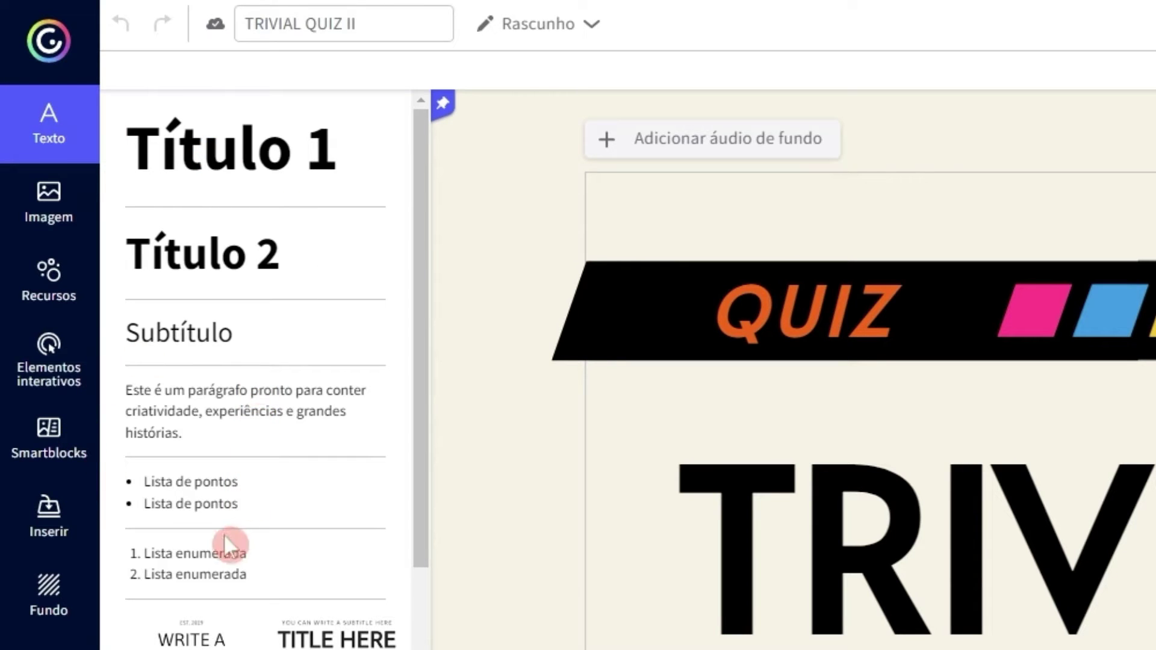
- Replace the cover page's main title text TRIVIAL with PROVA
{"action": "scroll", "coordinate": [265, 371], "scroll_direction": "down", "scroll_amount": 4}
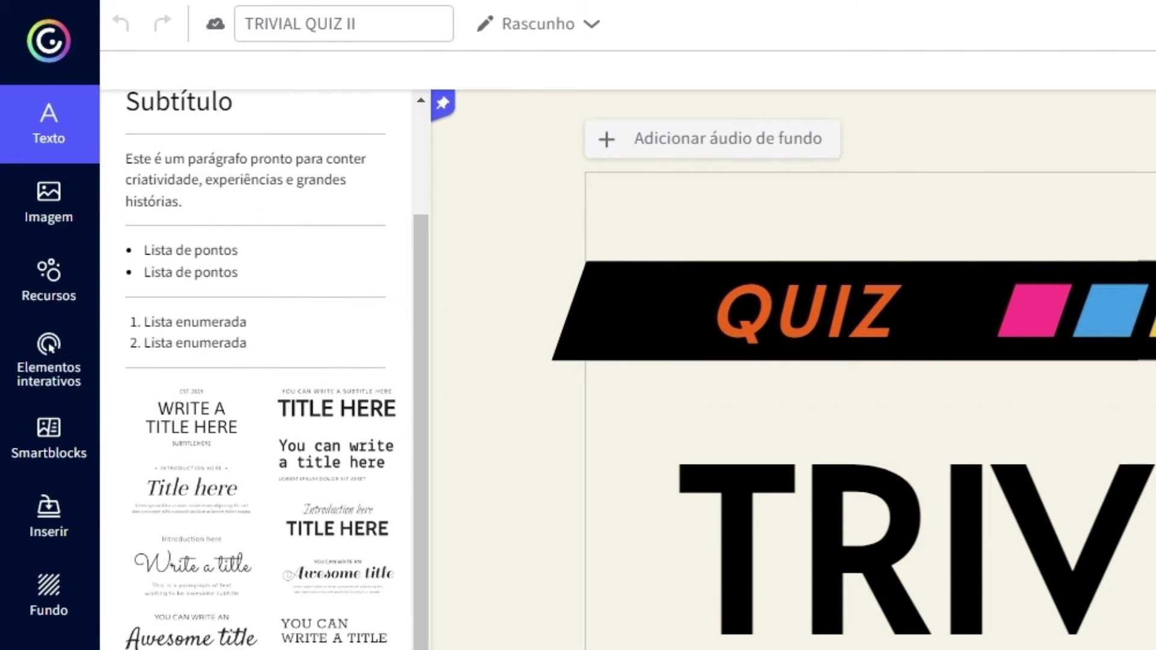
{"action": "scroll", "coordinate": [273, 580], "scroll_direction": "up", "scroll_amount": 4}
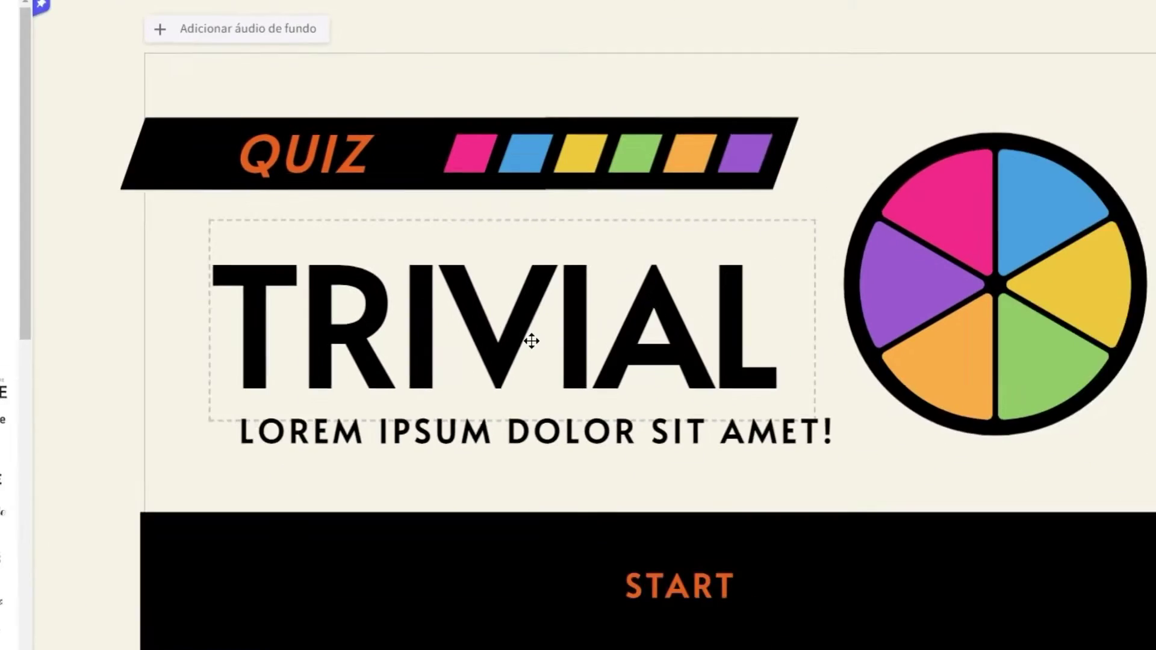
{"action": "left_click", "coordinate": [915, 457]}
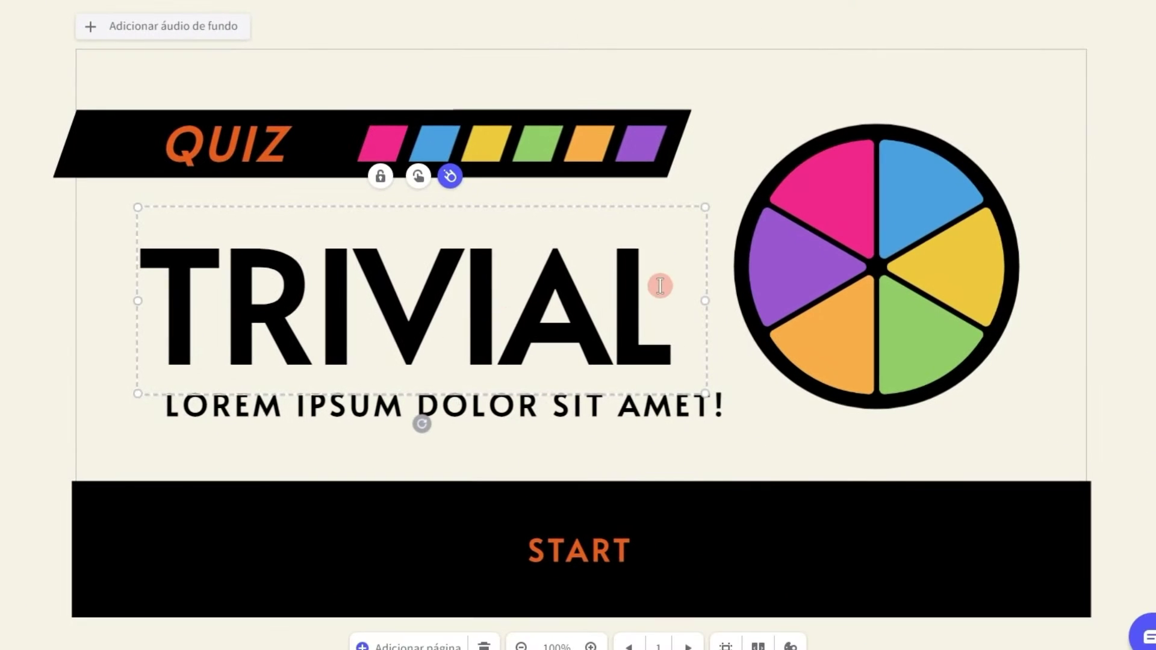
{"action": "left_click_drag", "start_coordinate": [661, 285], "coordinate": [169, 311]}
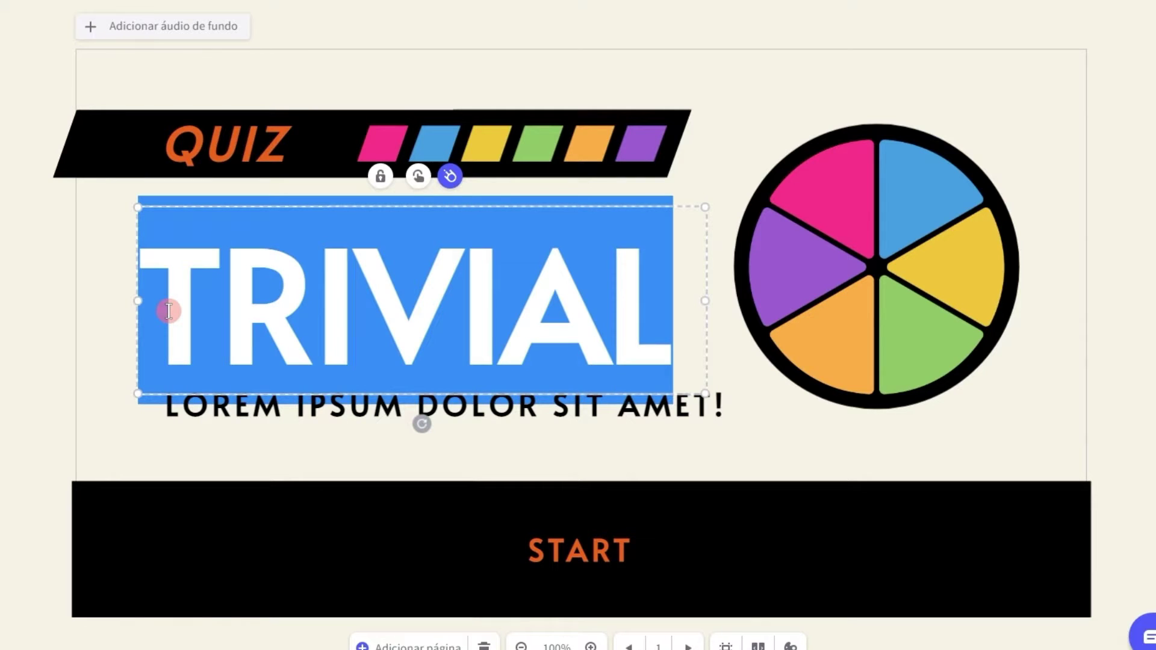
{"action": "type", "text": "PROVA"}
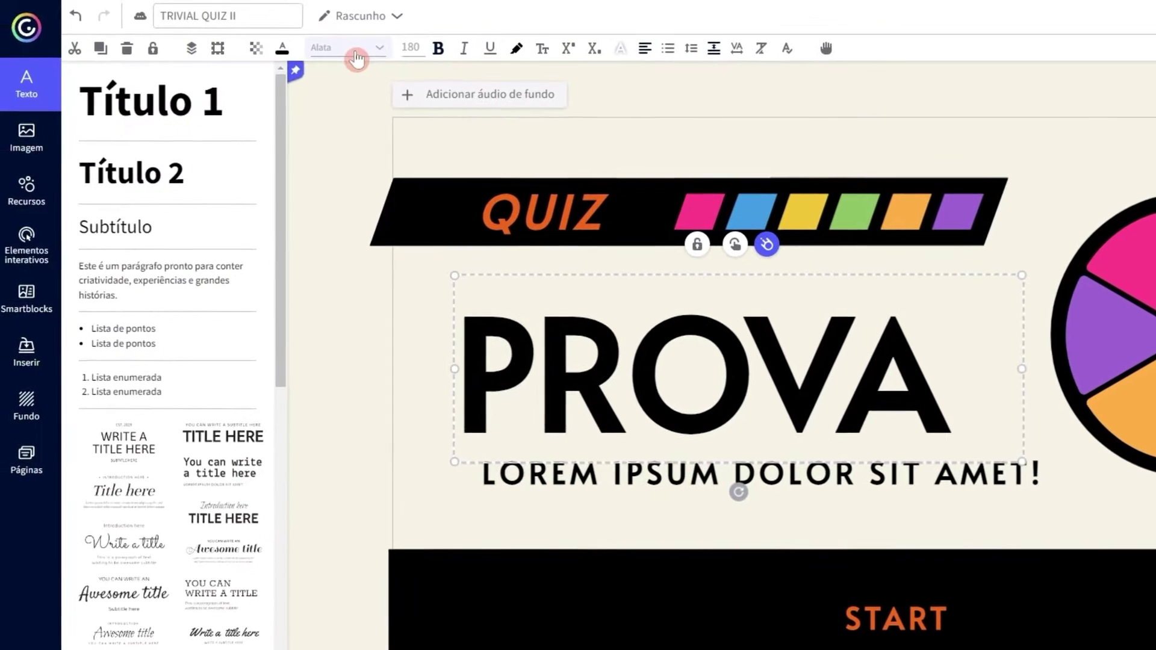
- Browse the fonts available for the PROVA title and the option for adding custom fonts
{"action": "left_click", "coordinate": [356, 52]}
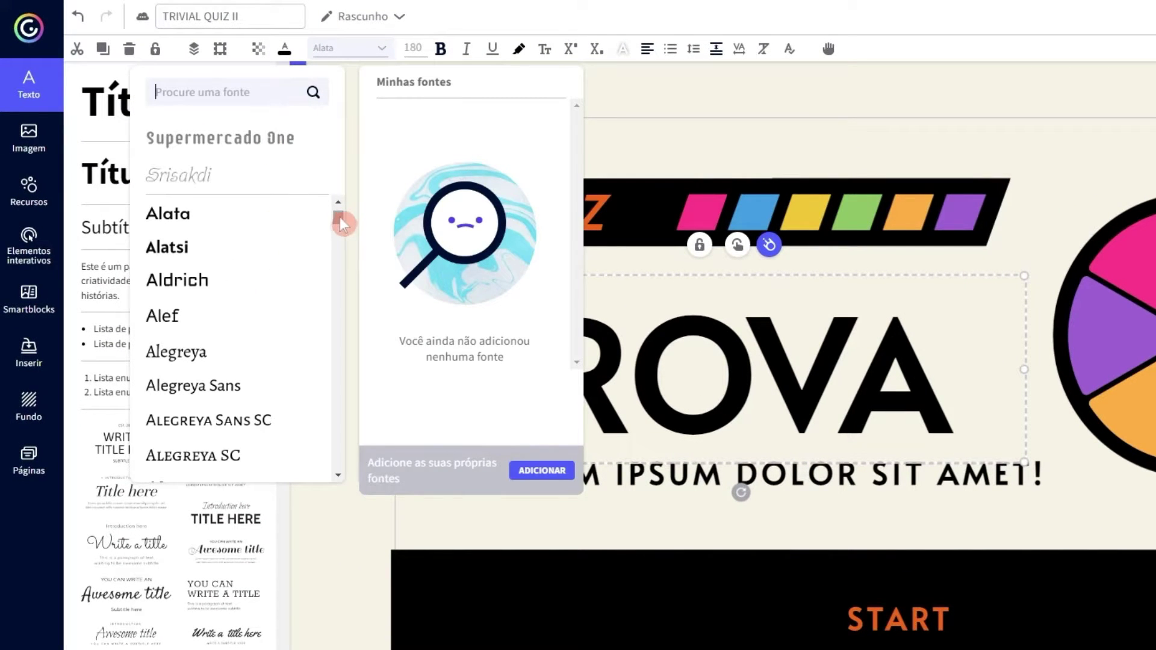
{"action": "left_click_drag", "start_coordinate": [340, 218], "coordinate": [379, 265]}
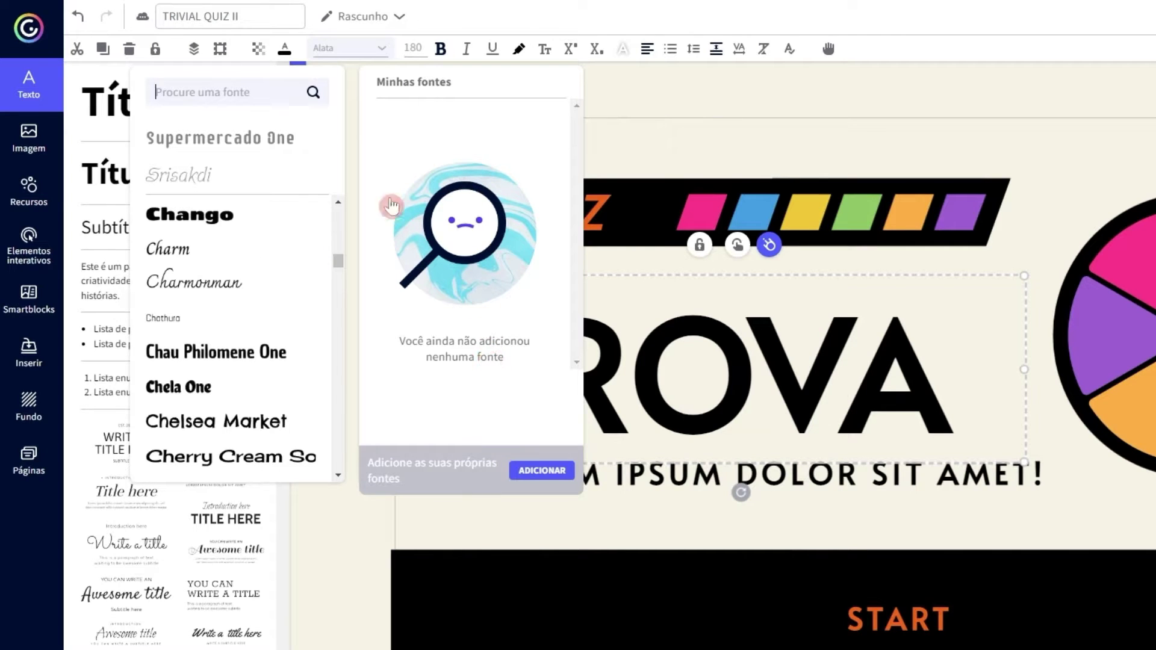
{"action": "left_click", "coordinate": [550, 475]}
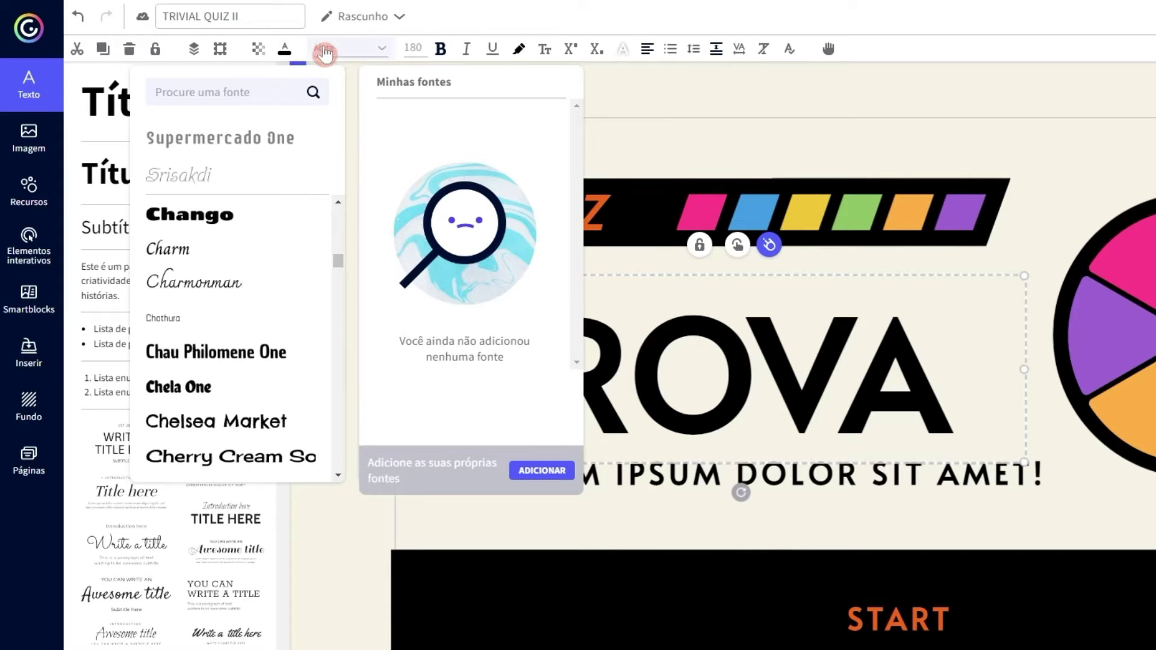
{"action": "left_click", "coordinate": [324, 53]}
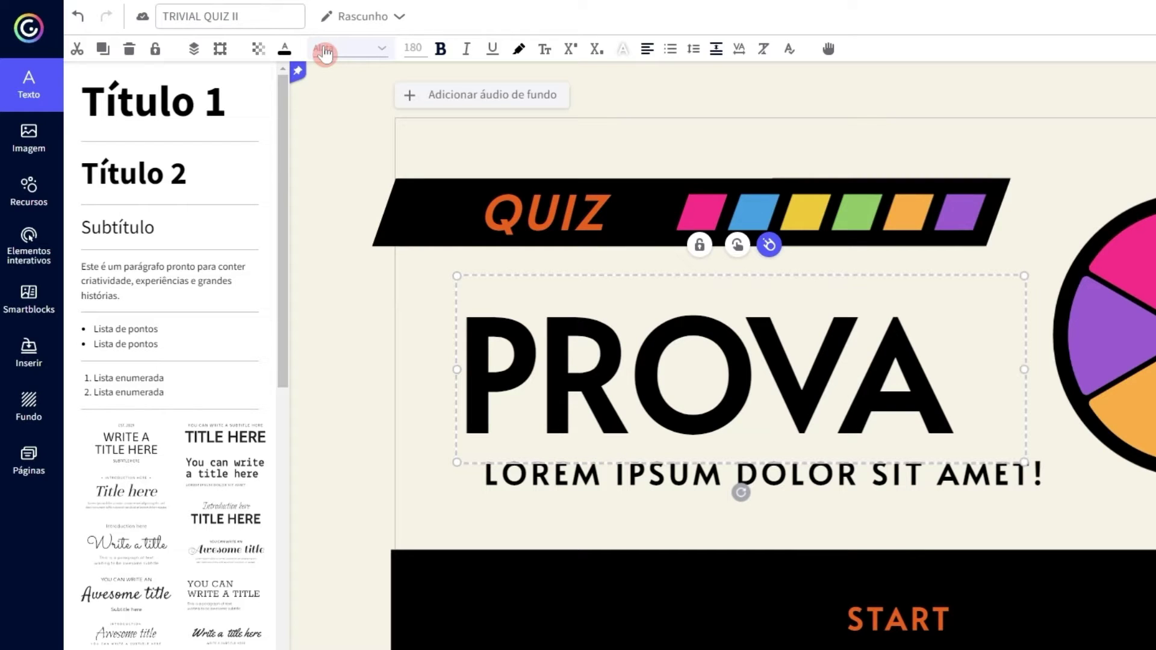
- Try a font size of 20 px on the PROVA title and undo it
{"action": "left_click", "coordinate": [414, 48]}
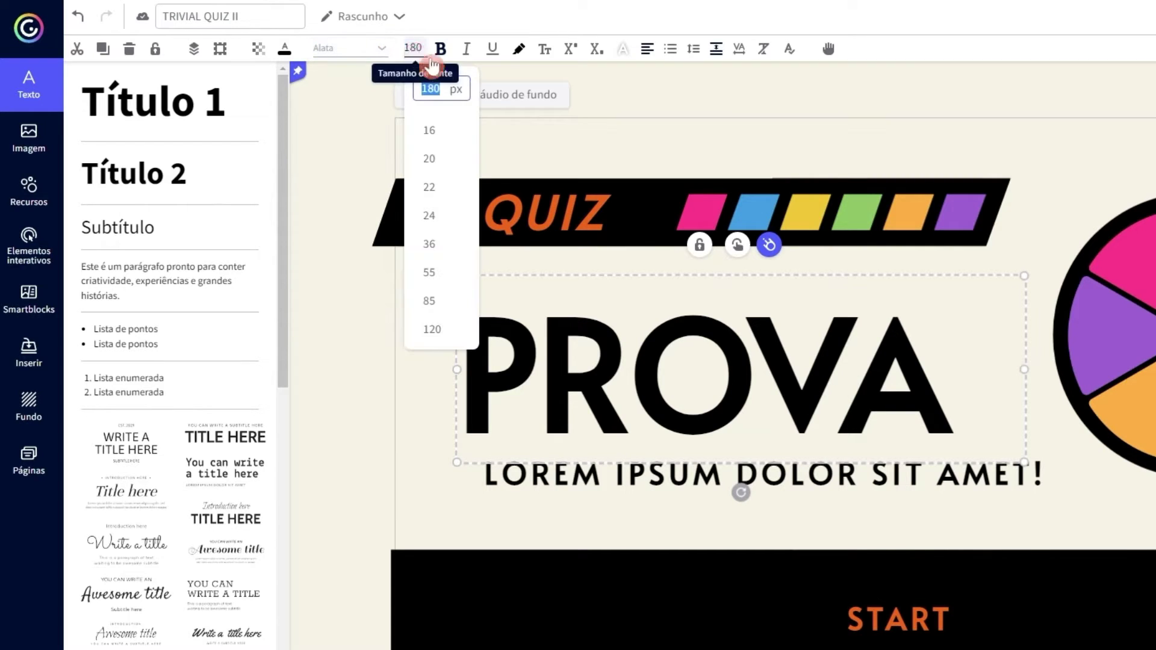
{"action": "left_click", "coordinate": [434, 88]}
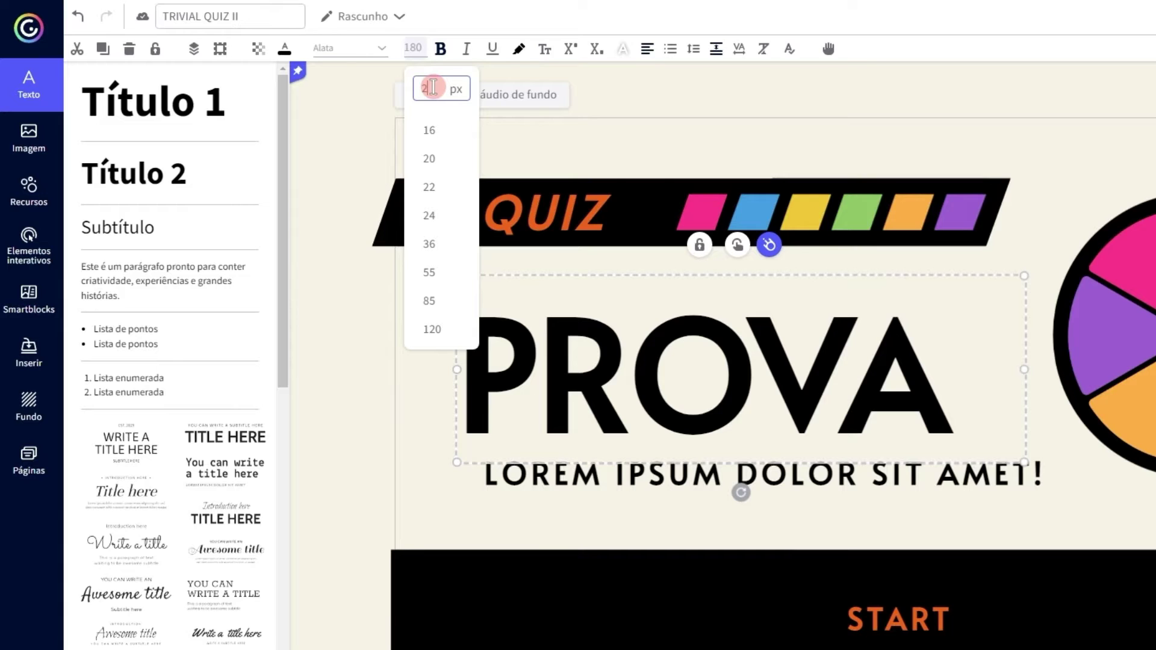
{"action": "key", "text": "Return"}
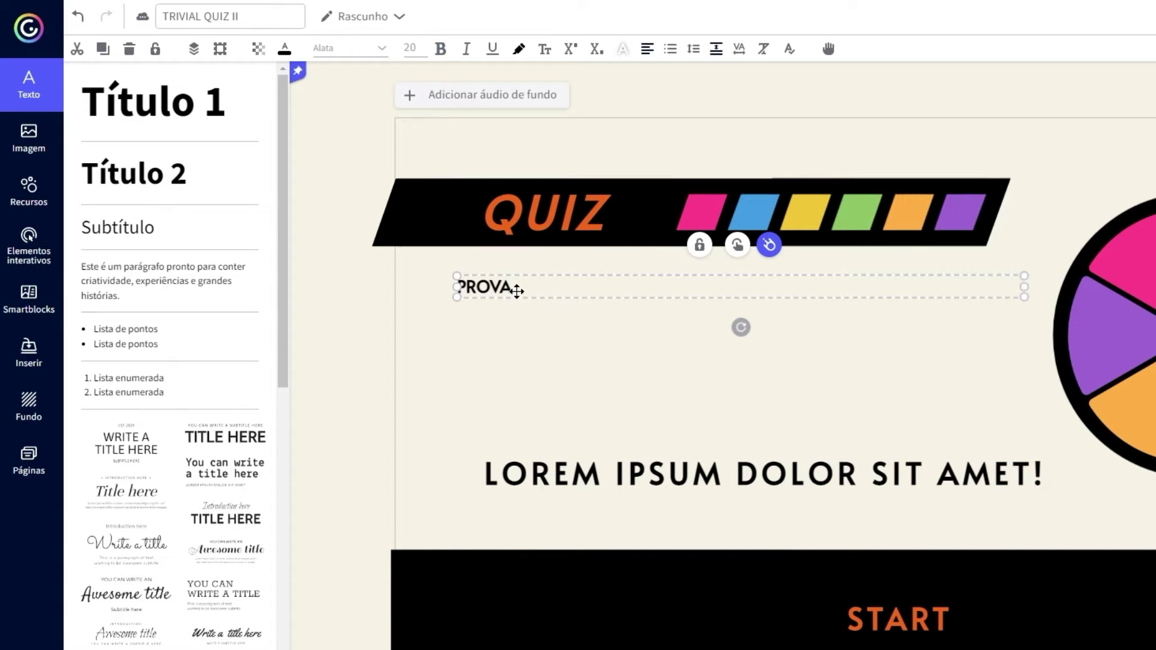
{"action": "key", "text": "ctrl+z"}
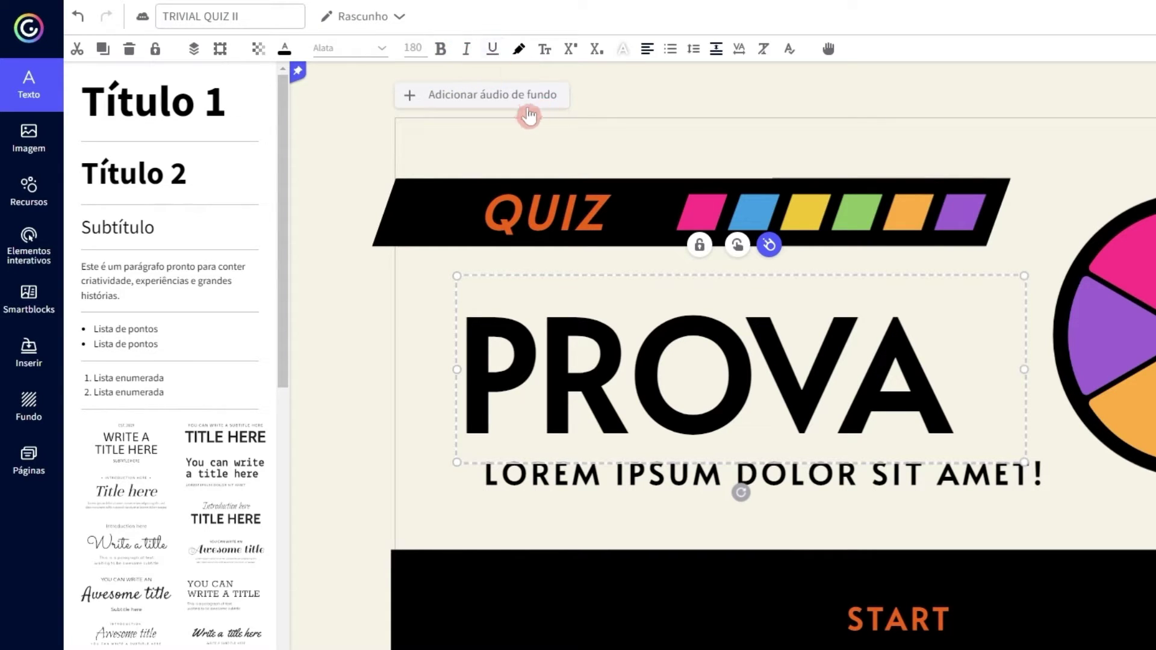
- Add a text shadow to the PROVA title and nudge its text box up slightly
{"action": "left_click", "coordinate": [625, 53]}
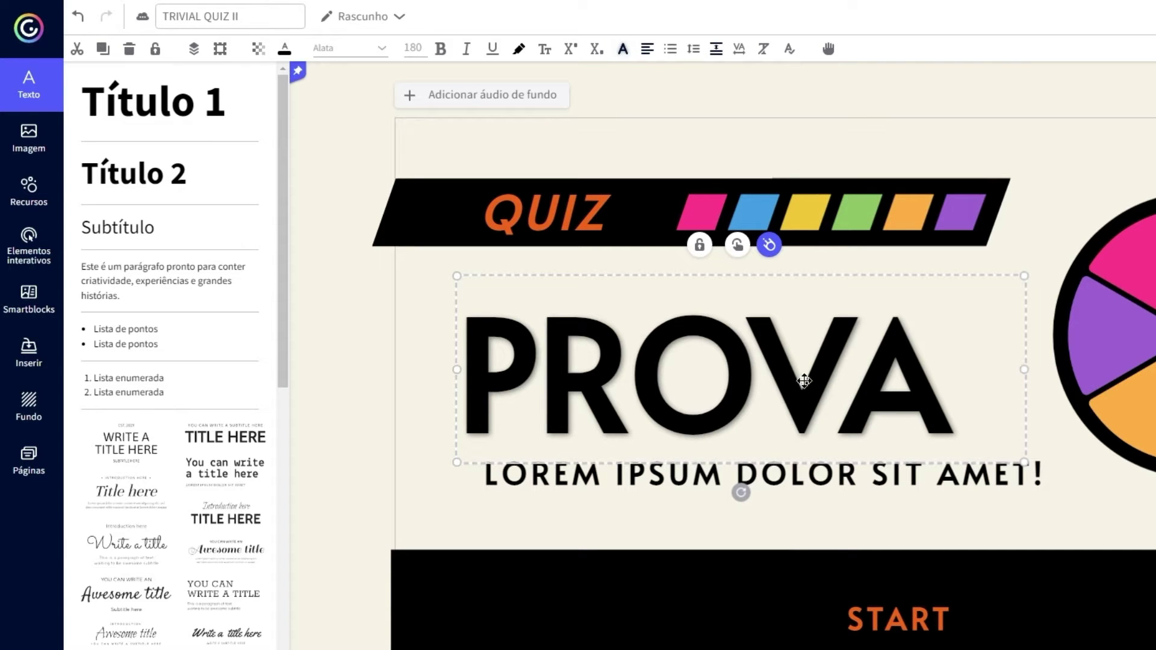
{"action": "left_click_drag", "start_coordinate": [804, 381], "coordinate": [799, 360]}
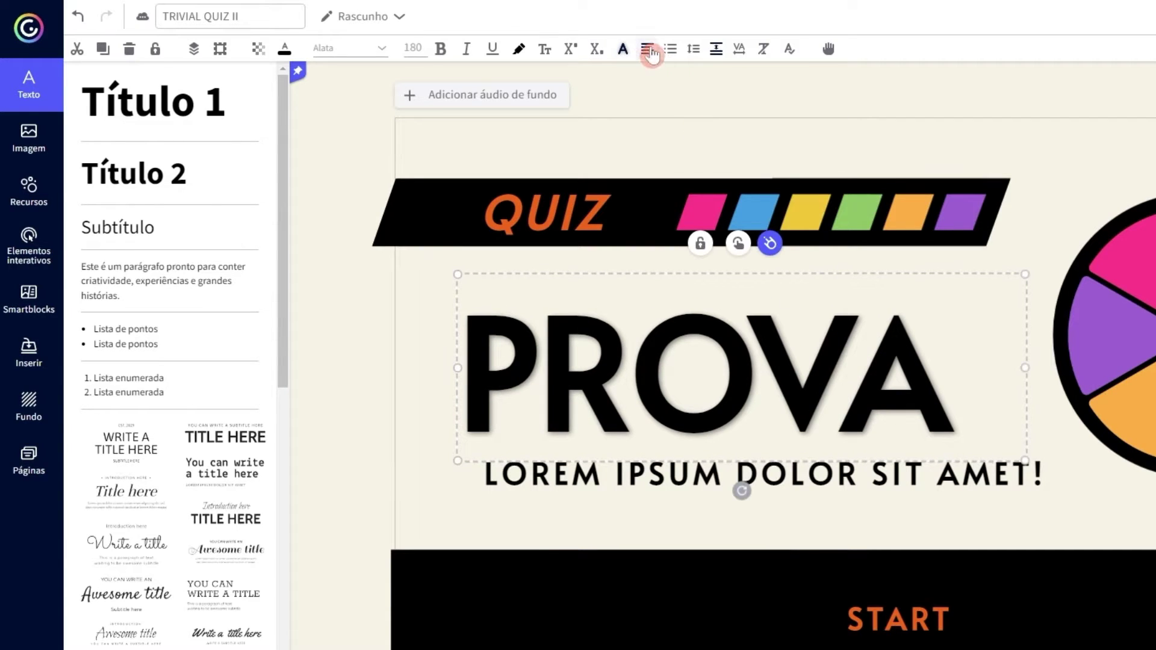
{"action": "left_click", "coordinate": [650, 53]}
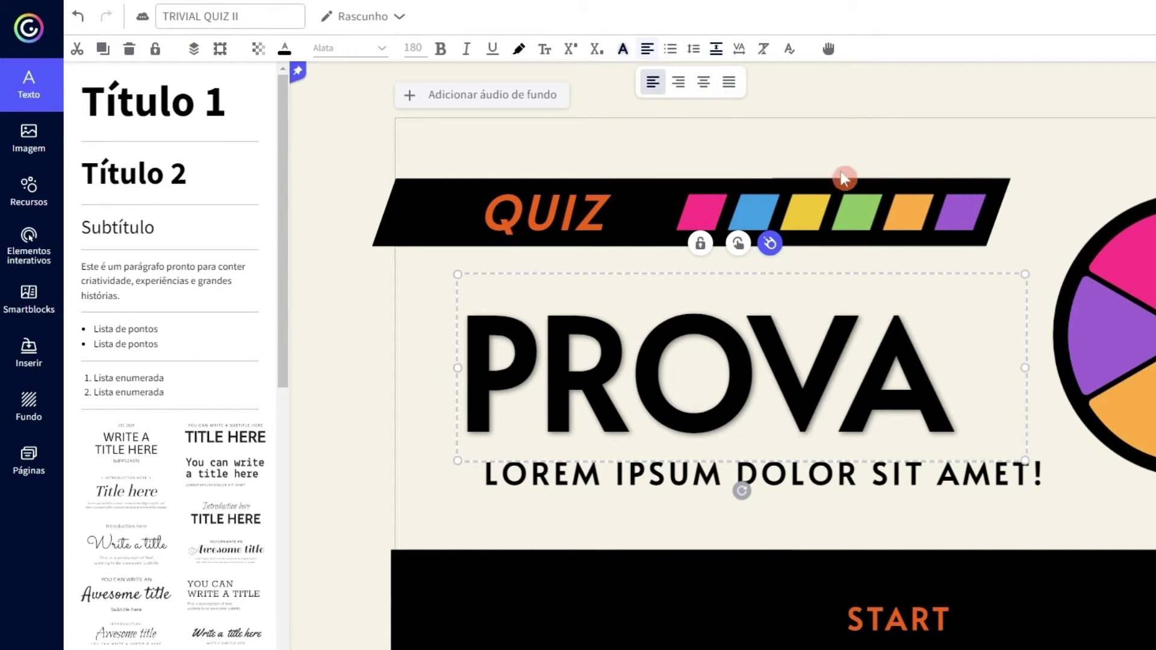
{"action": "left_click", "coordinate": [644, 51]}
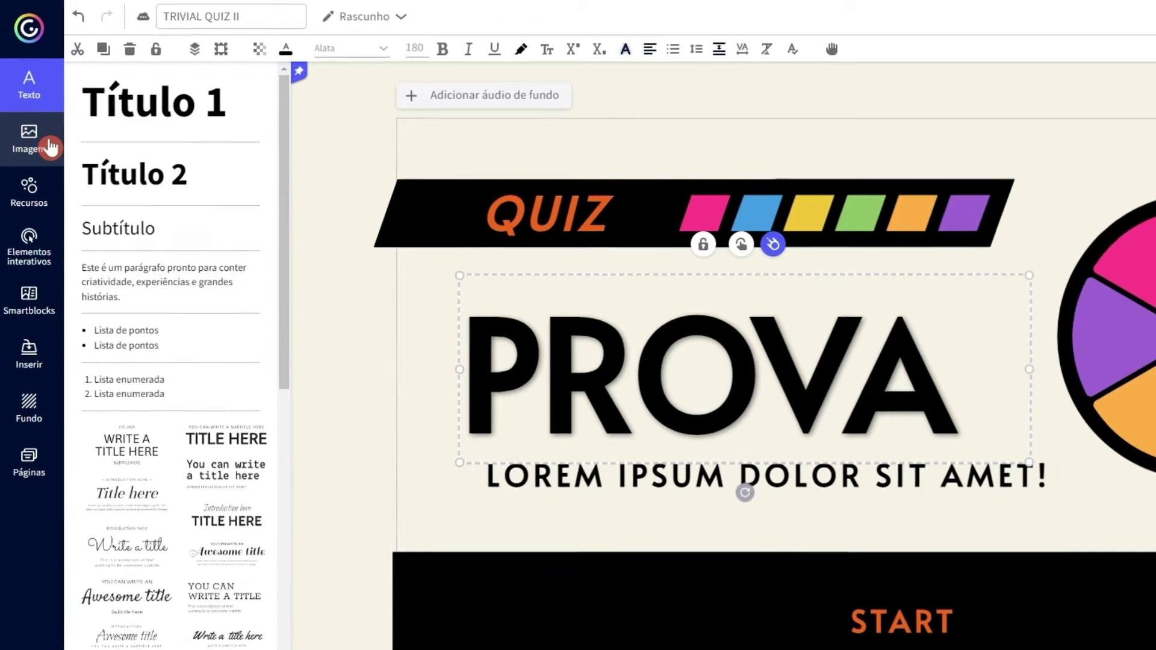
- Try a blank smartphone image from the transparent-background collection on the cover page and remove it
{"action": "left_click", "coordinate": [51, 147]}
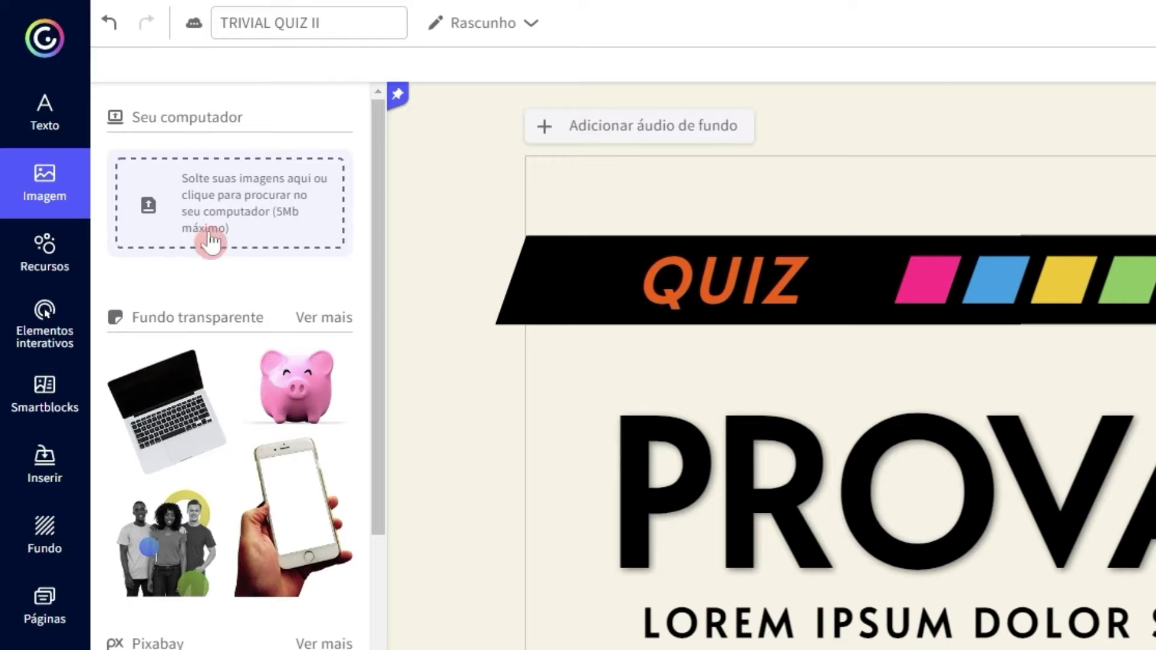
{"action": "left_click", "coordinate": [313, 328]}
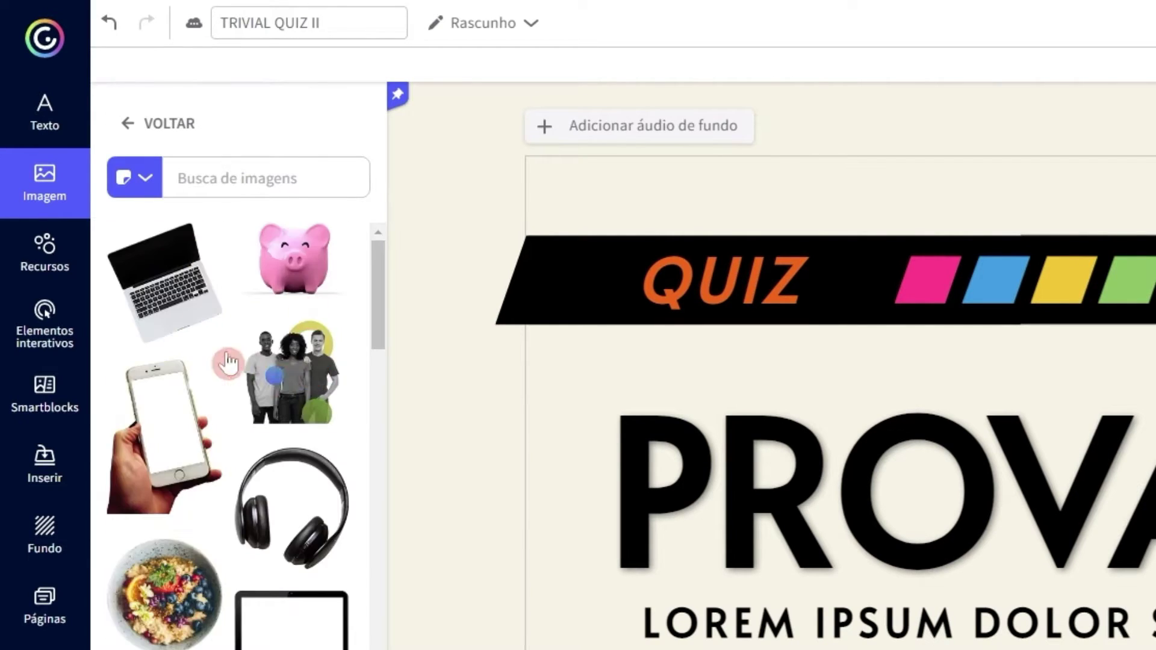
{"action": "scroll", "coordinate": [180, 433], "scroll_direction": "down", "scroll_amount": 5}
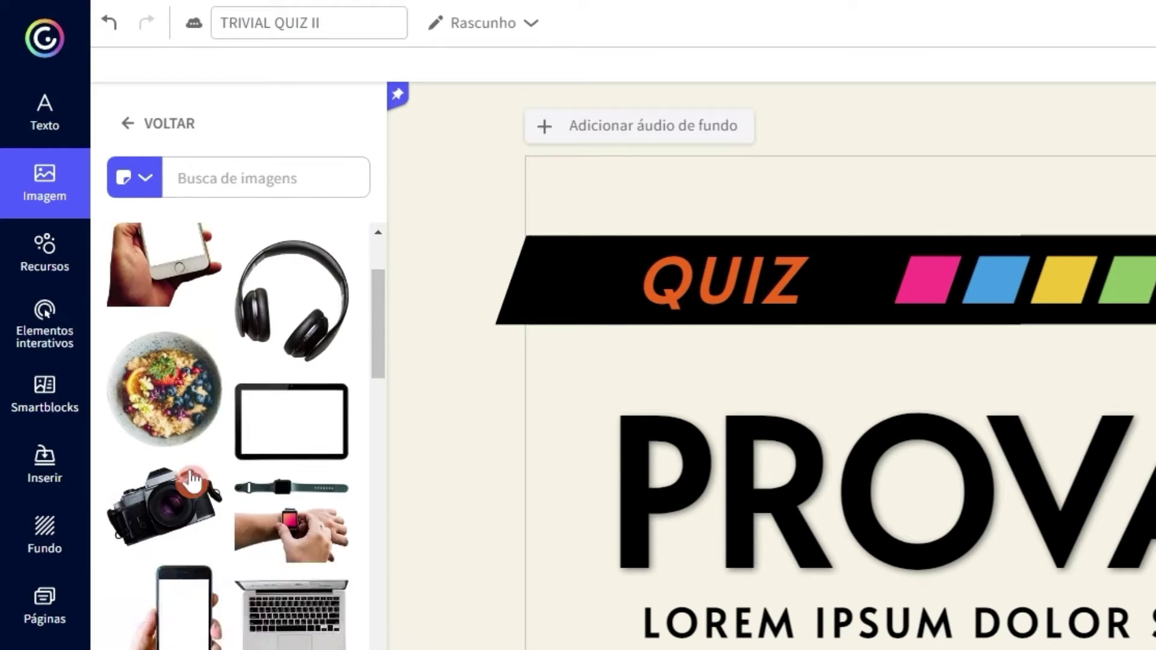
{"action": "scroll", "coordinate": [203, 511], "scroll_direction": "down", "scroll_amount": 4}
{"action": "scroll", "coordinate": [205, 514], "scroll_direction": "up", "scroll_amount": 6}
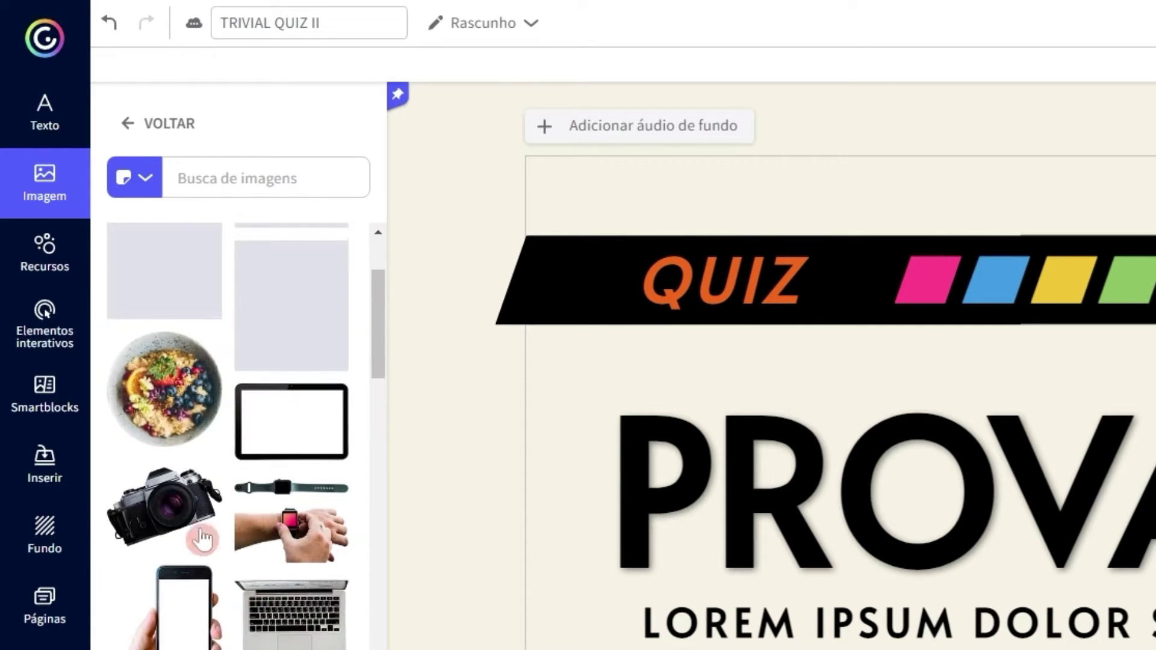
{"action": "scroll", "coordinate": [202, 575], "scroll_direction": "down", "scroll_amount": 3}
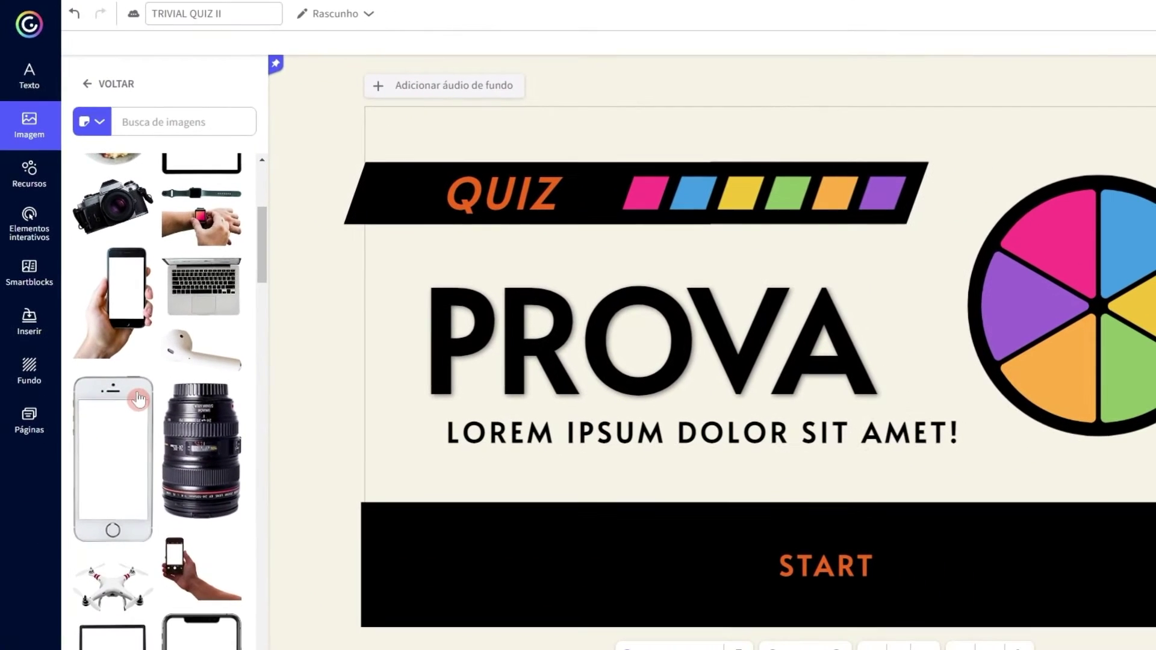
{"action": "scroll", "coordinate": [202, 575], "scroll_direction": "down", "scroll_amount": 3}
{"action": "left_click_drag", "start_coordinate": [1039, 350], "coordinate": [1071, 207]}
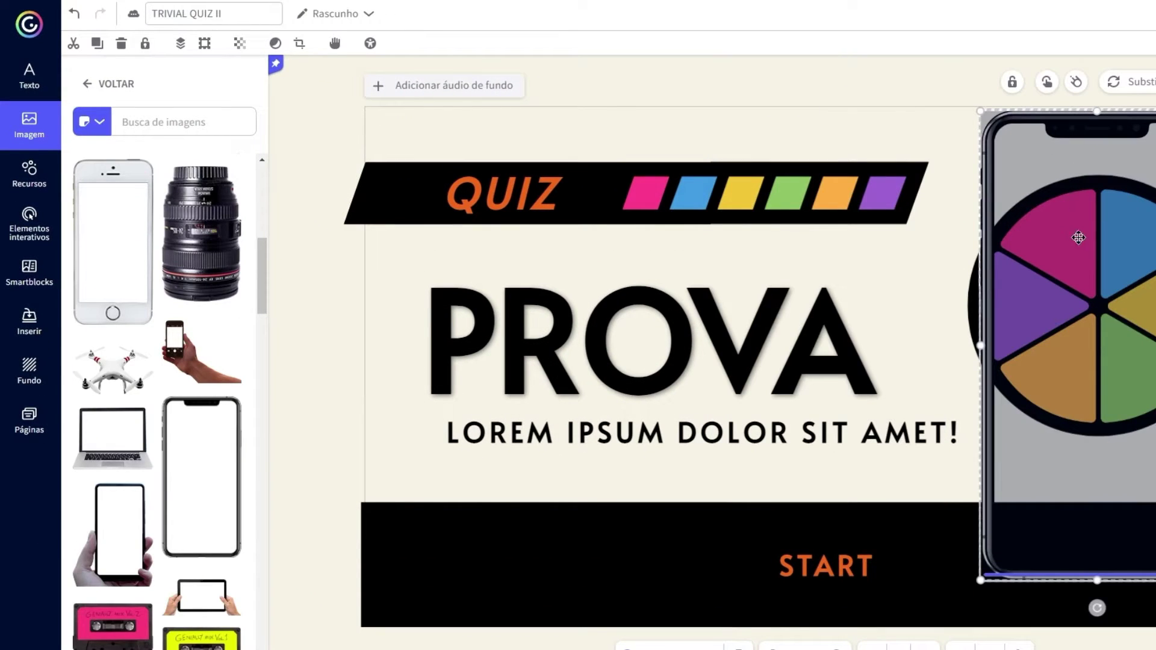
{"action": "left_click_drag", "start_coordinate": [1072, 264], "coordinate": [765, 374]}
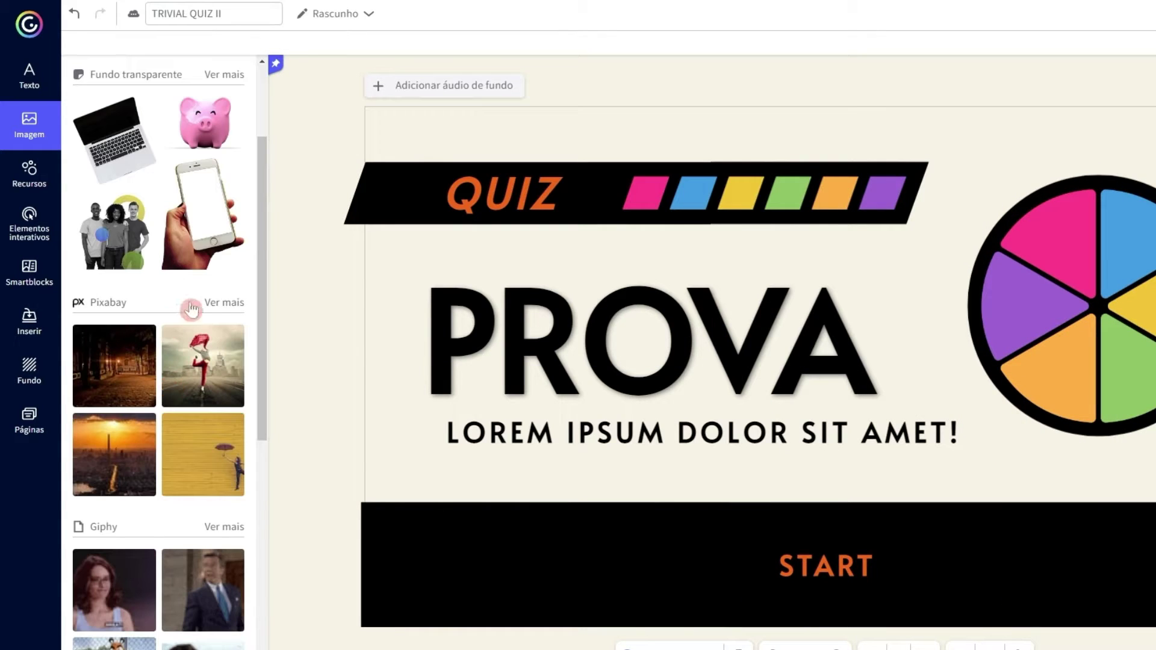
- Try the Eiffel Tower photo from the Pixabay collection on the cover page and delete it
{"action": "left_click", "coordinate": [216, 303]}
{"action": "scroll", "coordinate": [214, 307], "scroll_direction": "down", "scroll_amount": 5}
{"action": "left_click_drag", "start_coordinate": [113, 504], "coordinate": [829, 342]}
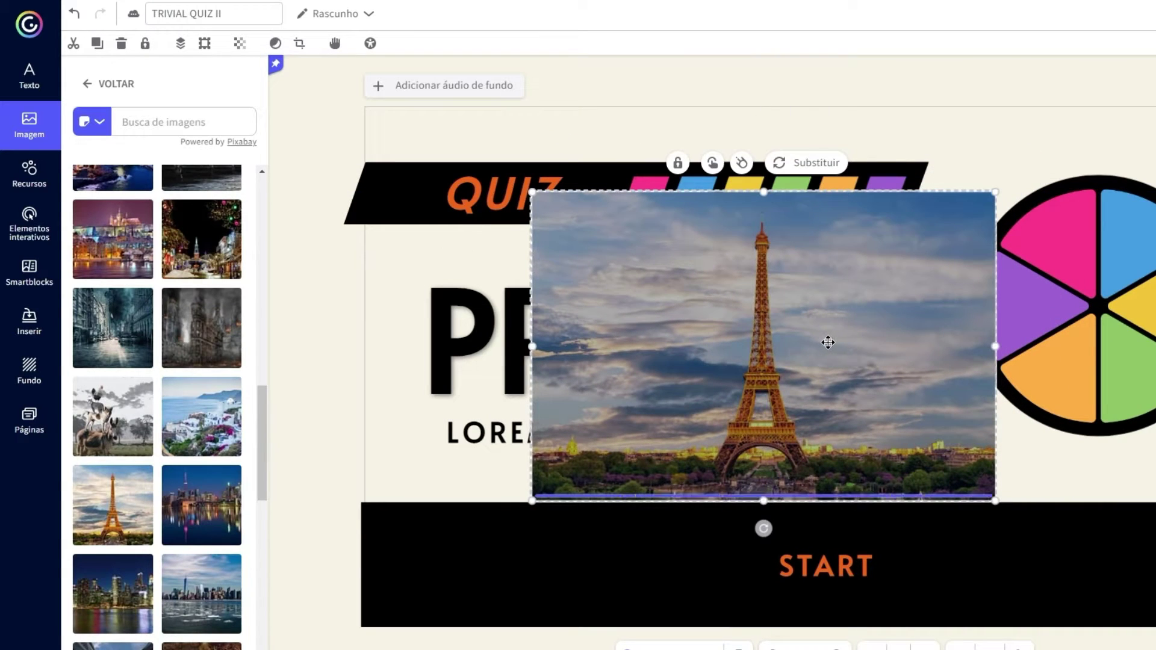
{"action": "key", "text": "Delete"}
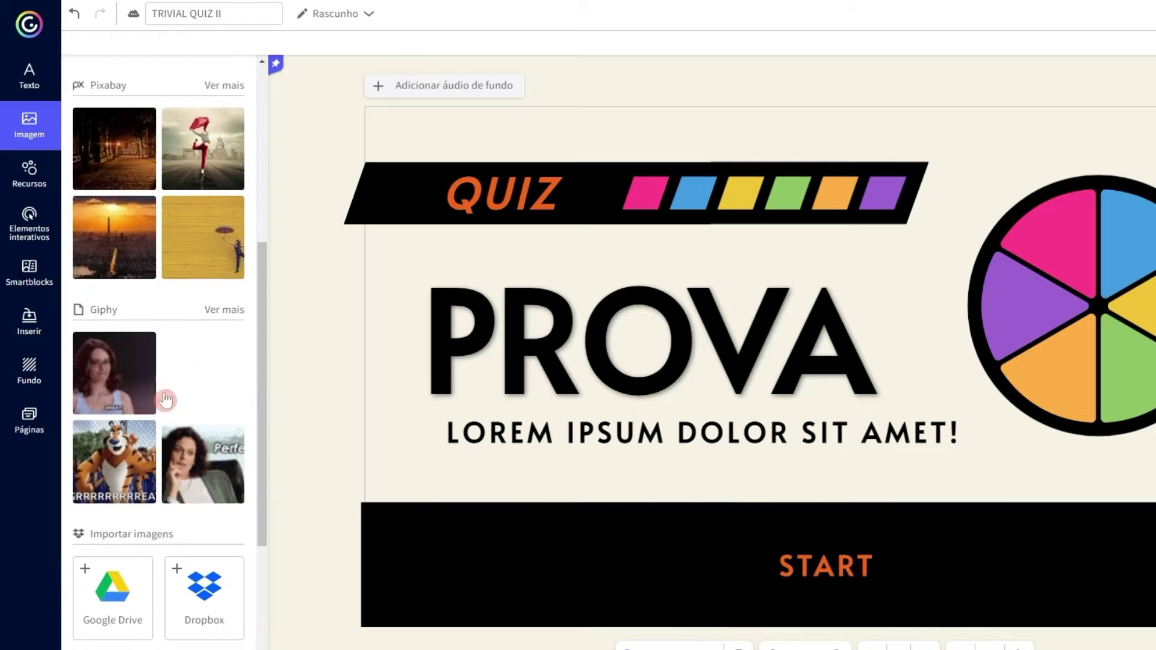
- Open the full Giphy collection and search it for CHORANDO
{"action": "left_click", "coordinate": [223, 312]}
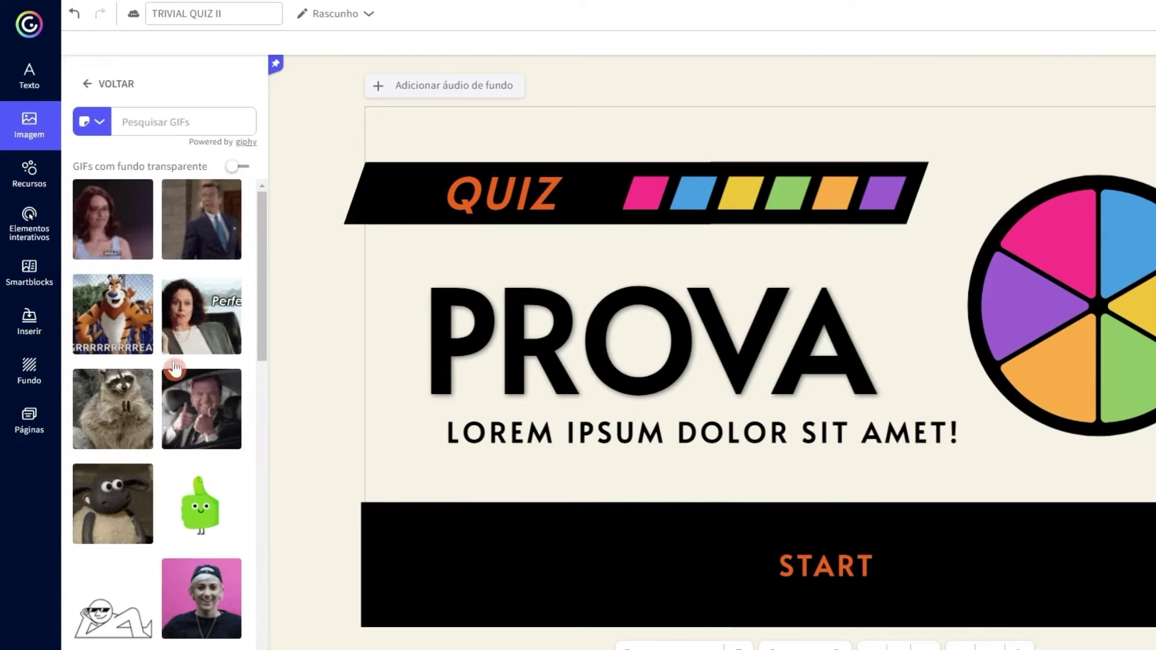
{"action": "left_click", "coordinate": [123, 411]}
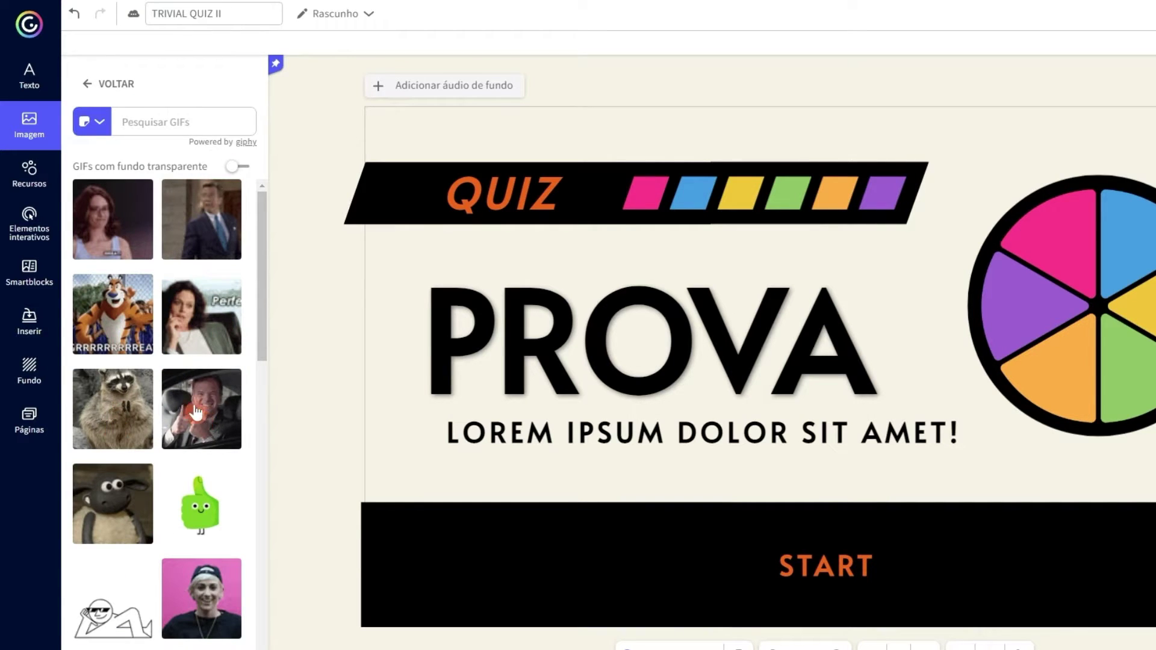
{"action": "scroll", "coordinate": [234, 488], "scroll_direction": "down", "scroll_amount": 7}
{"action": "scroll", "coordinate": [224, 501], "scroll_direction": "up", "scroll_amount": 7}
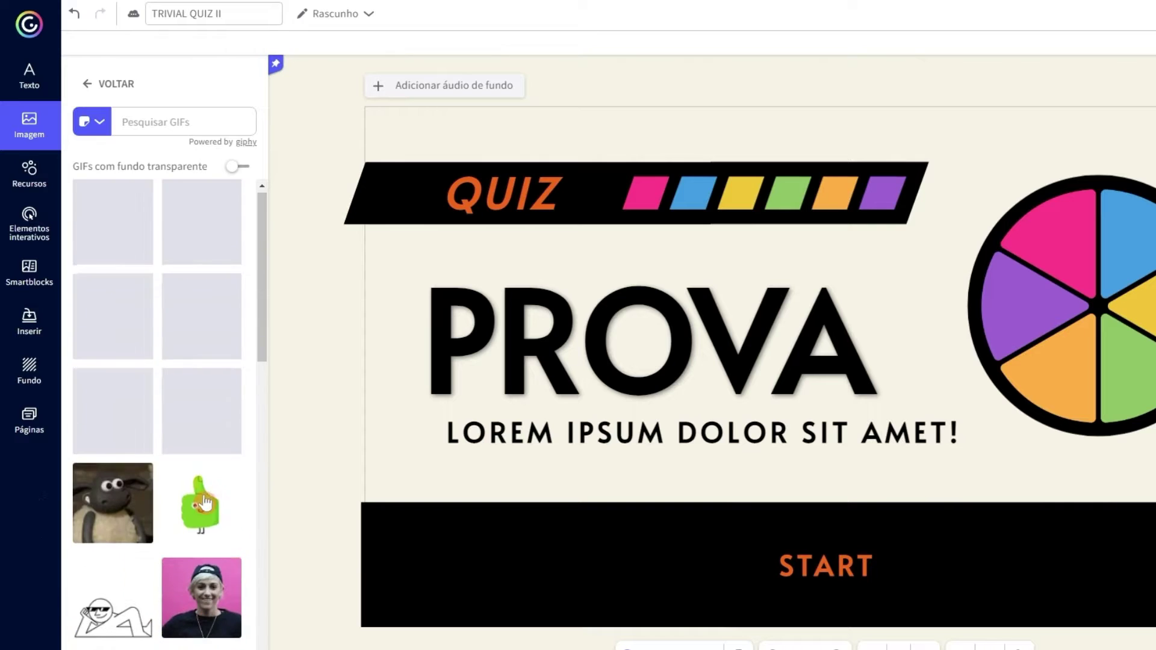
{"action": "left_click", "coordinate": [163, 123]}
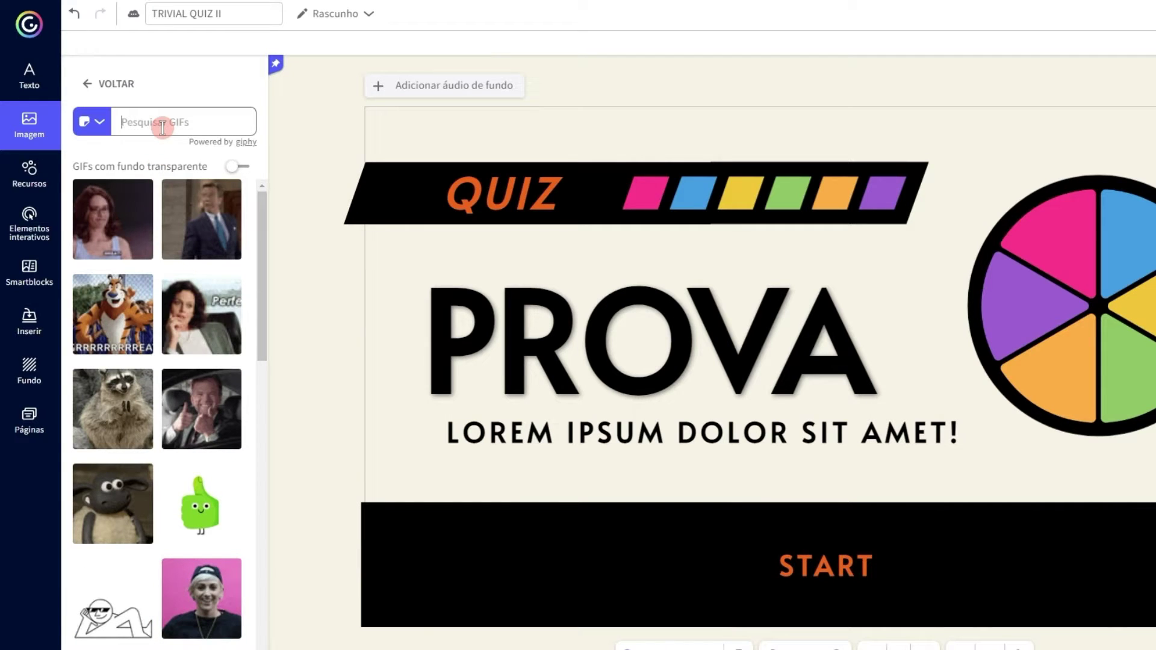
{"action": "type", "text": "CHORANDO"}
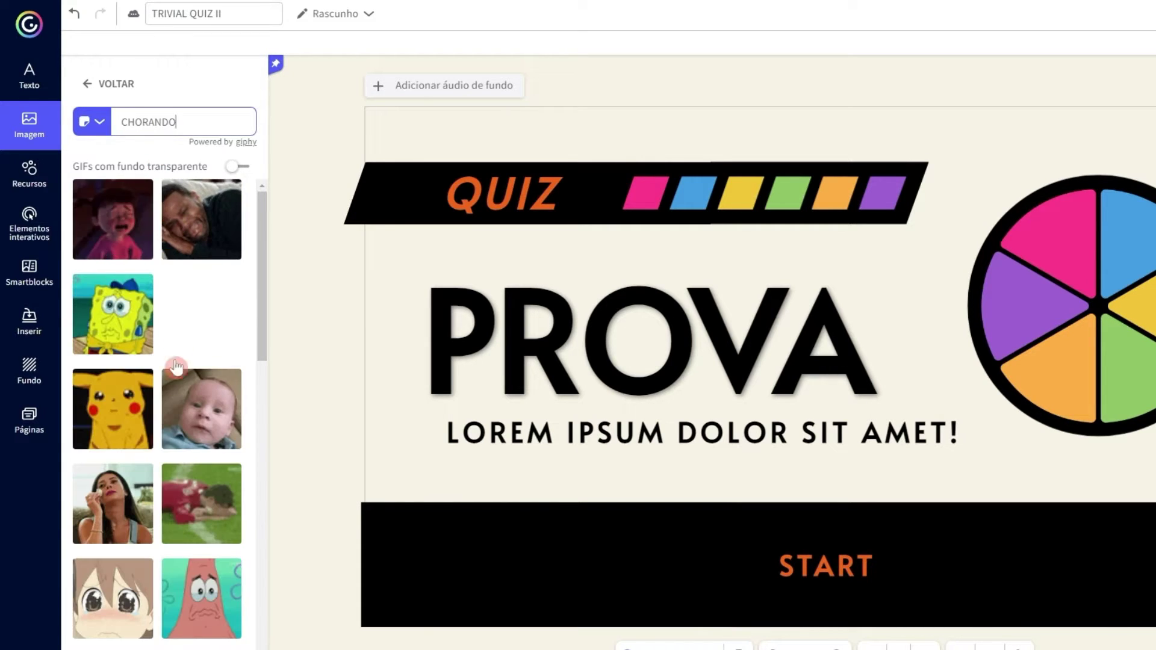
- Insert the teary-eyed anime face GIF and place it just below the colour wheel, overlapping the black START band
{"action": "scroll", "coordinate": [173, 387], "scroll_direction": "down", "scroll_amount": 2}
{"action": "scroll", "coordinate": [173, 387], "scroll_direction": "down", "scroll_amount": 6}
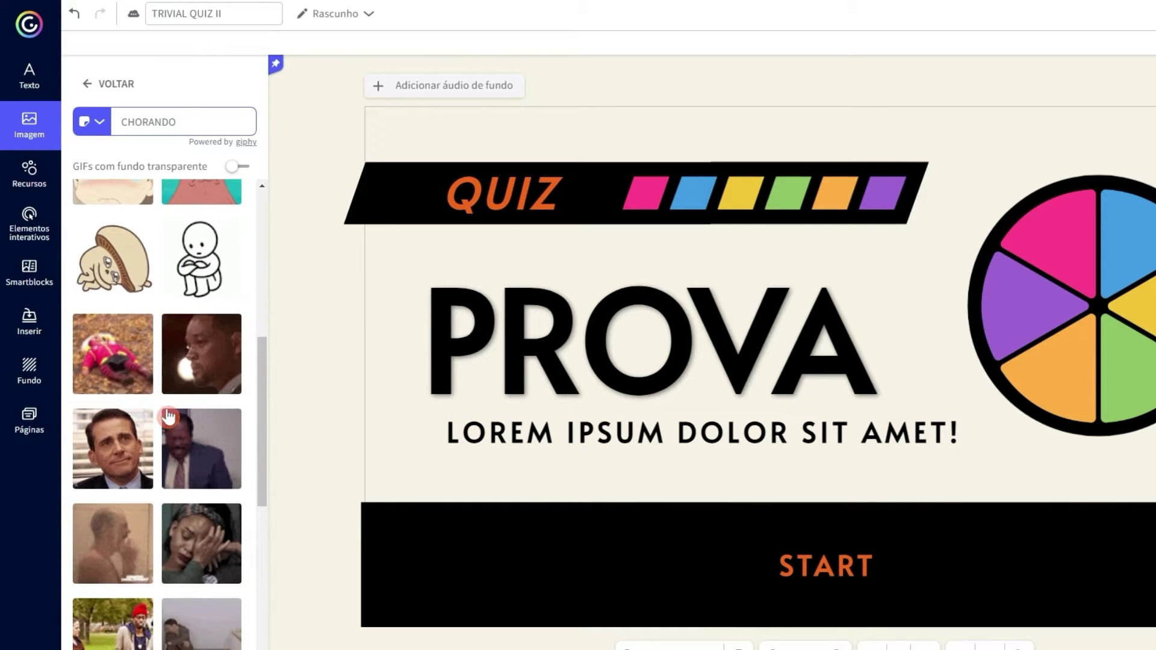
{"action": "scroll", "coordinate": [169, 416], "scroll_direction": "down", "scroll_amount": 2}
{"action": "scroll", "coordinate": [169, 415], "scroll_direction": "up", "scroll_amount": 4}
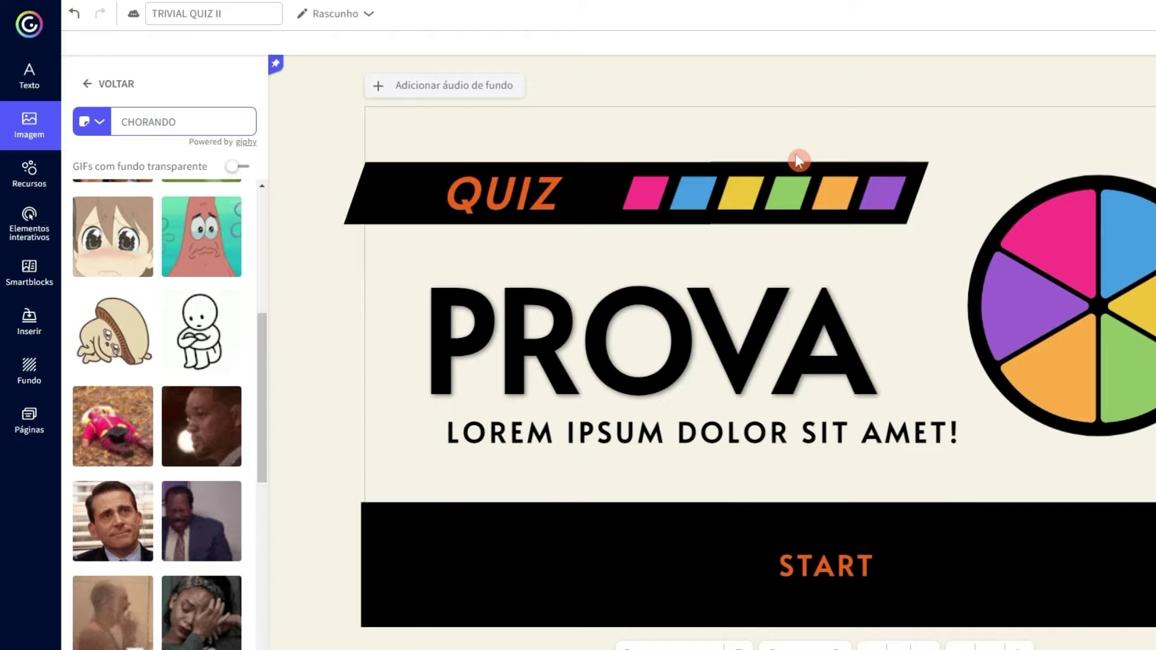
{"action": "scroll", "coordinate": [192, 325], "scroll_direction": "up", "scroll_amount": 2}
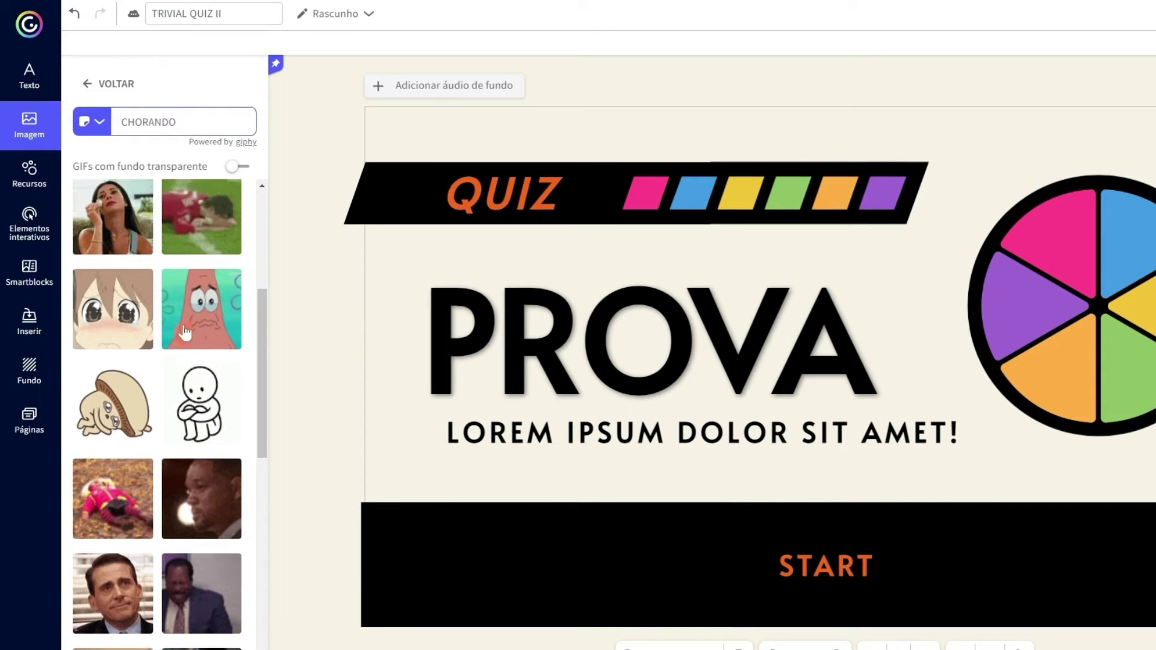
{"action": "left_click", "coordinate": [142, 322]}
{"action": "left_click_drag", "start_coordinate": [831, 413], "coordinate": [1140, 518]}
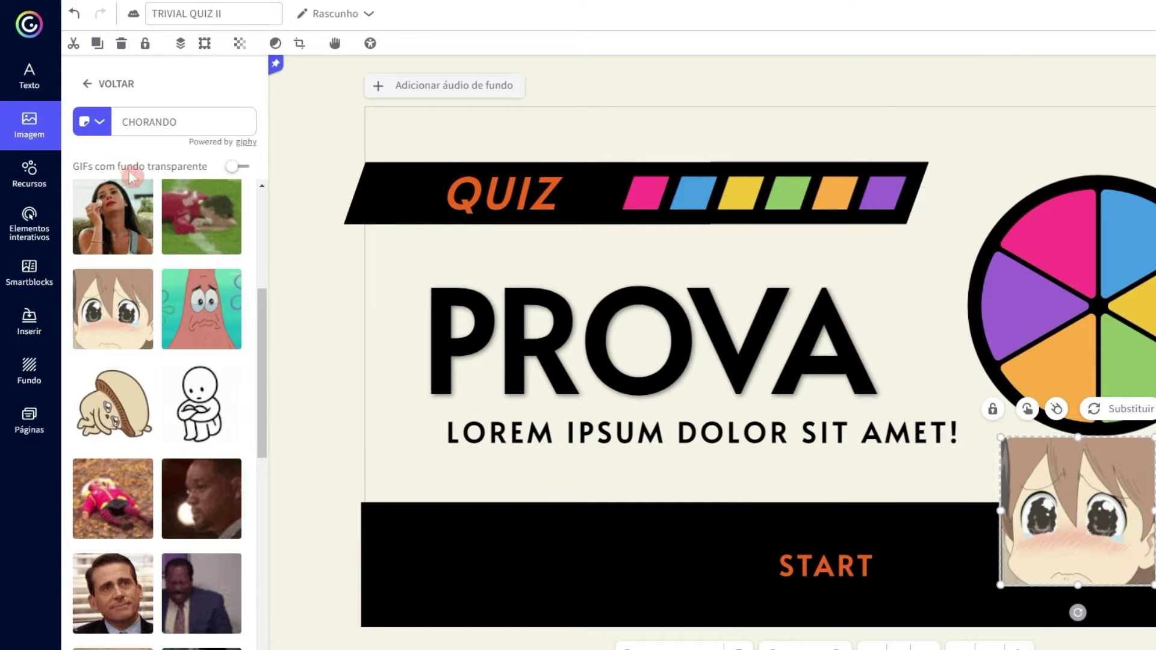
- Restrict the CHORANDO GIF results to transparent backgrounds and remove the anime face GIF from the cover page
{"action": "left_click", "coordinate": [238, 166]}
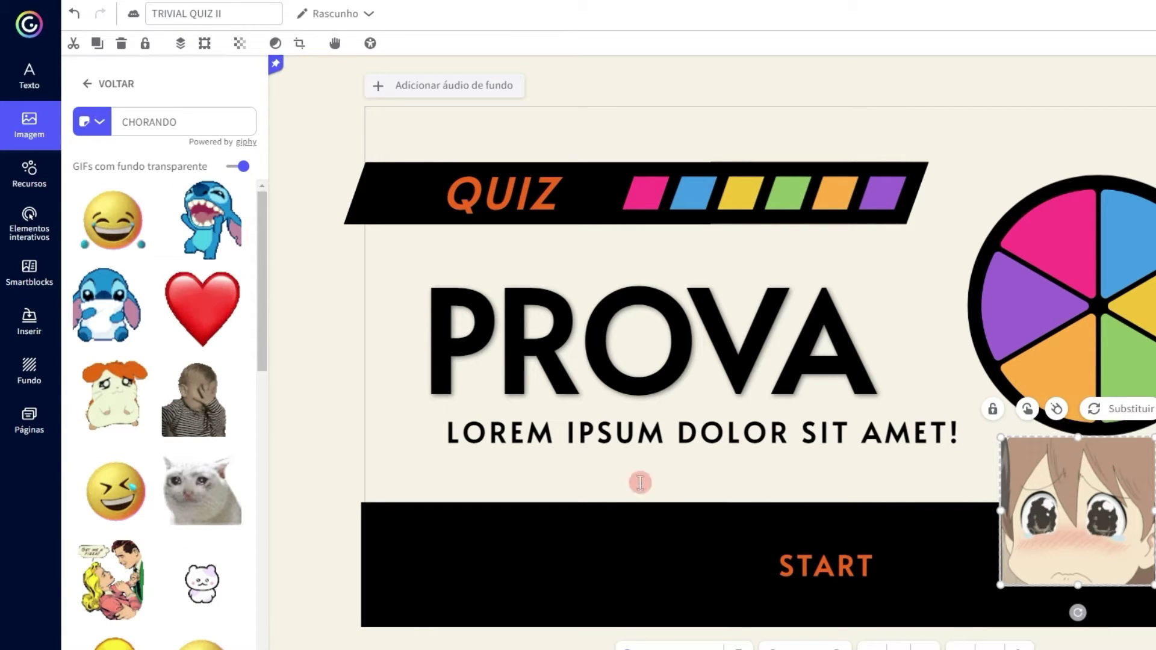
{"action": "left_click_drag", "start_coordinate": [1078, 534], "coordinate": [1070, 533]}
{"action": "left_click", "coordinate": [87, 84]}
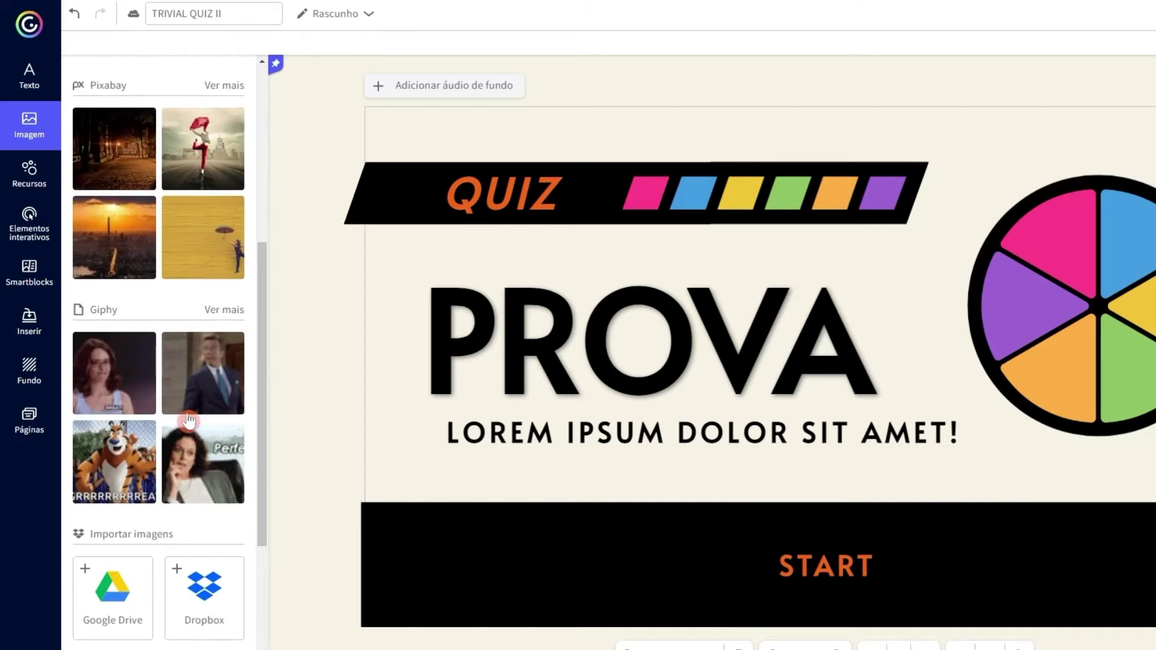
{"action": "scroll", "coordinate": [180, 418], "scroll_direction": "down", "scroll_amount": 3}
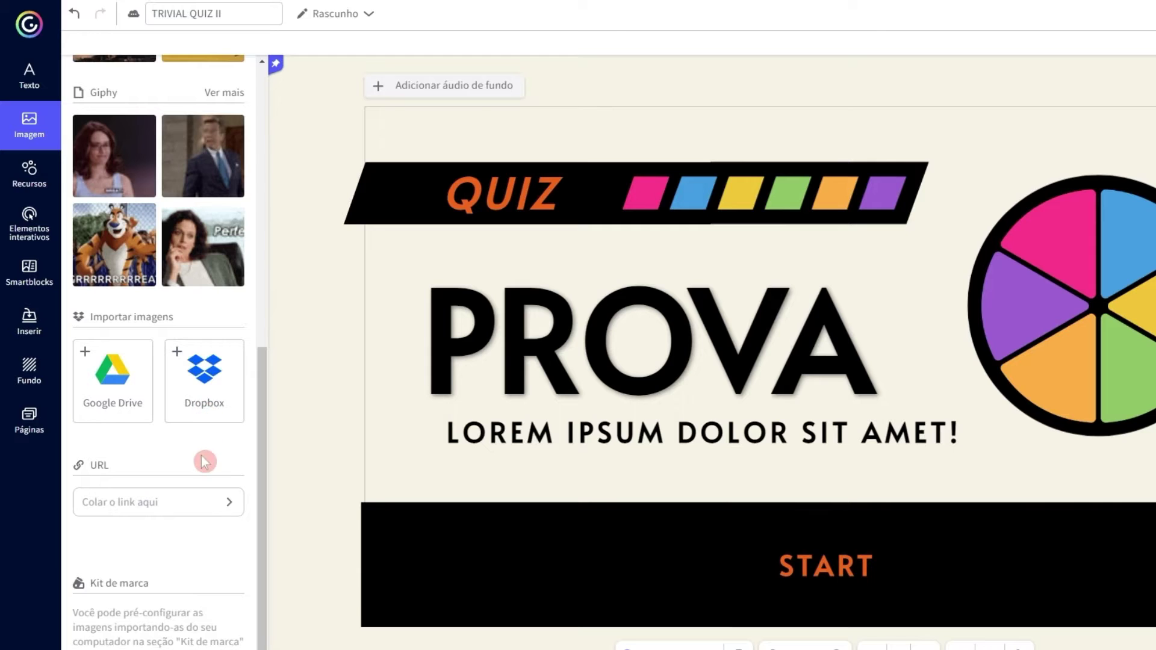
{"action": "scroll", "coordinate": [151, 460], "scroll_direction": "down", "scroll_amount": 1}
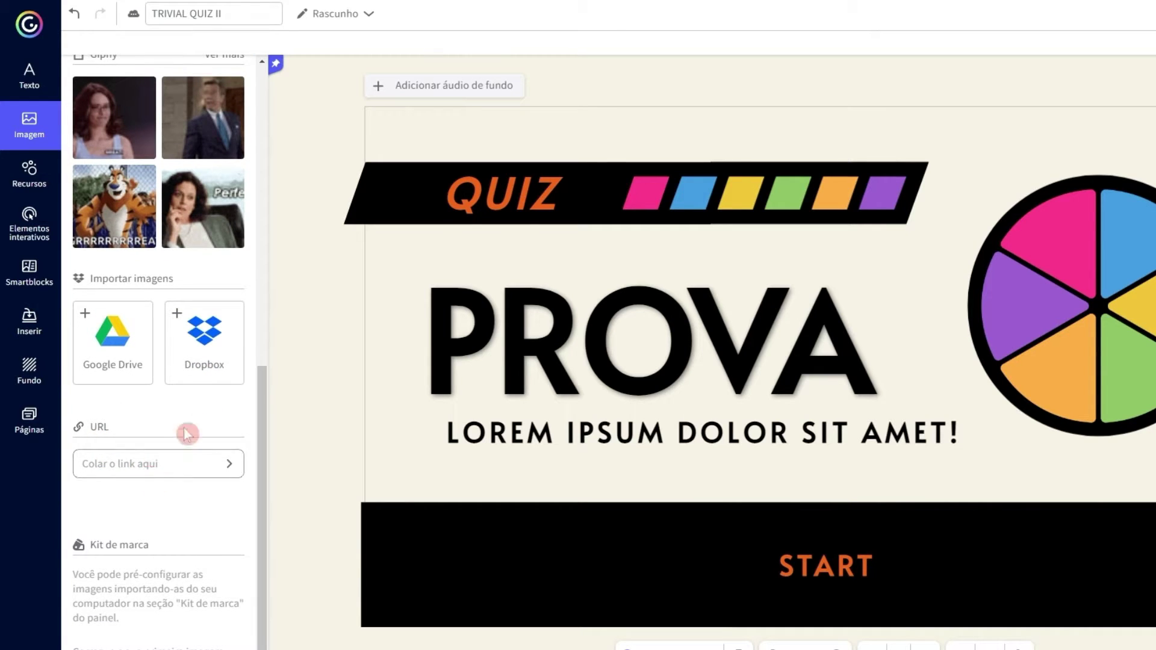
{"action": "scroll", "coordinate": [147, 463], "scroll_direction": "up", "scroll_amount": 2}
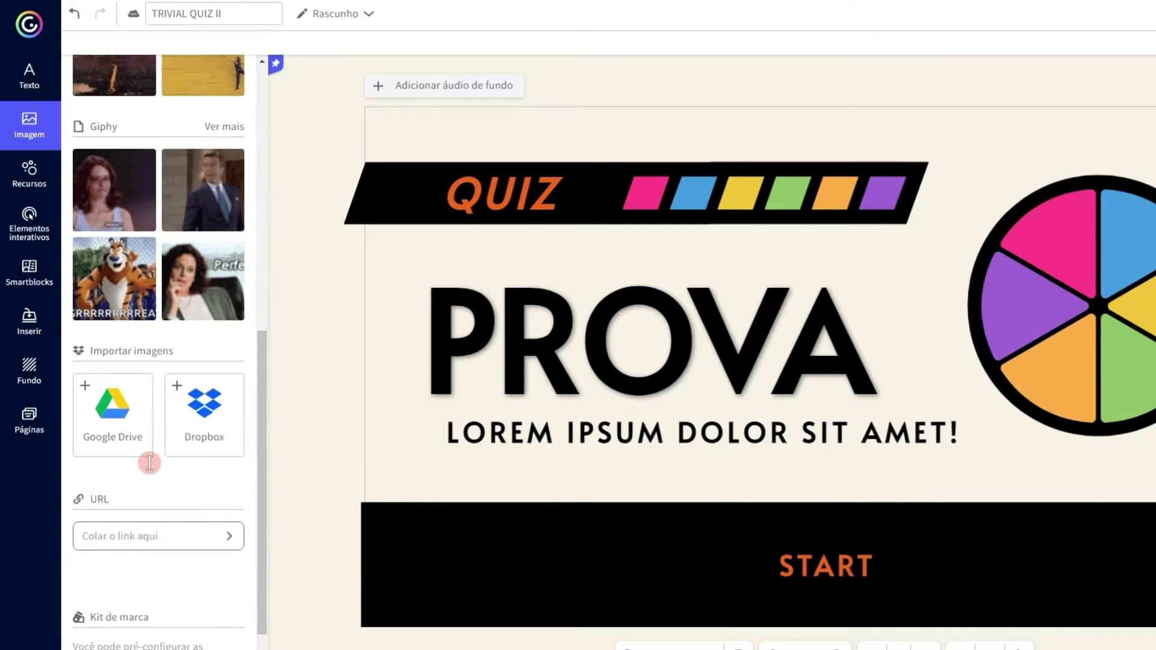
- Insert the calendar icon from the full icon collection and place it just below the colour wheel, above the black START band
{"action": "left_click", "coordinate": [42, 175]}
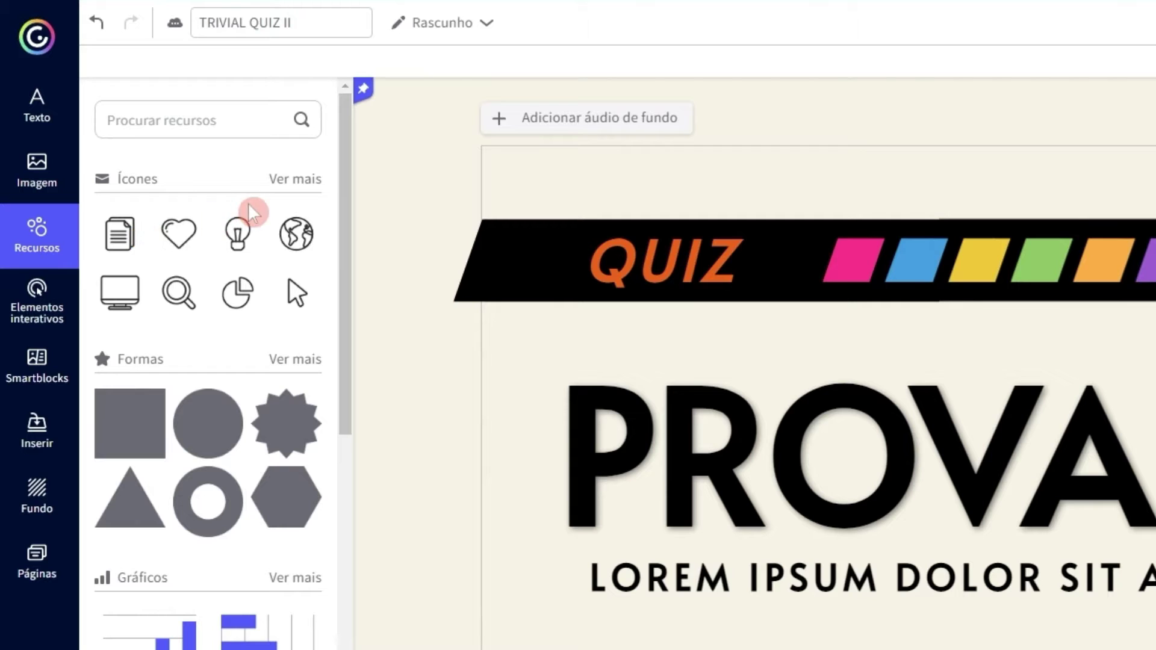
{"action": "left_click", "coordinate": [288, 180]}
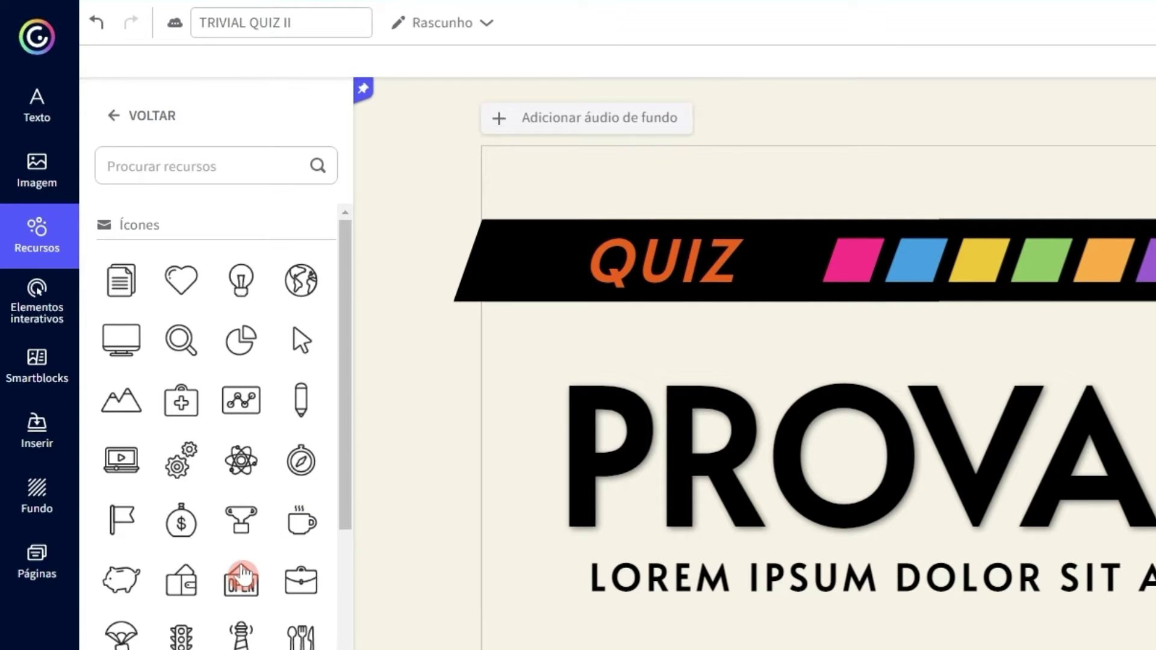
{"action": "scroll", "coordinate": [241, 575], "scroll_direction": "down", "scroll_amount": 2}
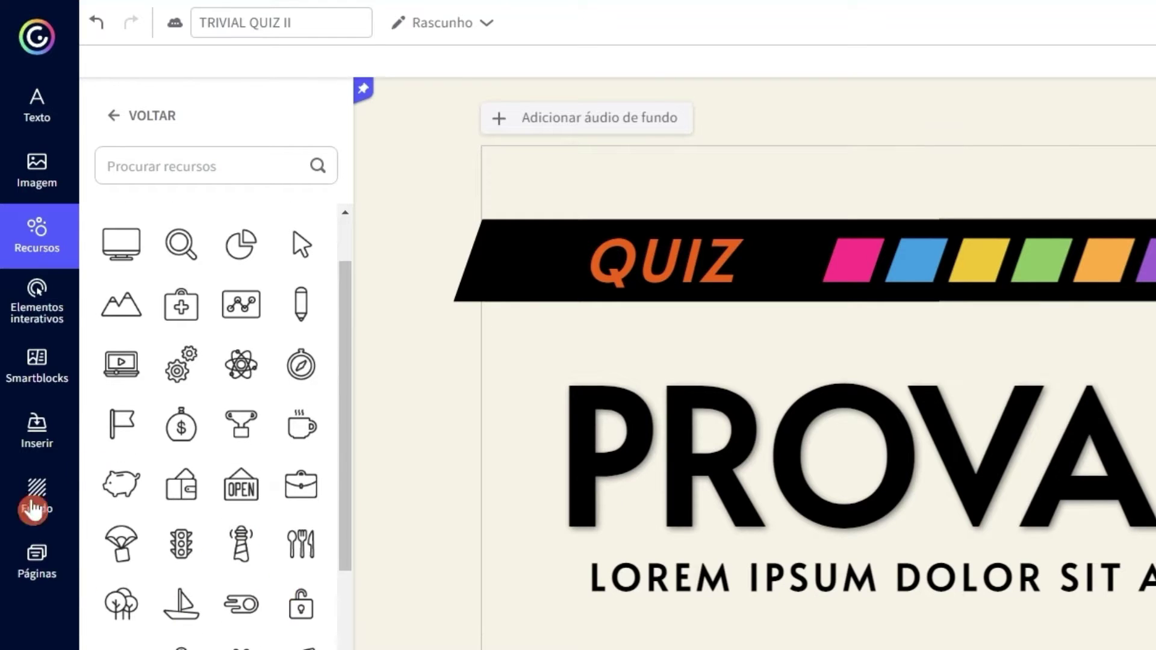
{"action": "scroll", "coordinate": [210, 641], "scroll_direction": "down", "scroll_amount": 5}
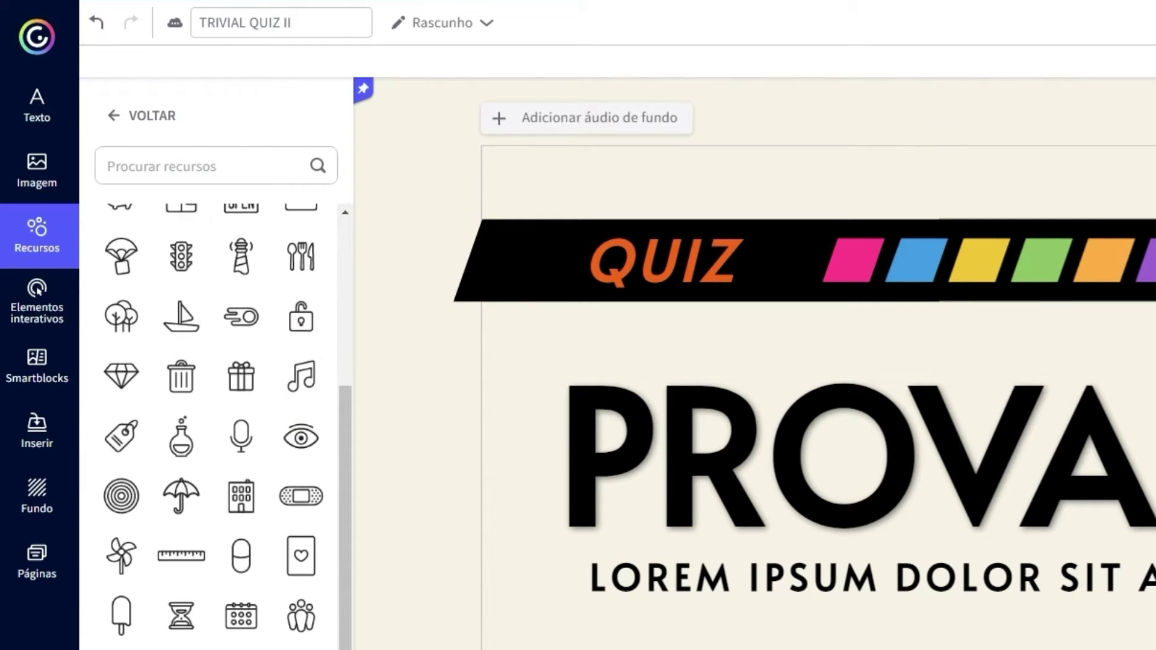
{"action": "scroll", "coordinate": [211, 642], "scroll_direction": "down", "scroll_amount": 2}
{"action": "scroll", "coordinate": [217, 647], "scroll_direction": "down", "scroll_amount": 2}
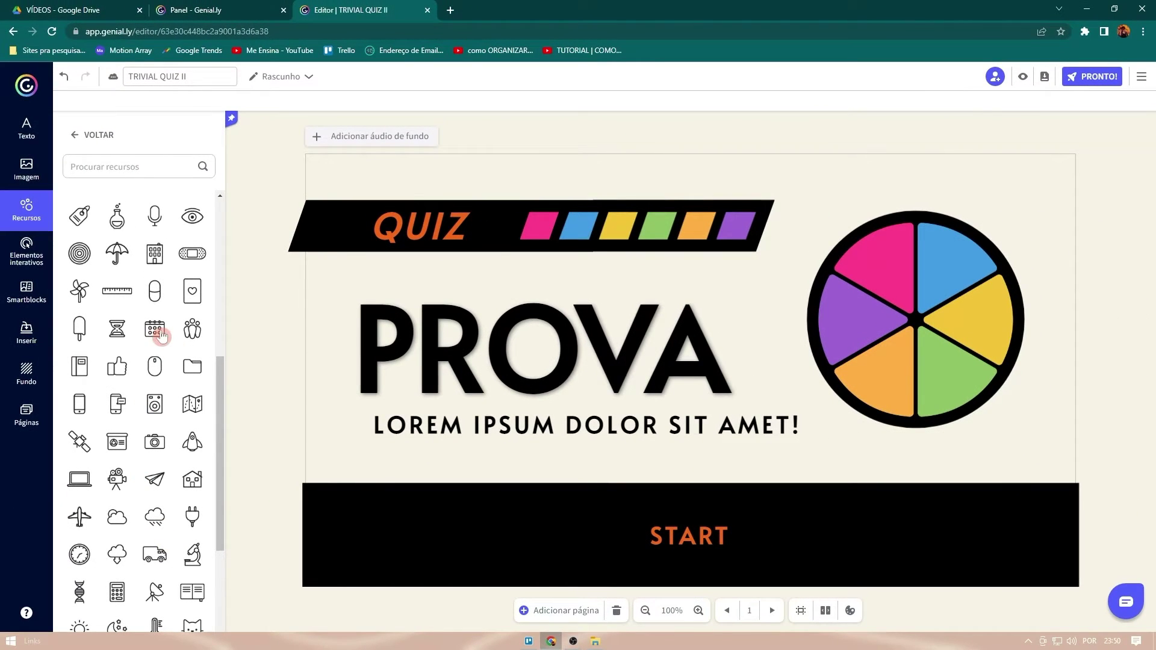
{"action": "left_click", "coordinate": [161, 334]}
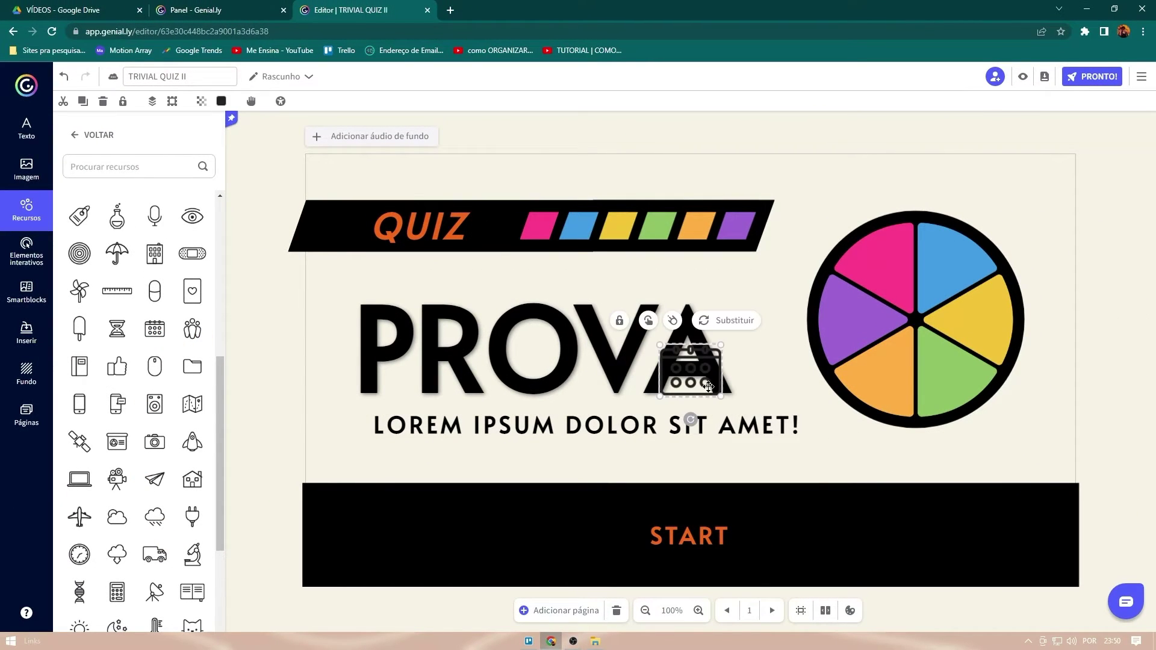
{"action": "left_click_drag", "start_coordinate": [708, 387], "coordinate": [1042, 452]}
- Examine the rest of the icon collection and the full collection of shapes
{"action": "scroll", "coordinate": [137, 473], "scroll_direction": "down", "scroll_amount": 3}
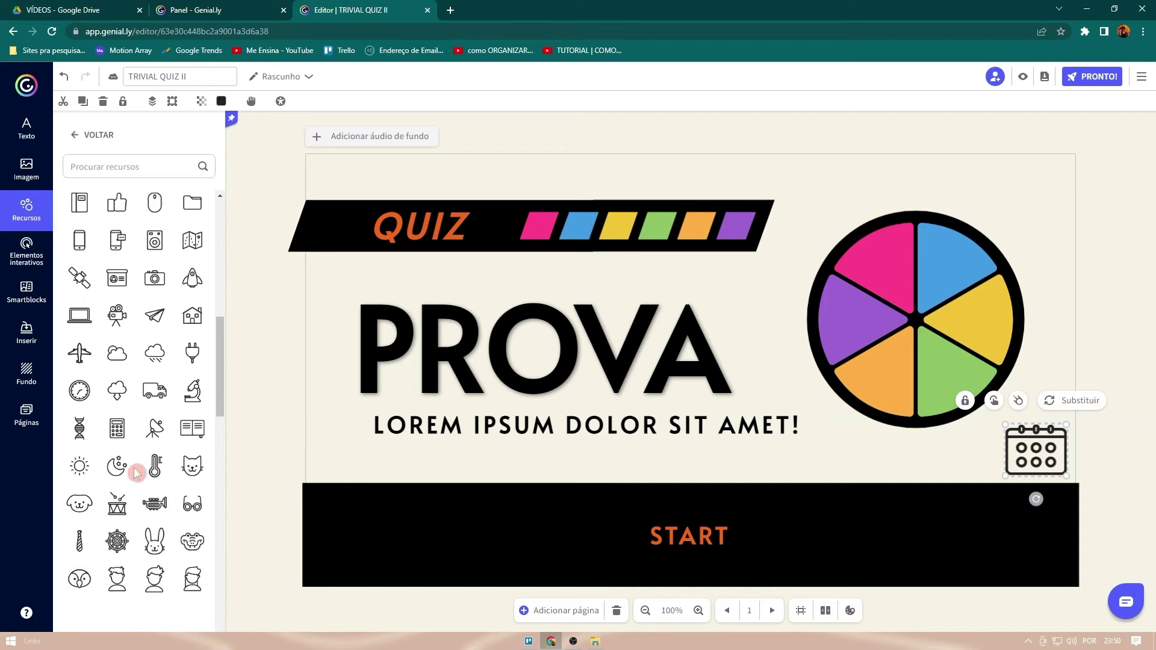
{"action": "scroll", "coordinate": [136, 474], "scroll_direction": "down", "scroll_amount": 7}
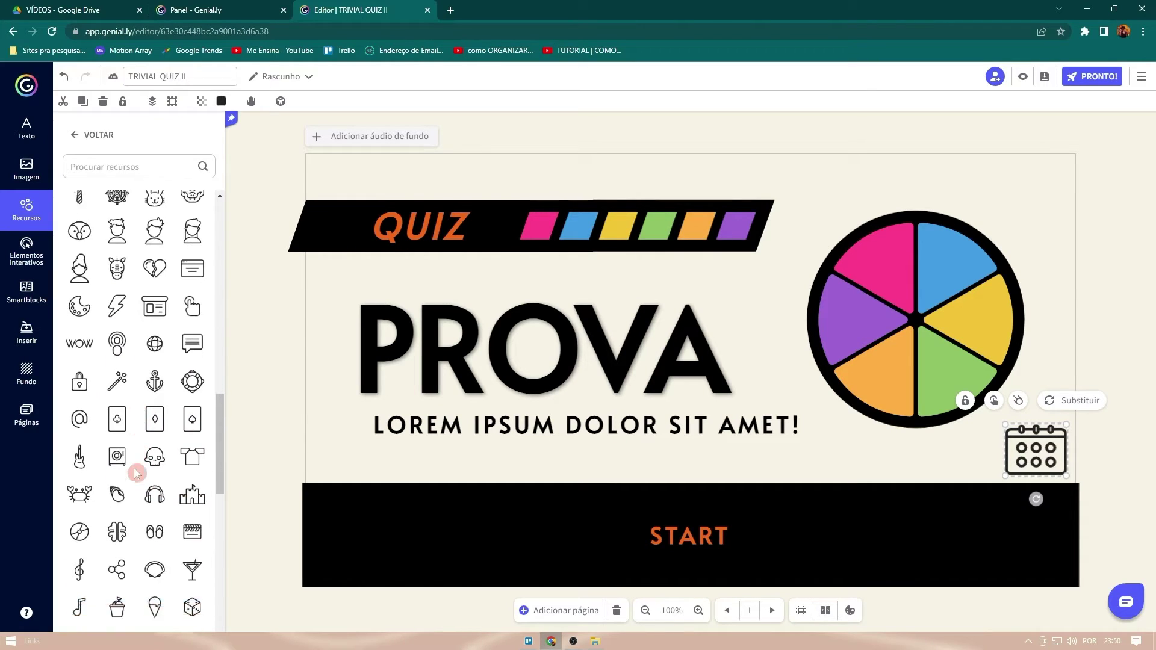
{"action": "scroll", "coordinate": [140, 487], "scroll_direction": "down", "scroll_amount": 5}
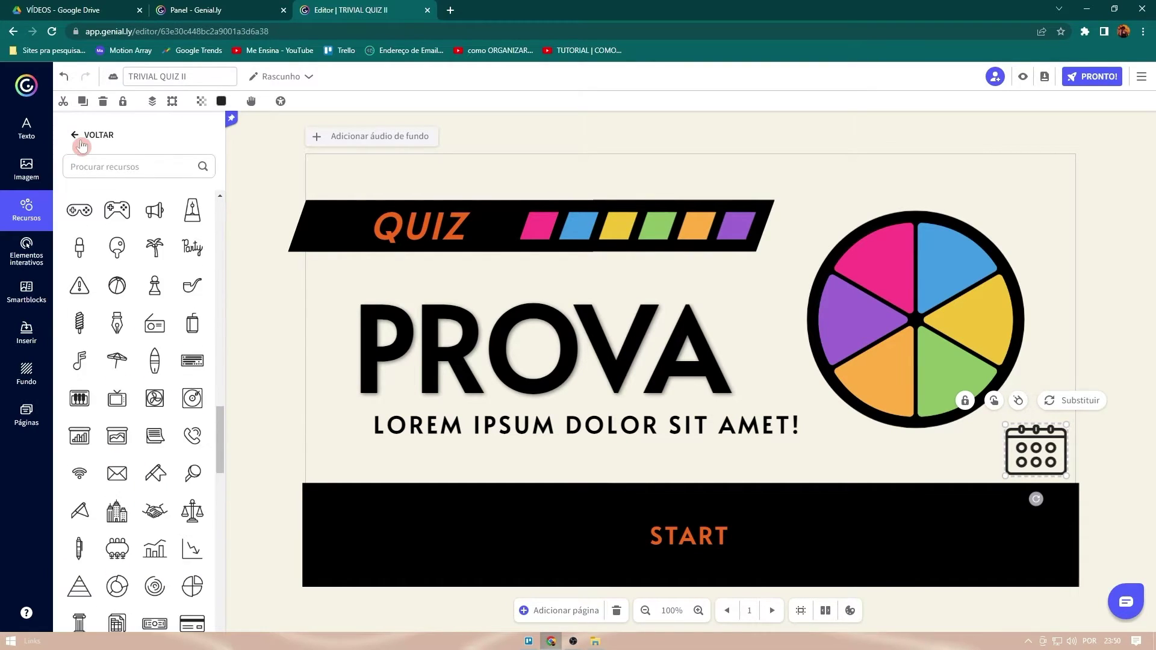
{"action": "left_click", "coordinate": [82, 144]}
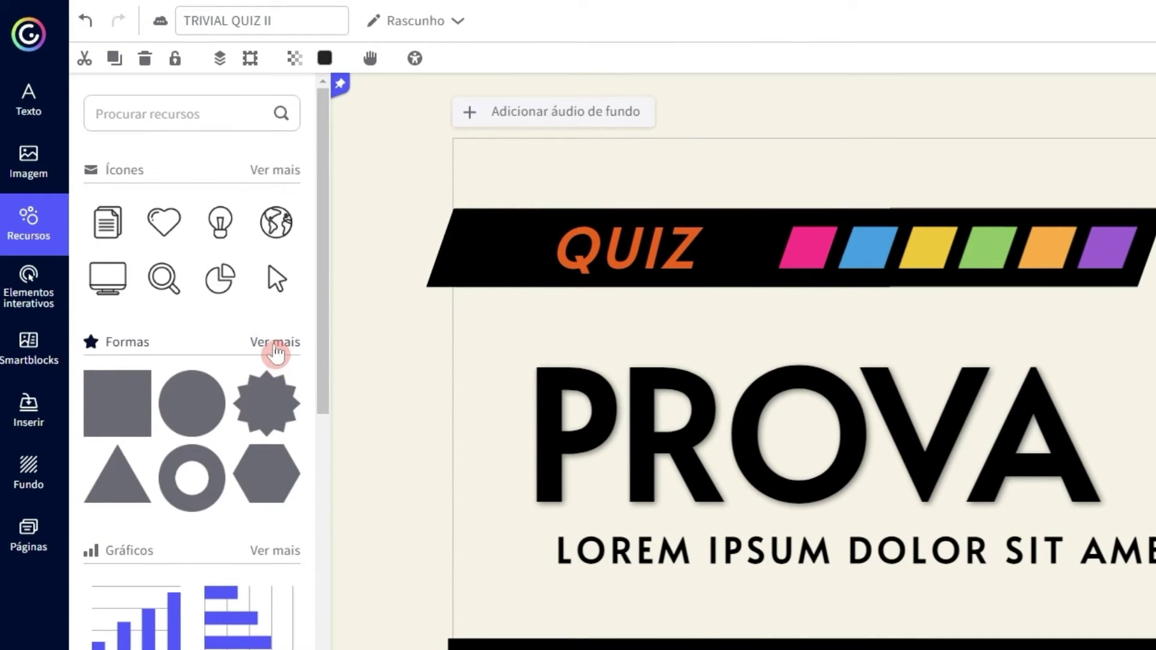
{"action": "left_click", "coordinate": [275, 343]}
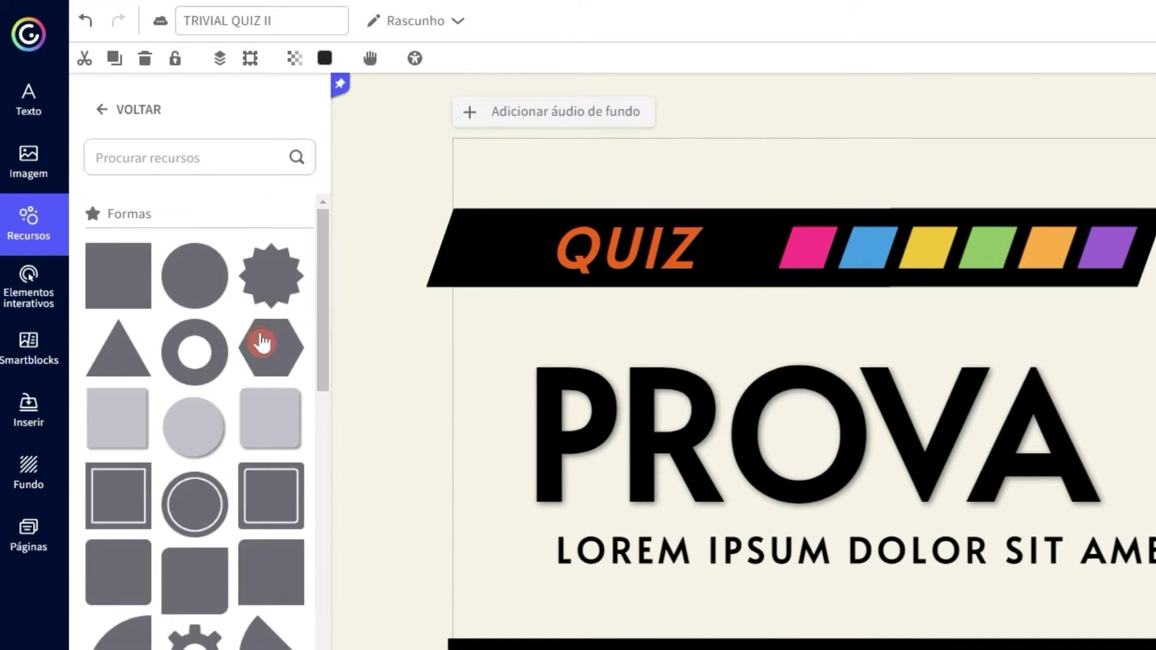
{"action": "scroll", "coordinate": [253, 530], "scroll_direction": "down", "scroll_amount": 5}
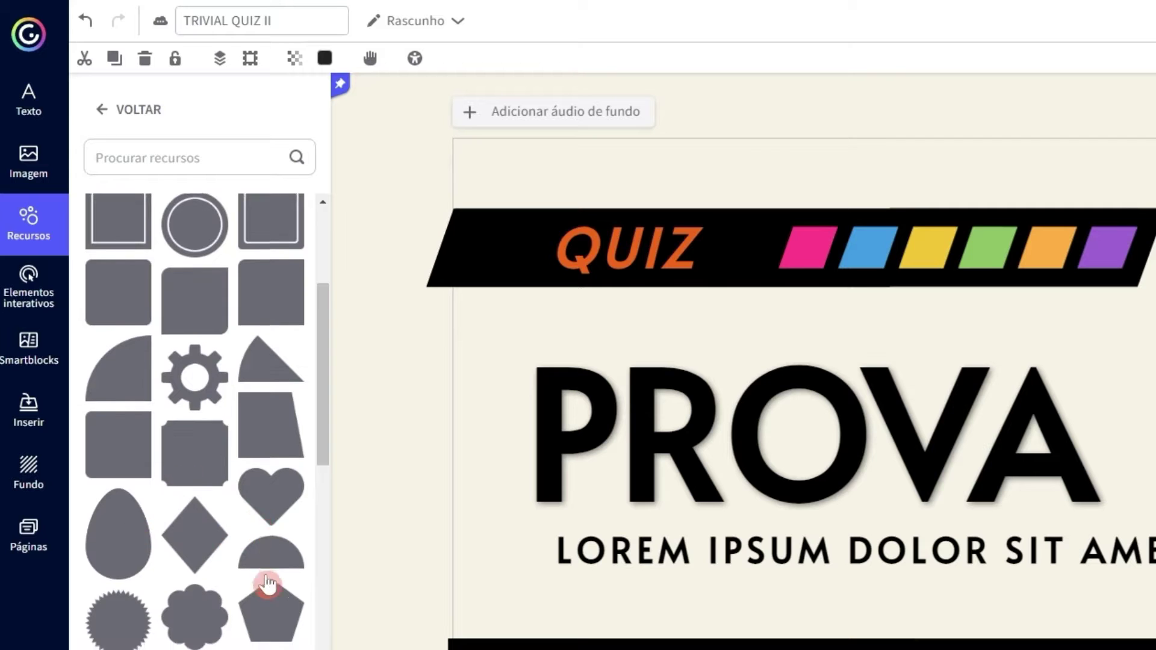
{"action": "scroll", "coordinate": [266, 584], "scroll_direction": "down", "scroll_amount": 12}
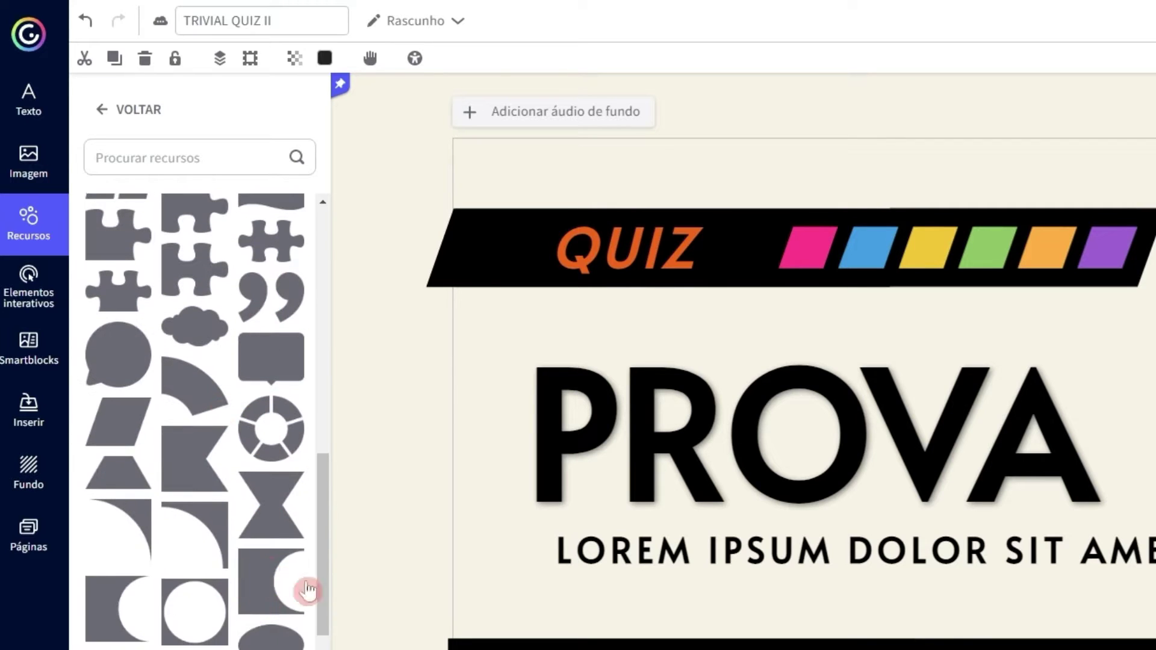
{"action": "left_click_drag", "start_coordinate": [328, 581], "coordinate": [325, 367]}
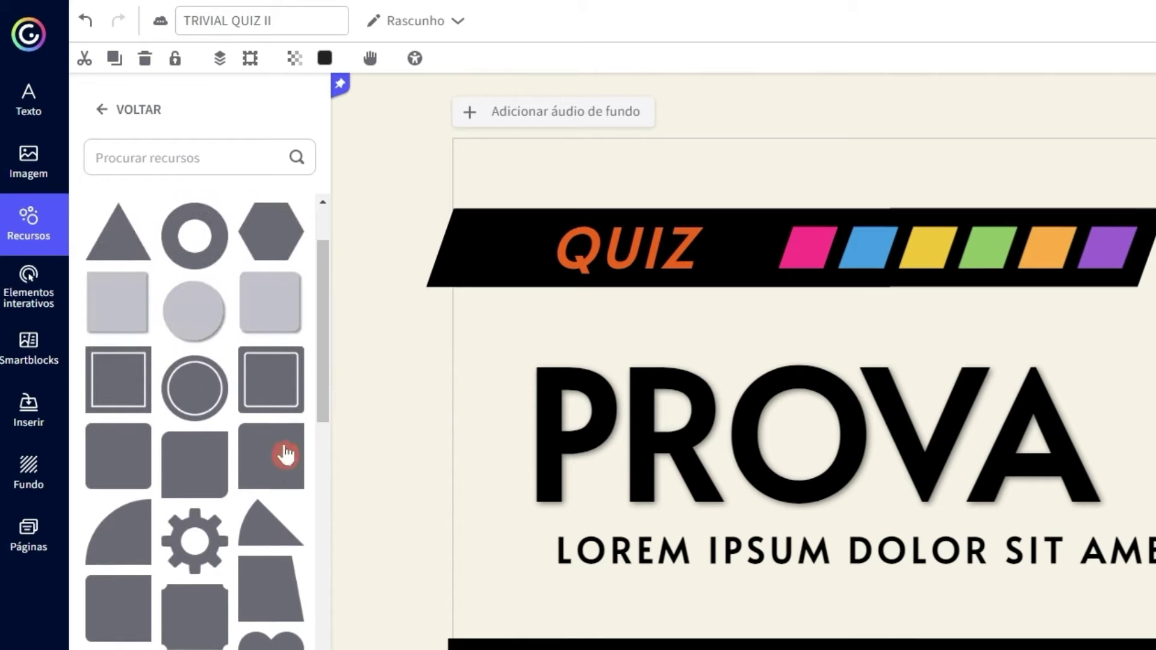
{"action": "scroll", "coordinate": [167, 461], "scroll_direction": "up", "scroll_amount": 1}
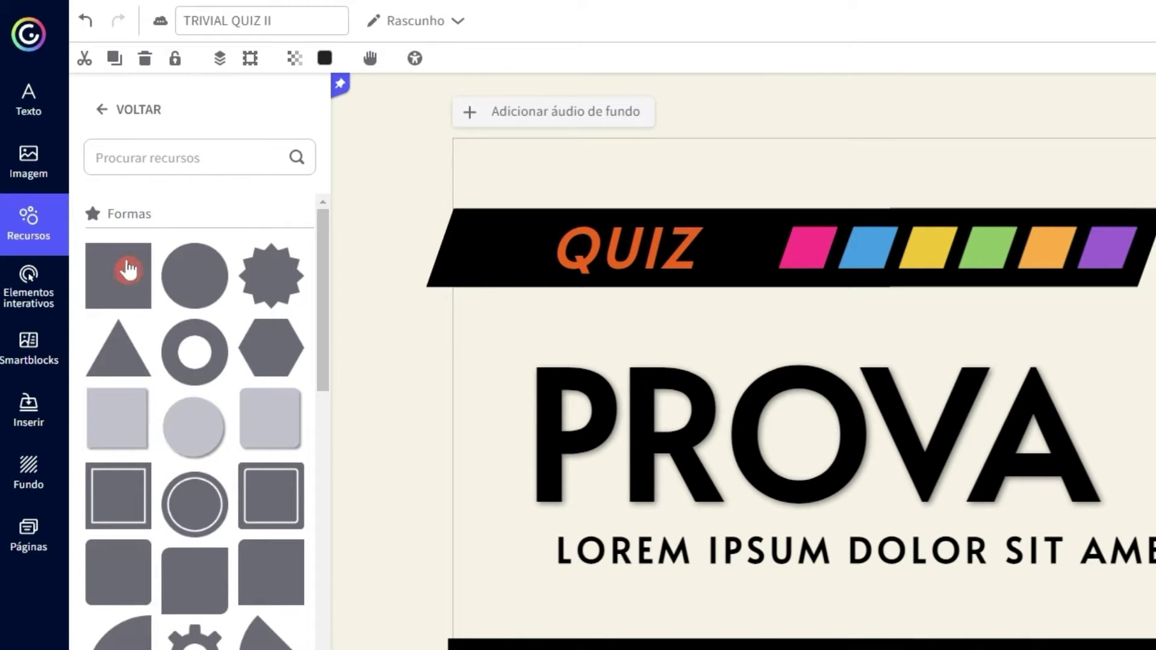
- Try an enlarged square over the PROVA title, coloured light green #B2E084 and blue, and delete it
{"action": "left_click", "coordinate": [118, 276]}
{"action": "left_click_drag", "start_coordinate": [971, 428], "coordinate": [763, 421]}
{"action": "left_click_drag", "start_coordinate": [735, 361], "coordinate": [672, 331]}
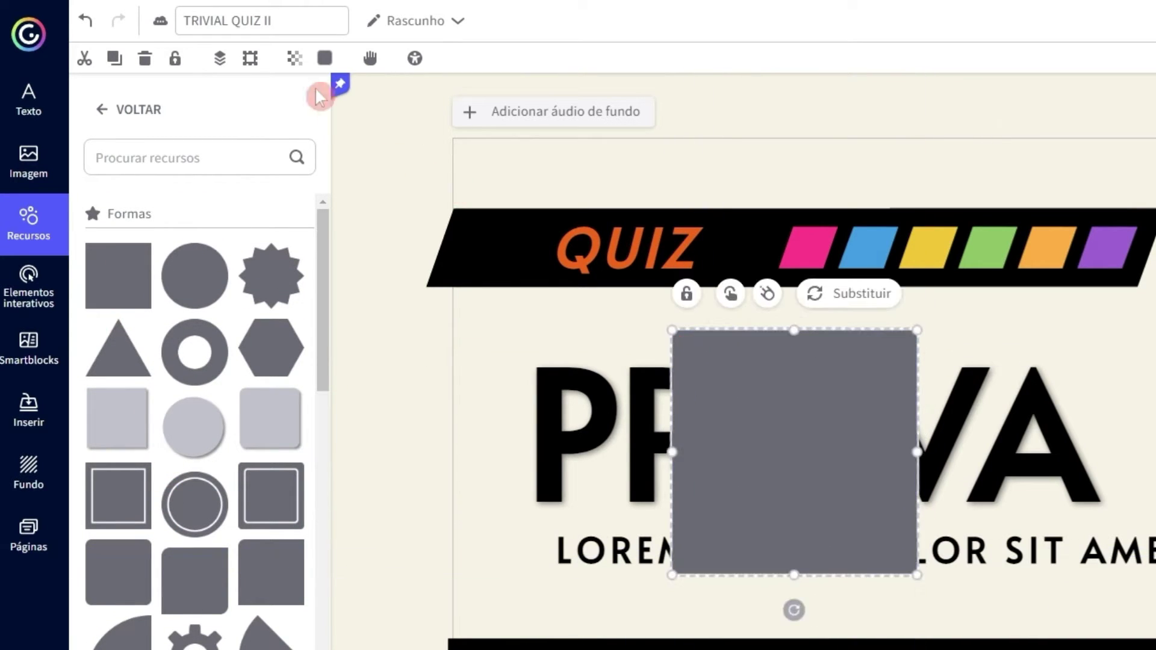
{"action": "left_click", "coordinate": [325, 59]}
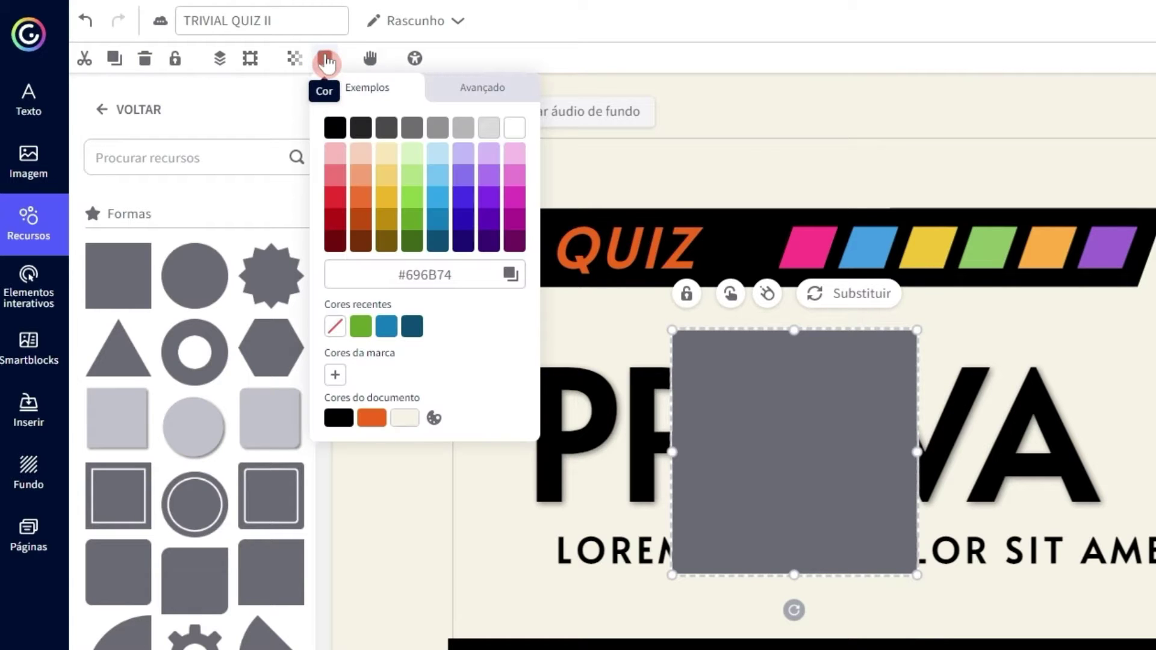
{"action": "left_click", "coordinate": [412, 176]}
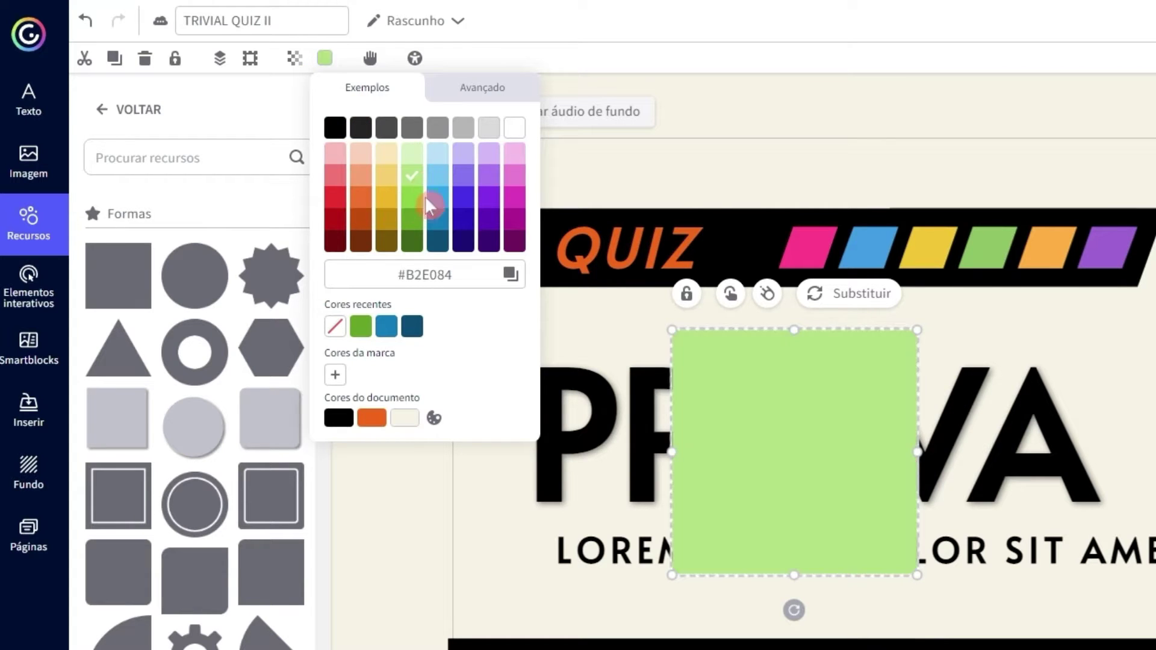
{"action": "left_click", "coordinate": [437, 198]}
{"action": "key", "text": "Delete"}
- Insert a Vertical Bar chart from the full chart collection onto the cover page
{"action": "left_click", "coordinate": [108, 110]}
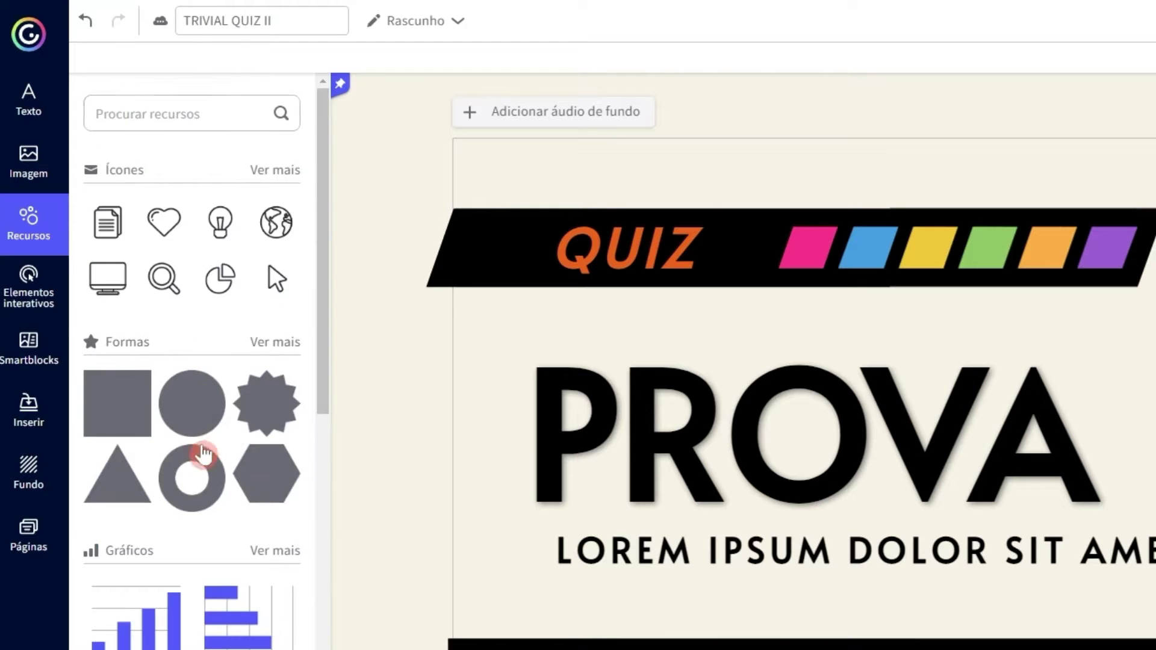
{"action": "scroll", "coordinate": [217, 481], "scroll_direction": "down", "scroll_amount": 3}
{"action": "left_click", "coordinate": [276, 369]}
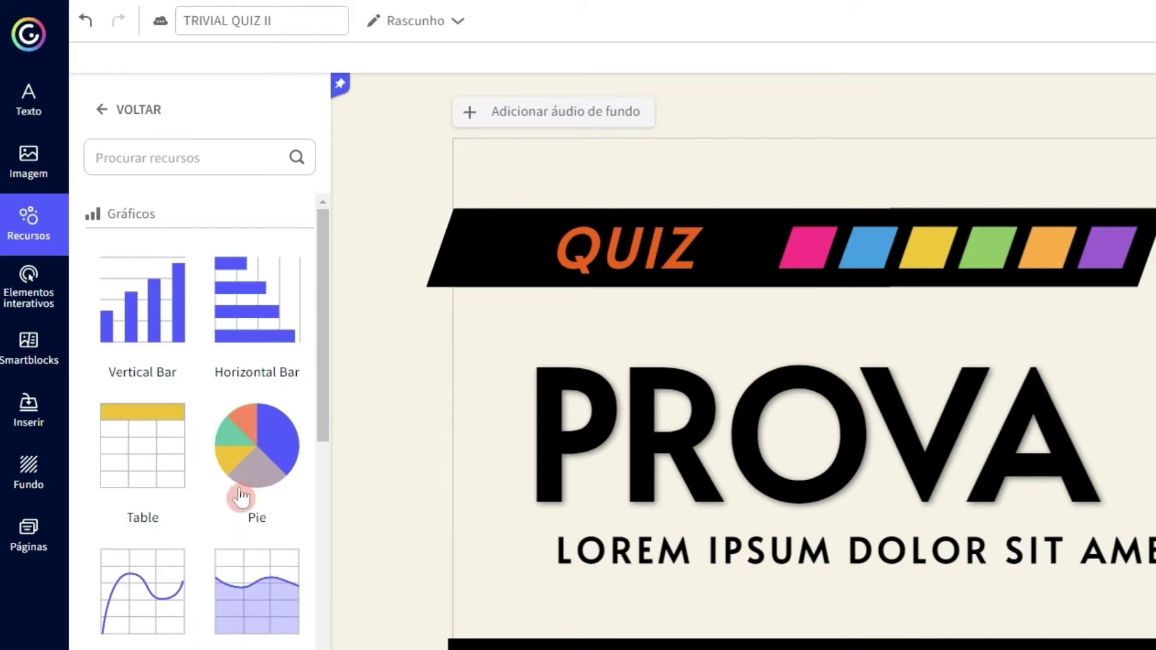
{"action": "scroll", "coordinate": [235, 500], "scroll_direction": "down", "scroll_amount": 2}
{"action": "scroll", "coordinate": [301, 391], "scroll_direction": "up", "scroll_amount": 2}
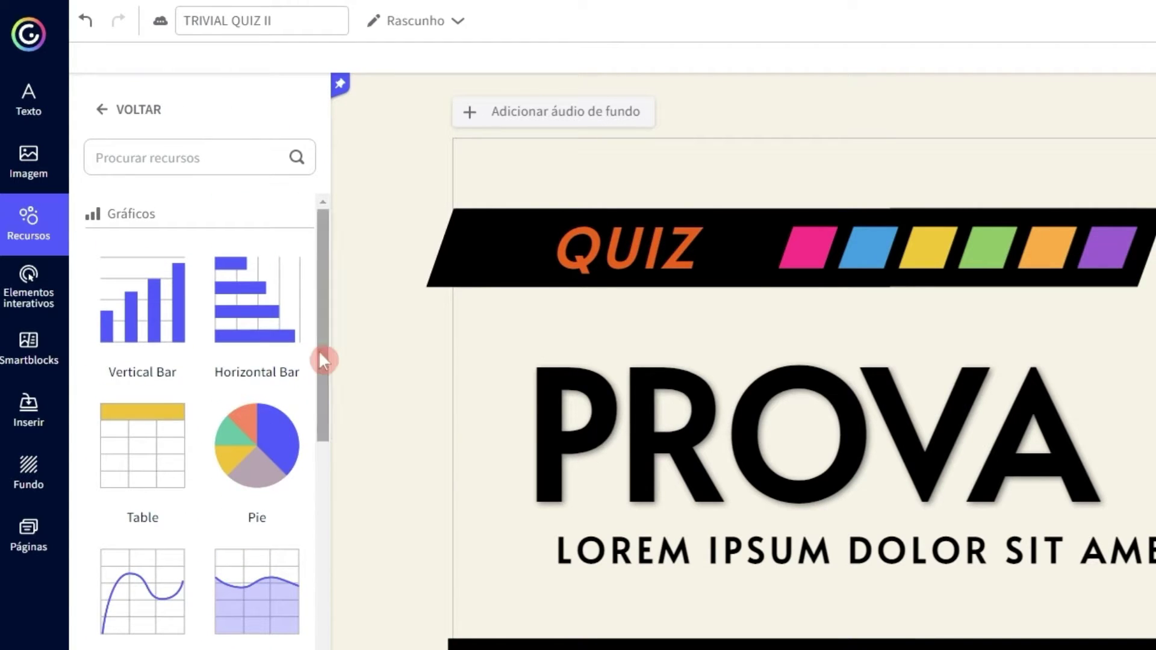
{"action": "left_click_drag", "start_coordinate": [322, 362], "coordinate": [319, 309]}
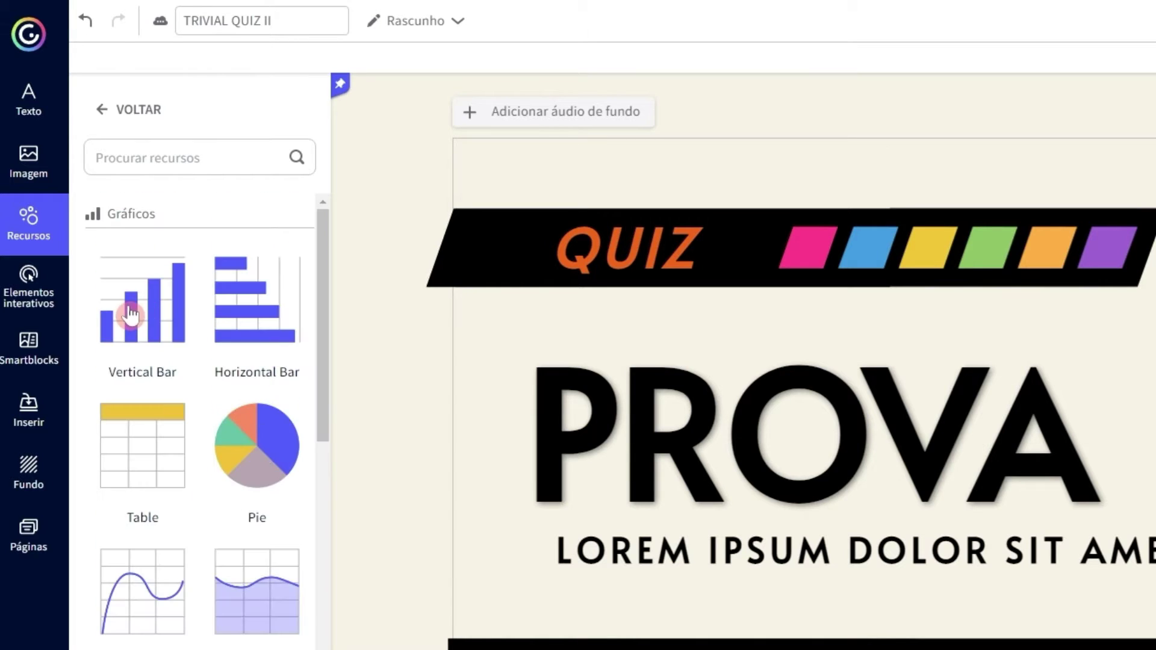
{"action": "left_click_drag", "start_coordinate": [811, 409], "coordinate": [811, 409]}
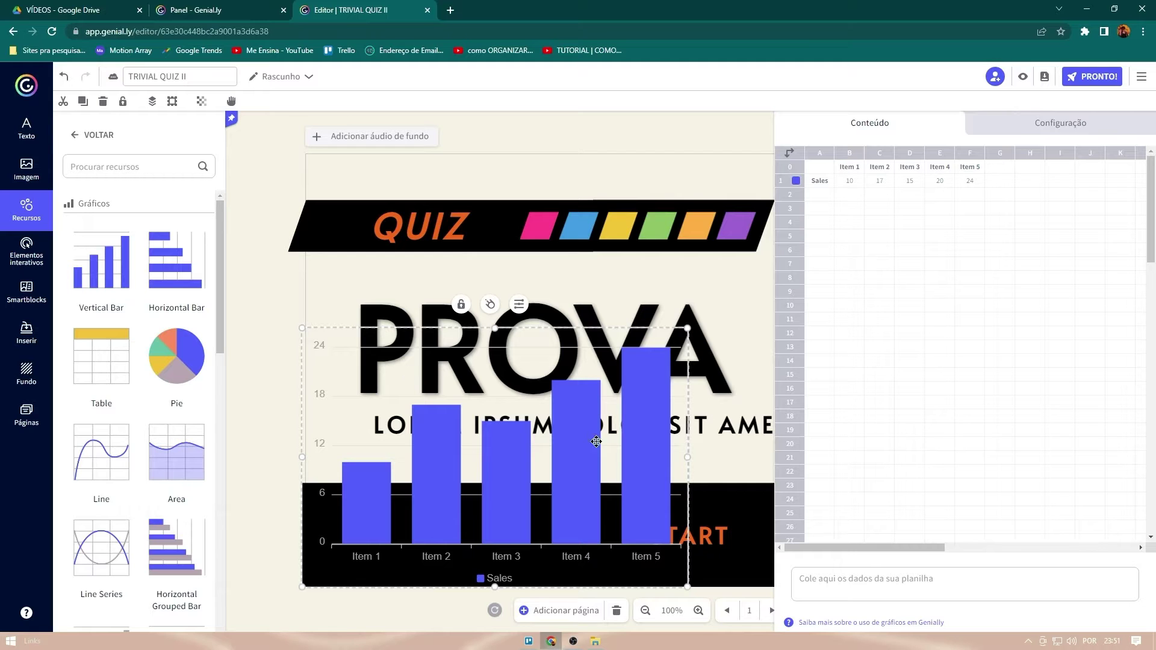
- Enter chart data: 70 in A2, 100 in B3, 55 in C4, 50 in D5, 58 in E6, 54 in F7 and 58 in D8
{"action": "left_click", "coordinate": [822, 194]}
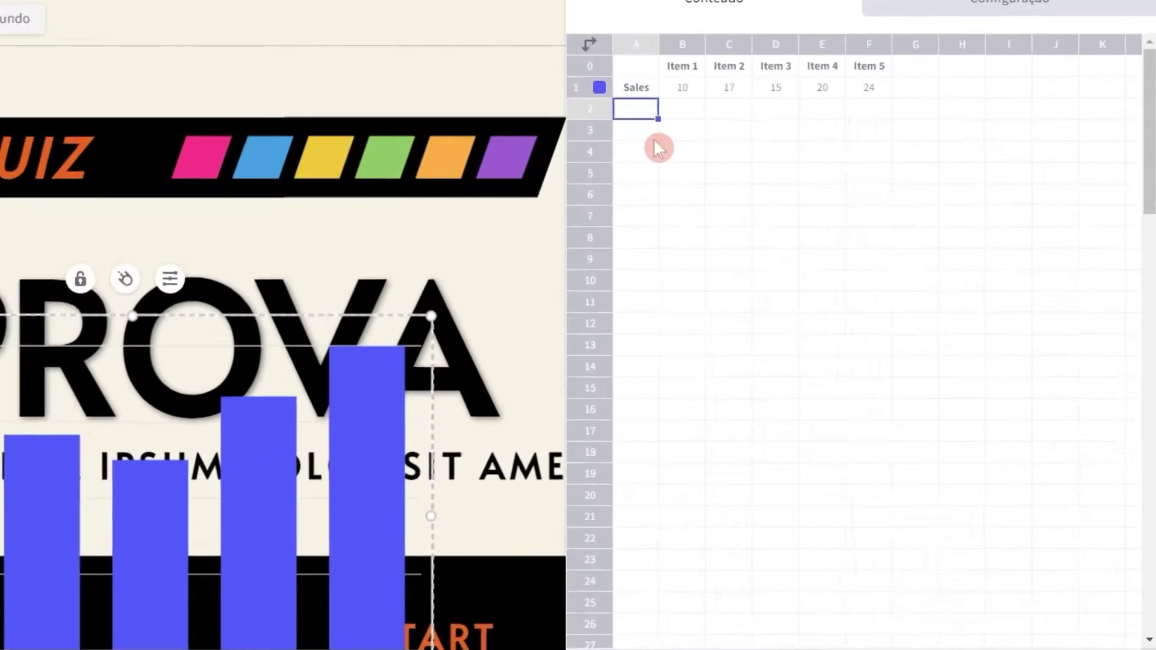
{"action": "type", "text": "54545"}
{"action": "left_click", "coordinate": [639, 113]}
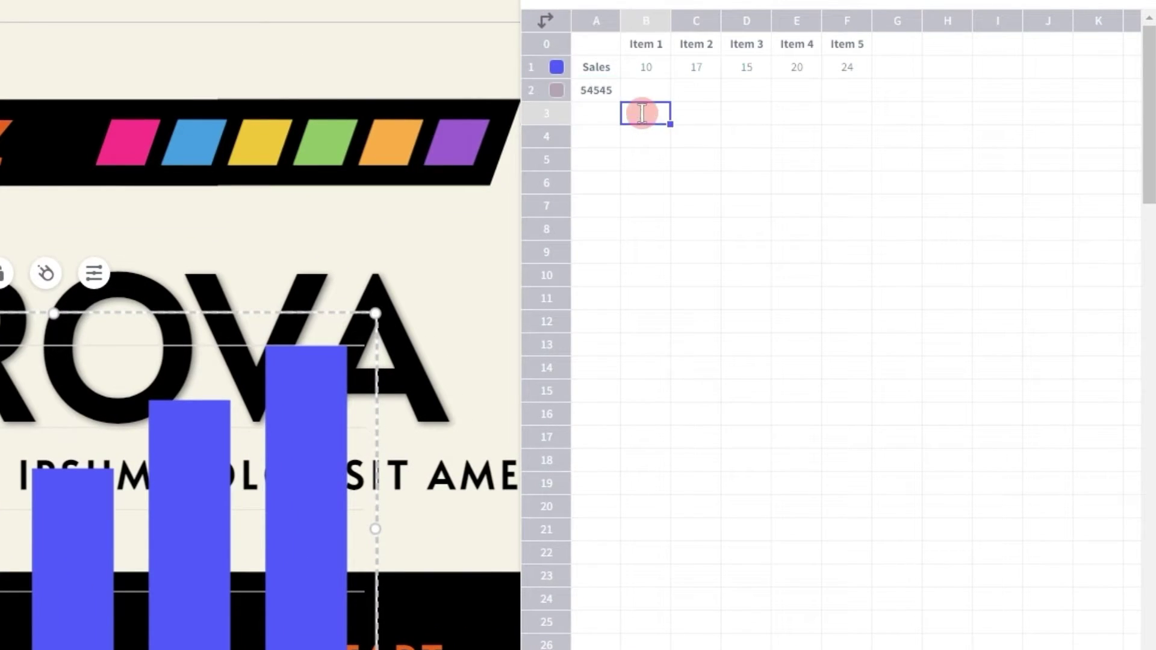
{"action": "type", "text": "45646"}
{"action": "left_click", "coordinate": [691, 131]}
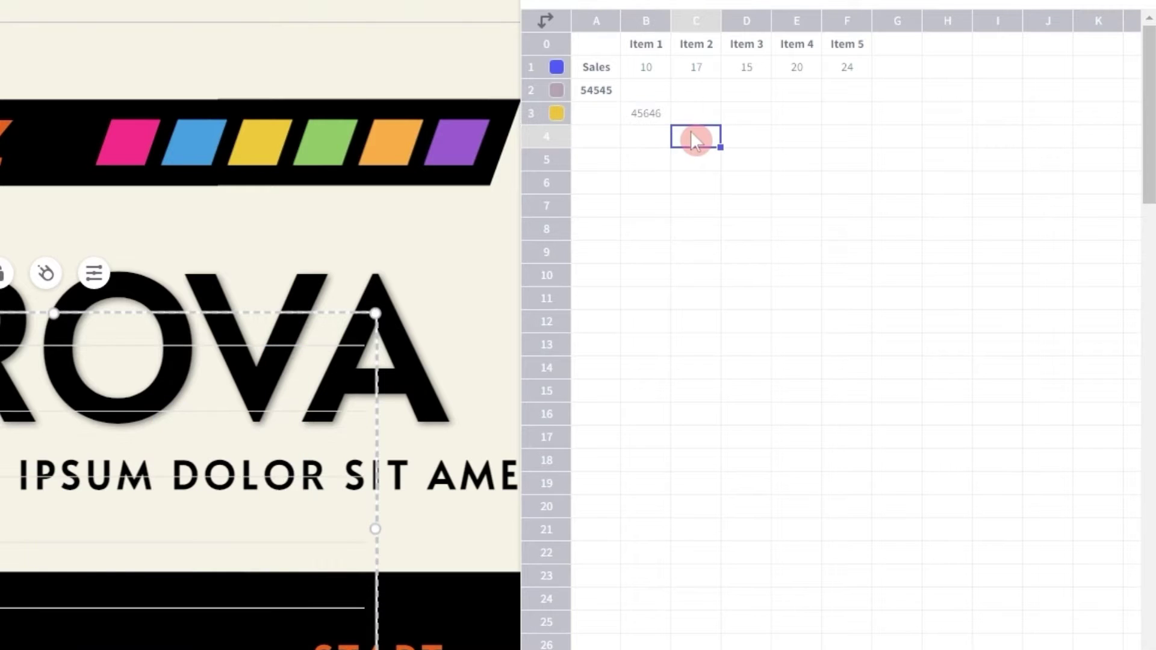
{"action": "type", "text": "55"}
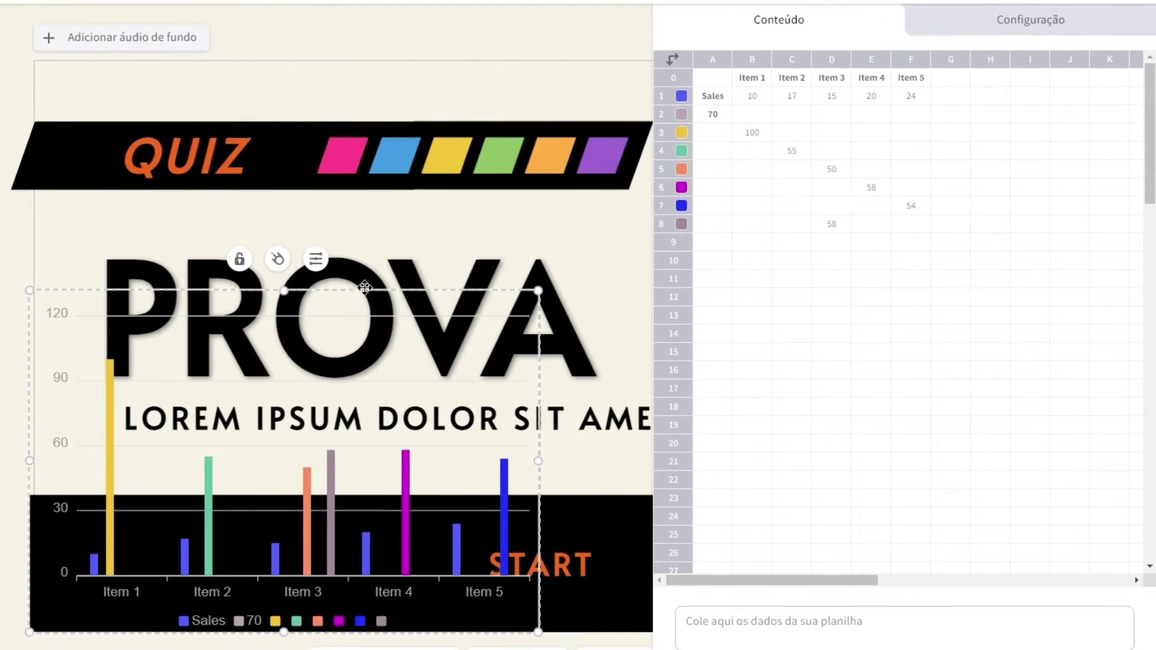
- Move the bar chart slightly up and apply the teal, yellow, purple and green colour palette to it
{"action": "left_click_drag", "start_coordinate": [363, 299], "coordinate": [364, 284]}
{"action": "left_click", "coordinate": [996, 186]}
{"action": "left_click", "coordinate": [861, 192]}
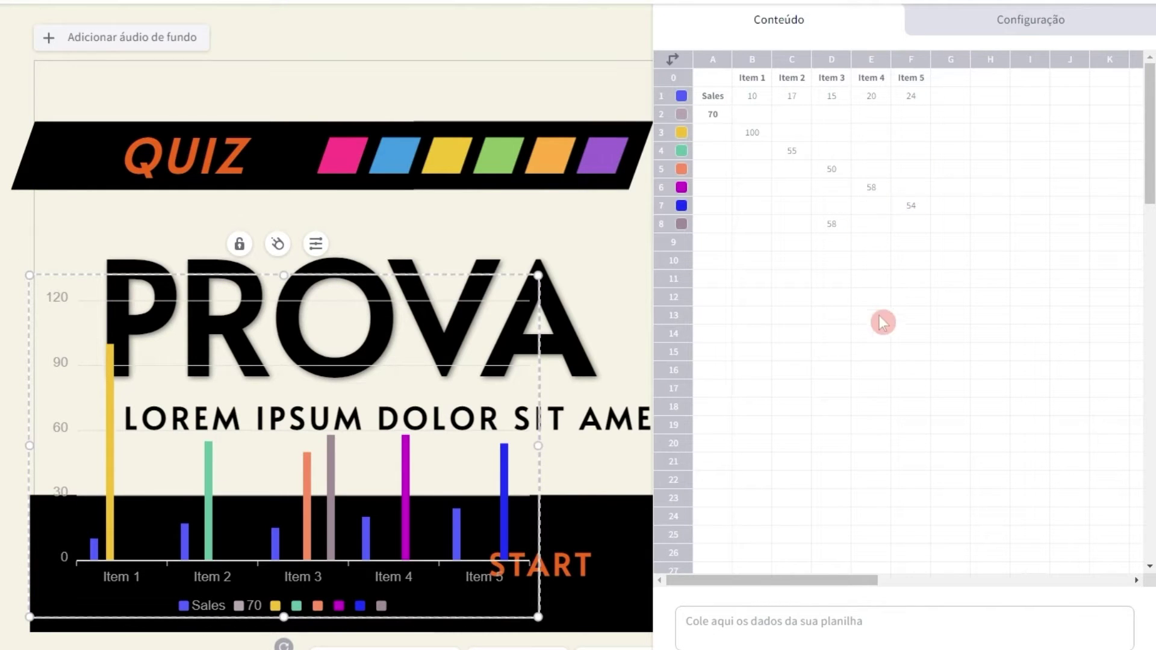
{"action": "left_click", "coordinate": [1013, 27]}
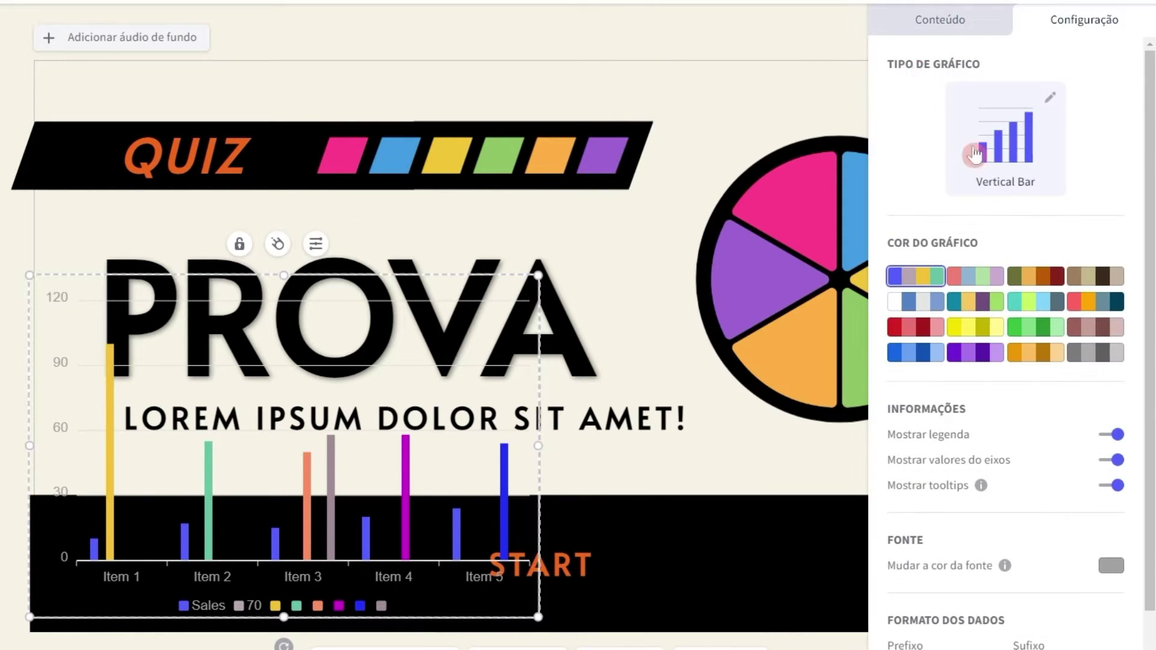
{"action": "left_click", "coordinate": [968, 280]}
{"action": "left_click", "coordinate": [966, 303]}
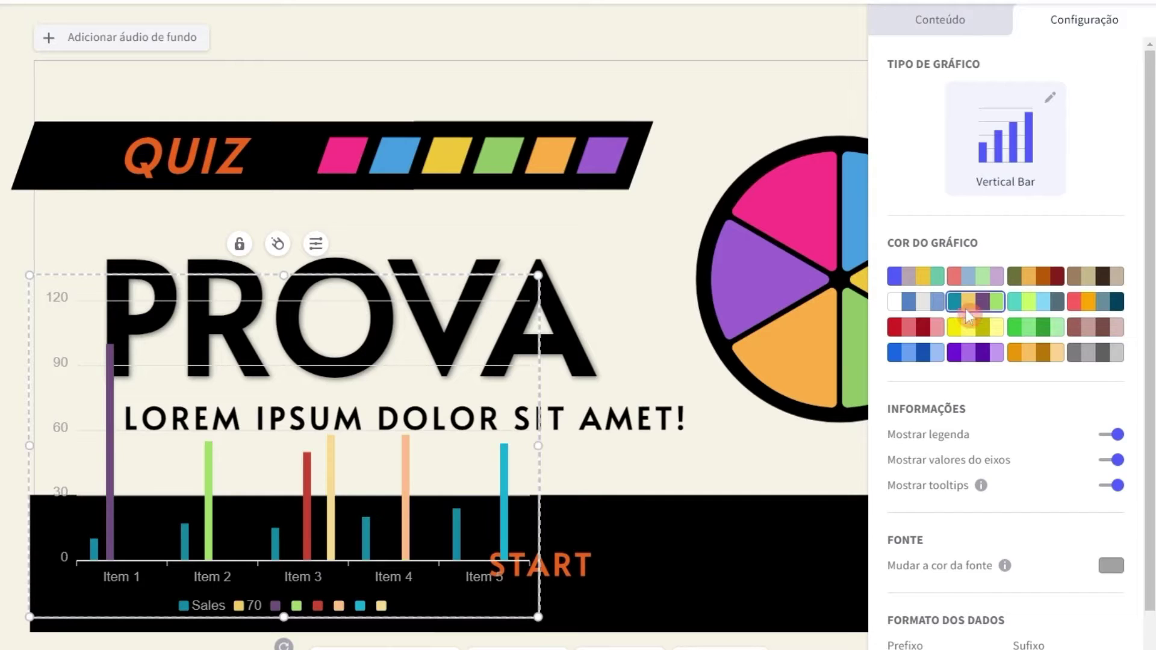
- Try the yellow, purple and blue-mauve-yellow-green colour palettes on the bar chart
{"action": "left_click", "coordinate": [965, 328]}
{"action": "left_click", "coordinate": [960, 361]}
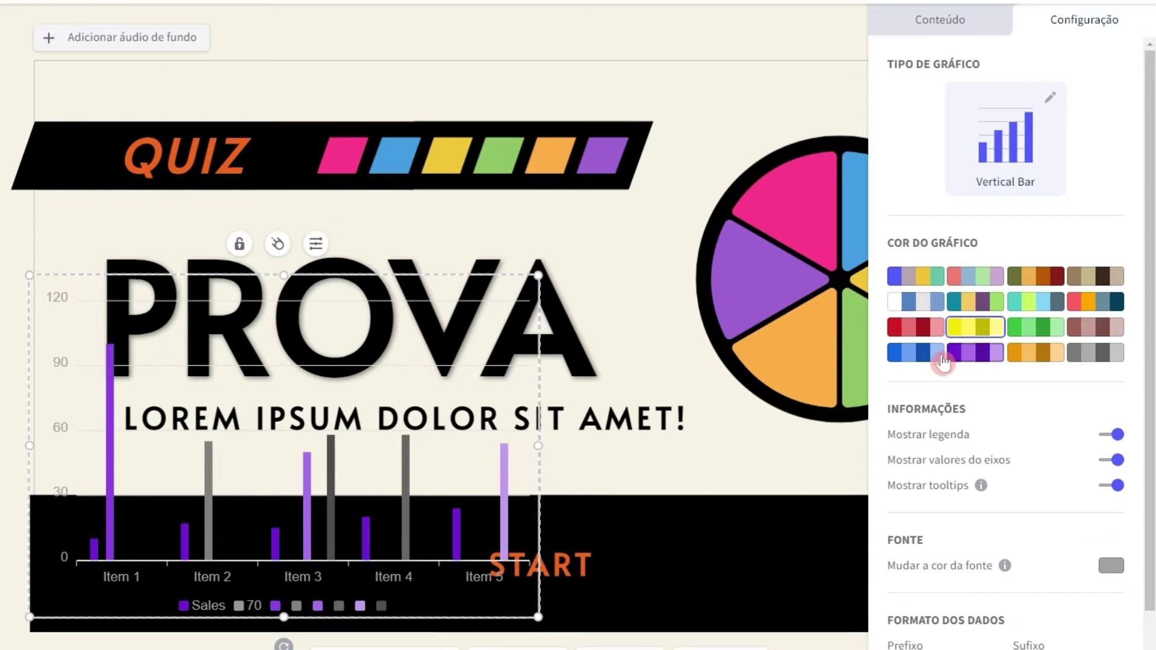
{"action": "left_click", "coordinate": [929, 287]}
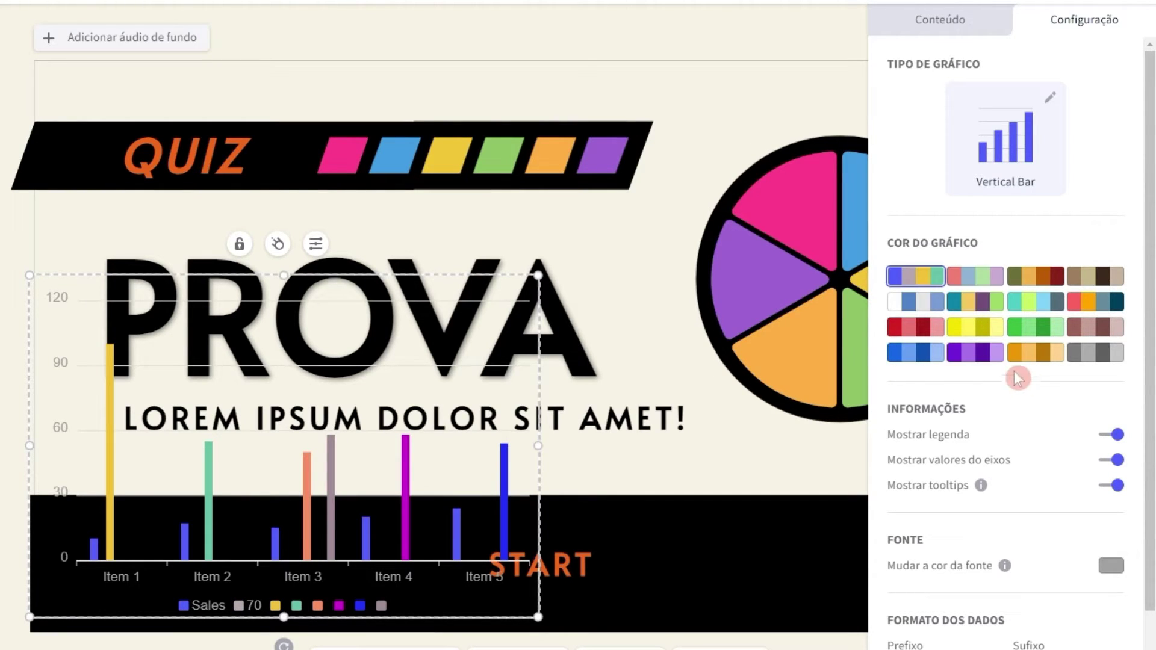
{"action": "scroll", "coordinate": [1015, 435], "scroll_direction": "down", "scroll_amount": 2}
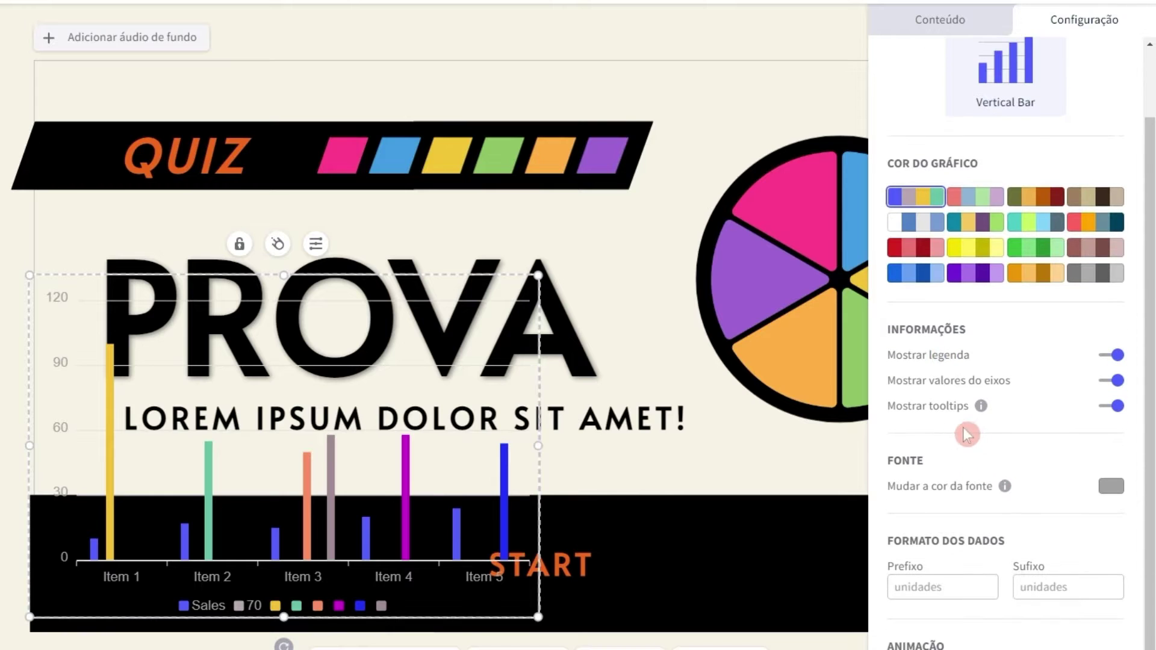
{"action": "scroll", "coordinate": [969, 524], "scroll_direction": "up", "scroll_amount": 2}
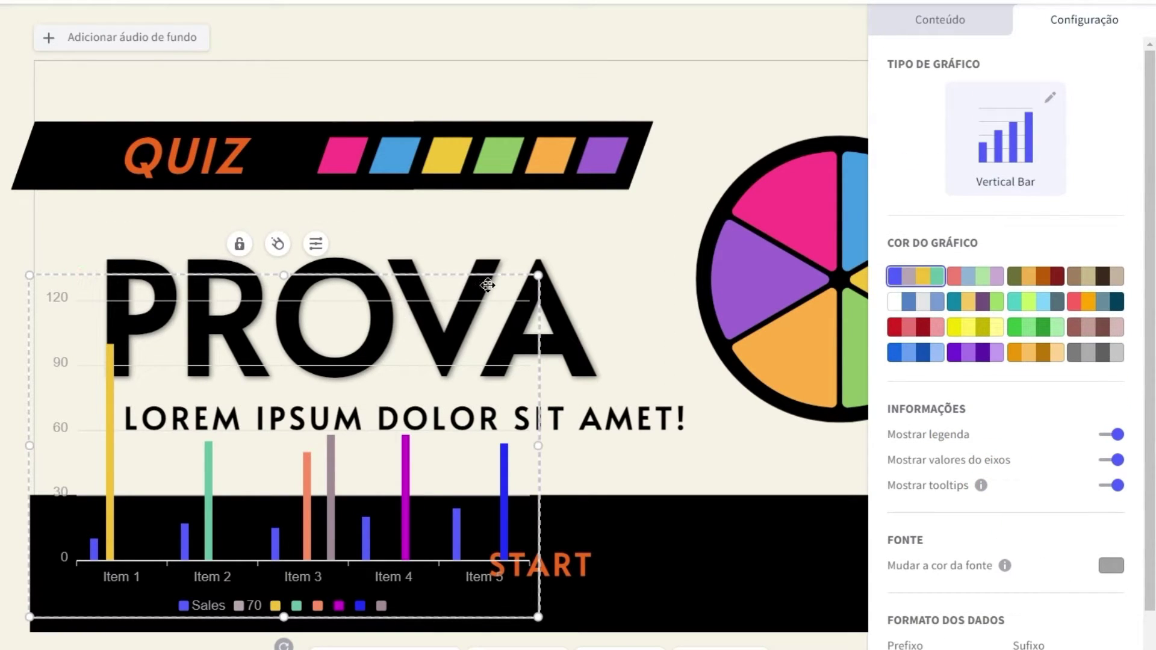
- Delete the bar chart from the cover page
{"action": "left_click", "coordinate": [689, 119]}
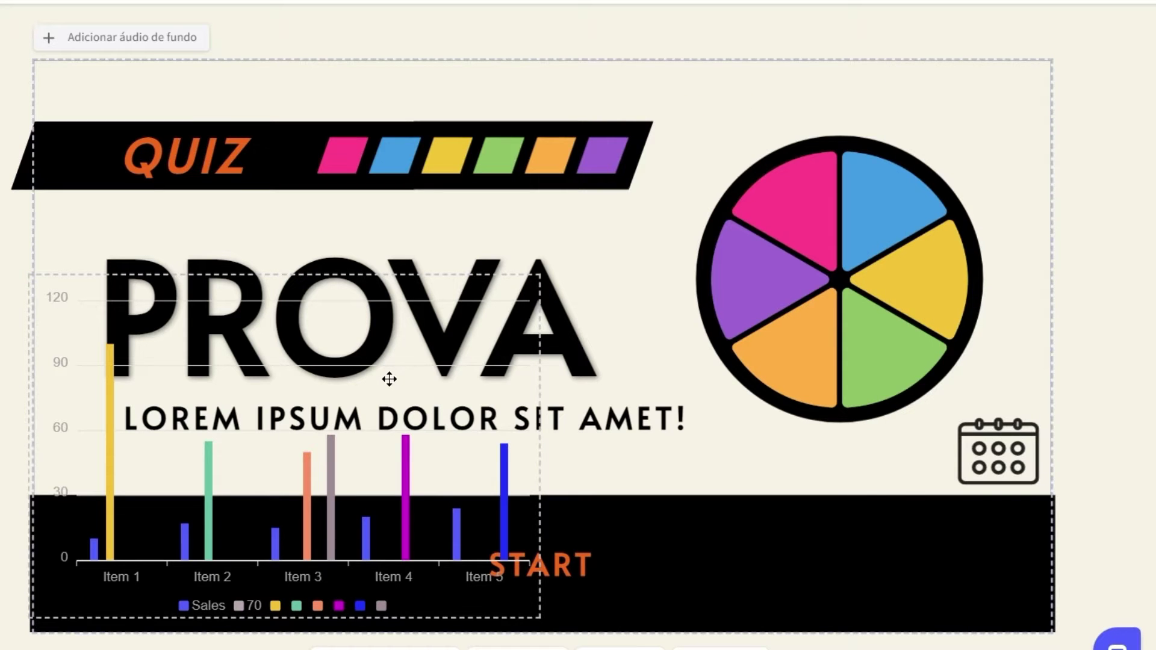
{"action": "left_click", "coordinate": [389, 378]}
{"action": "key", "text": "Delete"}
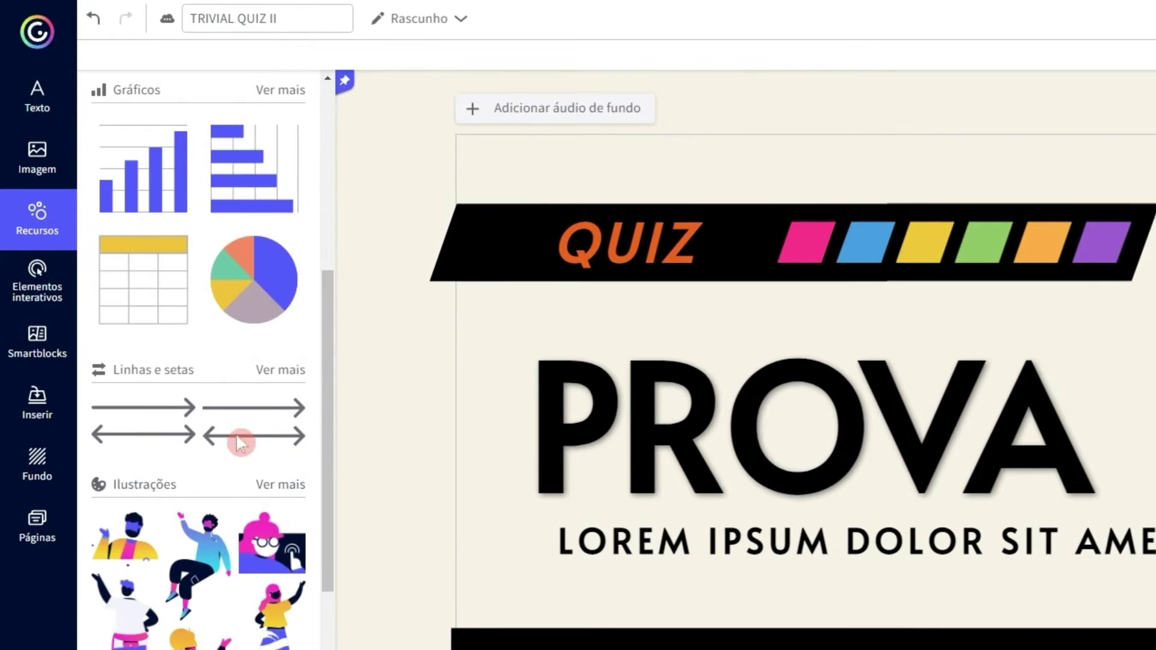
- Look through the lines, arrows and illustrations among the resources, including the full illustration collection
{"action": "scroll", "coordinate": [235, 421], "scroll_direction": "down", "scroll_amount": 5}
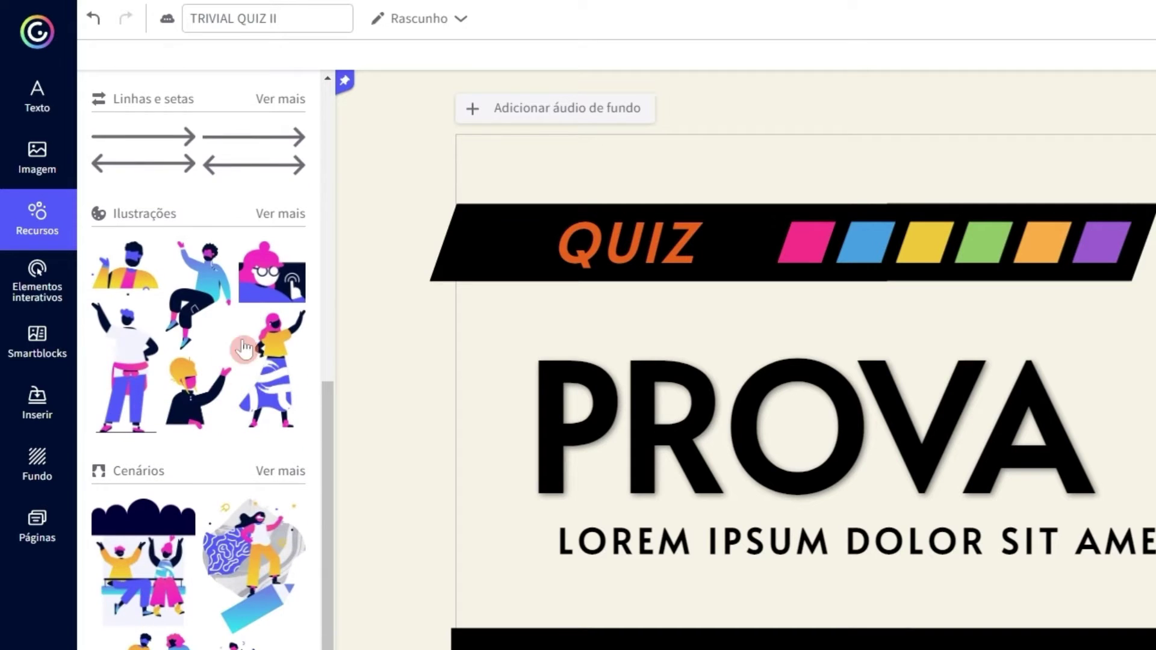
{"action": "left_click", "coordinate": [279, 215]}
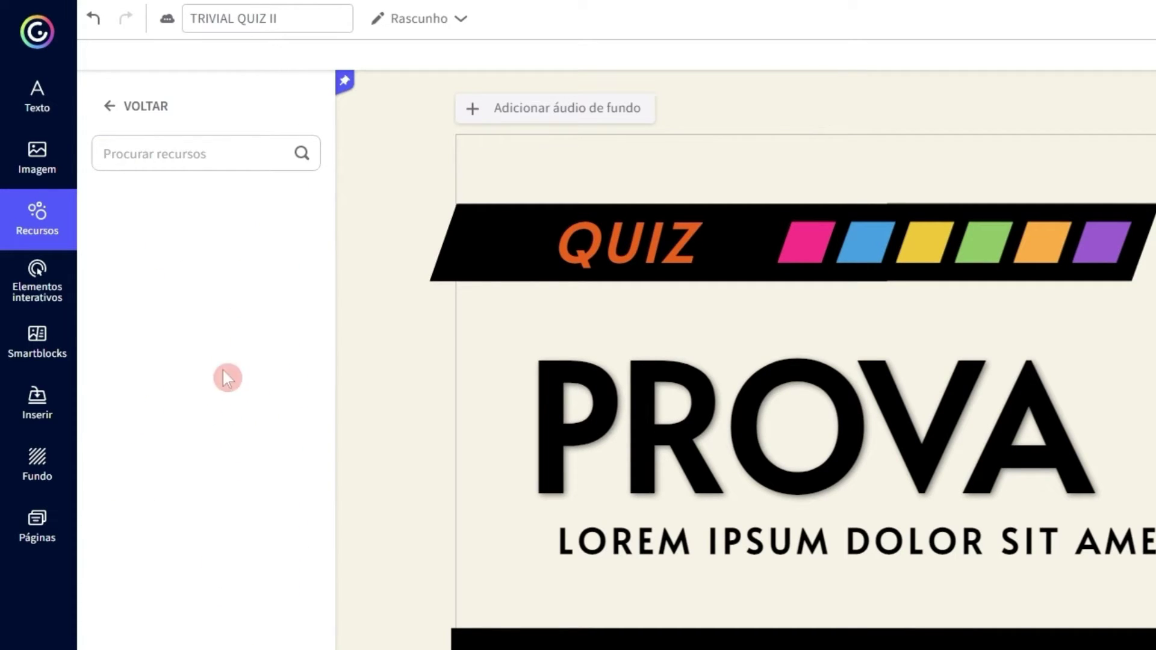
{"action": "scroll", "coordinate": [245, 335], "scroll_direction": "down", "scroll_amount": 5}
- Examine the full collections of icon buttons and text buttons among the interactive elements
{"action": "left_click", "coordinate": [66, 298]}
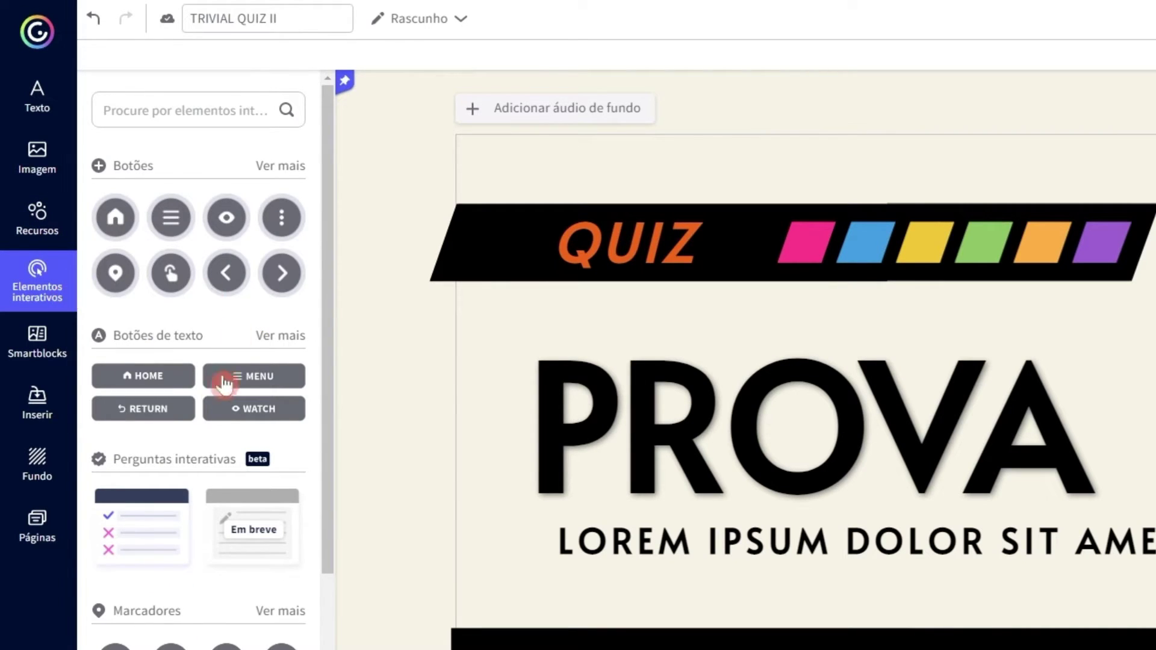
{"action": "left_click", "coordinate": [274, 176]}
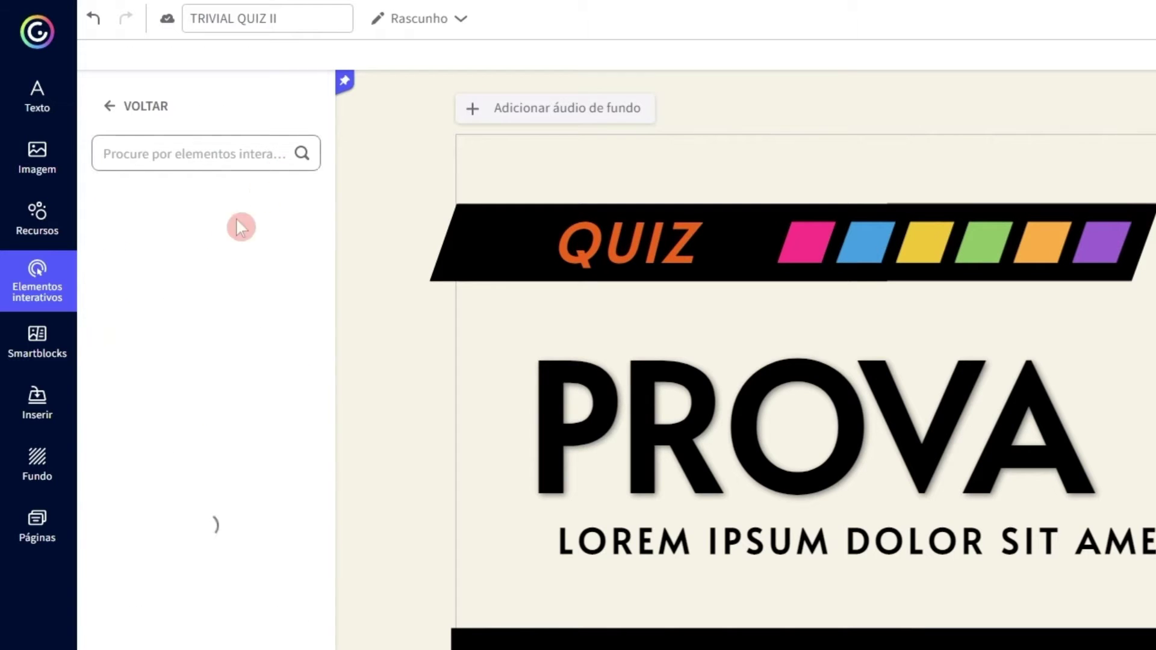
{"action": "scroll", "coordinate": [239, 518], "scroll_direction": "down", "scroll_amount": 2}
{"action": "scroll", "coordinate": [239, 517], "scroll_direction": "down", "scroll_amount": 15}
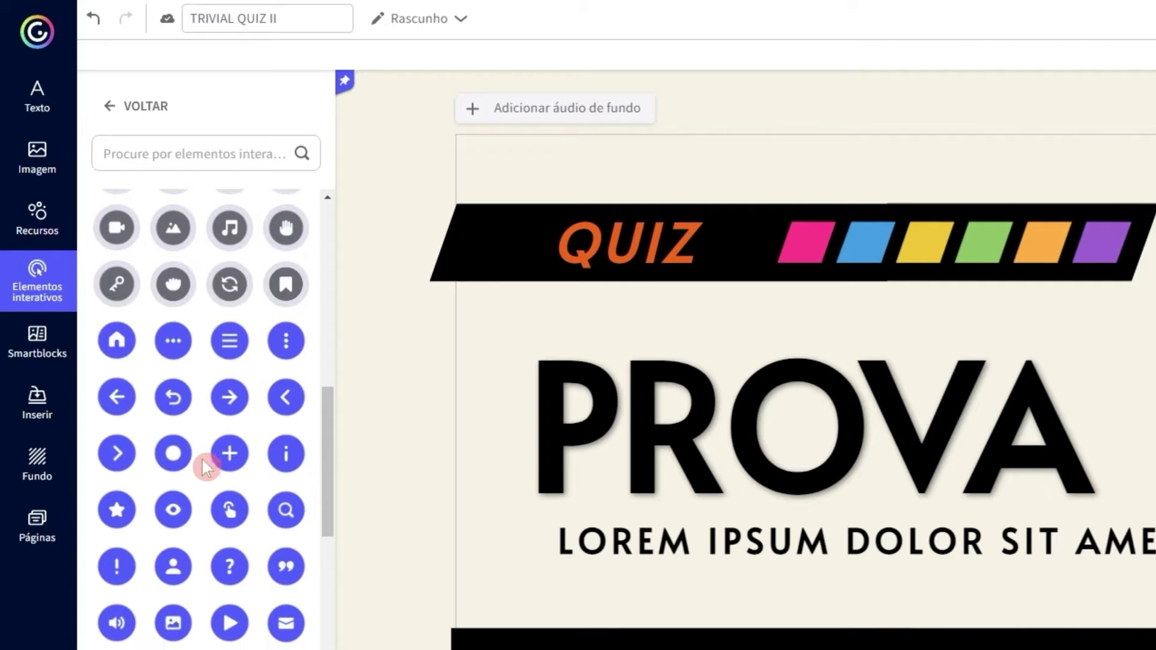
{"action": "scroll", "coordinate": [207, 464], "scroll_direction": "down", "scroll_amount": 12}
{"action": "left_click", "coordinate": [139, 106]}
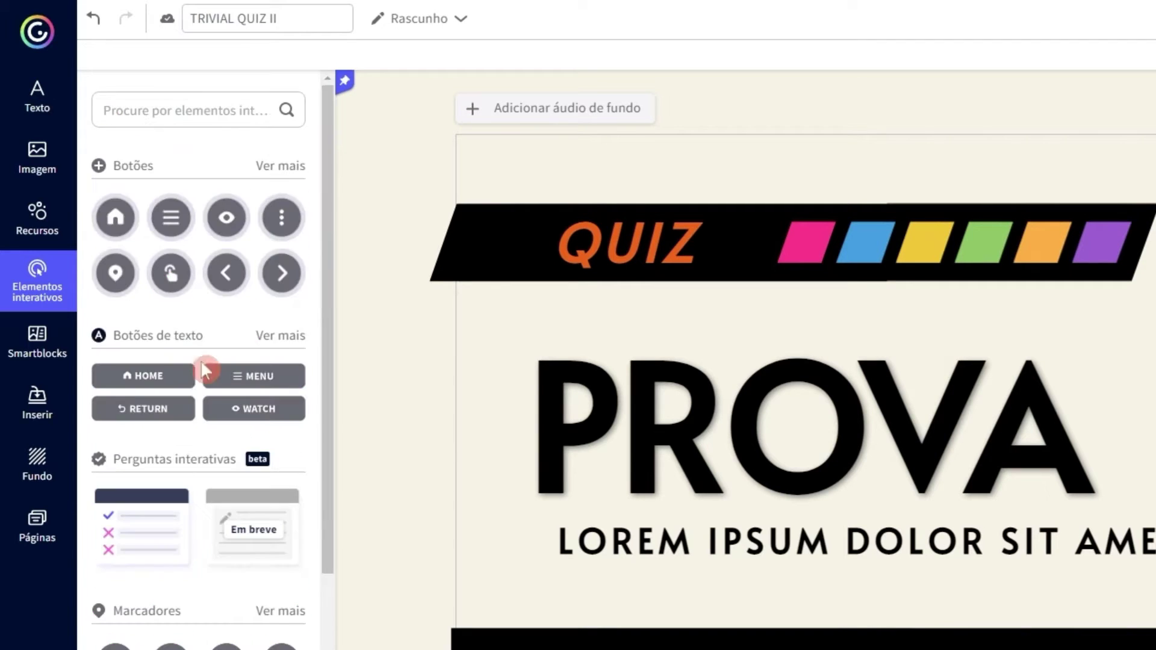
{"action": "left_click", "coordinate": [283, 336]}
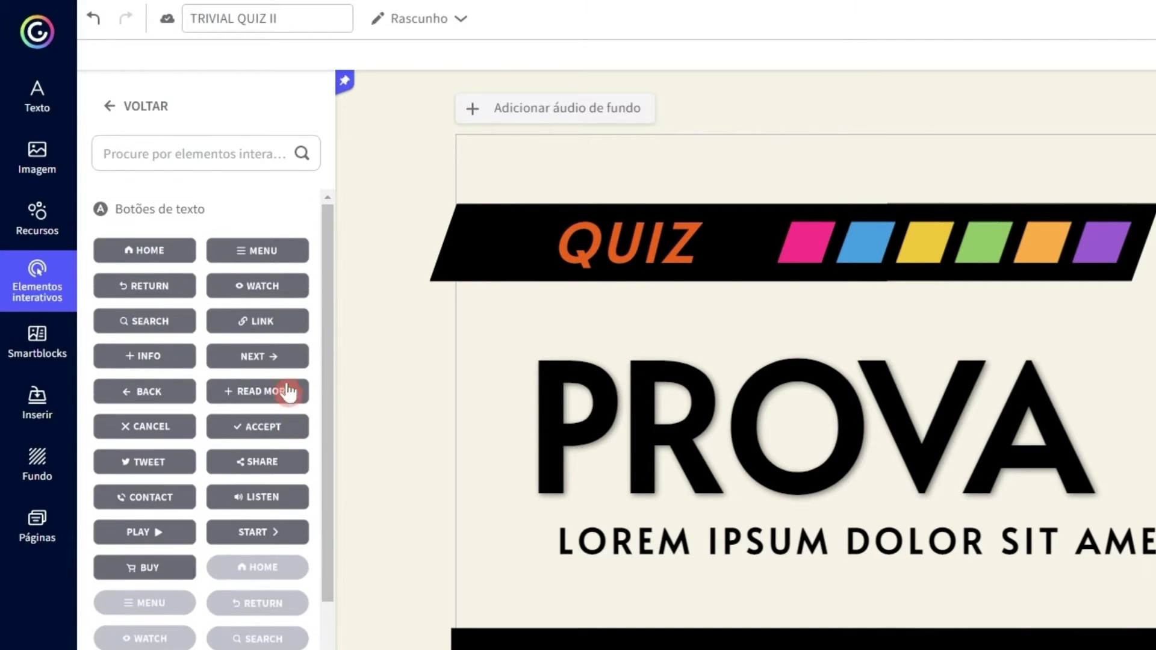
{"action": "scroll", "coordinate": [289, 485], "scroll_direction": "down", "scroll_amount": 7}
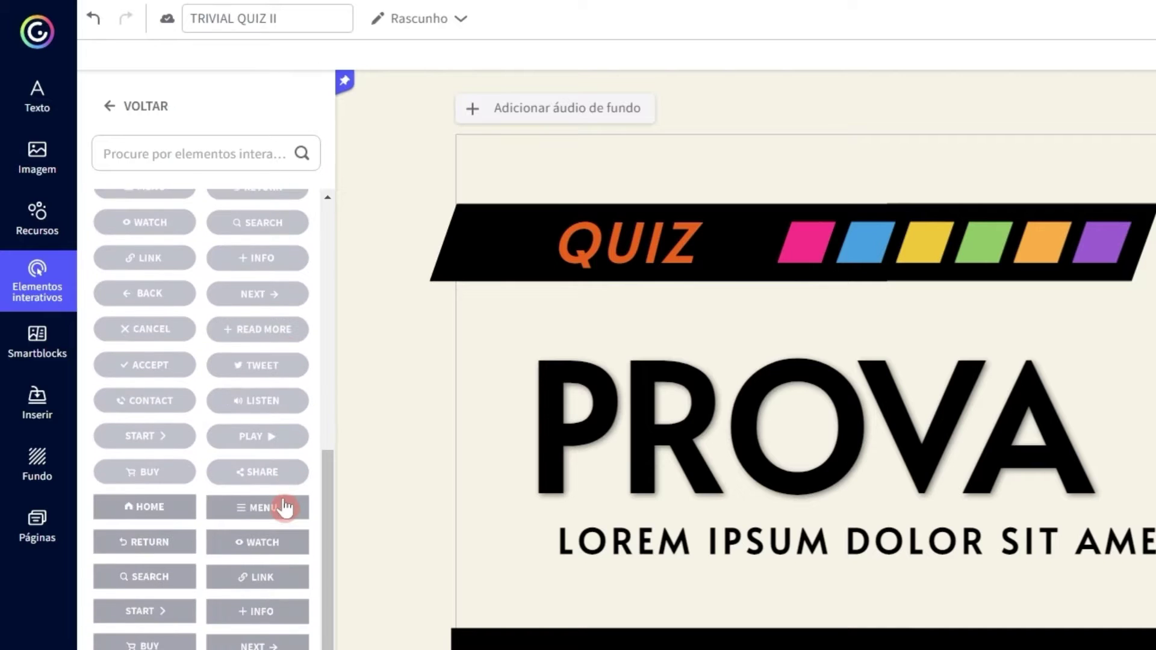
{"action": "left_click", "coordinate": [108, 106]}
{"action": "scroll", "coordinate": [228, 429], "scroll_direction": "down", "scroll_amount": 1}
{"action": "scroll", "coordinate": [229, 428], "scroll_direction": "down", "scroll_amount": 1}
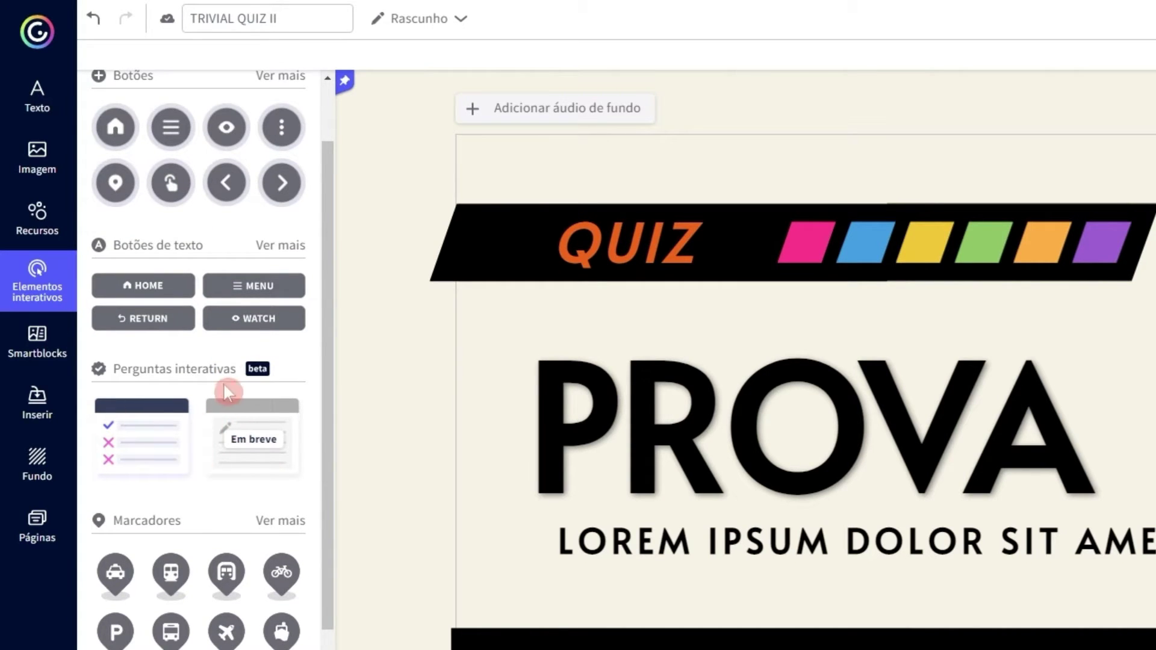
- Examine the full collections of map markers and social media icons among the interactive elements
{"action": "scroll", "coordinate": [265, 394], "scroll_direction": "down", "scroll_amount": 3}
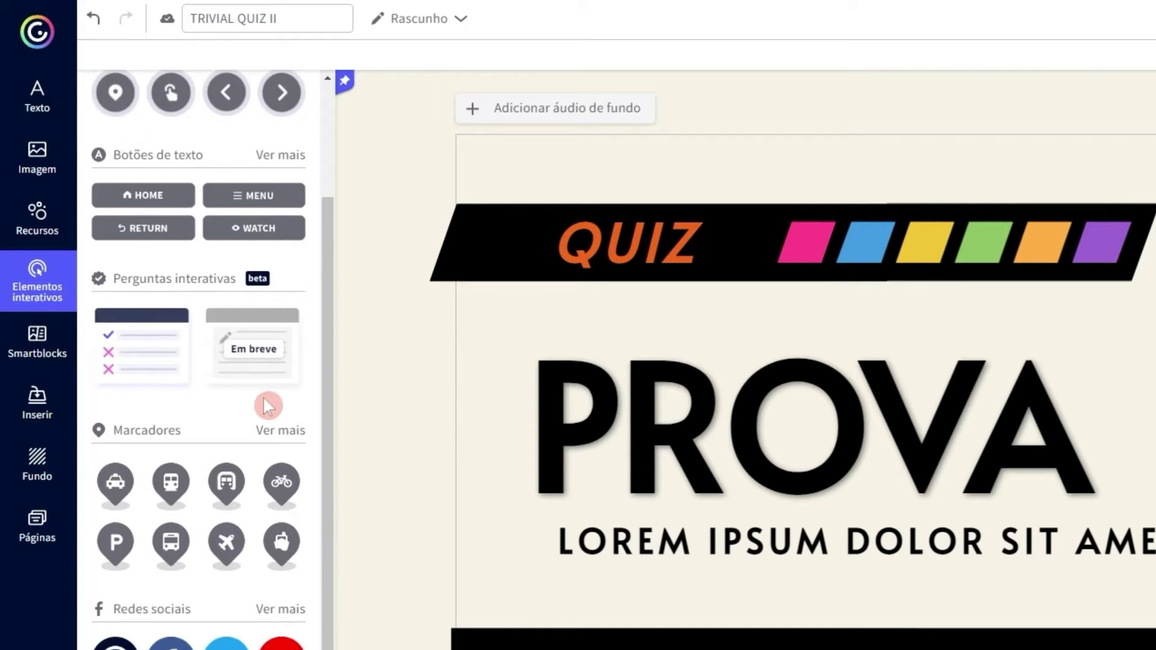
{"action": "left_click", "coordinate": [284, 346]}
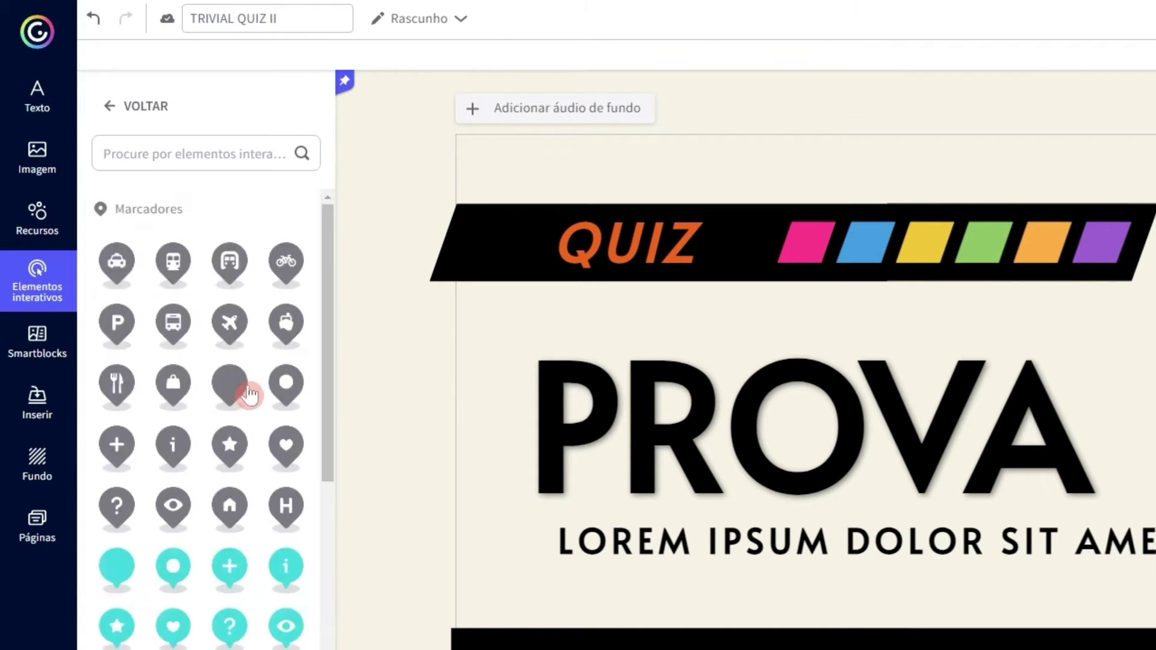
{"action": "scroll", "coordinate": [245, 397], "scroll_direction": "down", "scroll_amount": 6}
{"action": "scroll", "coordinate": [243, 391], "scroll_direction": "down", "scroll_amount": 10}
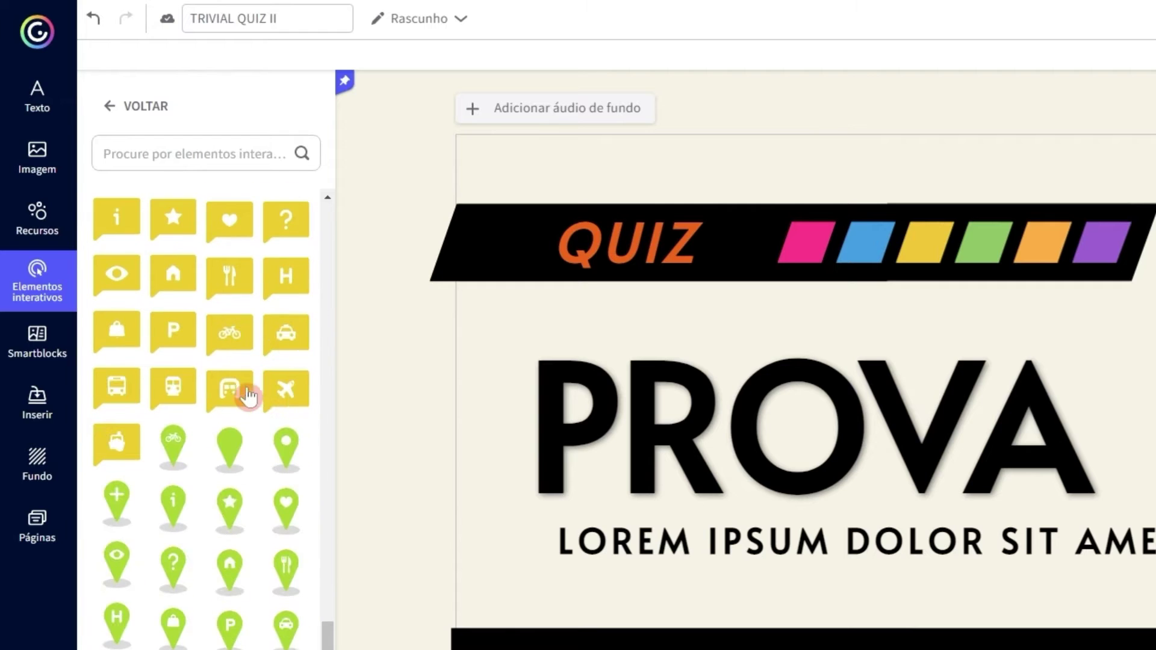
{"action": "left_click", "coordinate": [128, 114]}
{"action": "scroll", "coordinate": [199, 361], "scroll_direction": "down", "scroll_amount": 5}
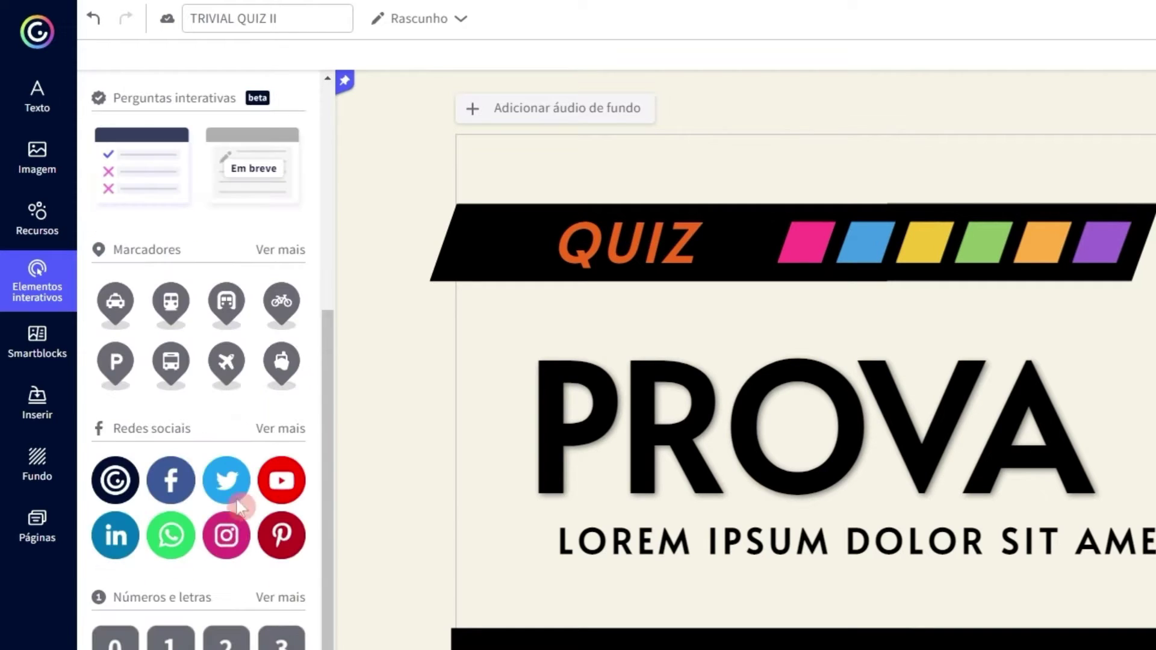
{"action": "left_click", "coordinate": [278, 429]}
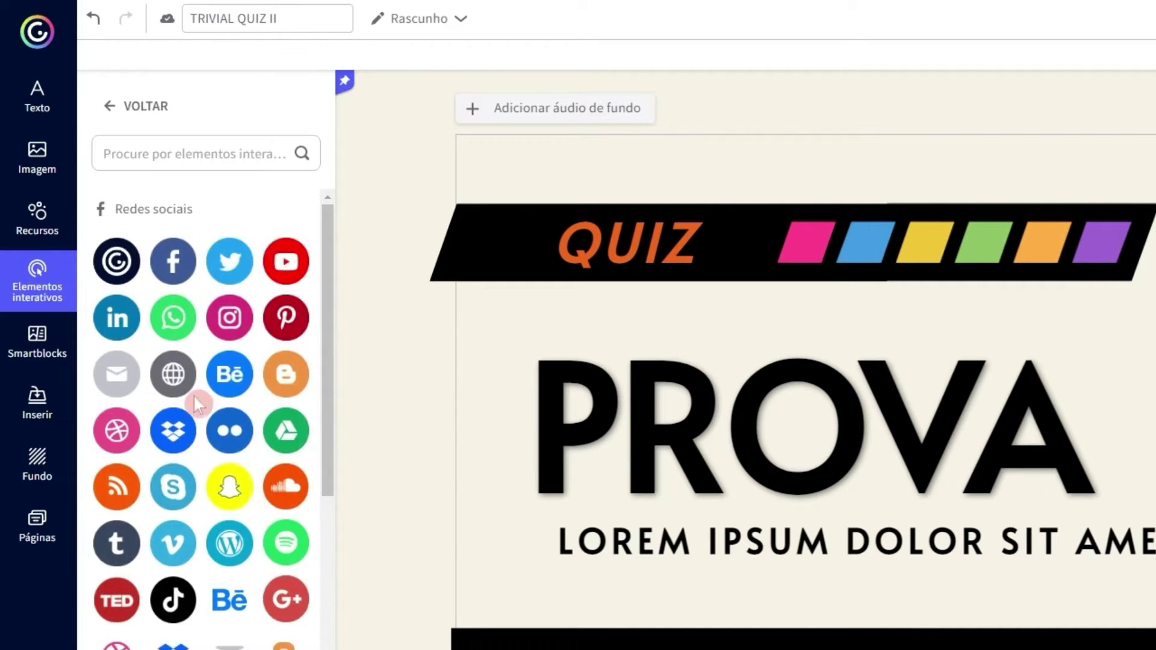
{"action": "scroll", "coordinate": [233, 506], "scroll_direction": "down", "scroll_amount": 6}
{"action": "scroll", "coordinate": [234, 512], "scroll_direction": "down", "scroll_amount": 5}
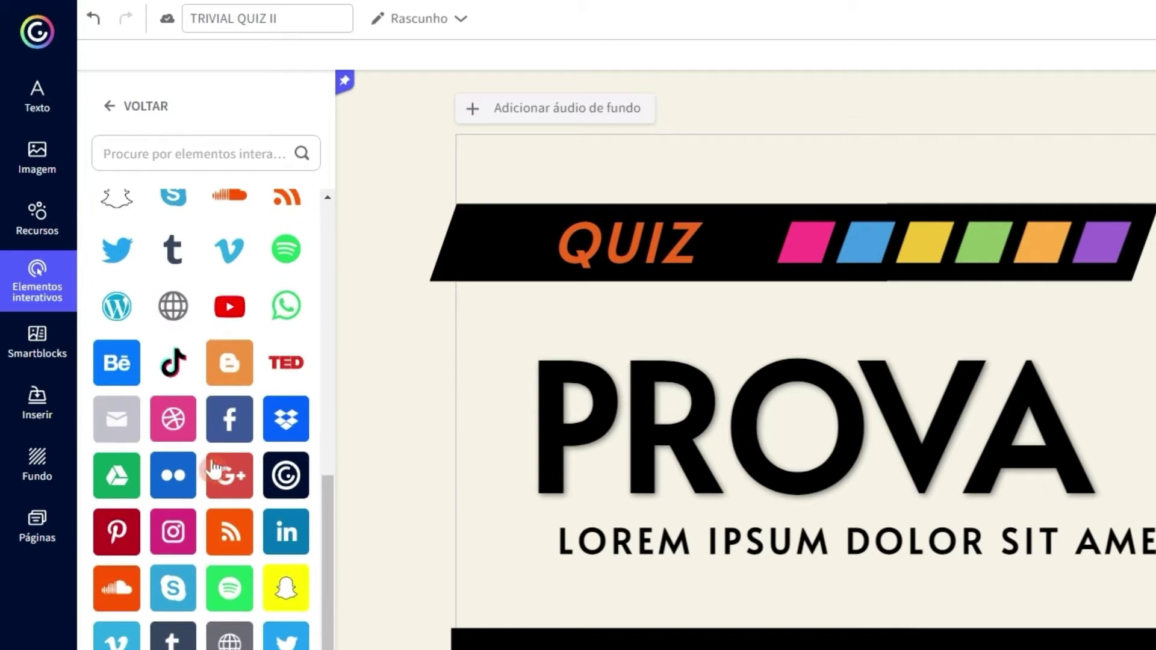
{"action": "left_click", "coordinate": [115, 114]}
{"action": "scroll", "coordinate": [175, 589], "scroll_direction": "down", "scroll_amount": 7}
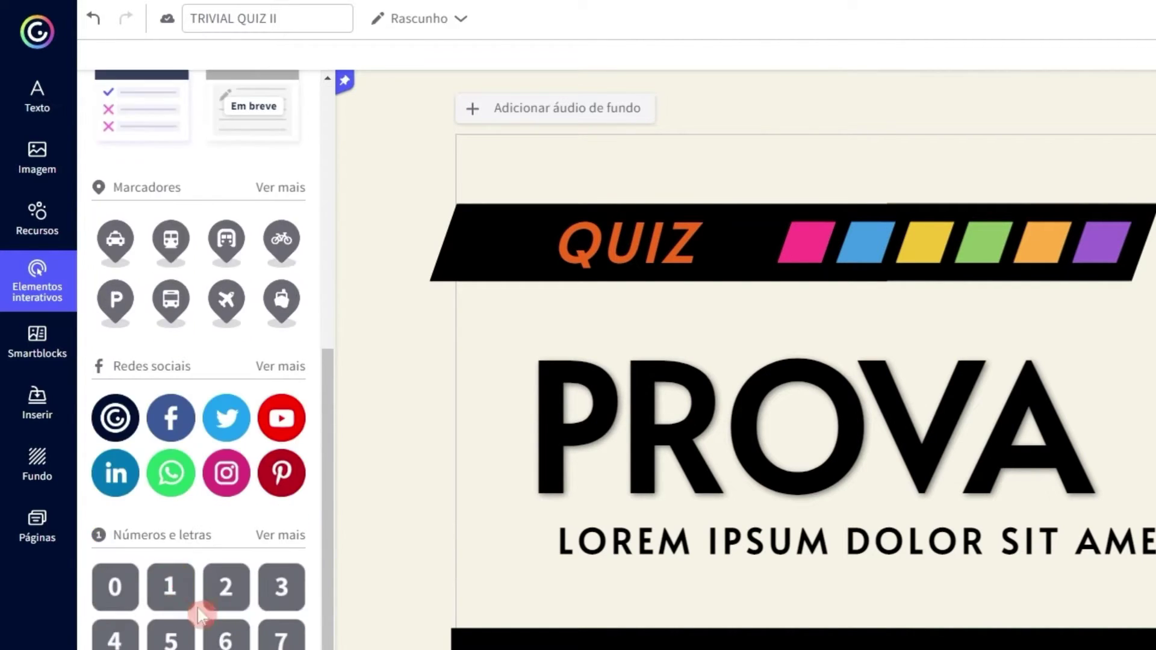
{"action": "scroll", "coordinate": [205, 602], "scroll_direction": "up", "scroll_amount": 3}
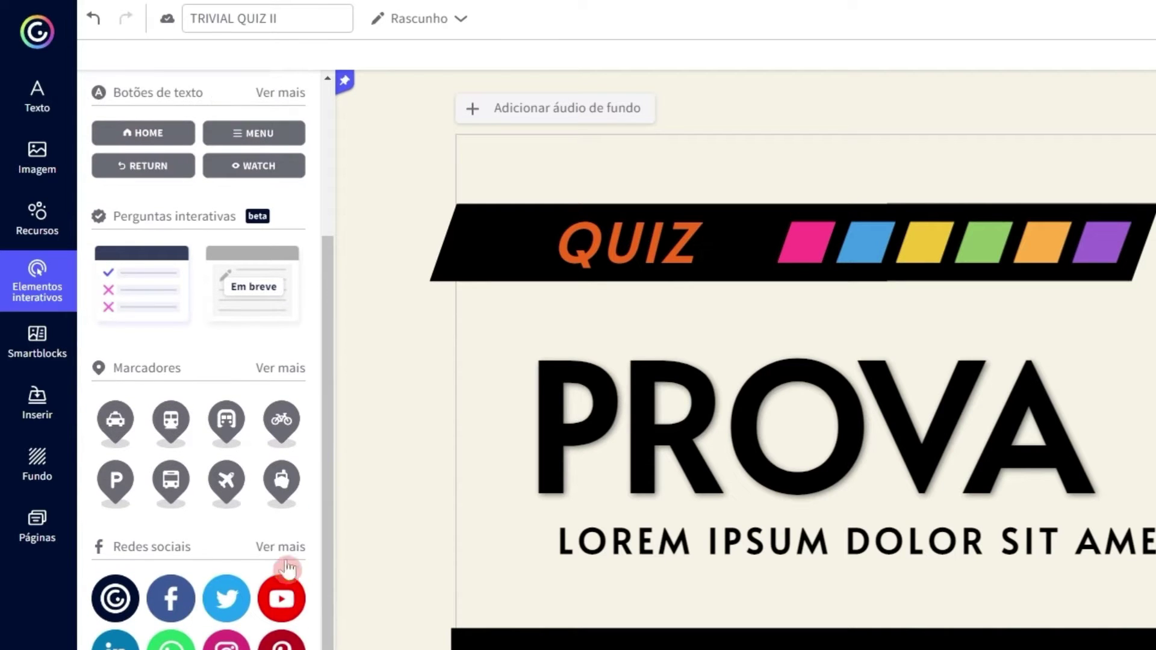
- Place the round WhatsApp, Instagram and YouTube icons in a row at the left end of the cover's black bottom band
{"action": "left_click", "coordinate": [280, 546]}
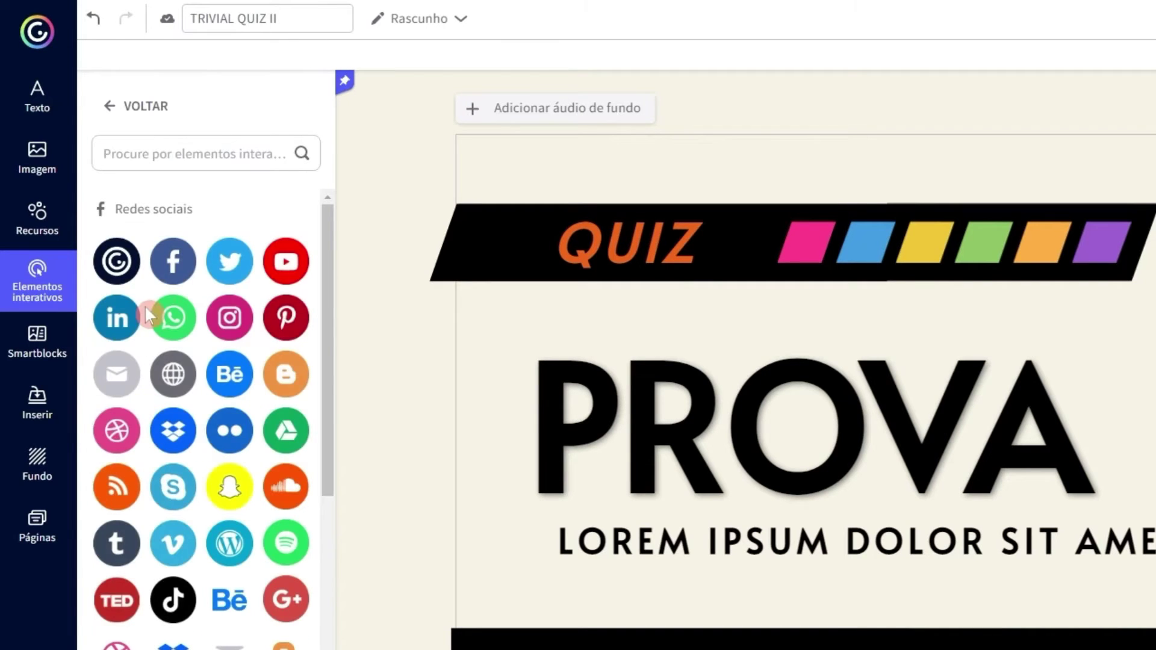
{"action": "left_click_drag", "start_coordinate": [148, 314], "coordinate": [502, 649]}
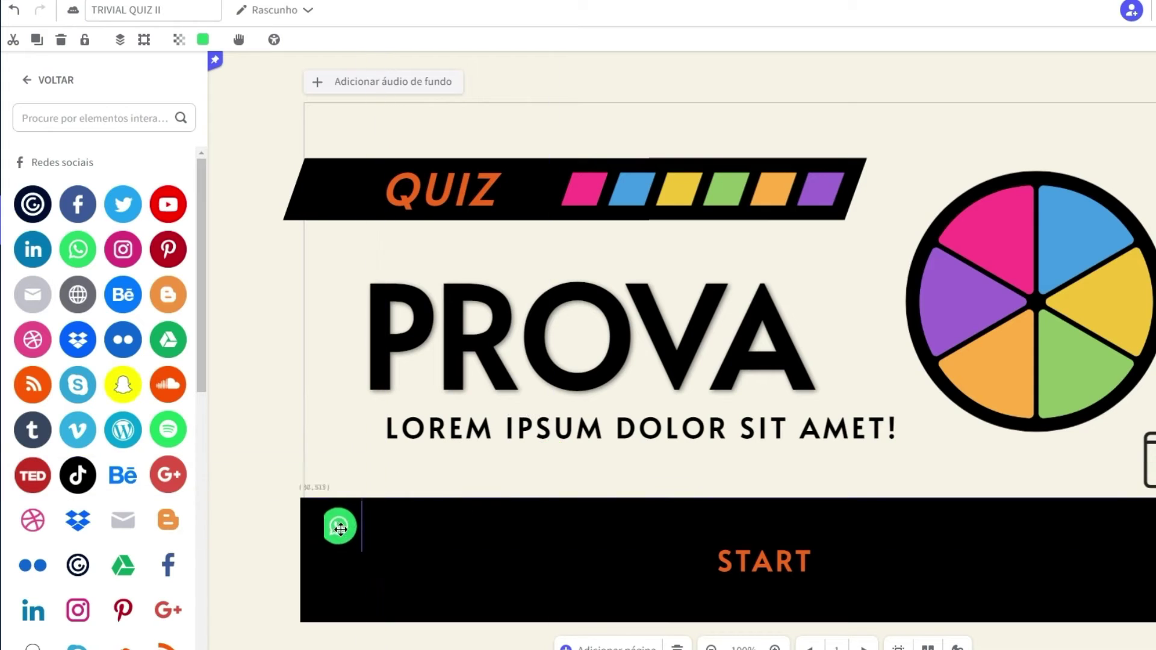
{"action": "left_click_drag", "start_coordinate": [340, 529], "coordinate": [336, 528]}
{"action": "left_click_drag", "start_coordinate": [123, 248], "coordinate": [393, 528]}
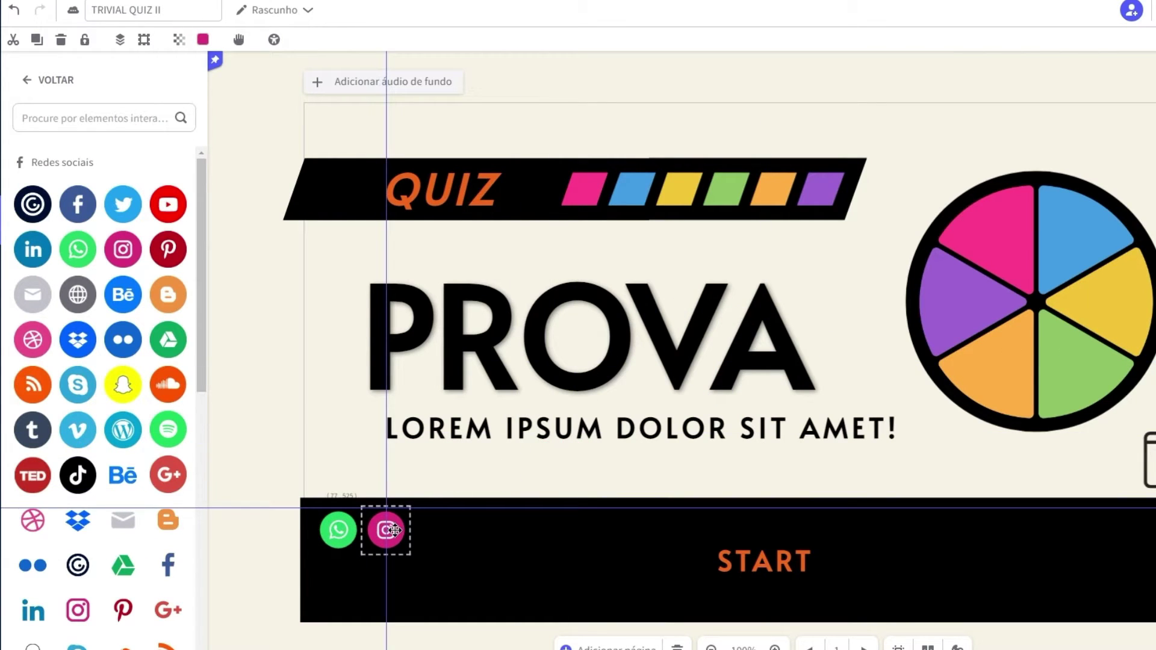
{"action": "left_click_drag", "start_coordinate": [167, 204], "coordinate": [433, 531]}
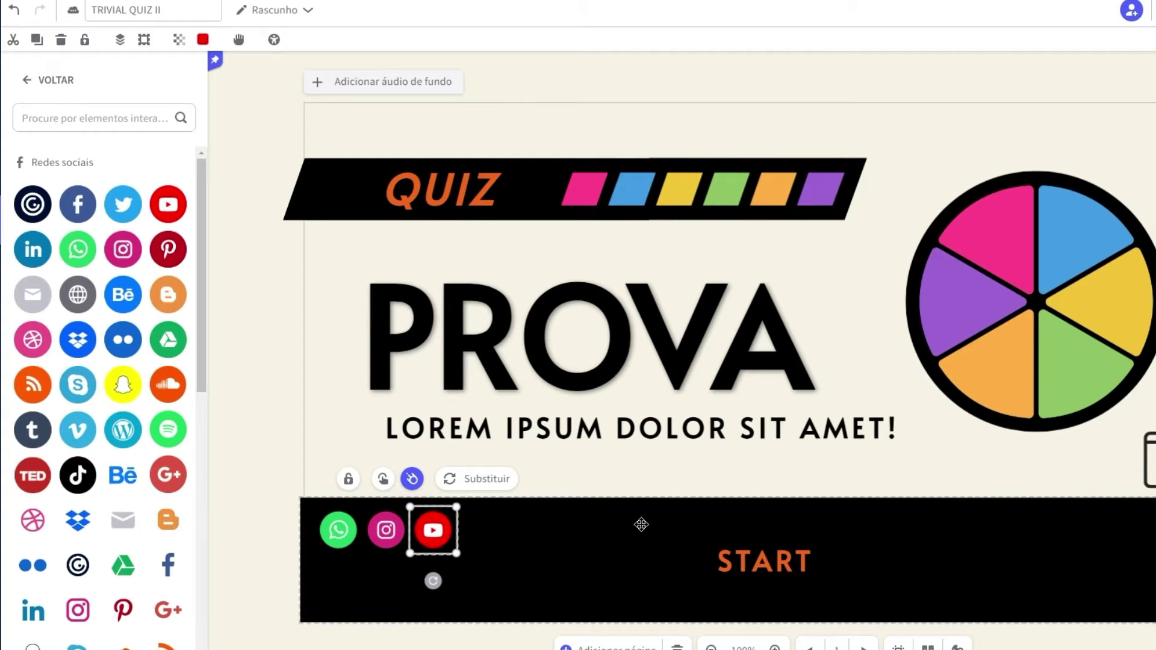
- Place a grey round button from the Botões collection in the upper-right corner of the cover page
{"action": "left_click", "coordinate": [27, 80]}
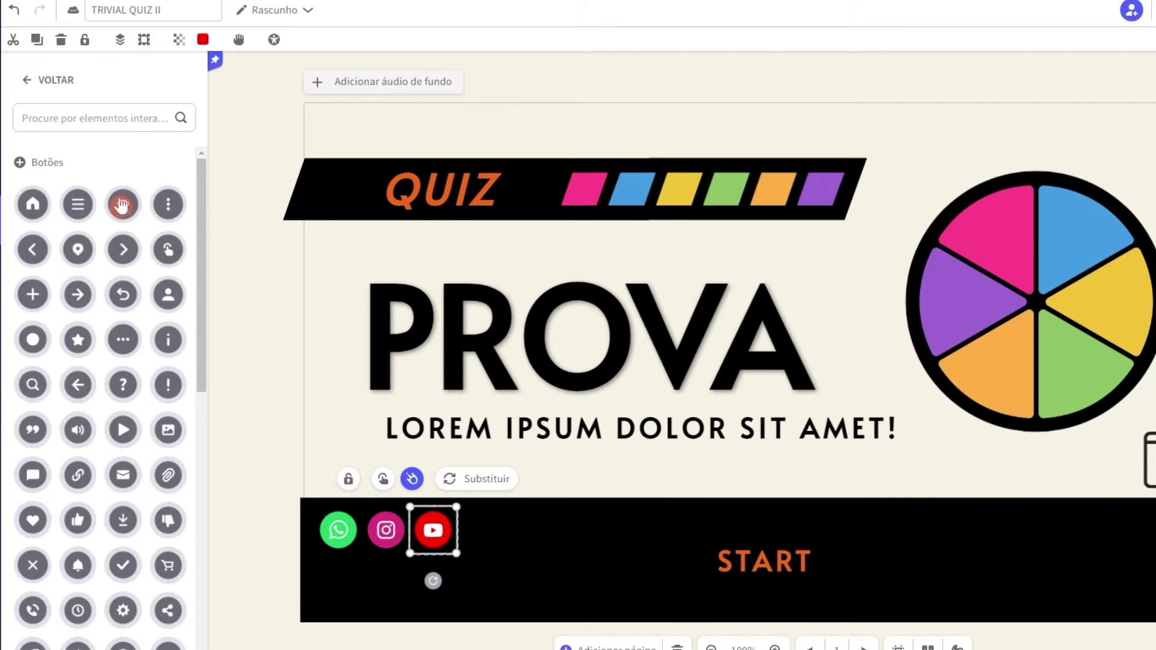
{"action": "scroll", "coordinate": [173, 475], "scroll_direction": "down", "scroll_amount": 3}
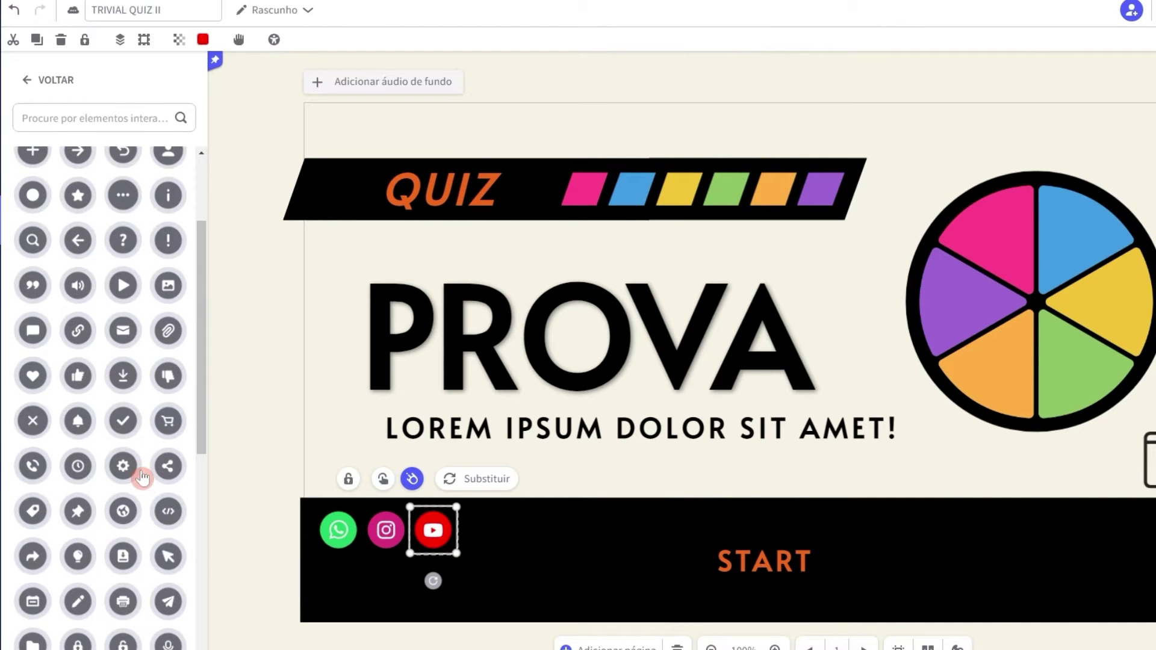
{"action": "left_click_drag", "start_coordinate": [33, 641], "coordinate": [1147, 137]}
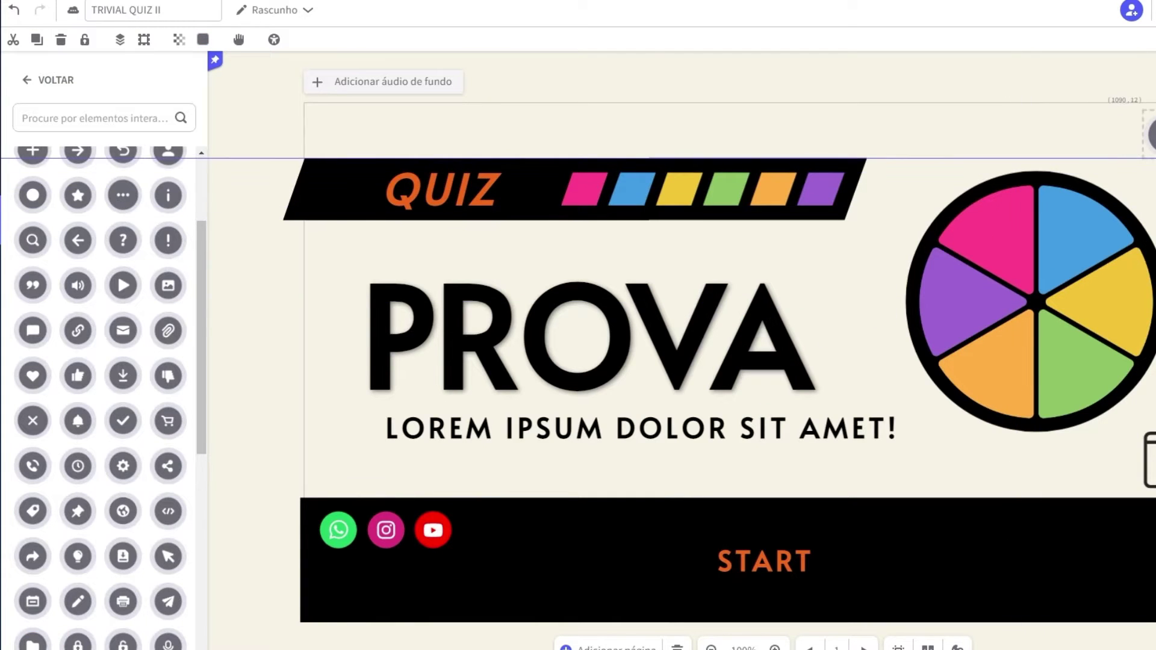
{"action": "left_click", "coordinate": [906, 115]}
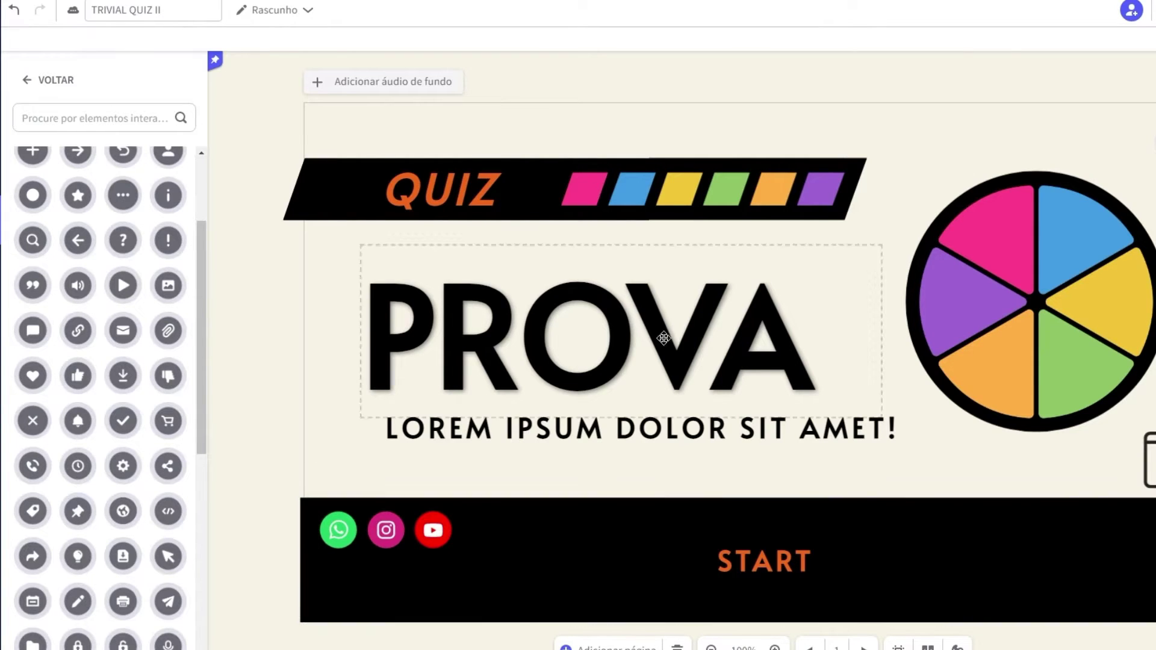
{"action": "left_click", "coordinate": [446, 502]}
{"action": "left_click", "coordinate": [614, 236]}
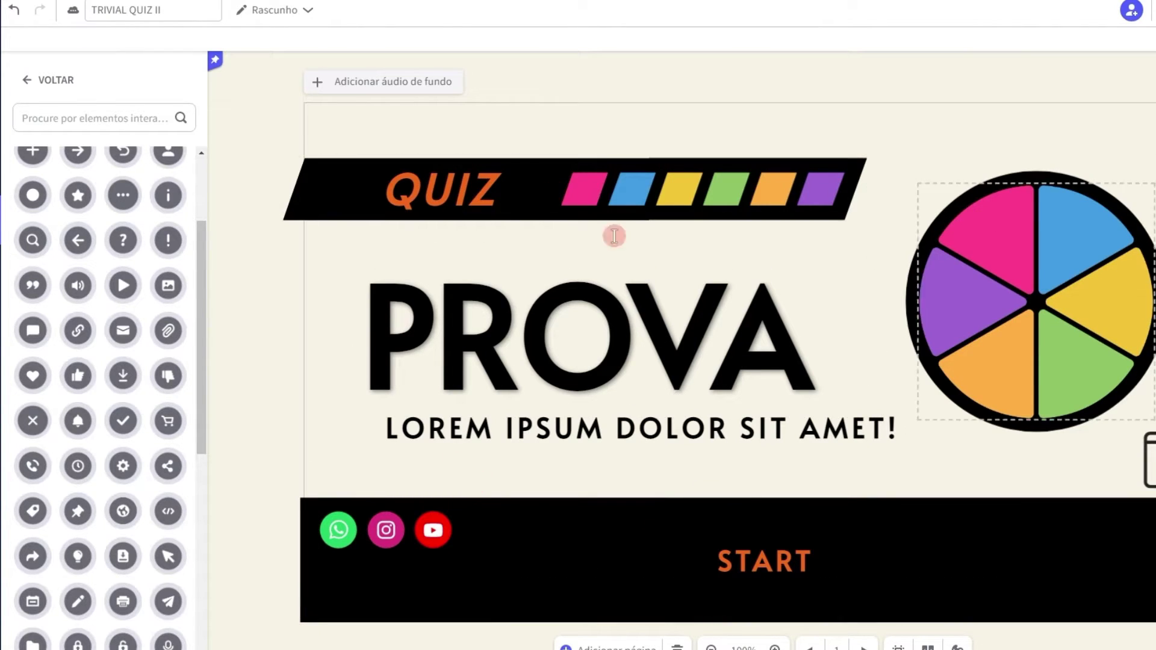
{"action": "left_click", "coordinate": [828, 349]}
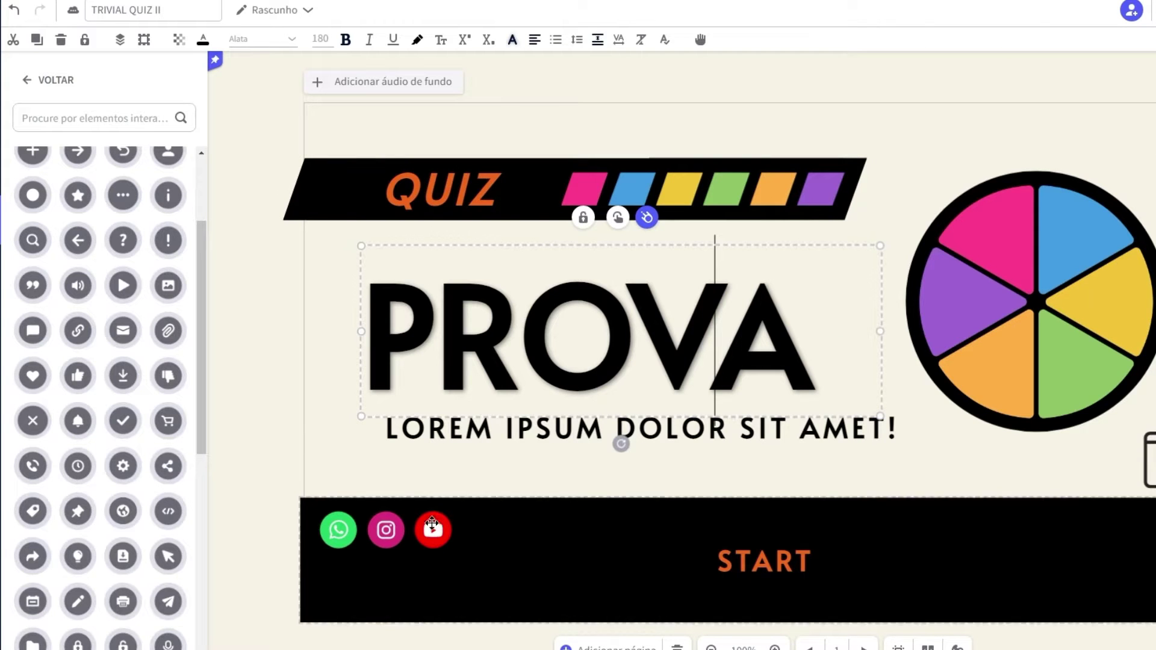
{"action": "left_click", "coordinate": [431, 530]}
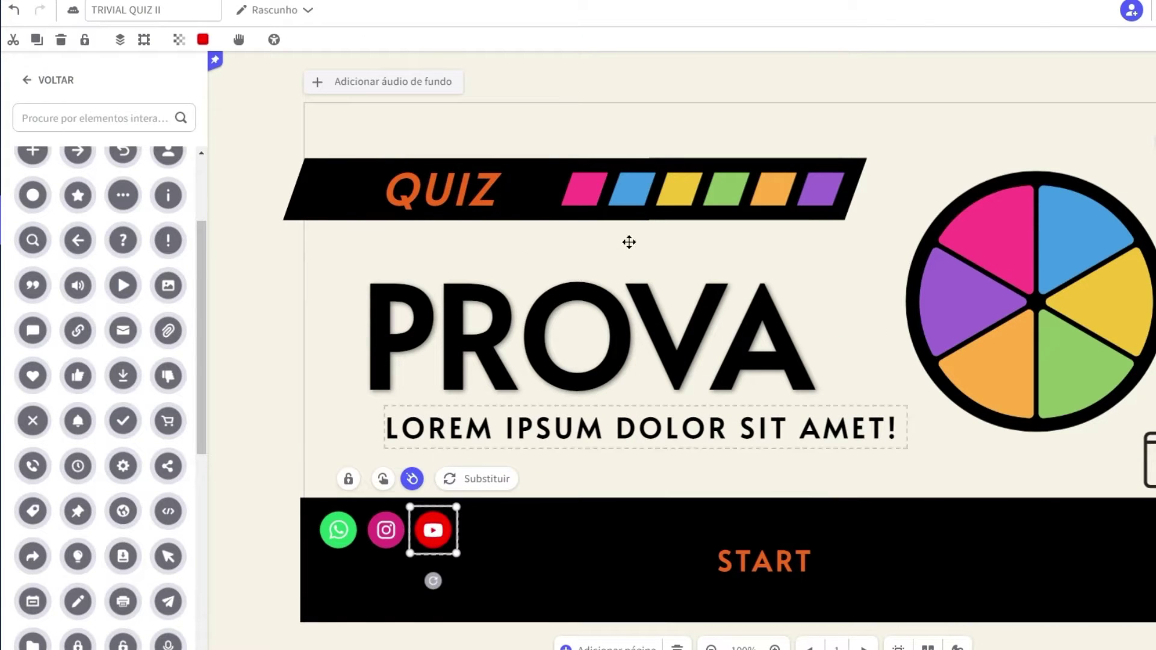
{"action": "left_click", "coordinate": [583, 189]}
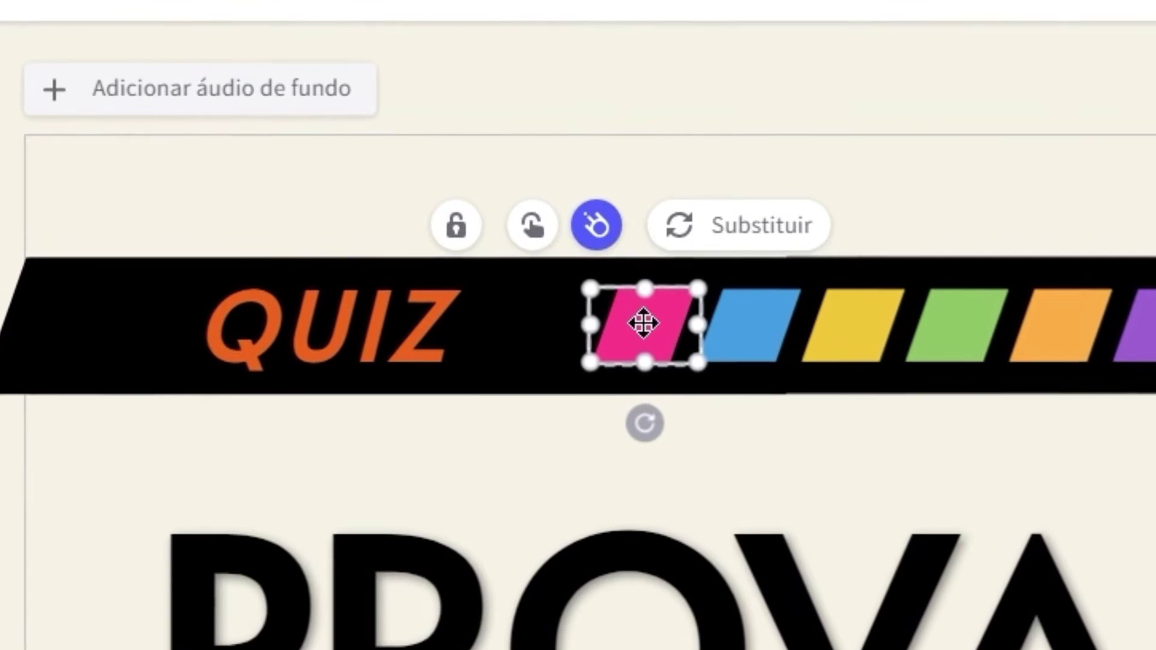
{"action": "left_click", "coordinate": [545, 241]}
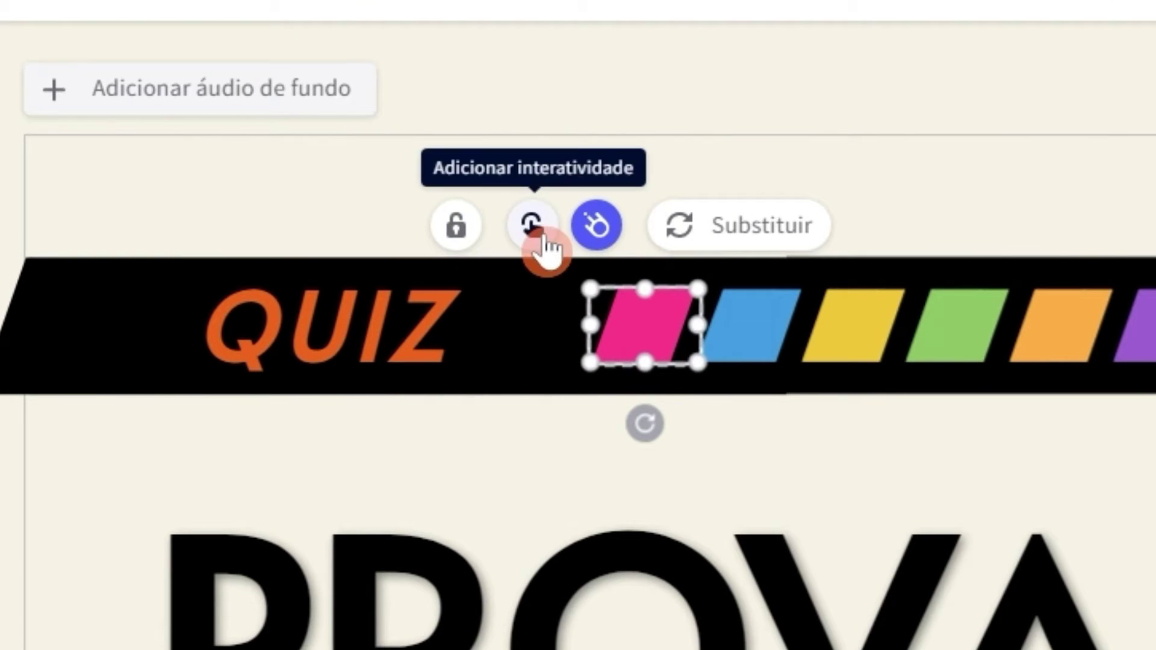
{"action": "left_click", "coordinate": [914, 89]}
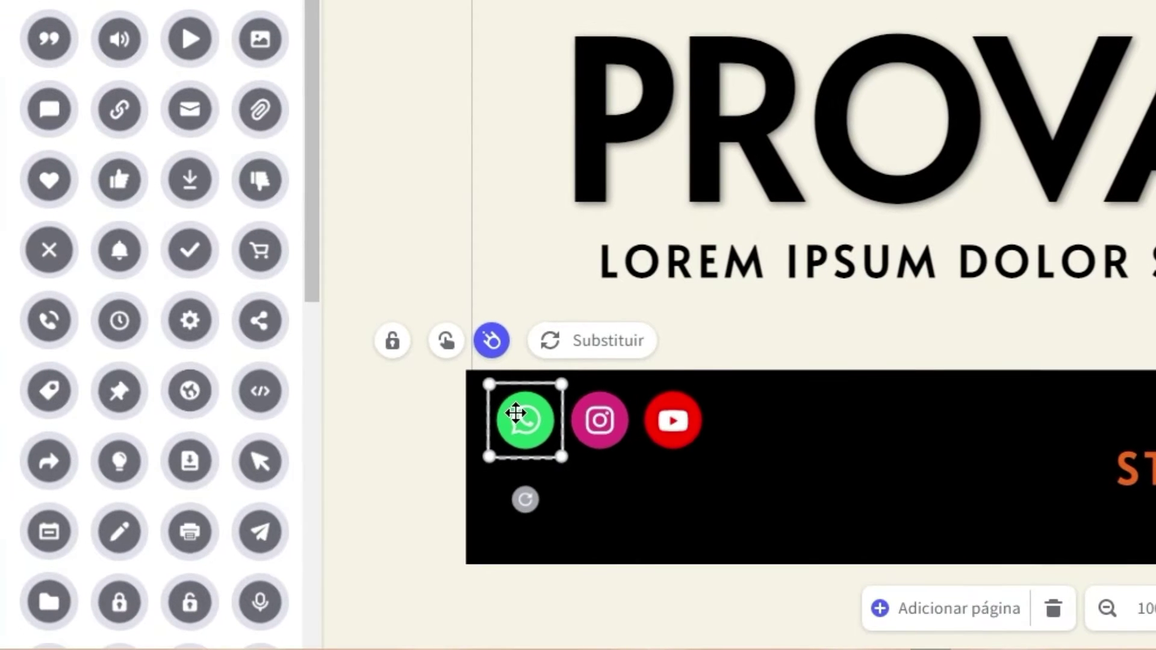
- Examine the link interactivity settings for the WhatsApp icon, including the link address field, and leave them without saving
{"action": "left_click", "coordinate": [445, 341]}
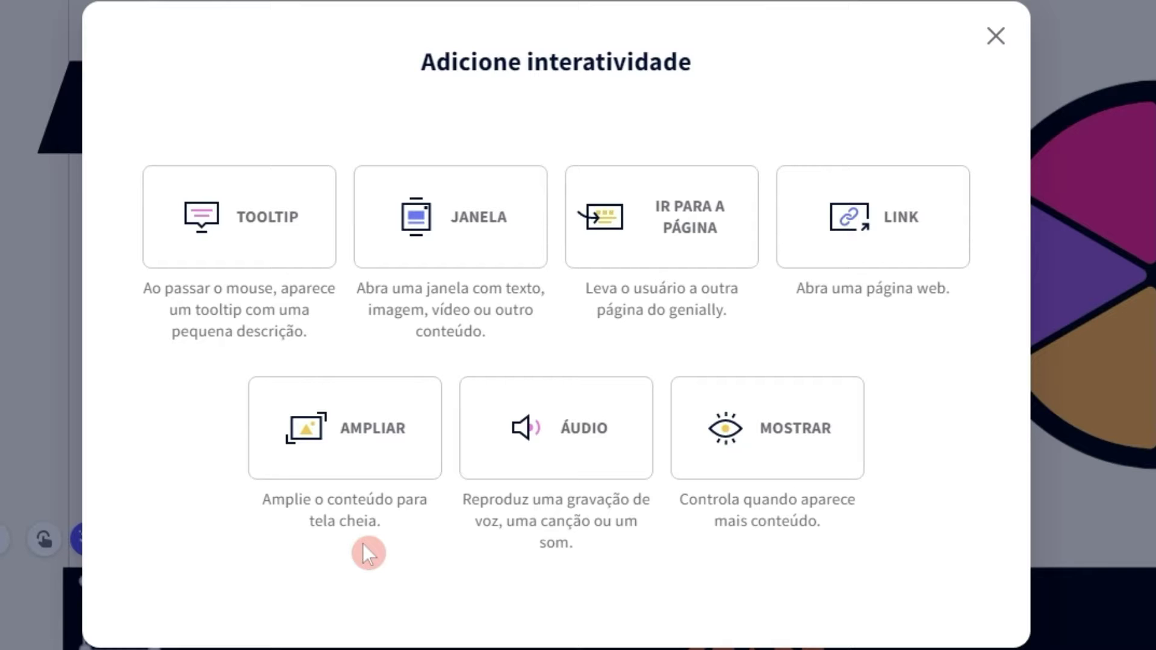
{"action": "left_click", "coordinate": [885, 249]}
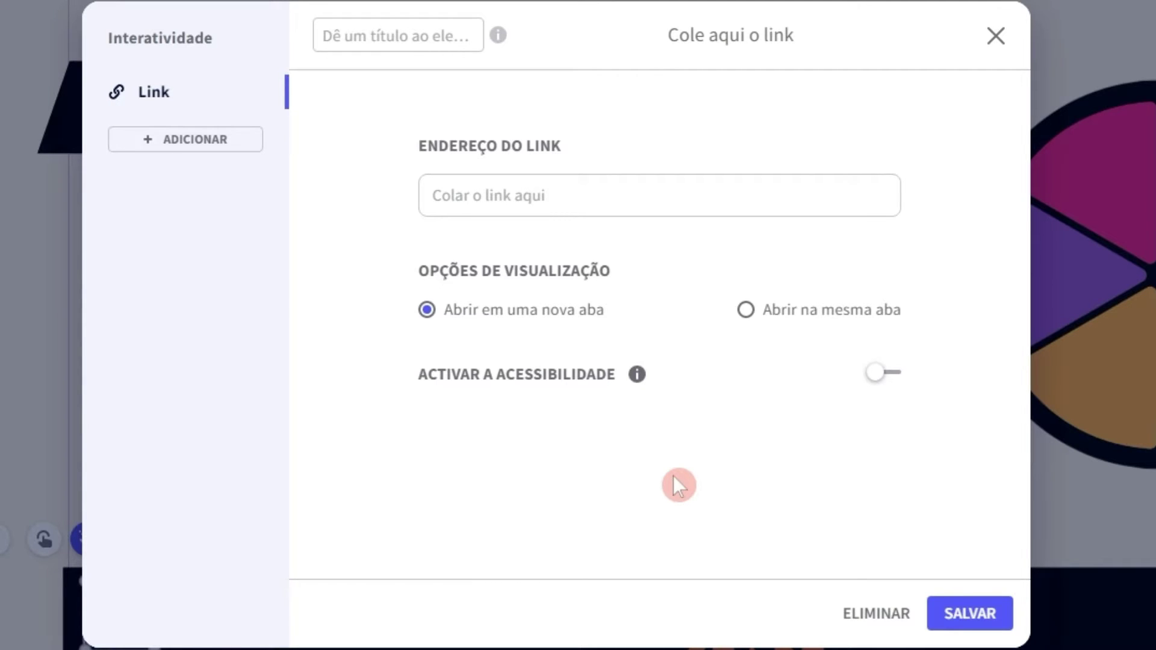
{"action": "left_click", "coordinate": [533, 188]}
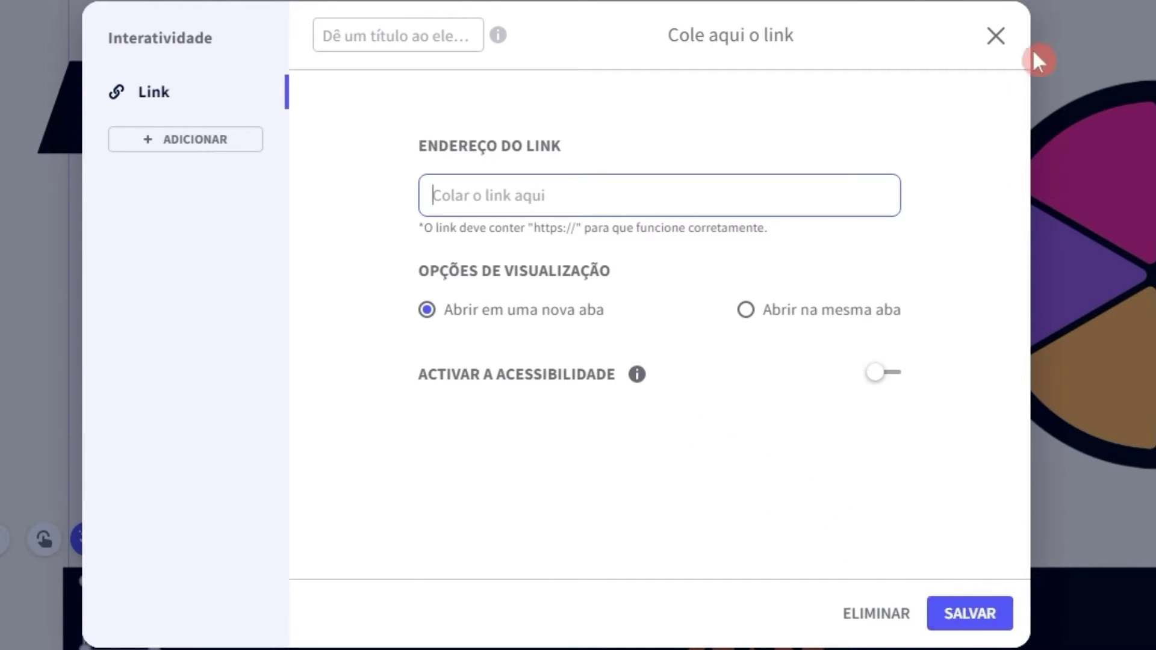
{"action": "left_click", "coordinate": [996, 38]}
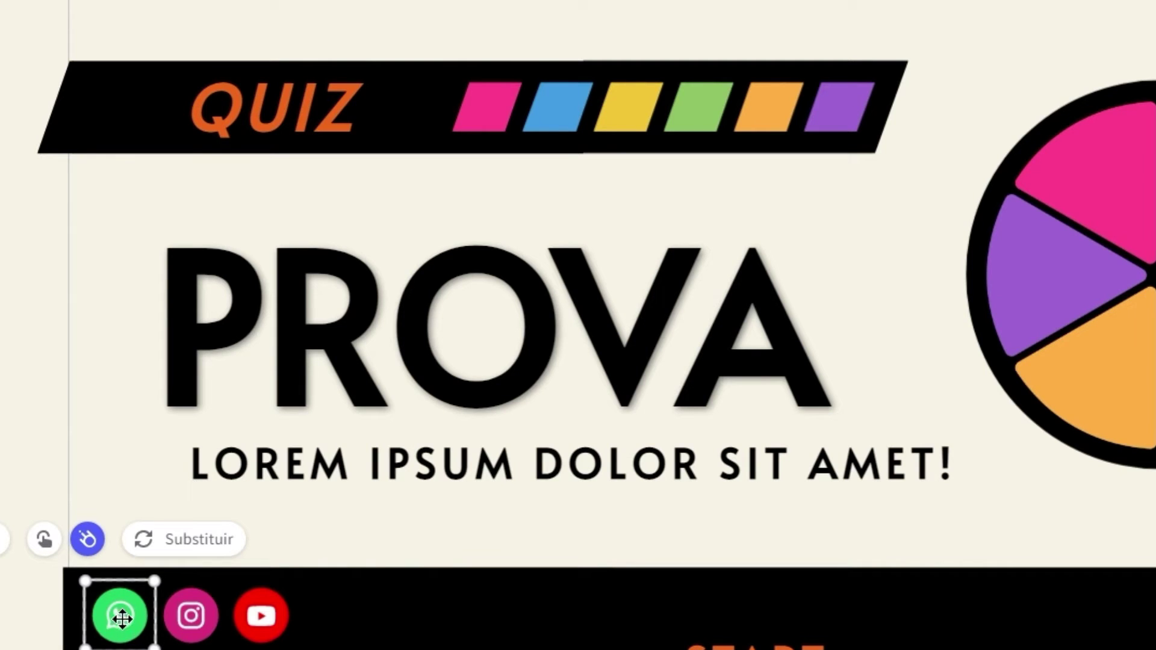
- Examine the same link interactivity settings for the Instagram icon and leave them without saving
{"action": "left_click", "coordinate": [187, 620]}
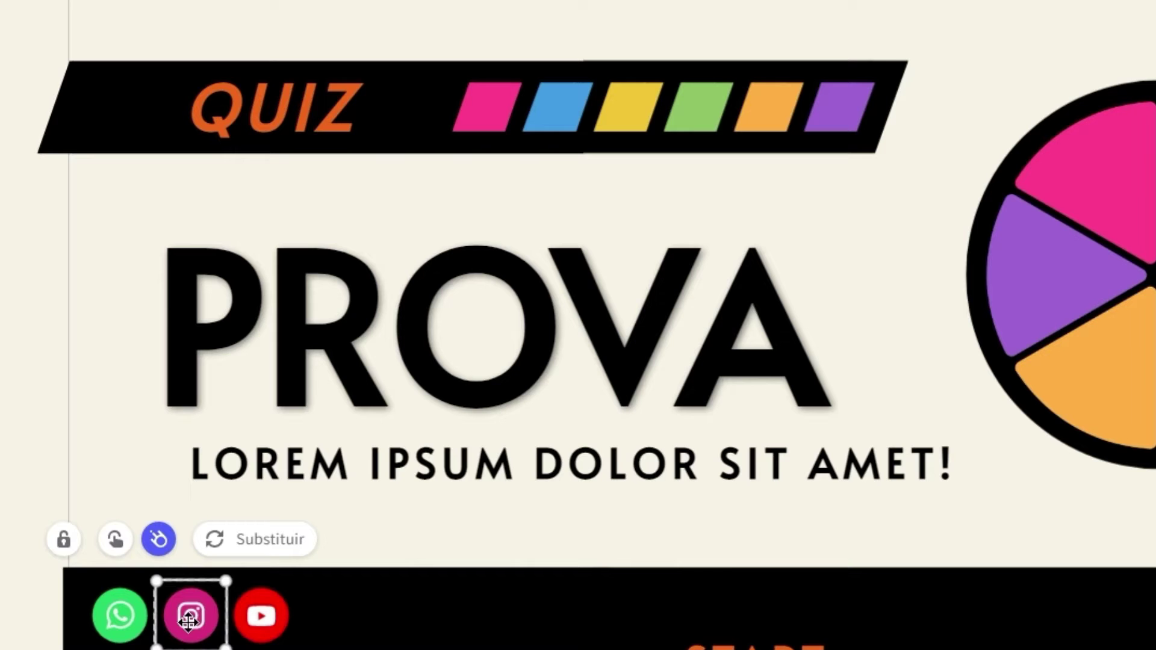
{"action": "left_click", "coordinate": [118, 542]}
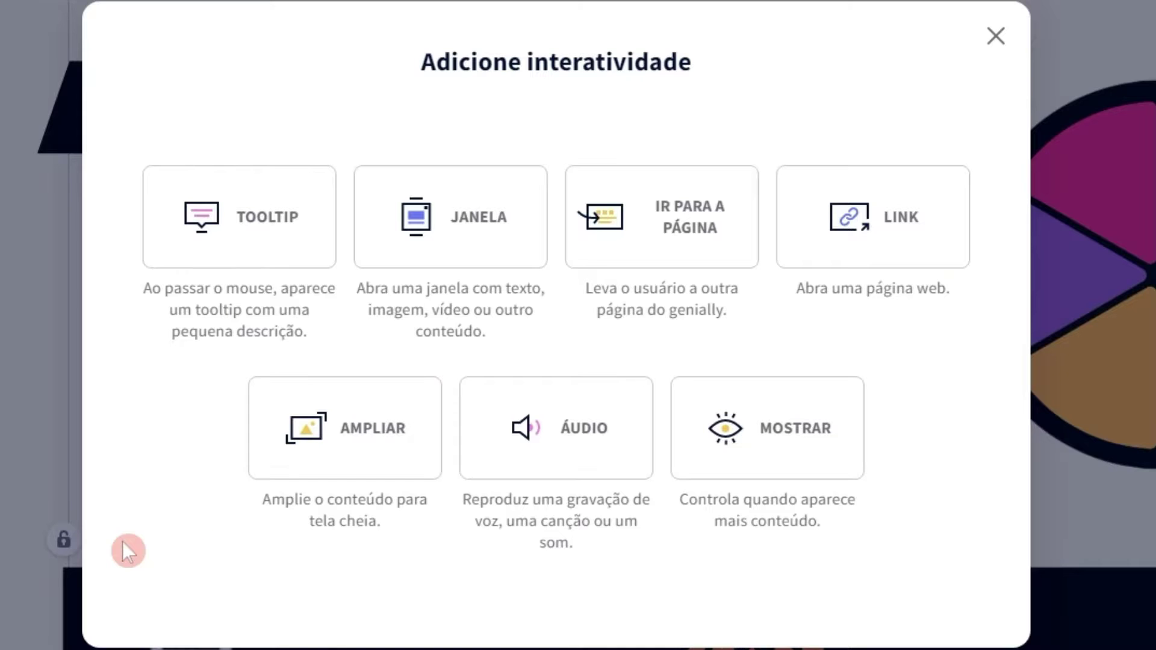
{"action": "left_click", "coordinate": [892, 232]}
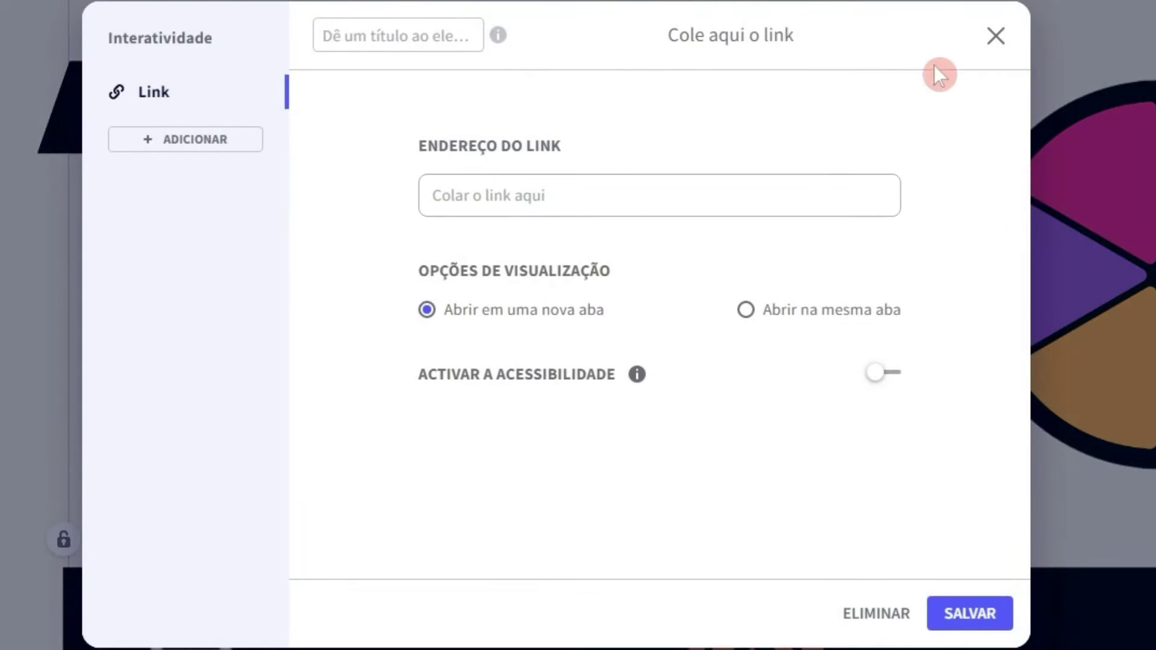
{"action": "left_click", "coordinate": [997, 40]}
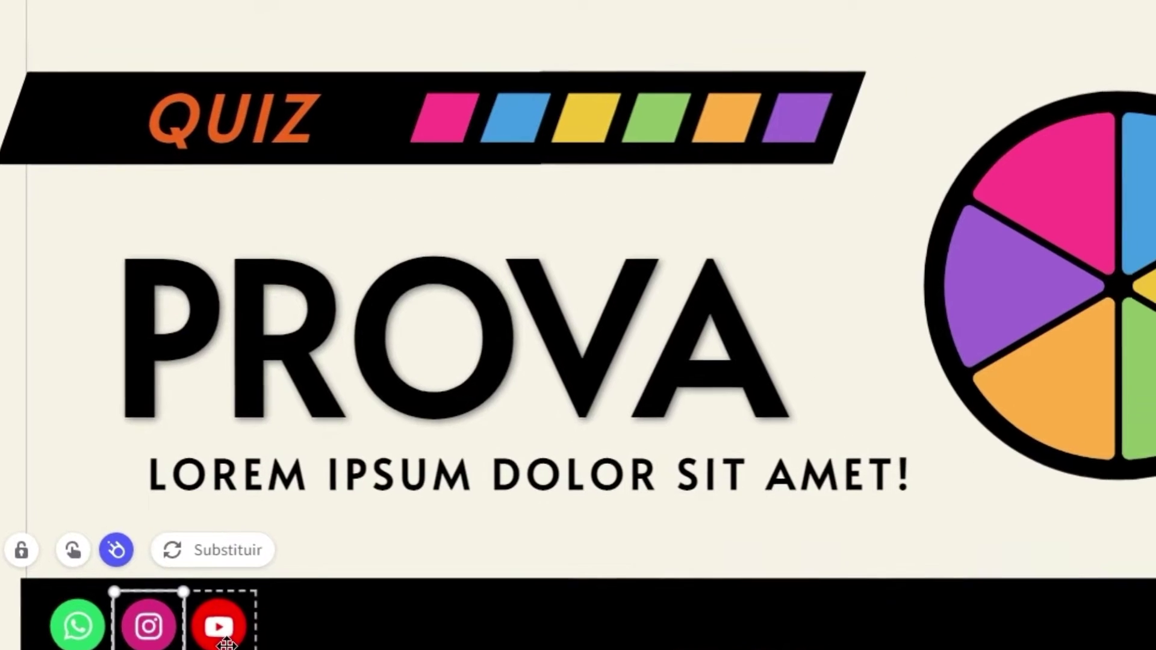
- Add a tooltip interactivity reading "BOA SORTE NA PROVA" to the grey folder button in the cover's upper-right corner and save it
{"action": "left_click", "coordinate": [1017, 128]}
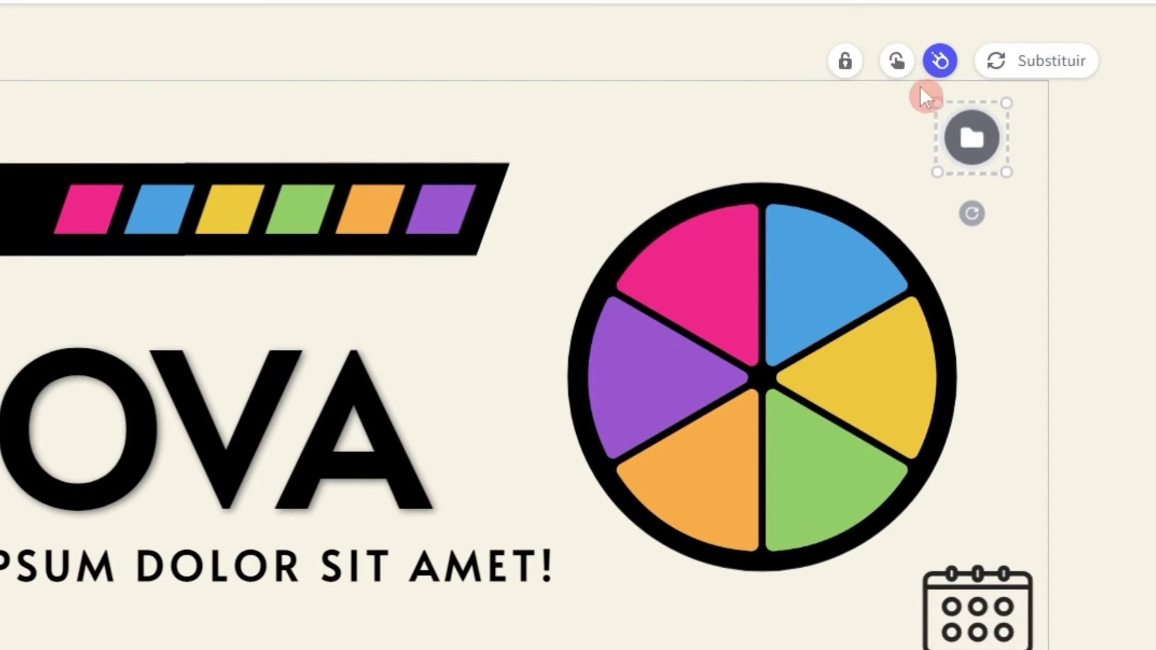
{"action": "left_click", "coordinate": [902, 70]}
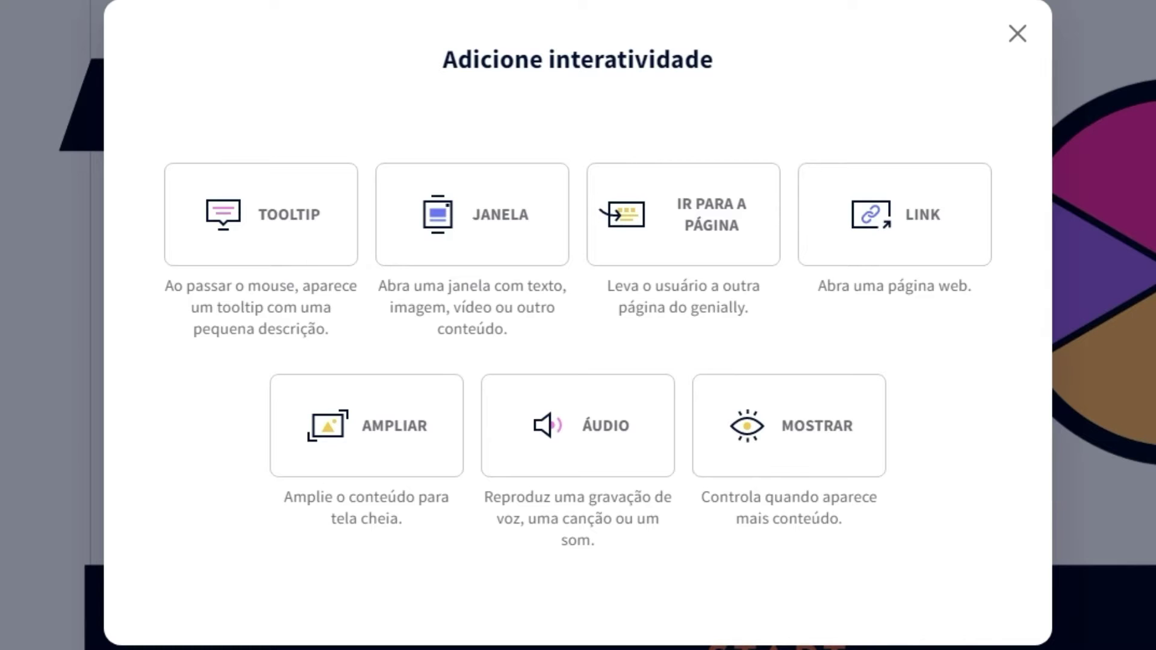
{"action": "left_click", "coordinate": [281, 220]}
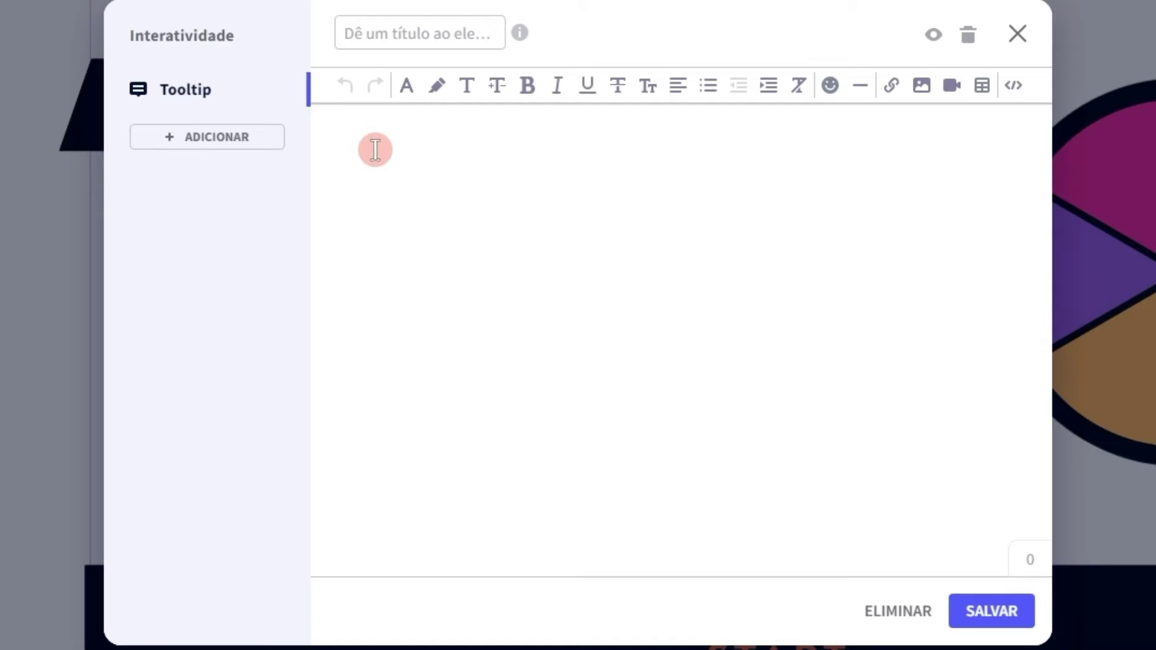
{"action": "type", "text": "OA SO"}
{"action": "key", "text": "BackSpace"}
{"action": "key", "text": "BackSpace"}
{"action": "key", "text": "BackSpace"}
{"action": "key", "text": "BackSpace"}
{"action": "key", "text": "BackSpace"}
{"action": "key", "text": "BackSpace"}
{"action": "type", "text": "BOA SORTE NA PROVA"}
{"action": "left_click", "coordinate": [991, 611]}
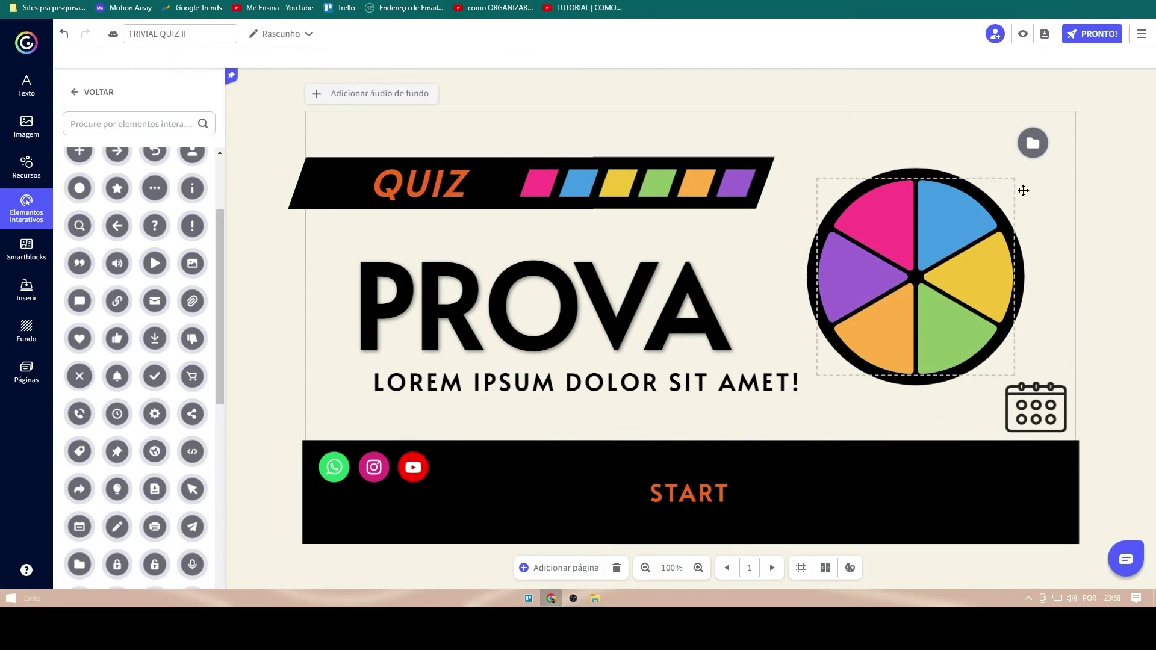
- Preview the cover page to test the folder button's tooltip, and return to editing
{"action": "left_click", "coordinate": [1015, 158]}
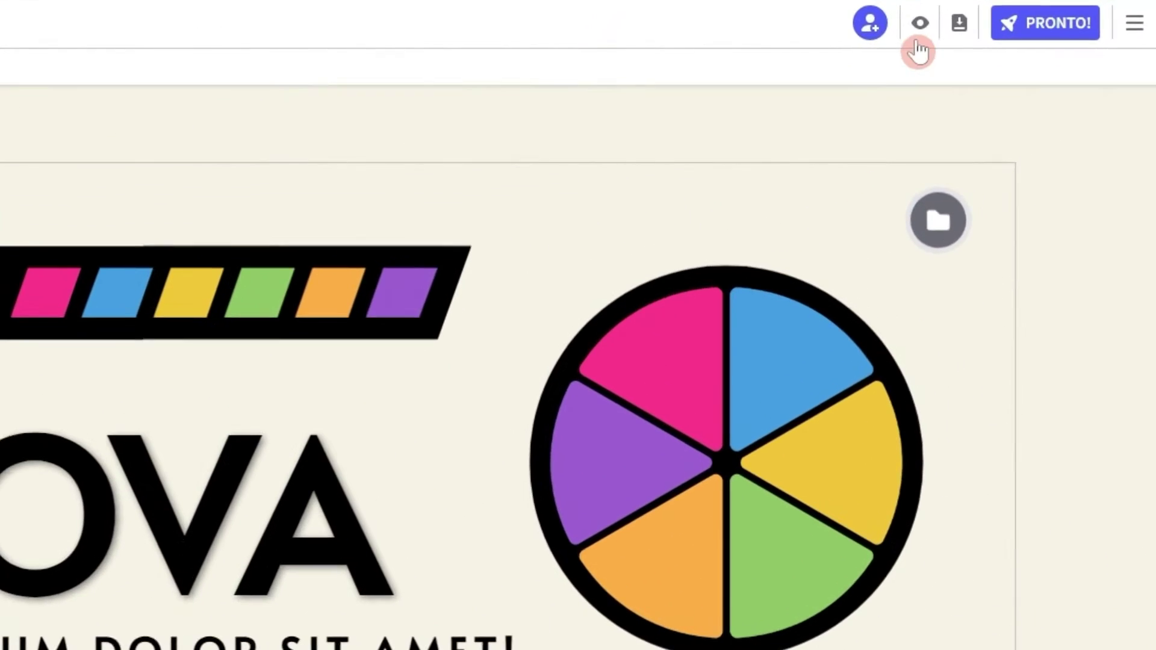
{"action": "left_click", "coordinate": [1022, 33]}
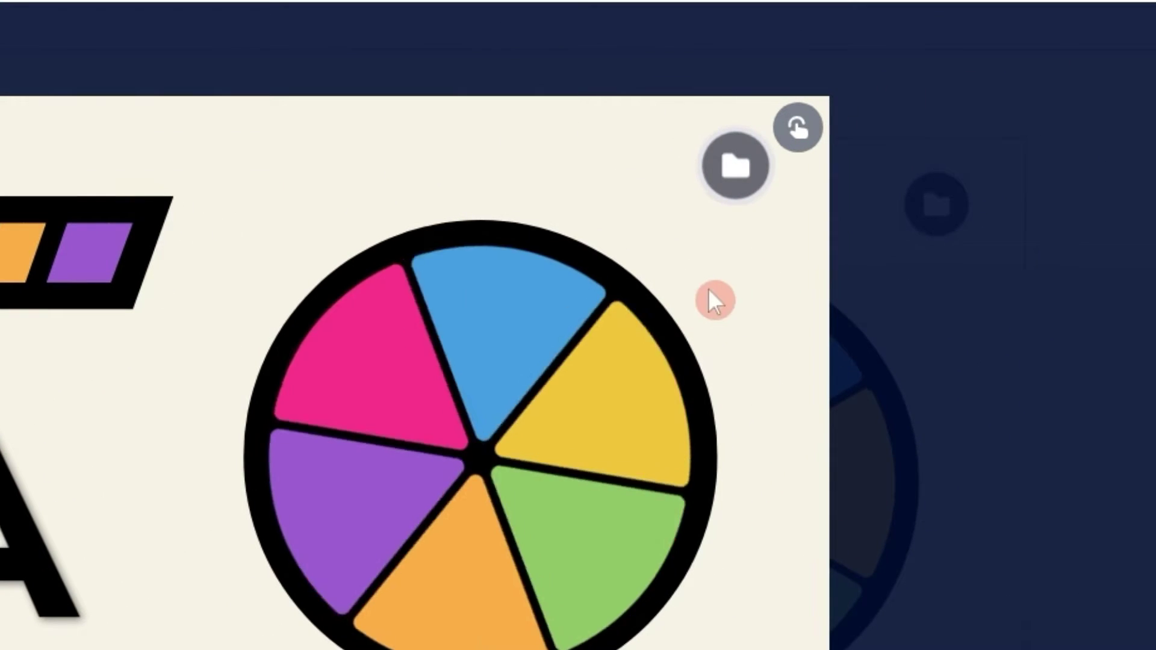
{"action": "left_click", "coordinate": [735, 170]}
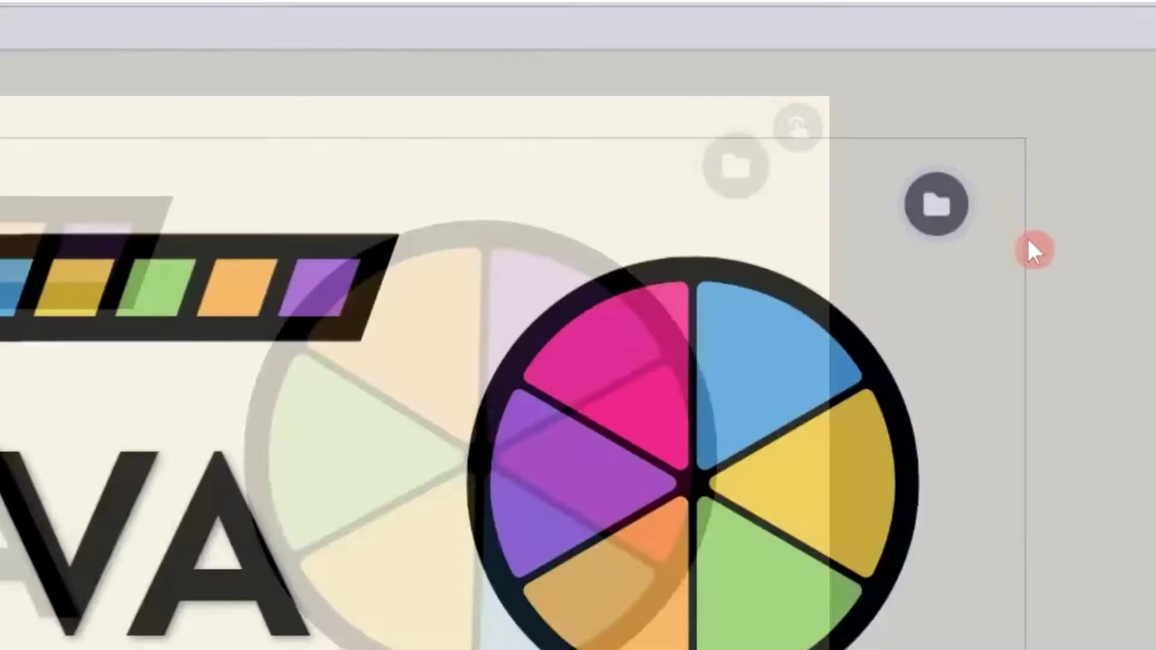
- Remove the folder button's tooltip and try a large window interactivity with a video inserted by URL in its place
{"action": "left_click", "coordinate": [865, 122]}
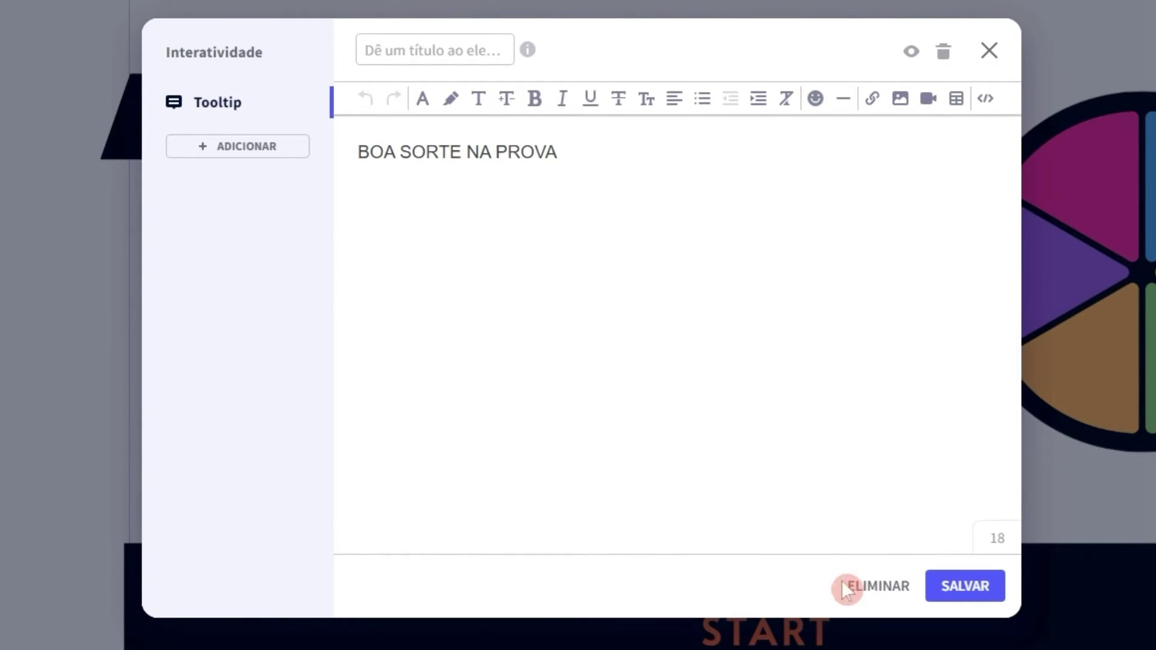
{"action": "left_click", "coordinate": [876, 590]}
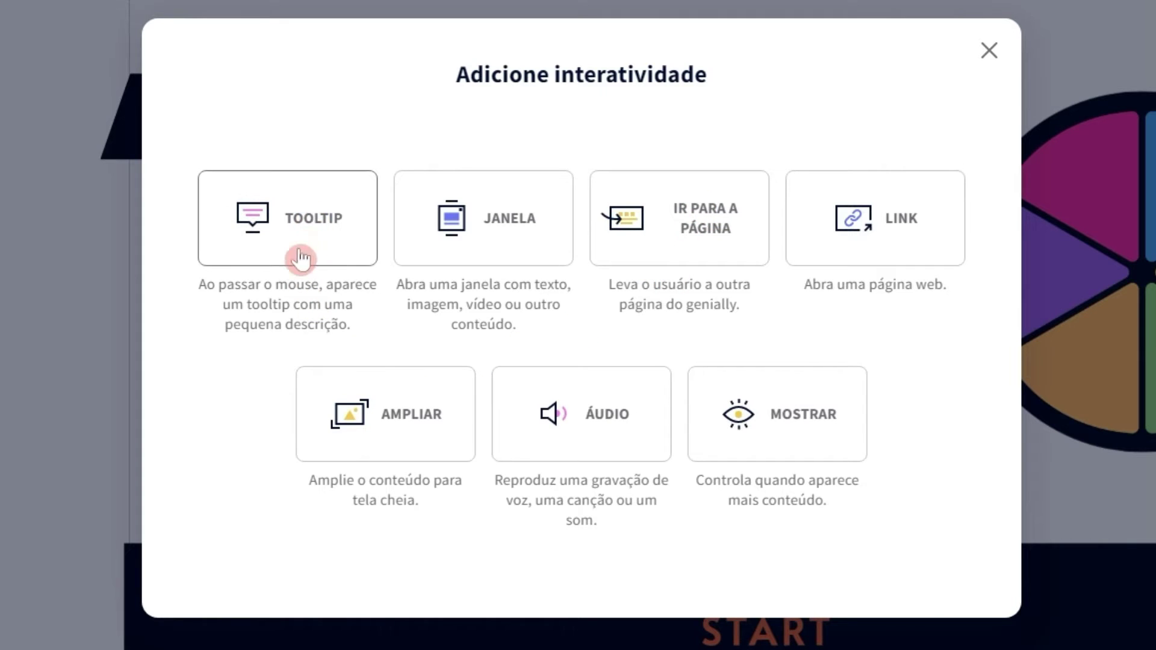
{"action": "left_click", "coordinate": [493, 250]}
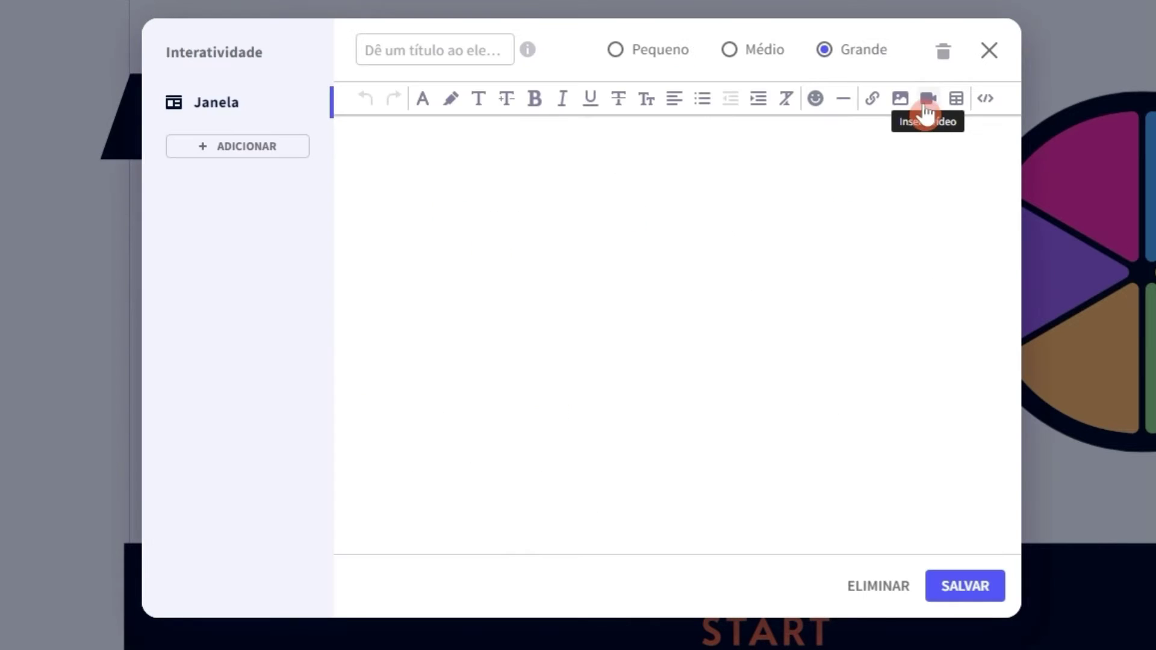
{"action": "left_click", "coordinate": [926, 101]}
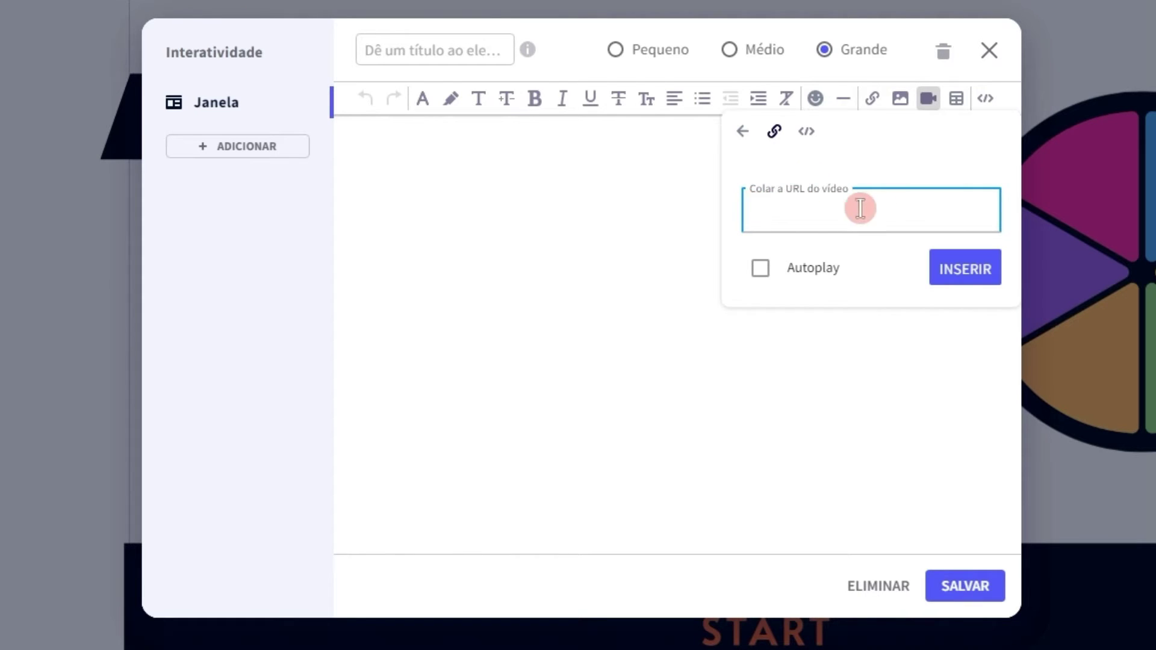
{"action": "left_click", "coordinate": [954, 268]}
{"action": "left_click", "coordinate": [566, 216]}
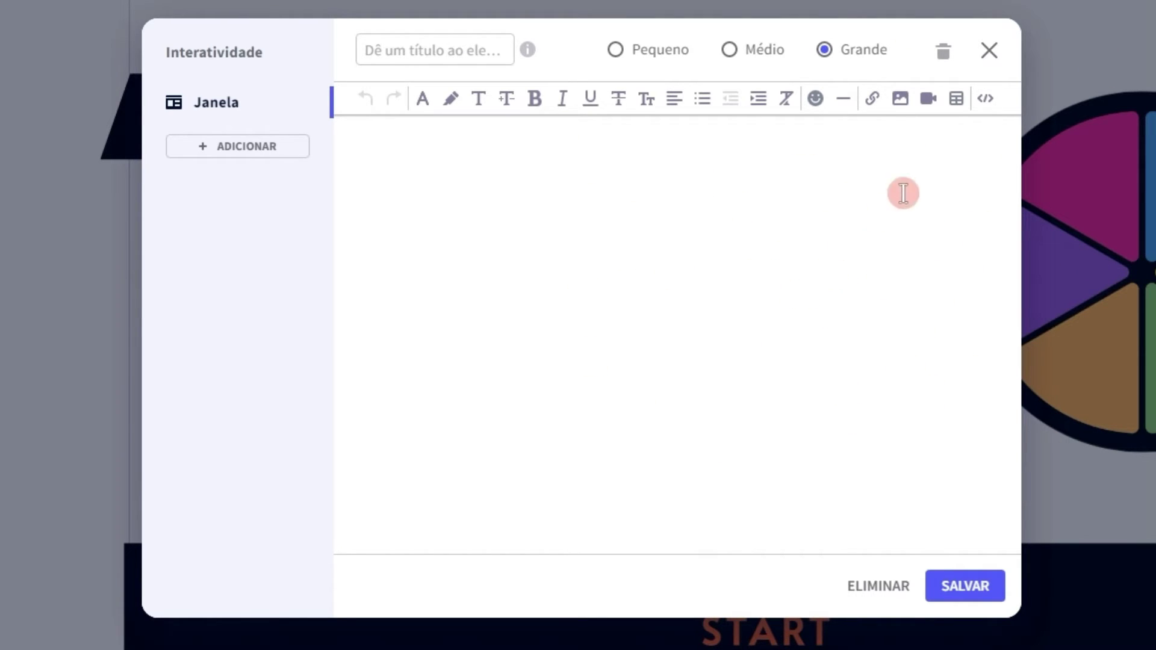
{"action": "left_click", "coordinate": [989, 51]}
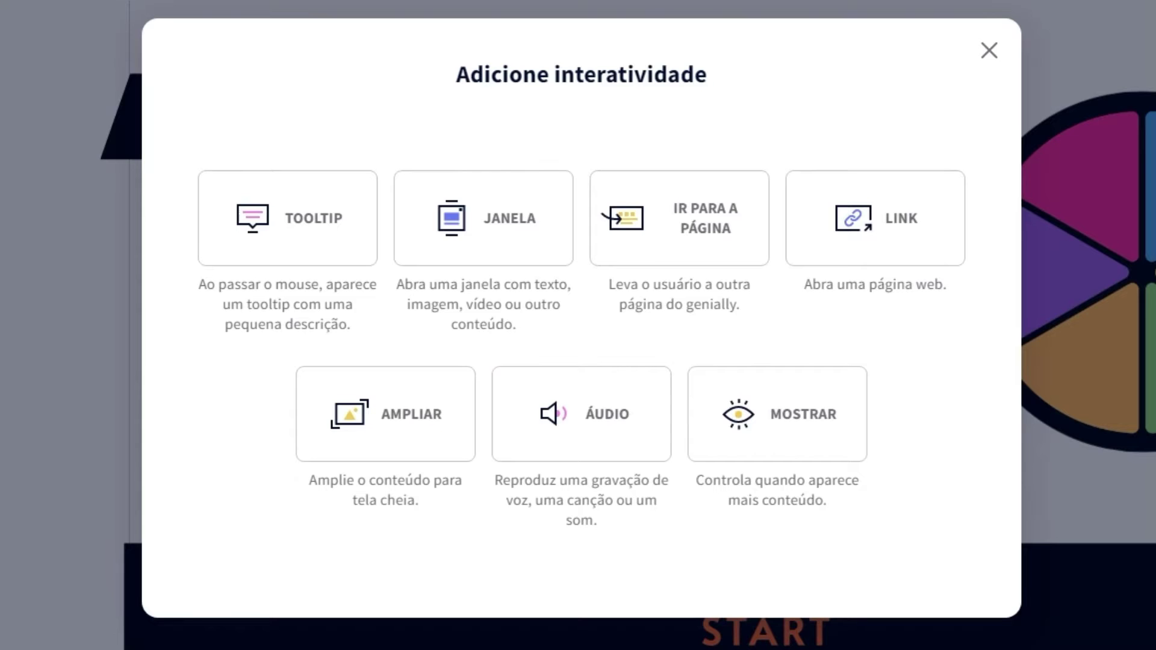
{"action": "left_click", "coordinate": [991, 60]}
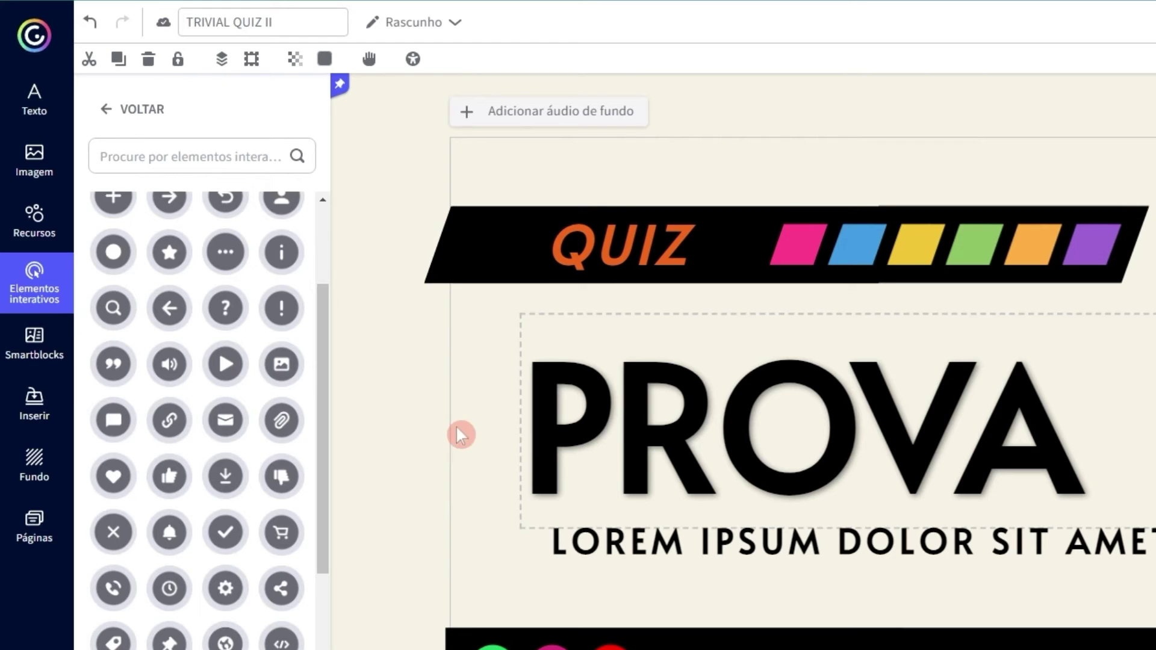
- Browse the Smartblocks collection through its charts, tables and diagrams
{"action": "left_click", "coordinate": [42, 370]}
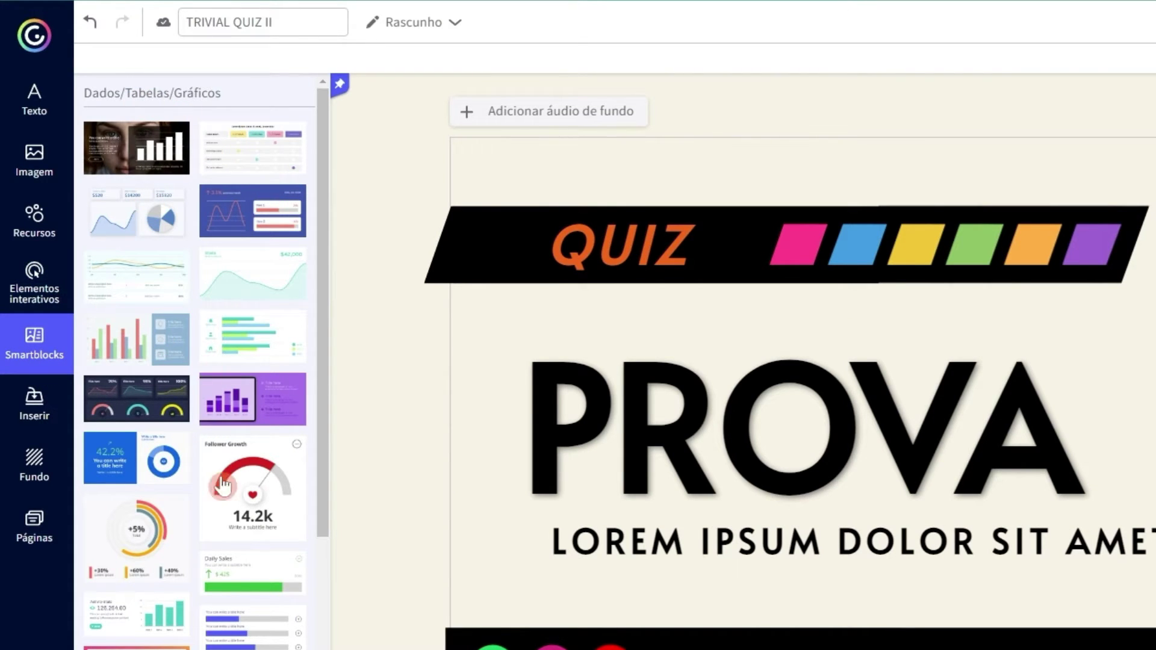
{"action": "scroll", "coordinate": [222, 487], "scroll_direction": "down", "scroll_amount": 6}
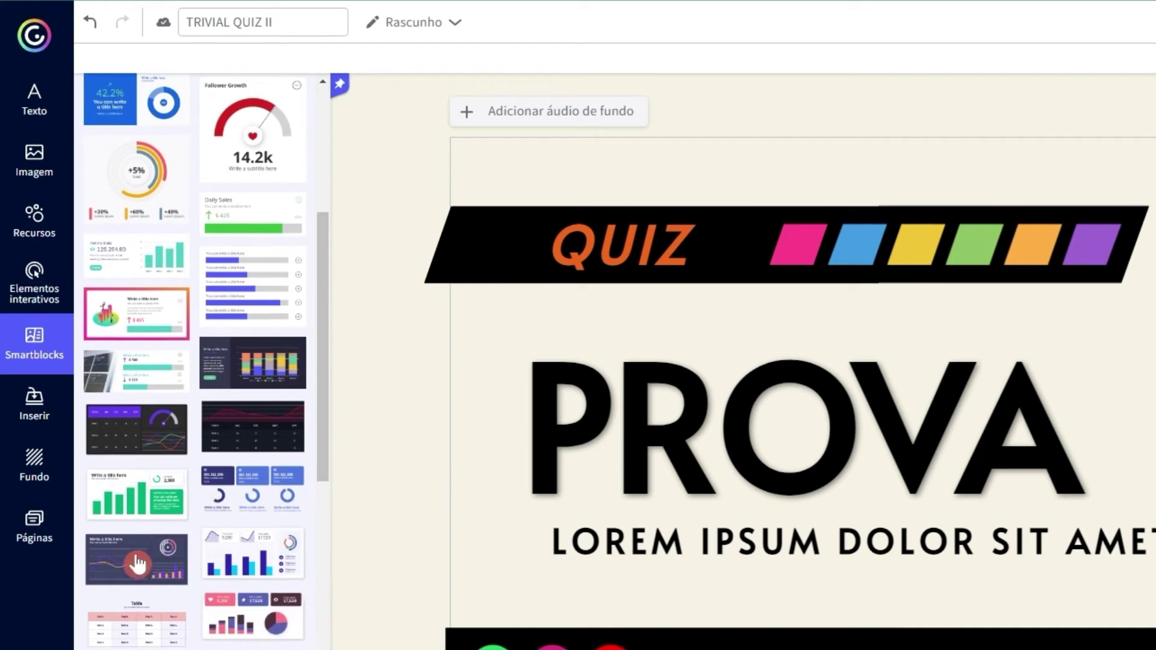
{"action": "scroll", "coordinate": [150, 560], "scroll_direction": "down", "scroll_amount": 4}
{"action": "scroll", "coordinate": [148, 585], "scroll_direction": "down", "scroll_amount": 13}
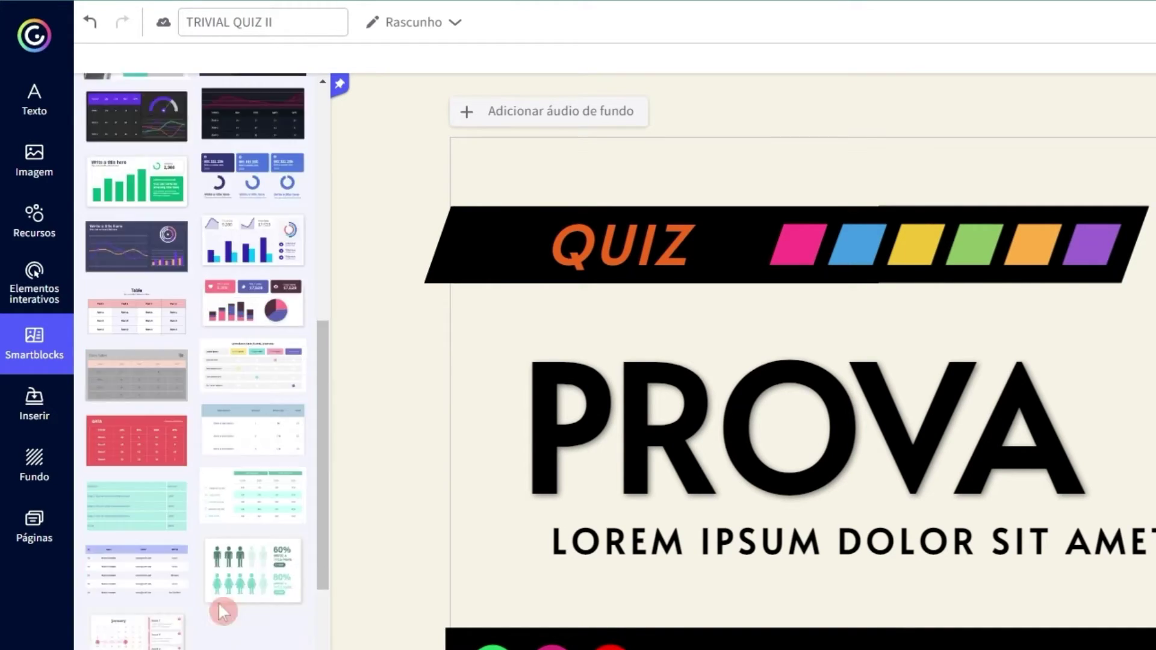
{"action": "scroll", "coordinate": [193, 573], "scroll_direction": "down", "scroll_amount": 2}
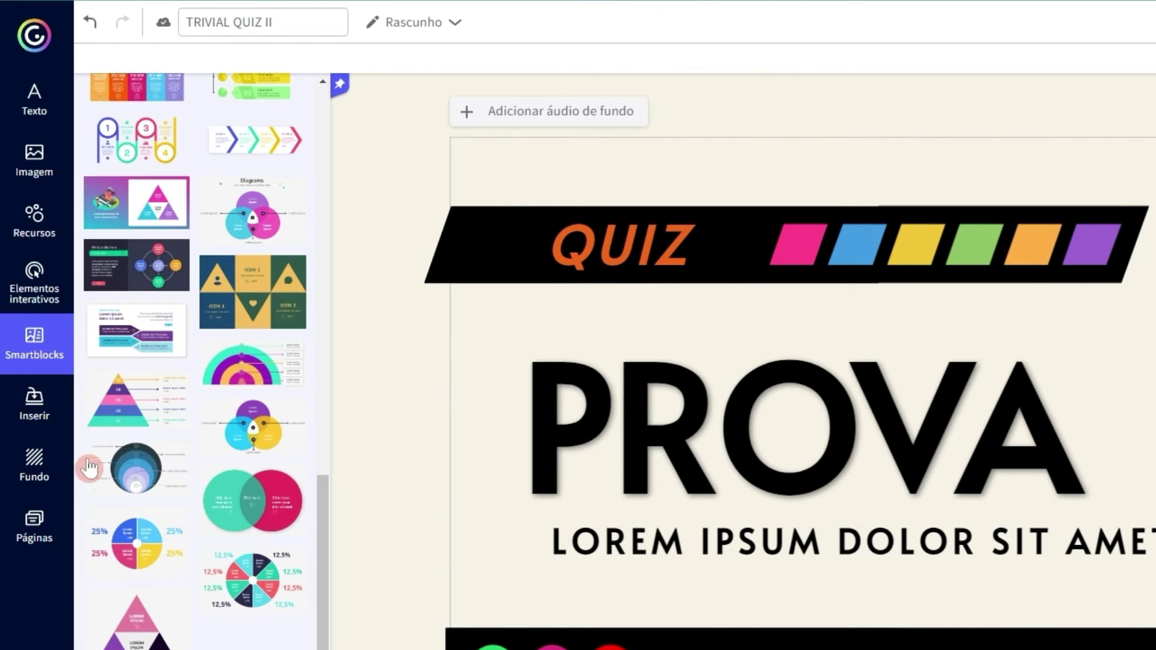
- Examine the audio and video insertion options, including the supported platforms for each
{"action": "left_click", "coordinate": [30, 418]}
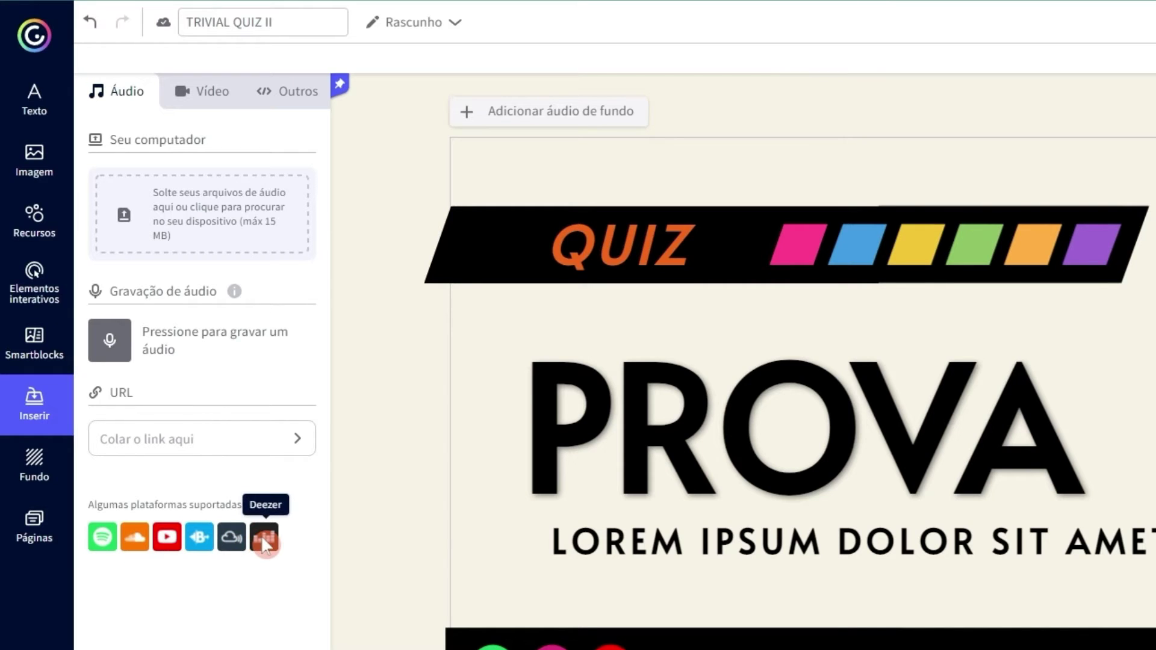
{"action": "left_click", "coordinate": [208, 93]}
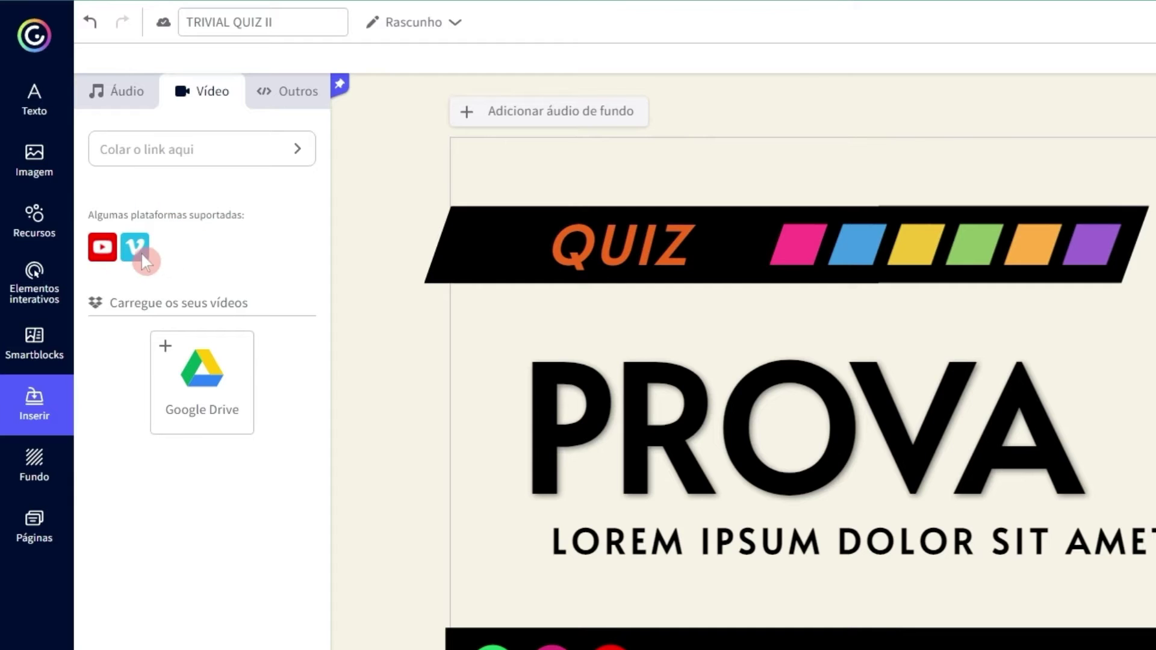
{"action": "left_click", "coordinate": [128, 93]}
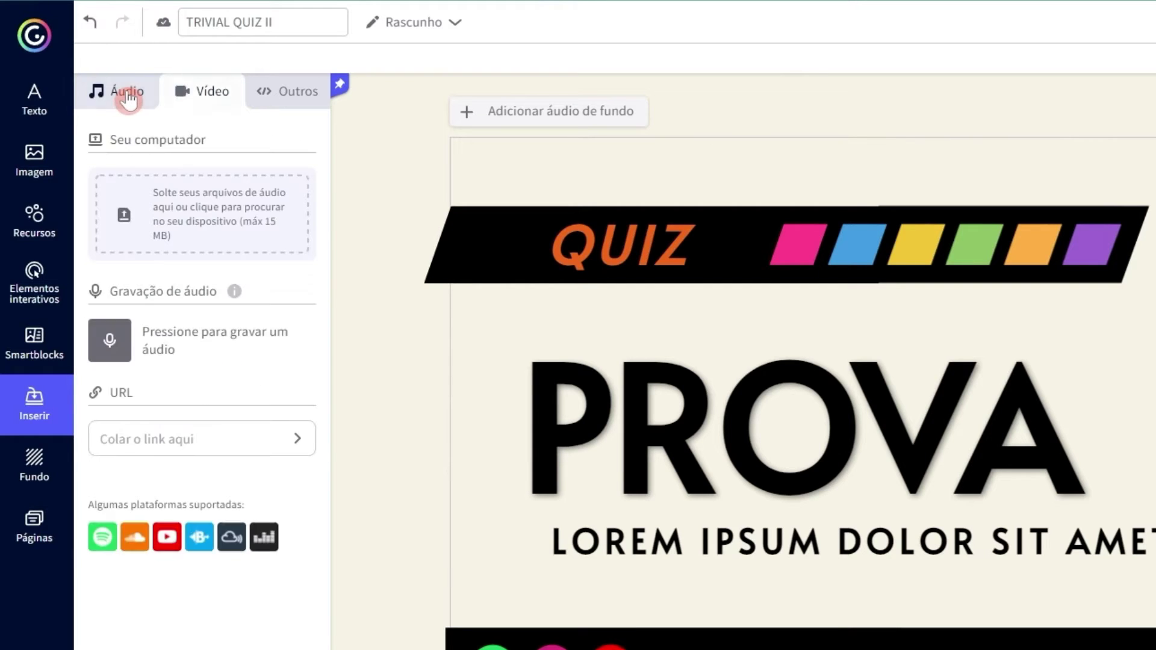
- Compare the video and audio insertion options again, and record a short audio clip with the microphone
{"action": "left_click", "coordinate": [175, 92]}
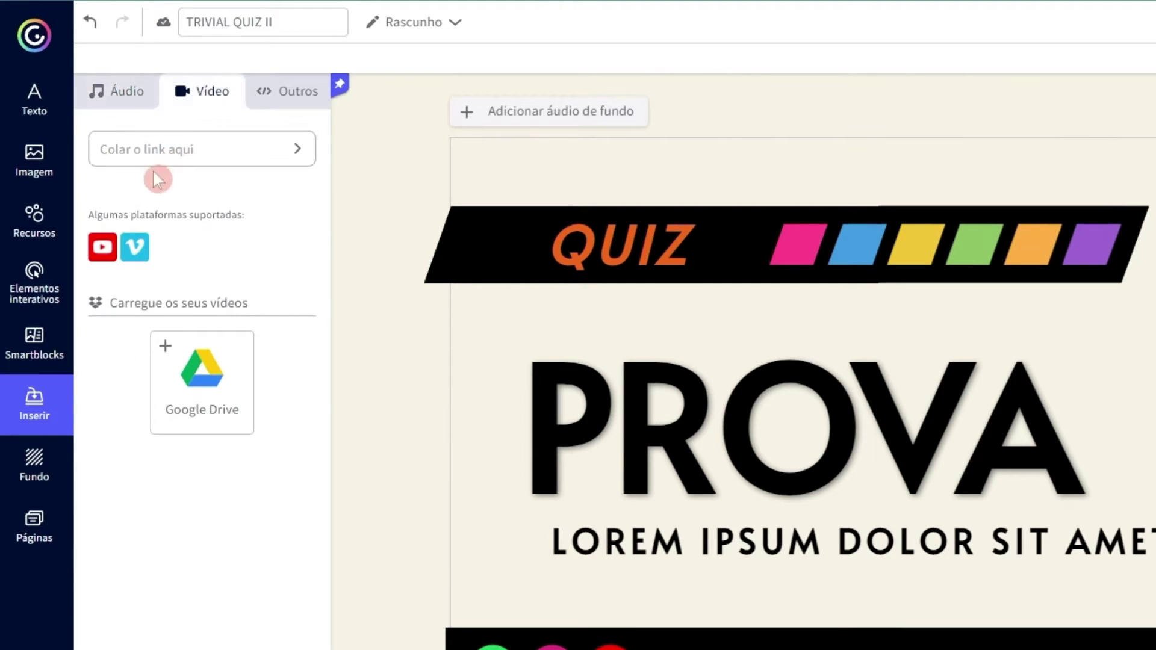
{"action": "left_click", "coordinate": [120, 95]}
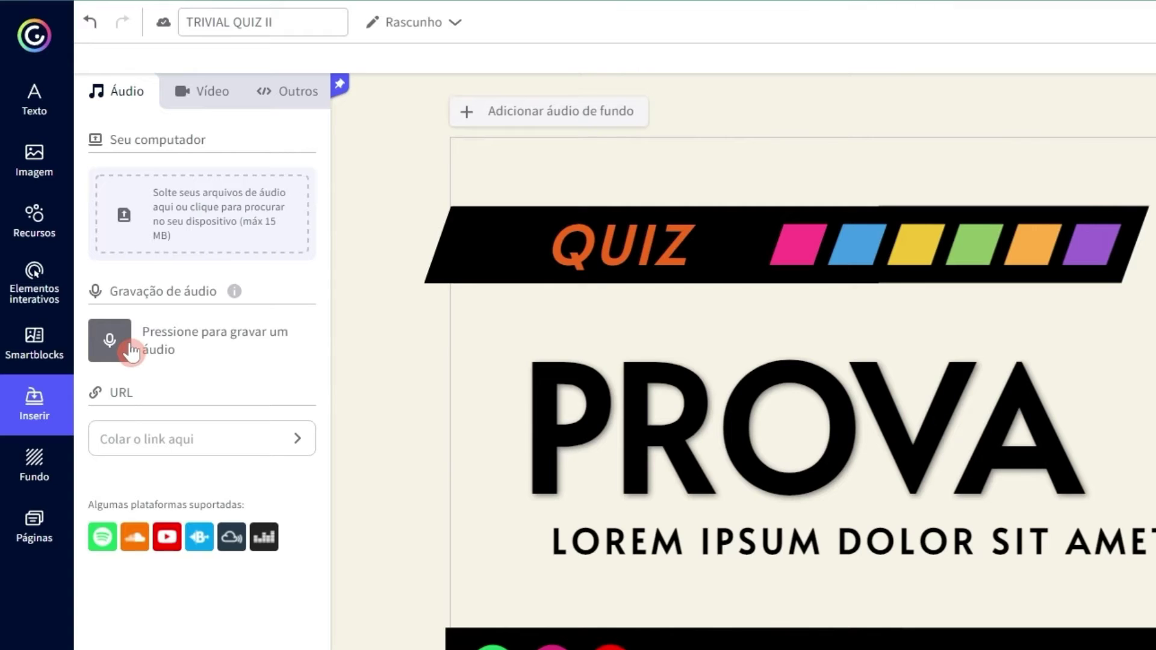
{"action": "left_click", "coordinate": [109, 340]}
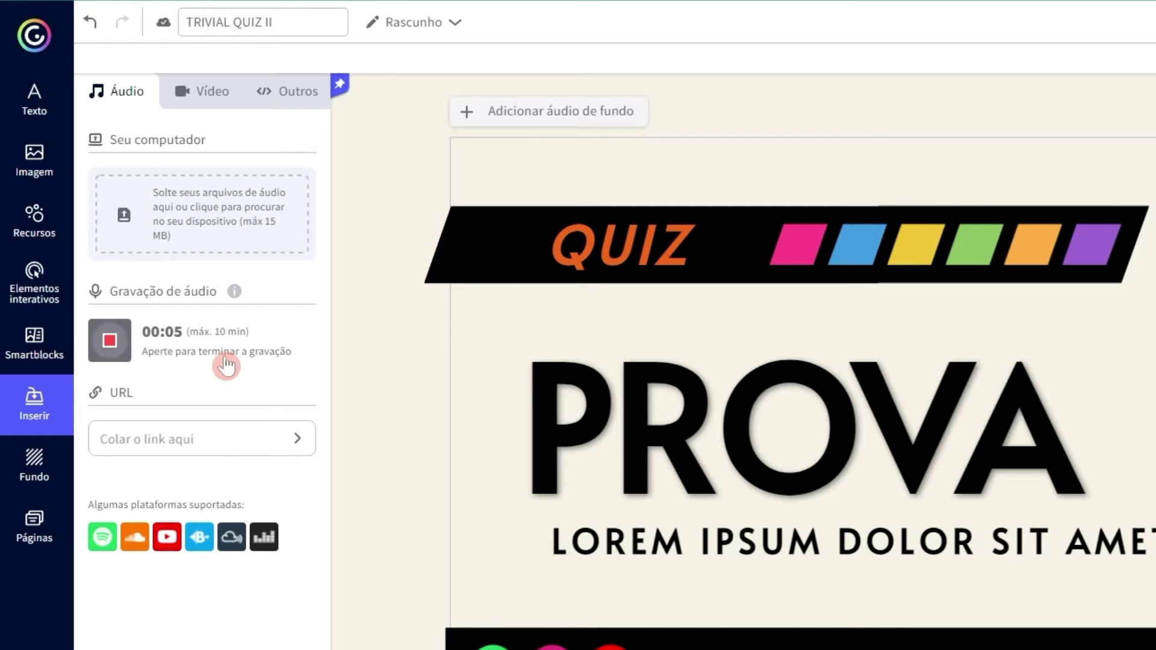
{"action": "left_click", "coordinate": [109, 343]}
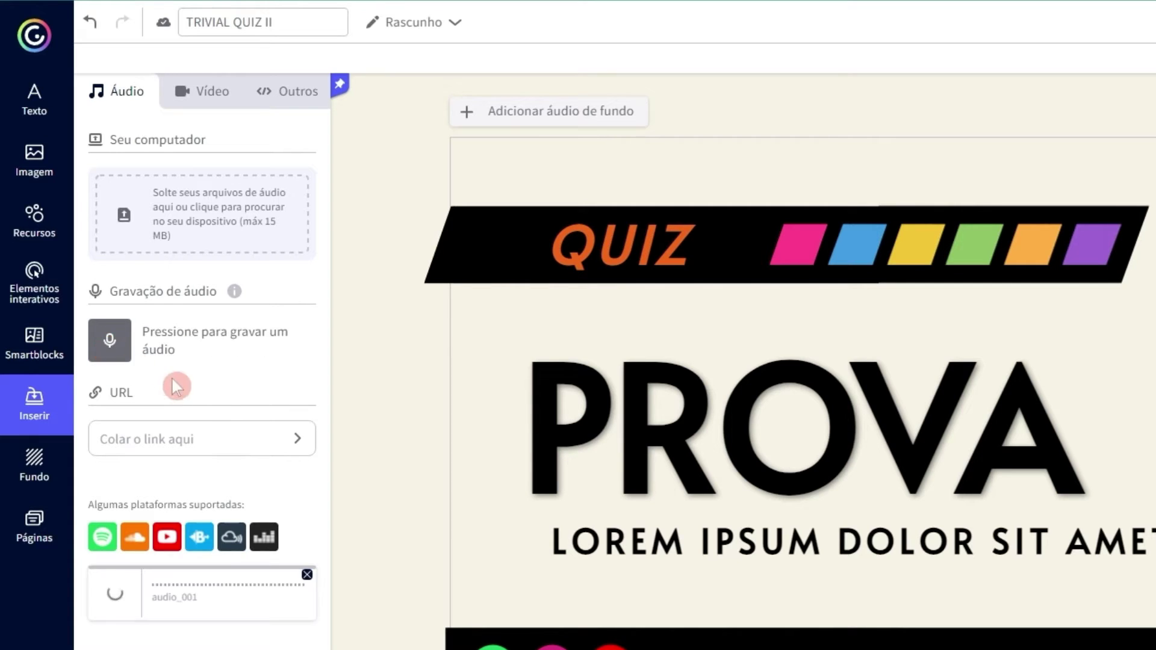
- Add the recorded audio clip to the cover page and place its player just above the QUIZ banner's left end
{"action": "left_click", "coordinate": [114, 608]}
{"action": "left_click_drag", "start_coordinate": [172, 599], "coordinate": [756, 101]}
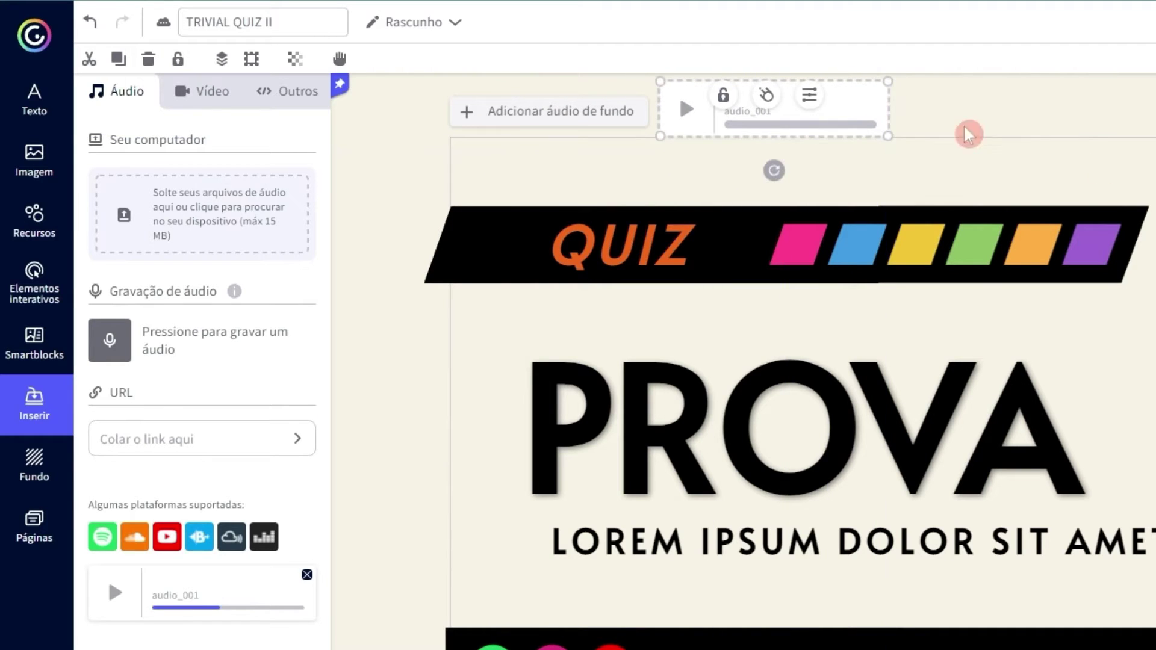
{"action": "left_click_drag", "start_coordinate": [845, 105], "coordinate": [487, 149]}
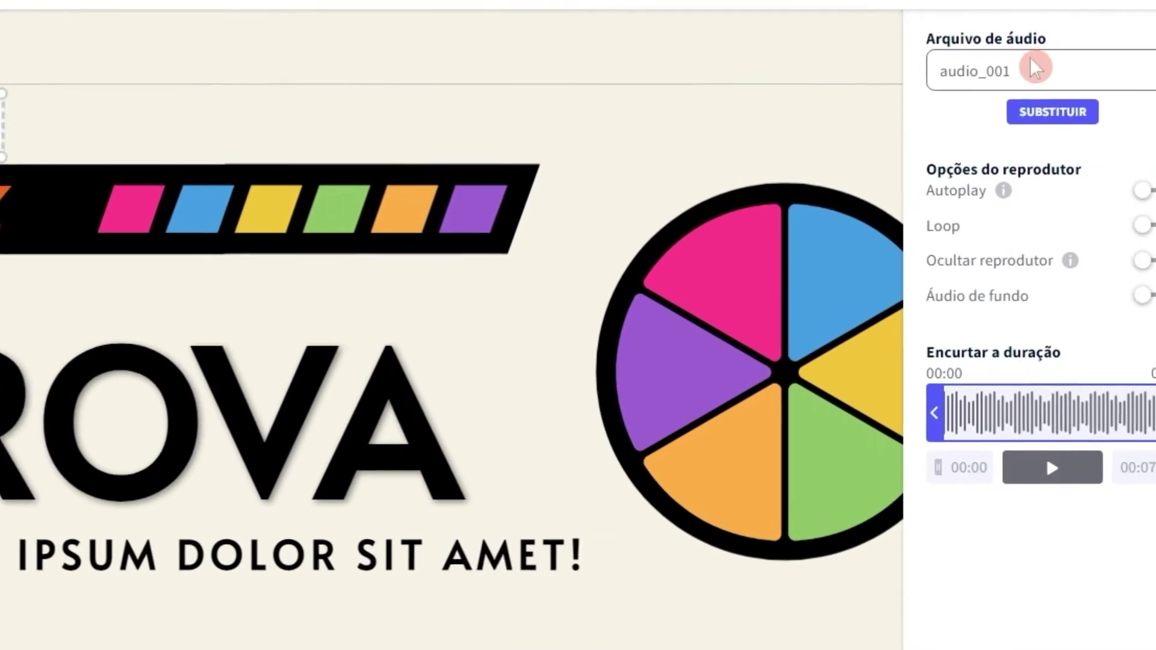
- Rename the audio file to MOTIVAÇÃO and try the option that hides its player, leaving the player shown
{"action": "left_click_drag", "start_coordinate": [1033, 65], "coordinate": [829, 65]}
{"action": "left_click", "coordinate": [1099, 190]}
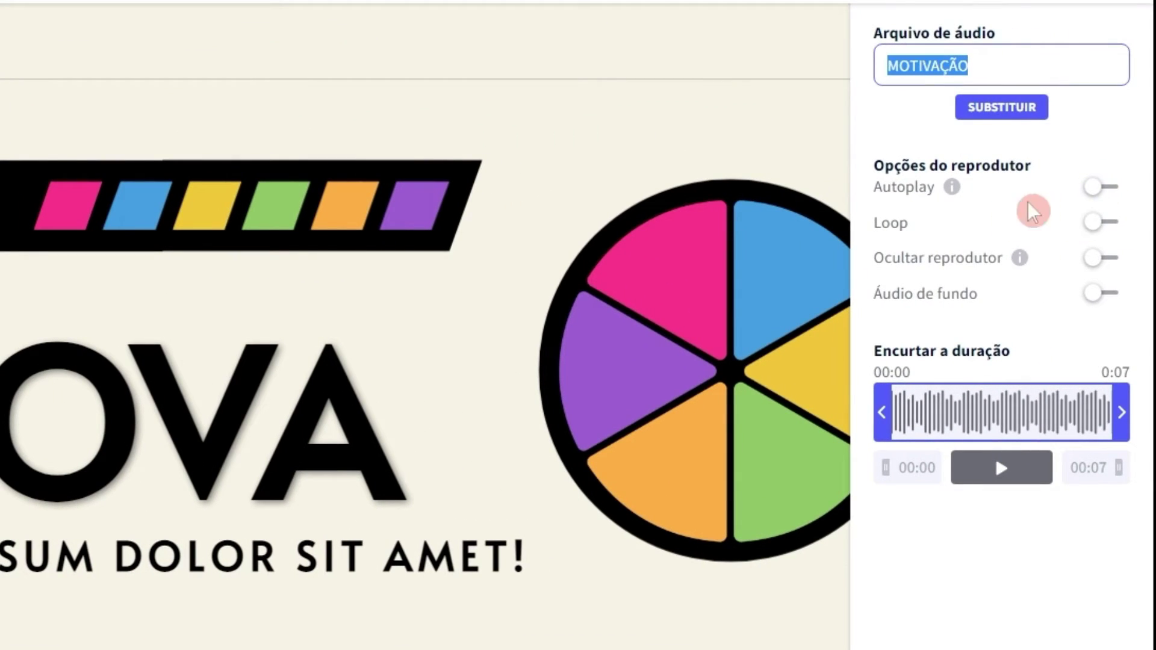
{"action": "left_click", "coordinate": [1092, 257]}
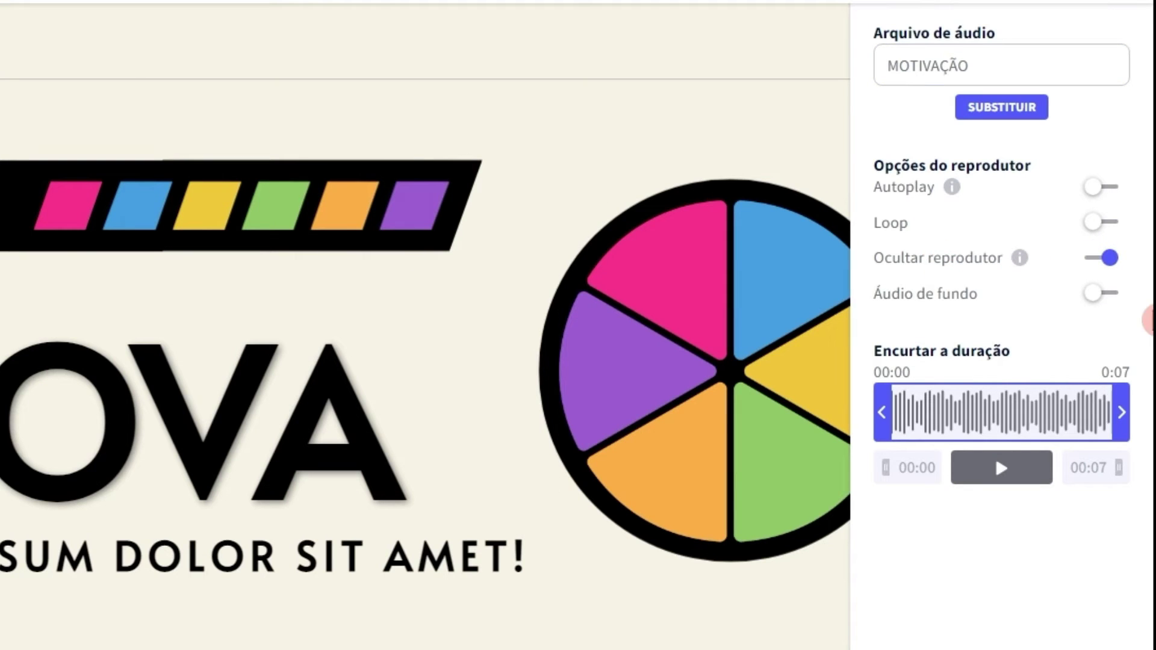
{"action": "left_click", "coordinate": [1104, 258]}
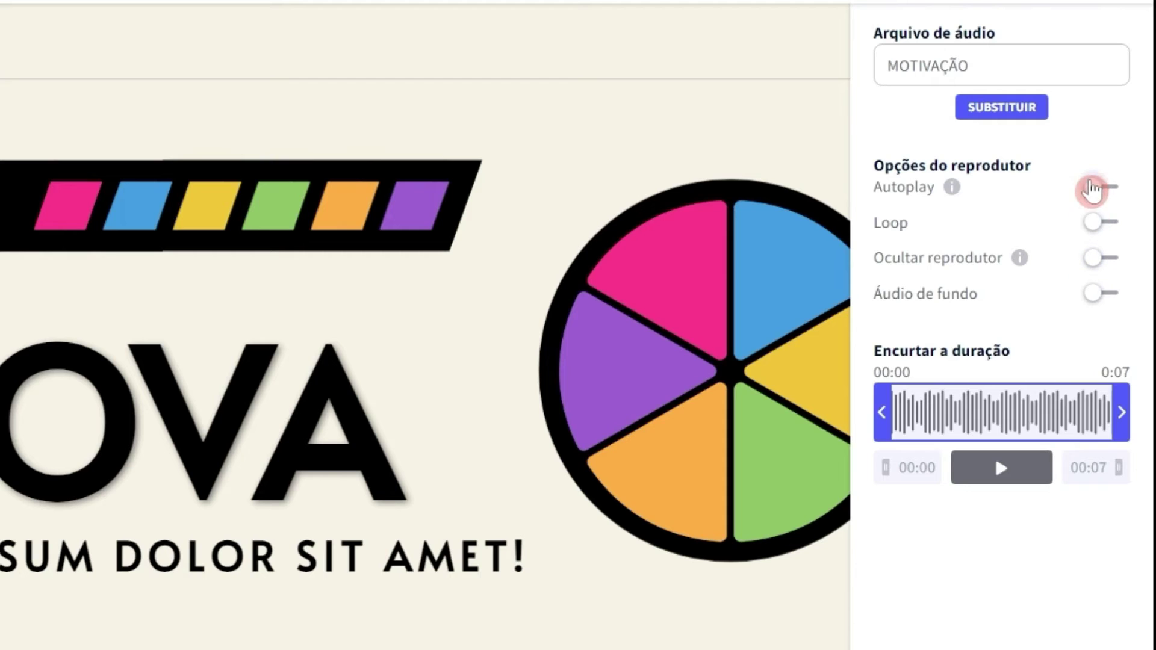
- Shorten the audio clip to end at 00:04 and play back the trimmed section
{"action": "left_click_drag", "start_coordinate": [1115, 394], "coordinate": [1000, 397]}
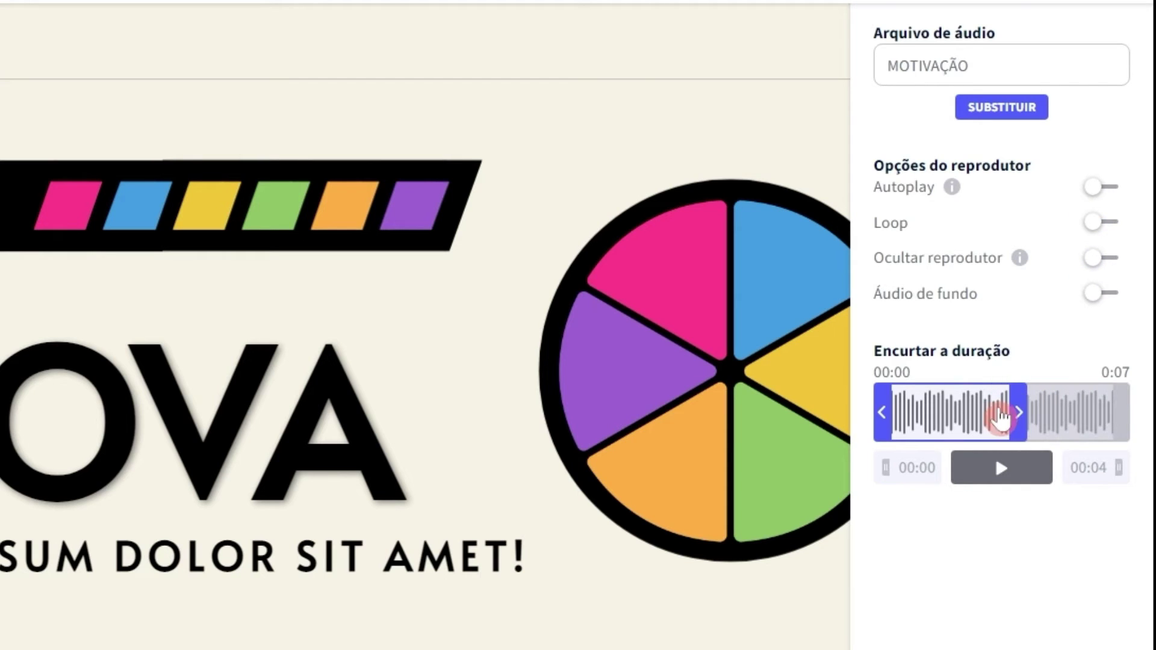
{"action": "mouse_move", "coordinate": [887, 405]}
{"action": "left_mouse_down"}
{"action": "mouse_move", "coordinate": [915, 421]}
{"action": "mouse_move", "coordinate": [884, 421]}
{"action": "mouse_move", "coordinate": [908, 404]}
{"action": "mouse_move", "coordinate": [903, 412]}
{"action": "left_mouse_up"}
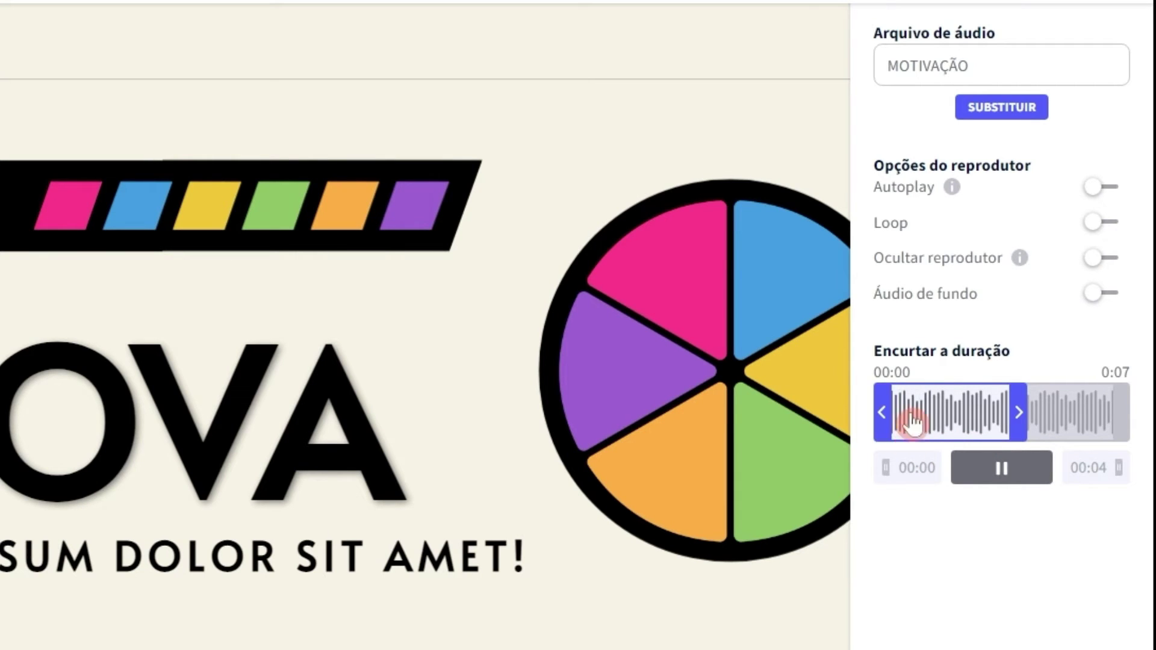
{"action": "left_click", "coordinate": [1006, 467]}
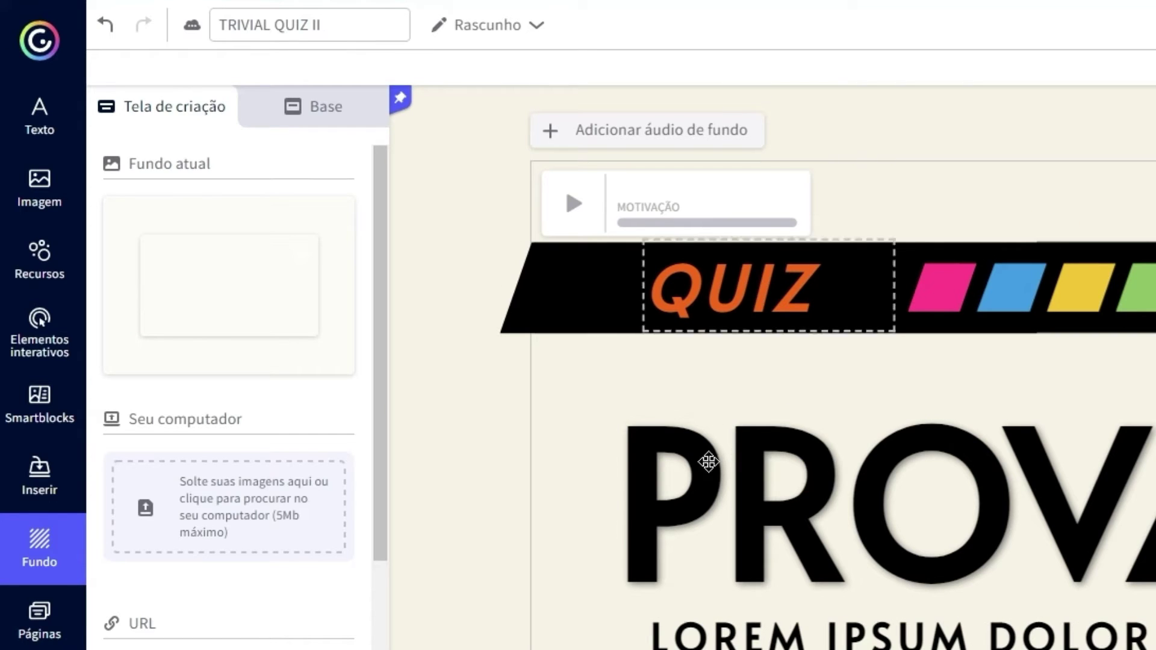
- Examine the canvas background options for image upload, link, colours, the gallery and Pixabay
{"action": "left_click", "coordinate": [250, 282]}
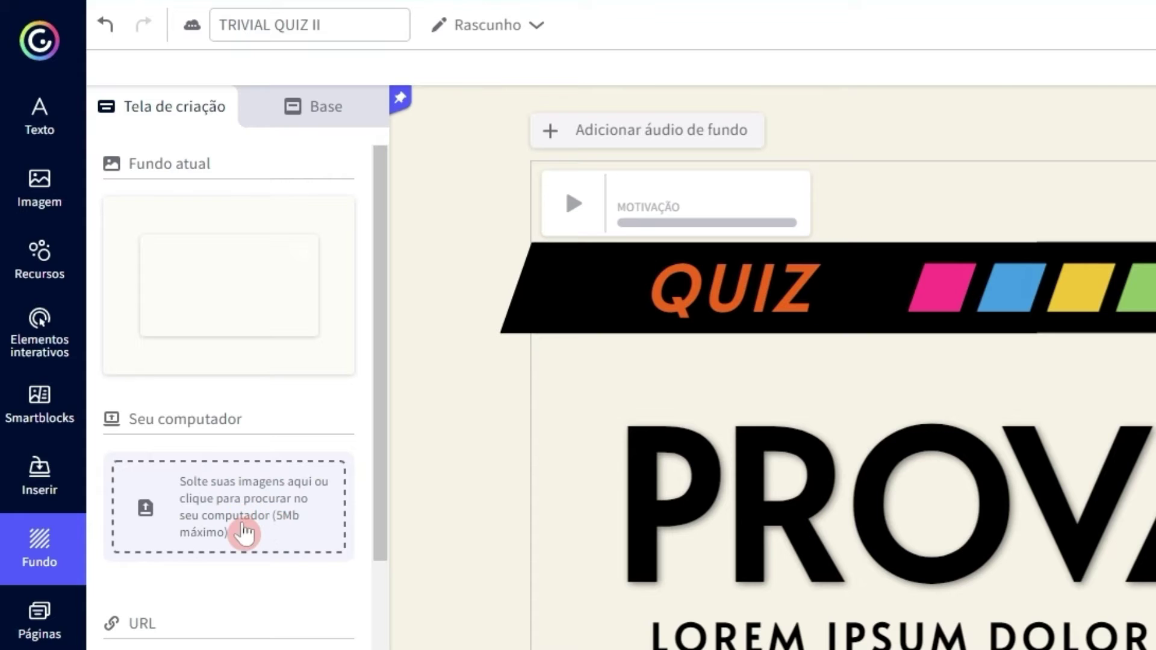
{"action": "scroll", "coordinate": [241, 542], "scroll_direction": "down", "scroll_amount": 2}
{"action": "scroll", "coordinate": [234, 576], "scroll_direction": "down", "scroll_amount": 4}
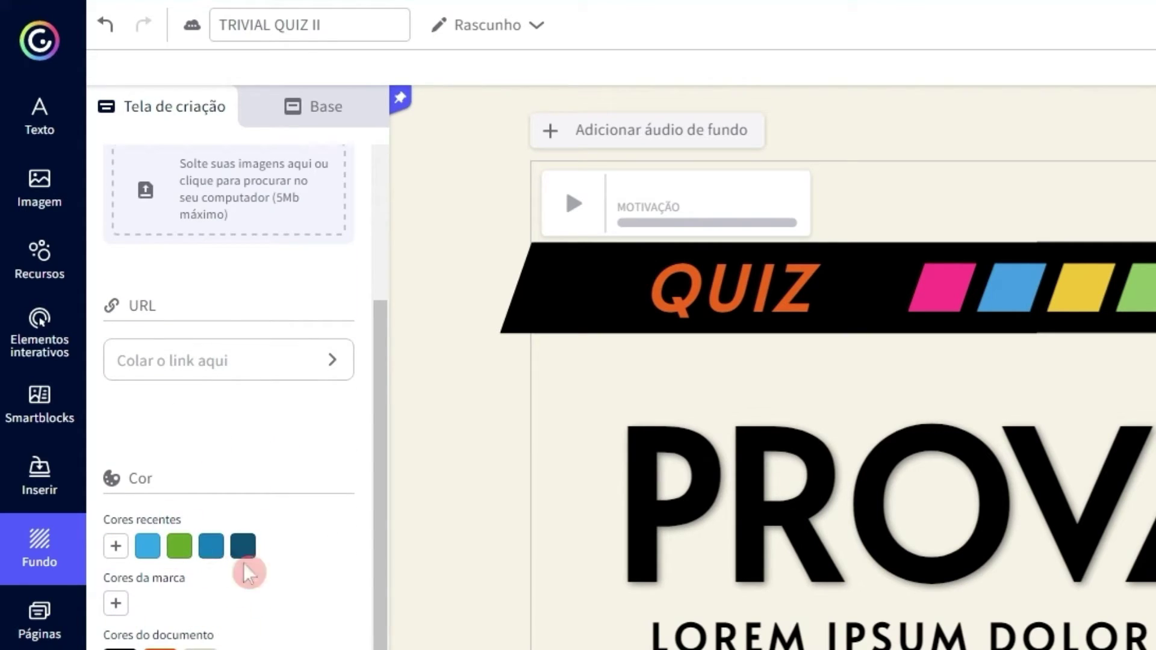
{"action": "scroll", "coordinate": [247, 574], "scroll_direction": "down", "scroll_amount": 2}
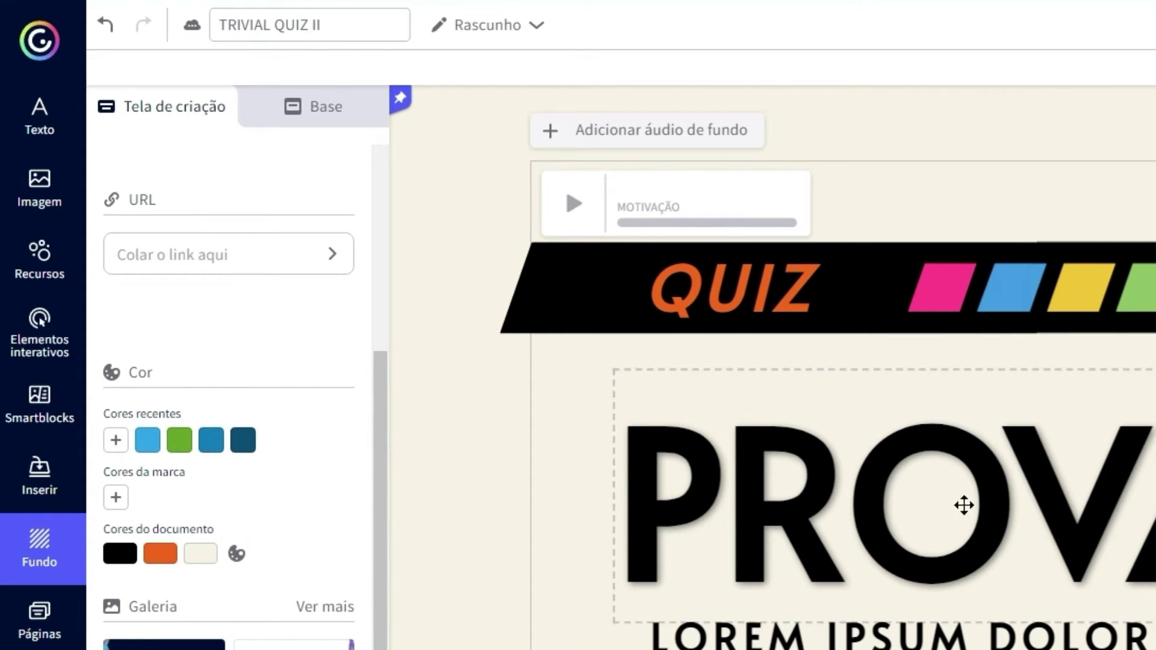
{"action": "scroll", "coordinate": [193, 470], "scroll_direction": "down", "scroll_amount": 2}
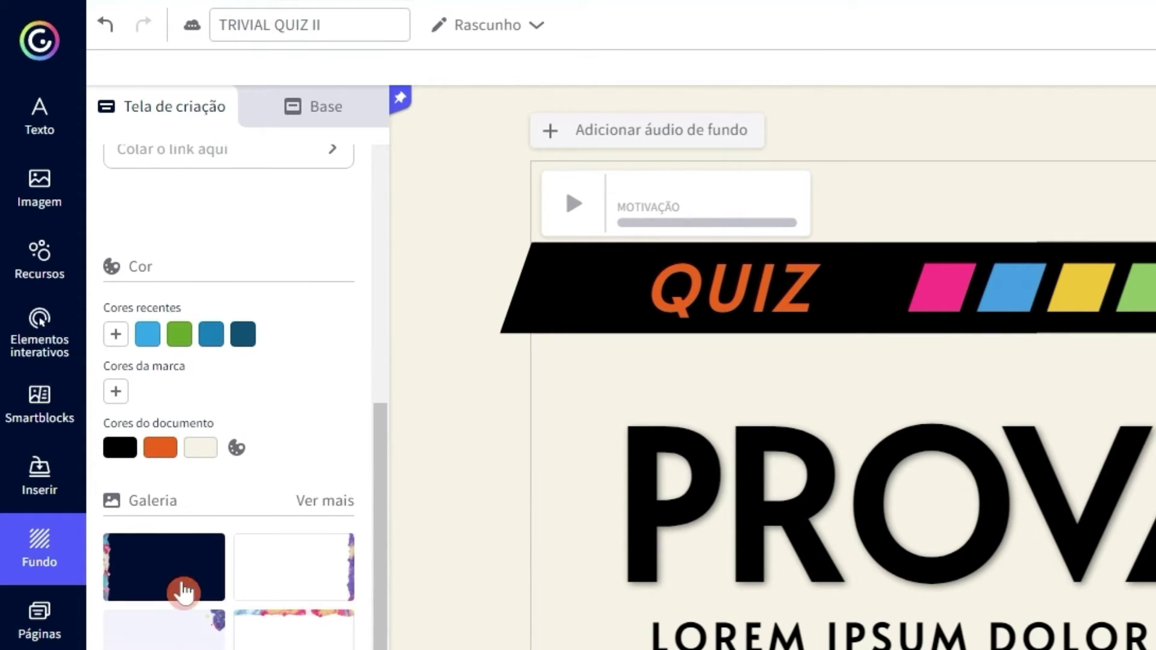
{"action": "scroll", "coordinate": [222, 625], "scroll_direction": "down", "scroll_amount": 5}
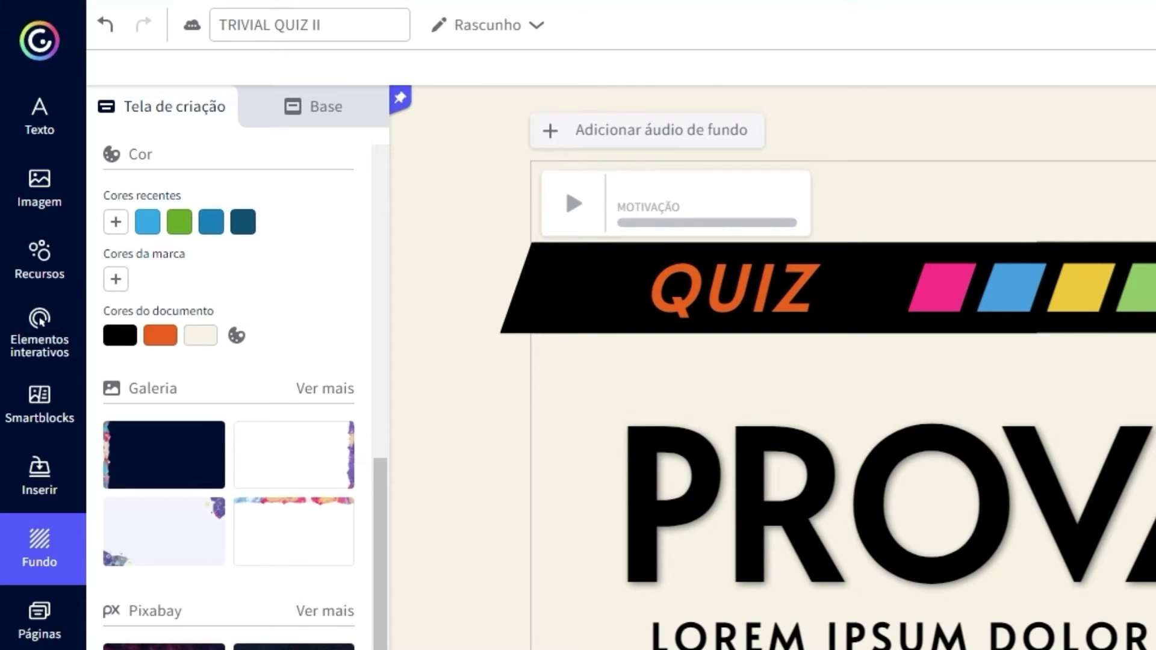
{"action": "scroll", "coordinate": [299, 349], "scroll_direction": "up", "scroll_amount": 2}
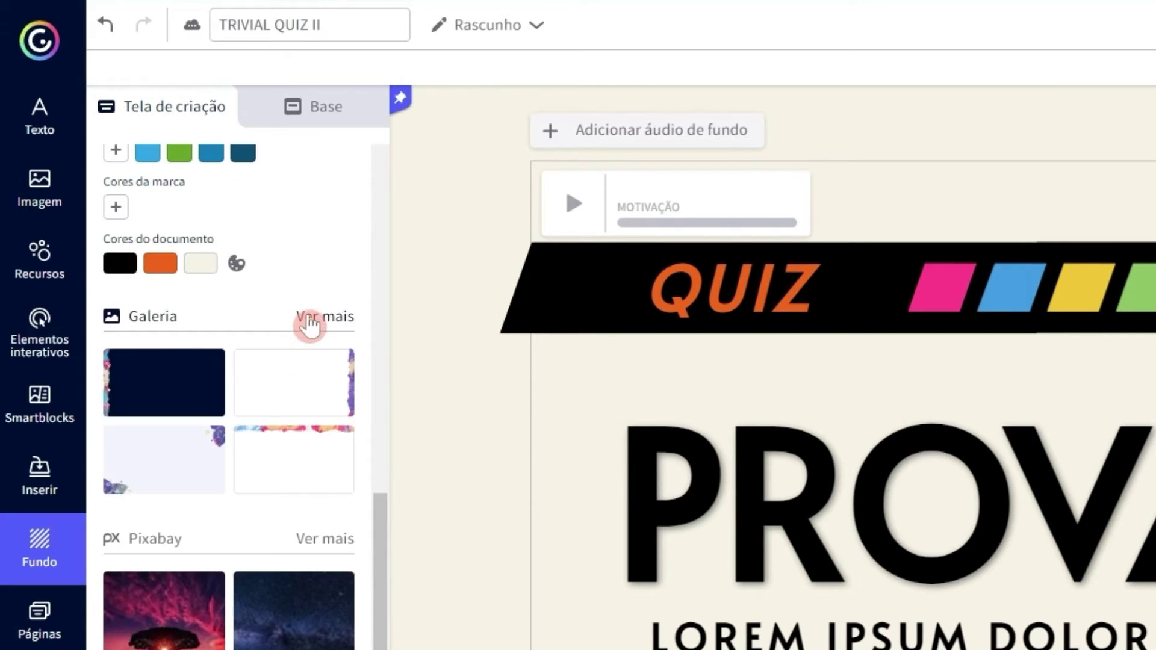
- Browse the full background gallery by category: illustration, pattern, texture, gradient, photography and animation
{"action": "left_click", "coordinate": [310, 325]}
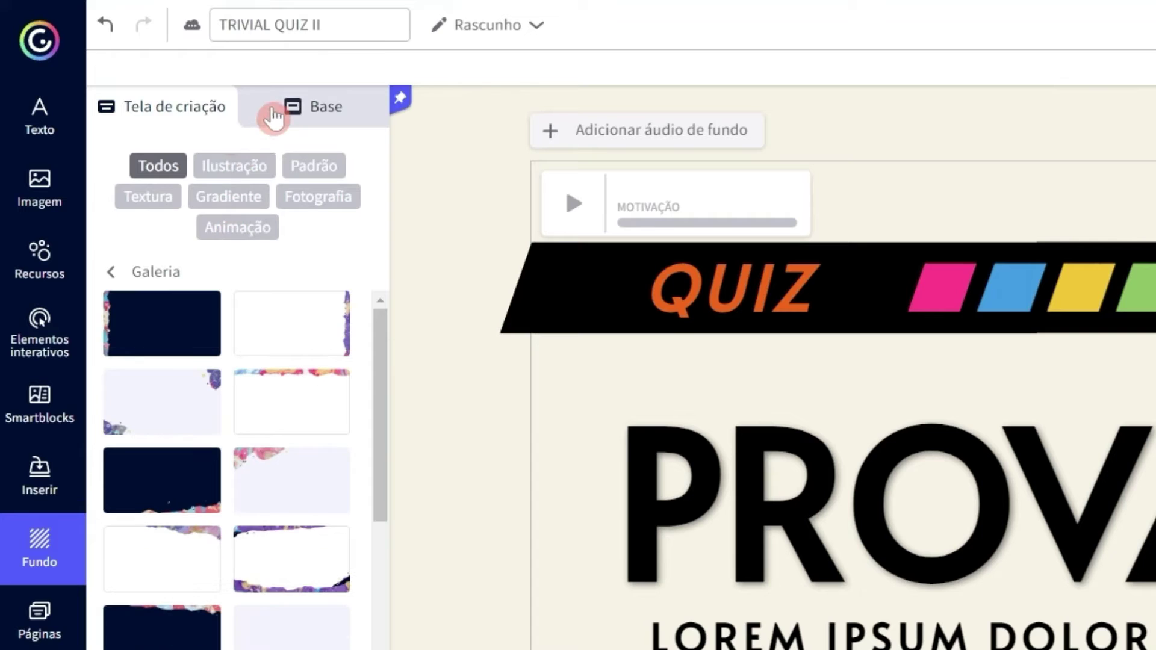
{"action": "left_click", "coordinate": [239, 172]}
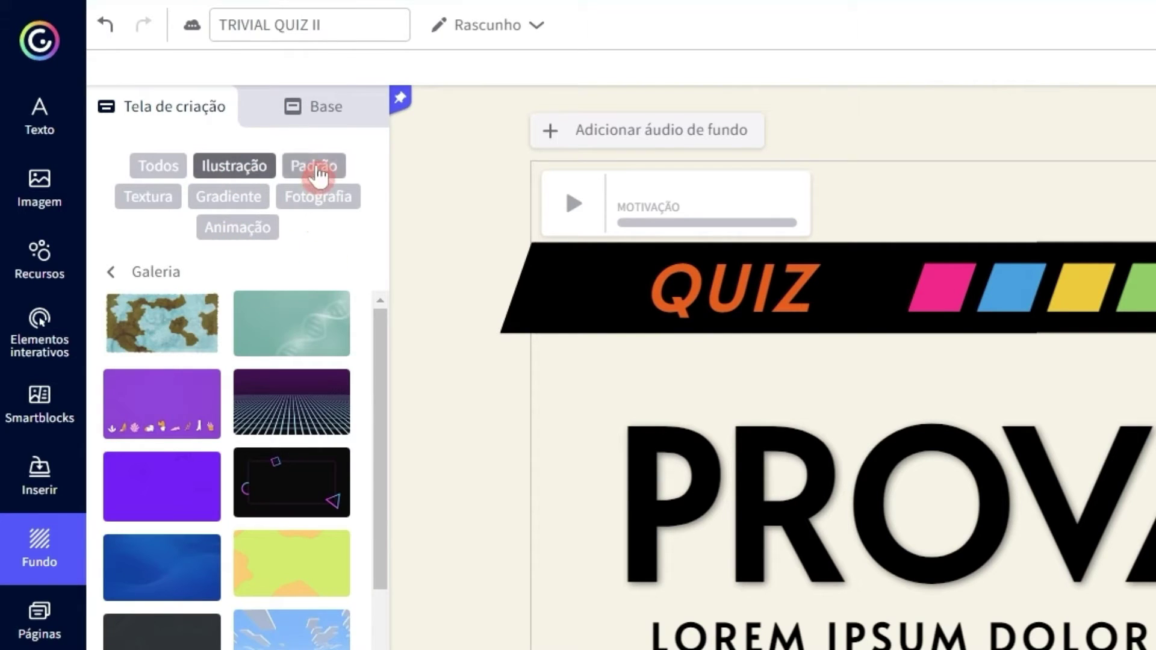
{"action": "left_click", "coordinate": [317, 175]}
{"action": "left_click", "coordinate": [161, 203]}
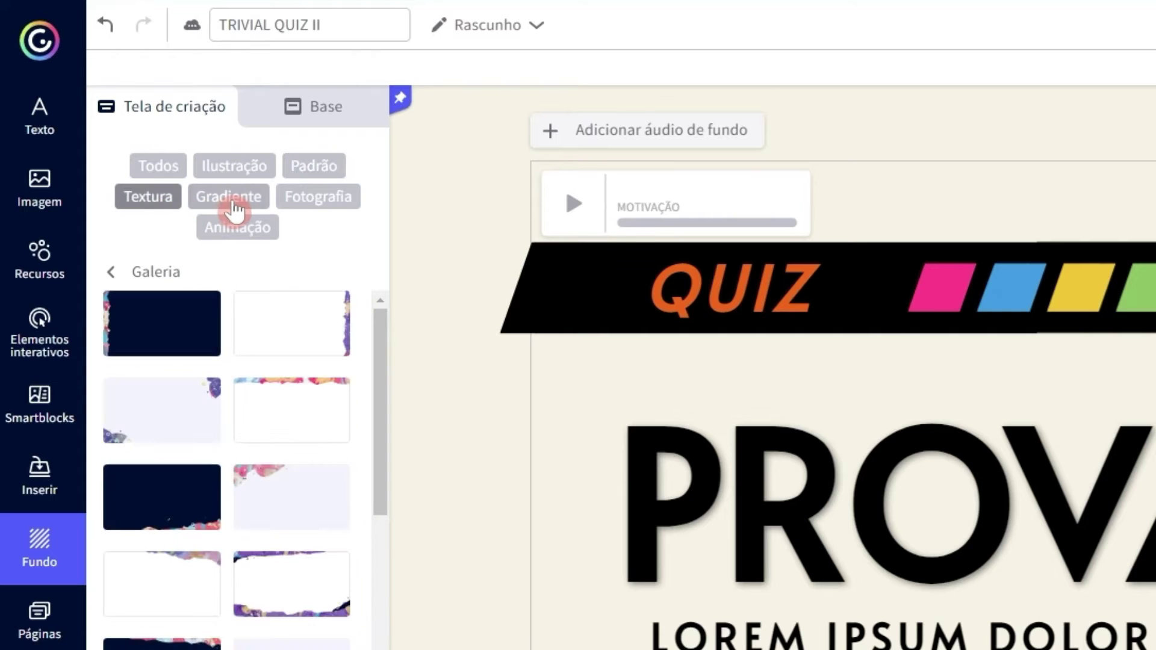
{"action": "left_click", "coordinate": [235, 209]}
{"action": "left_click", "coordinate": [316, 208]}
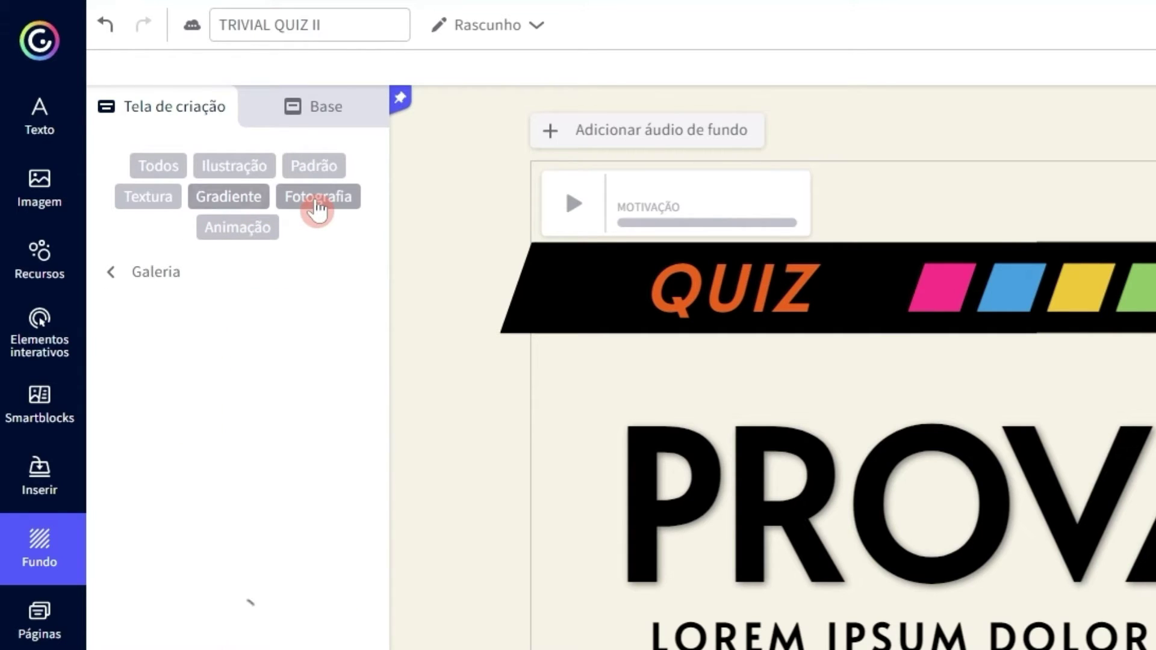
{"action": "left_click", "coordinate": [256, 233]}
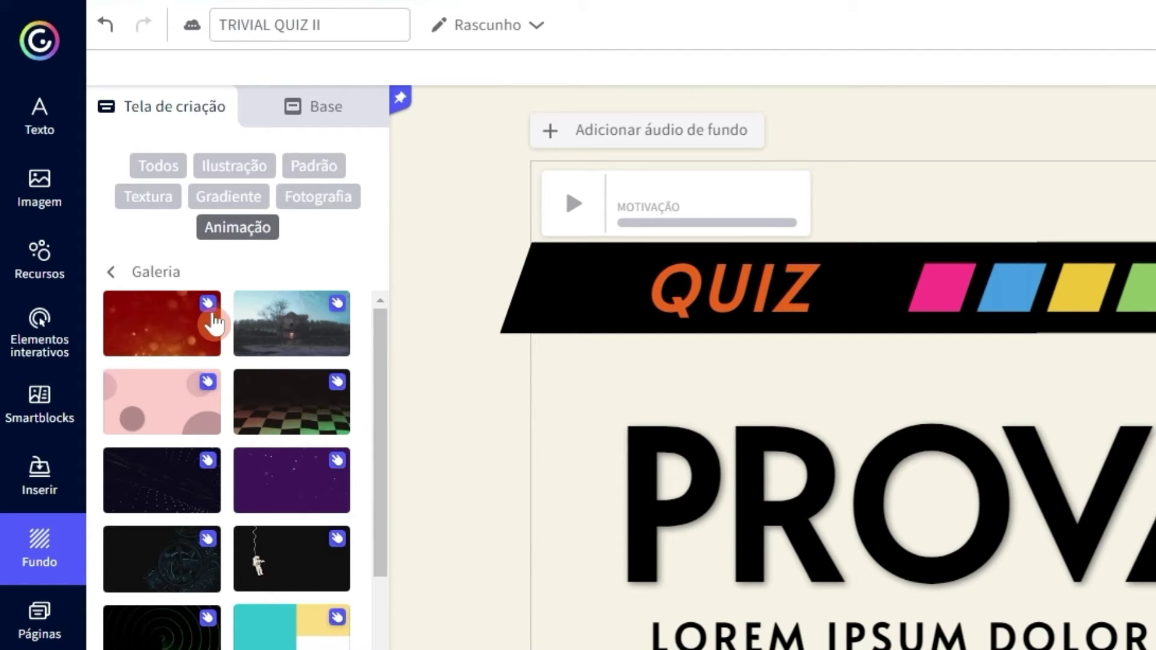
- Apply the animated background of clear water rippling over stones to the cover page
{"action": "scroll", "coordinate": [245, 412], "scroll_direction": "down", "scroll_amount": 2}
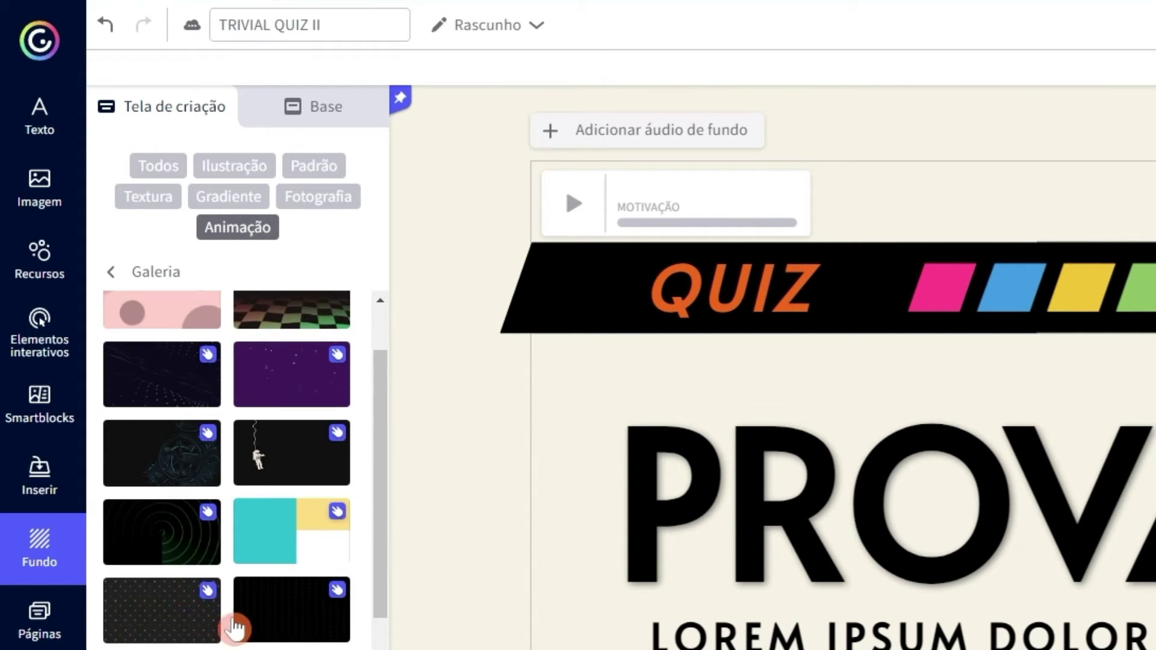
{"action": "left_click", "coordinate": [280, 472]}
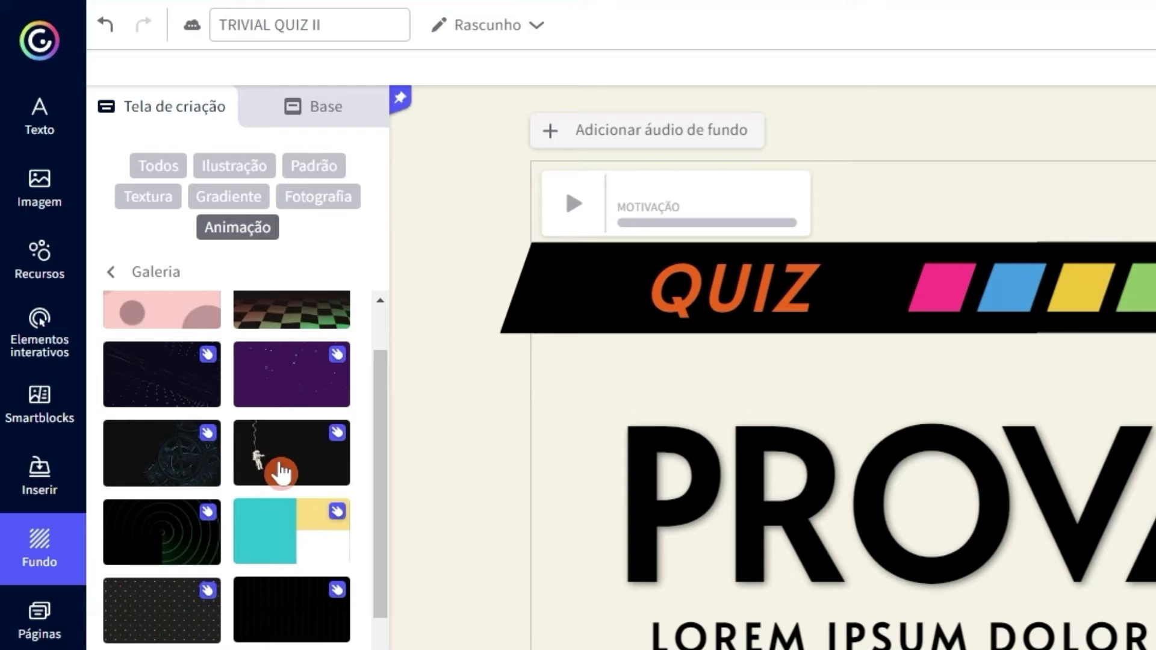
{"action": "scroll", "coordinate": [258, 622], "scroll_direction": "down", "scroll_amount": 8}
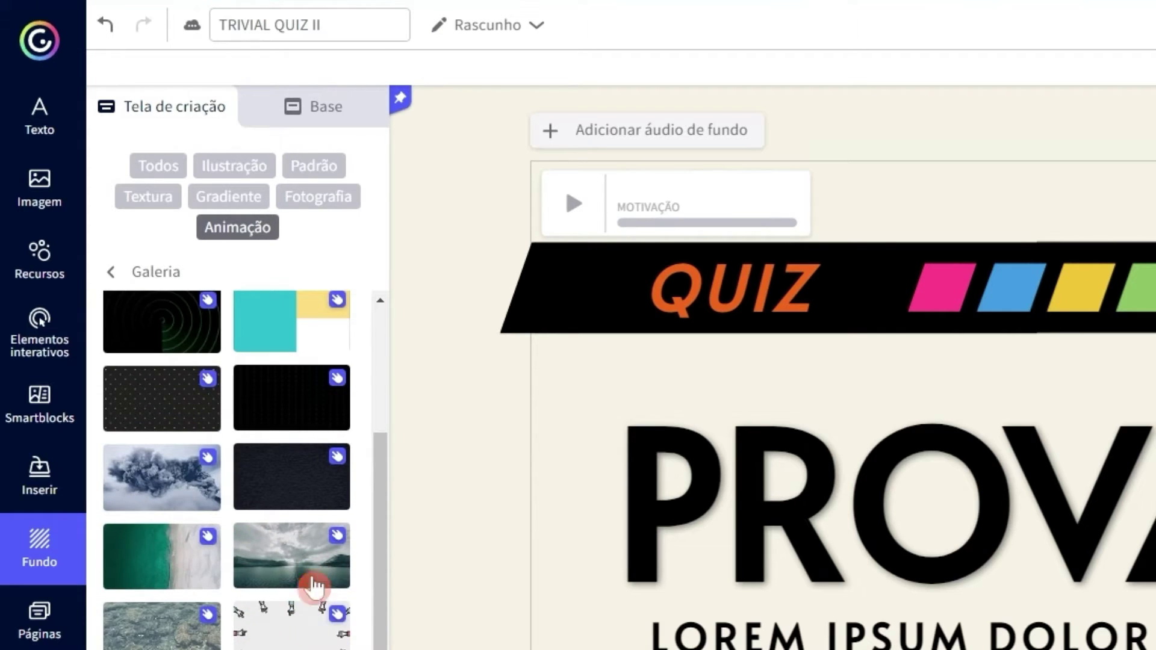
{"action": "scroll", "coordinate": [280, 614], "scroll_direction": "down", "scroll_amount": 6}
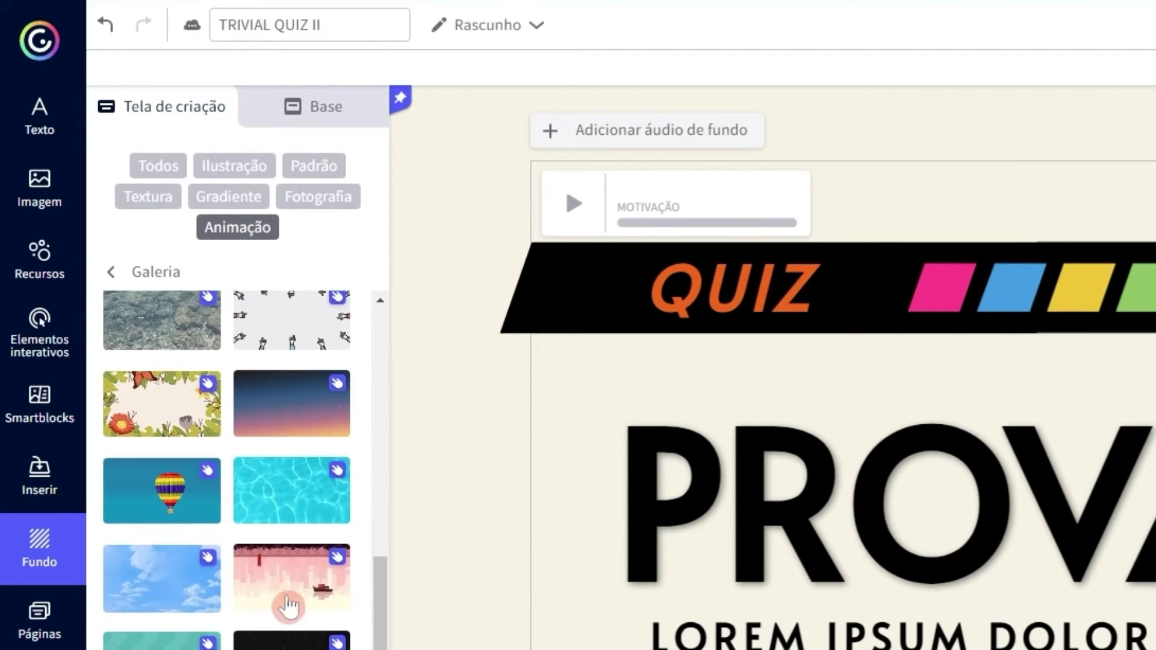
{"action": "scroll", "coordinate": [283, 611], "scroll_direction": "down", "scroll_amount": 5}
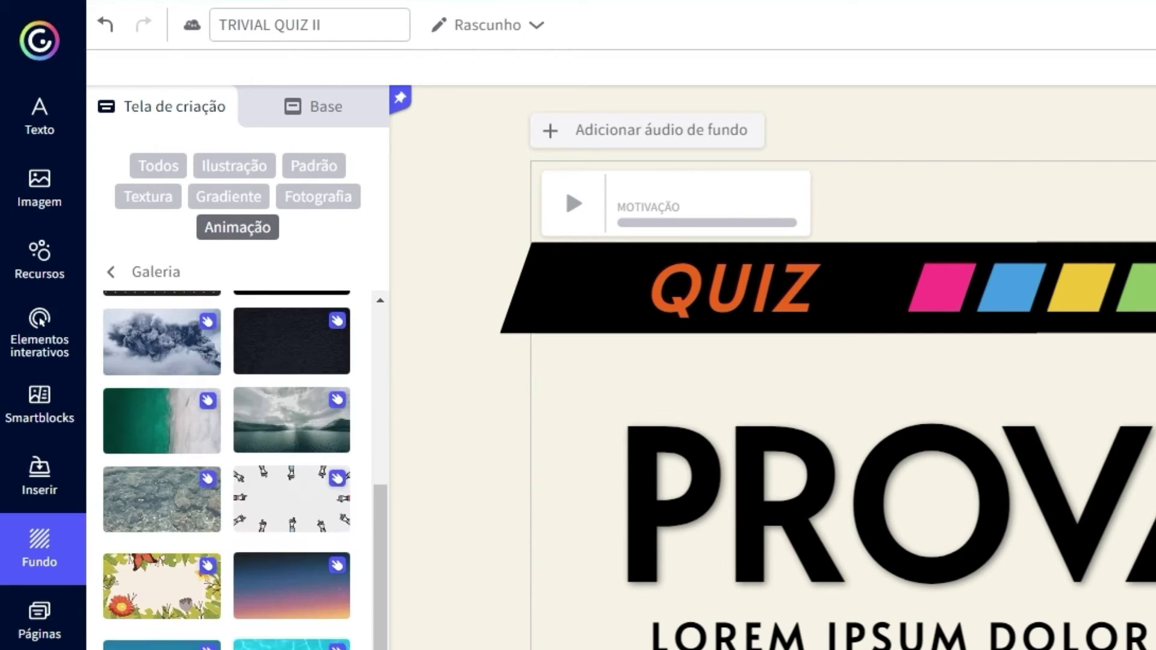
{"action": "left_click", "coordinate": [157, 484]}
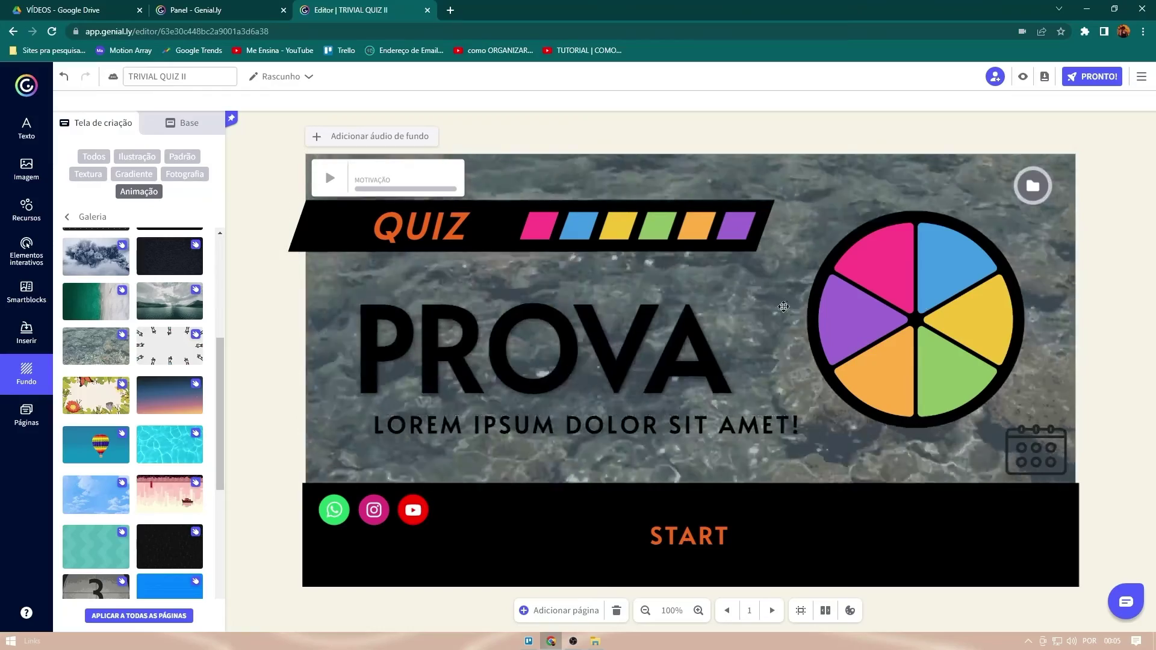
- Examine the background options for the base area around the canvas, including upload, link, colours, gallery and Pixabay
{"action": "left_click", "coordinate": [202, 129]}
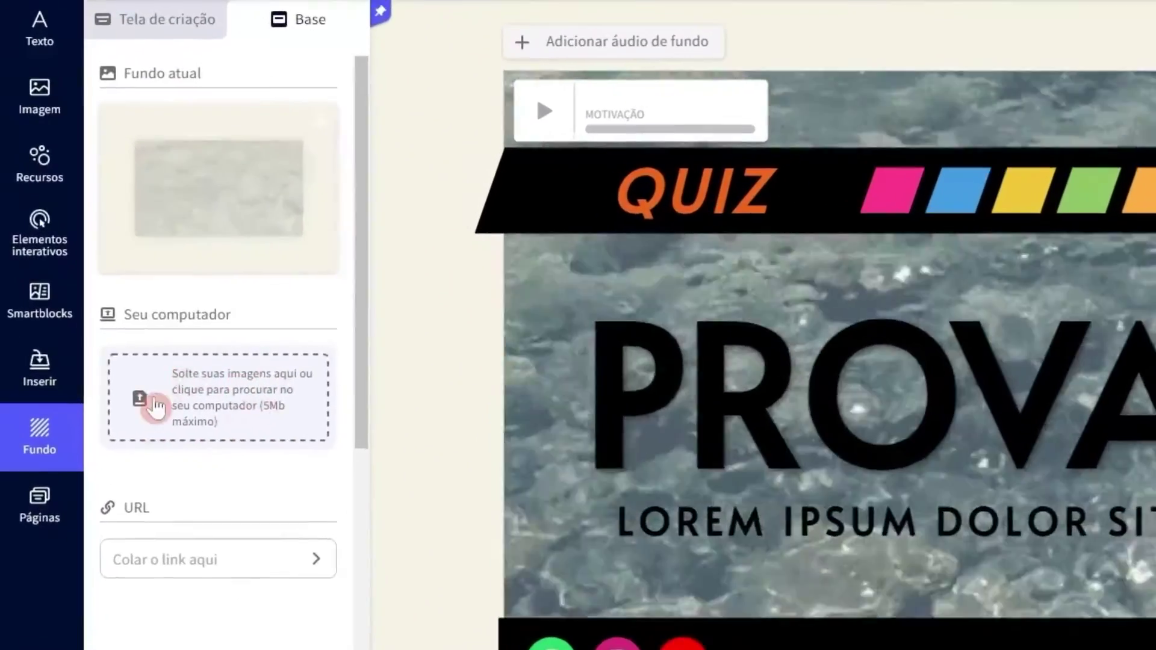
{"action": "scroll", "coordinate": [109, 367], "scroll_direction": "down", "scroll_amount": 1}
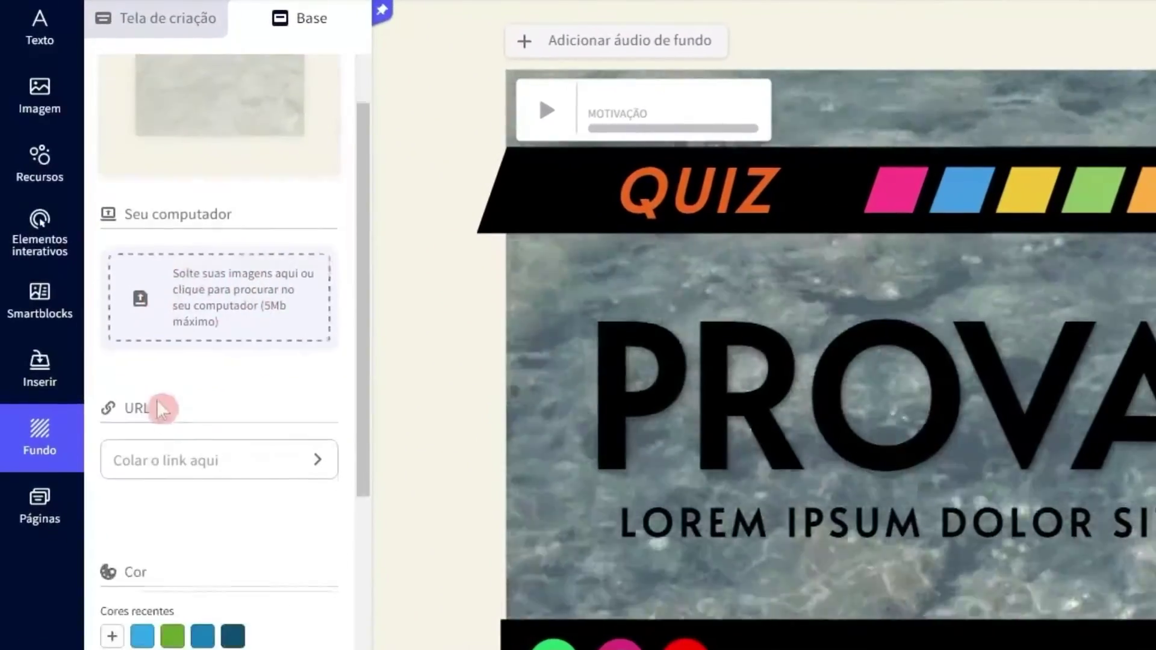
{"action": "scroll", "coordinate": [176, 397], "scroll_direction": "down", "scroll_amount": 1}
{"action": "scroll", "coordinate": [199, 409], "scroll_direction": "down", "scroll_amount": 3}
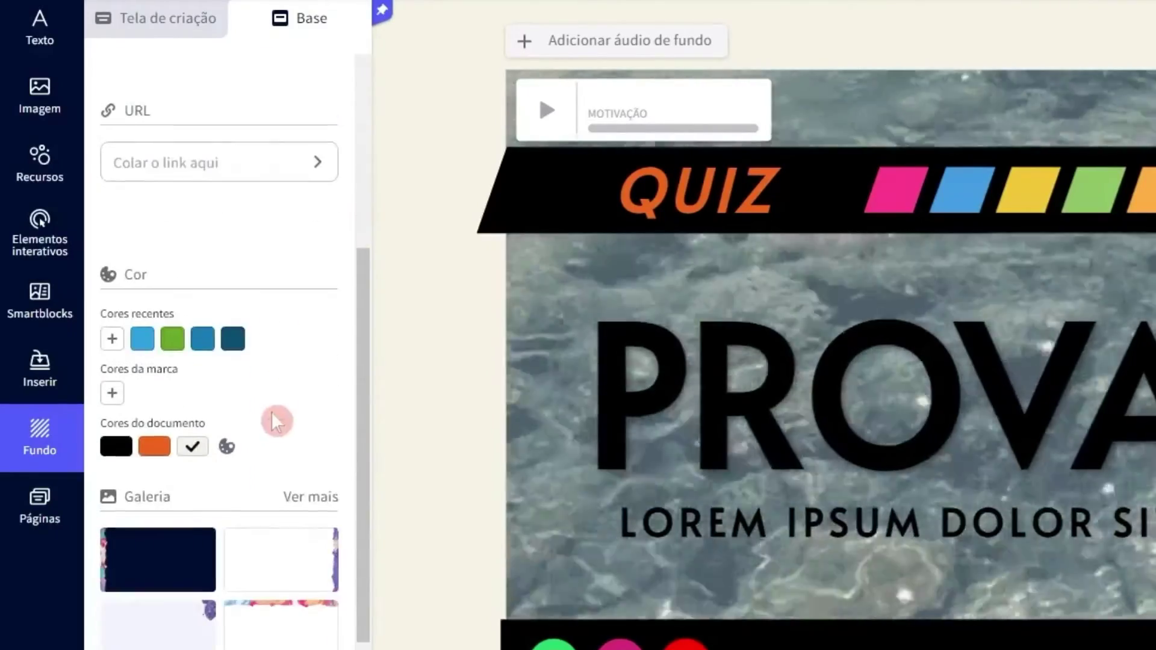
{"action": "scroll", "coordinate": [187, 449], "scroll_direction": "down", "scroll_amount": 3}
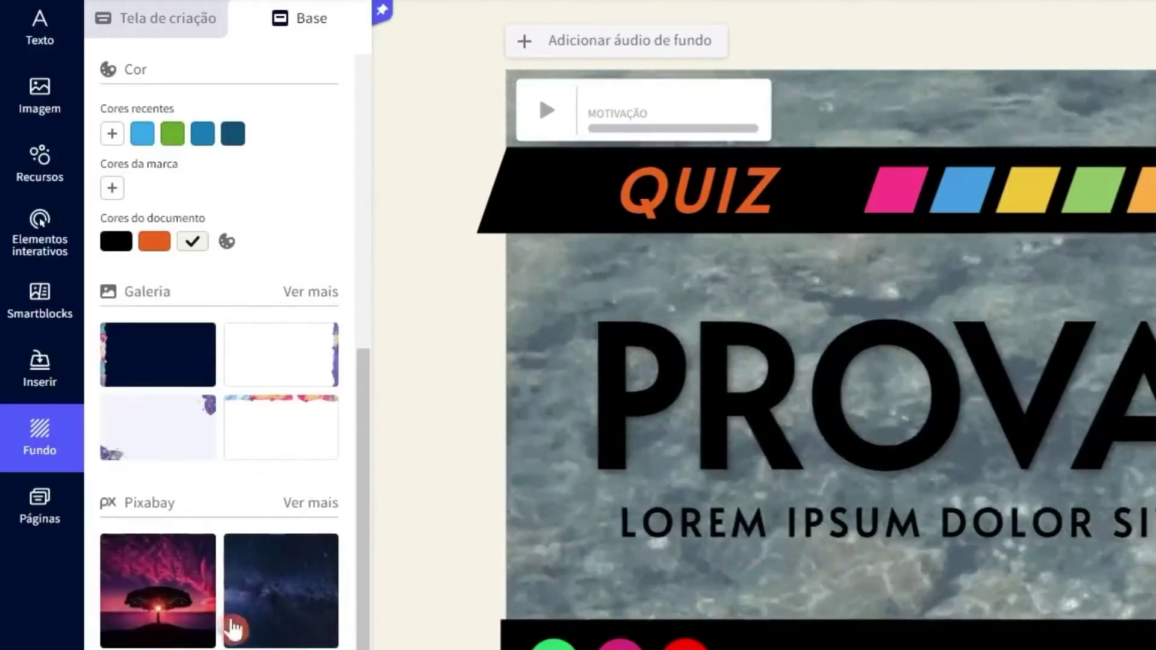
- Open page 2, 01 Films, from the quiz's list of pages
{"action": "left_click", "coordinate": [30, 499]}
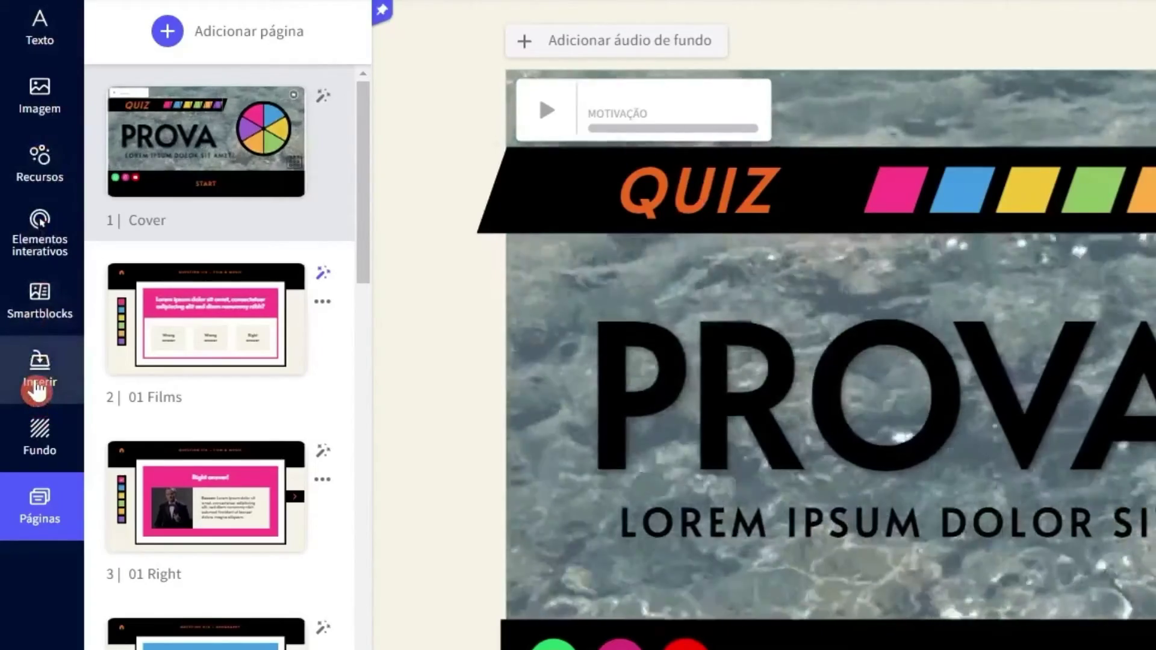
{"action": "left_click", "coordinate": [205, 319]}
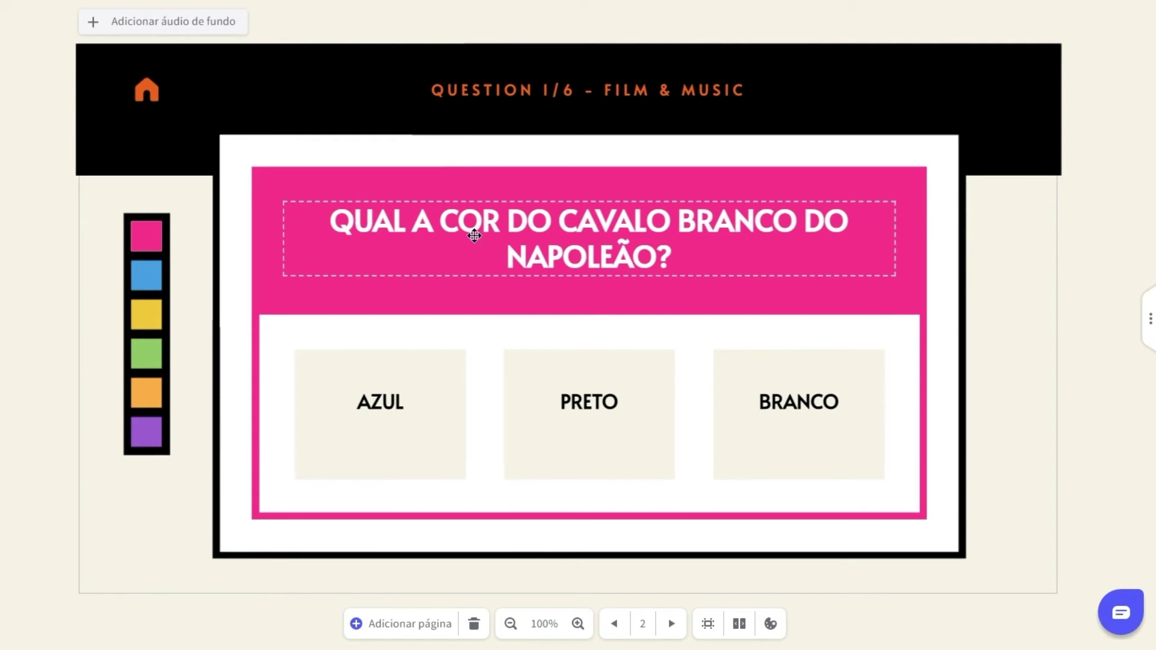
- Recolour the pink question panel on the 01 Films page to dark purple #6D135B
{"action": "left_click", "coordinate": [283, 196]}
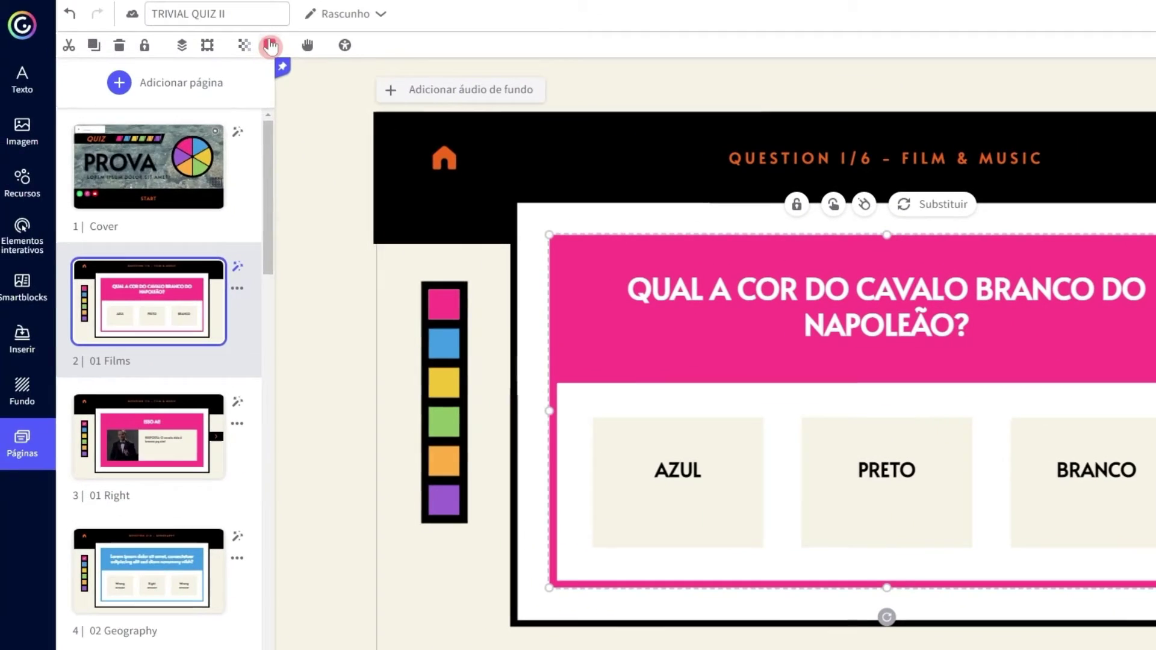
{"action": "left_click", "coordinate": [276, 46]}
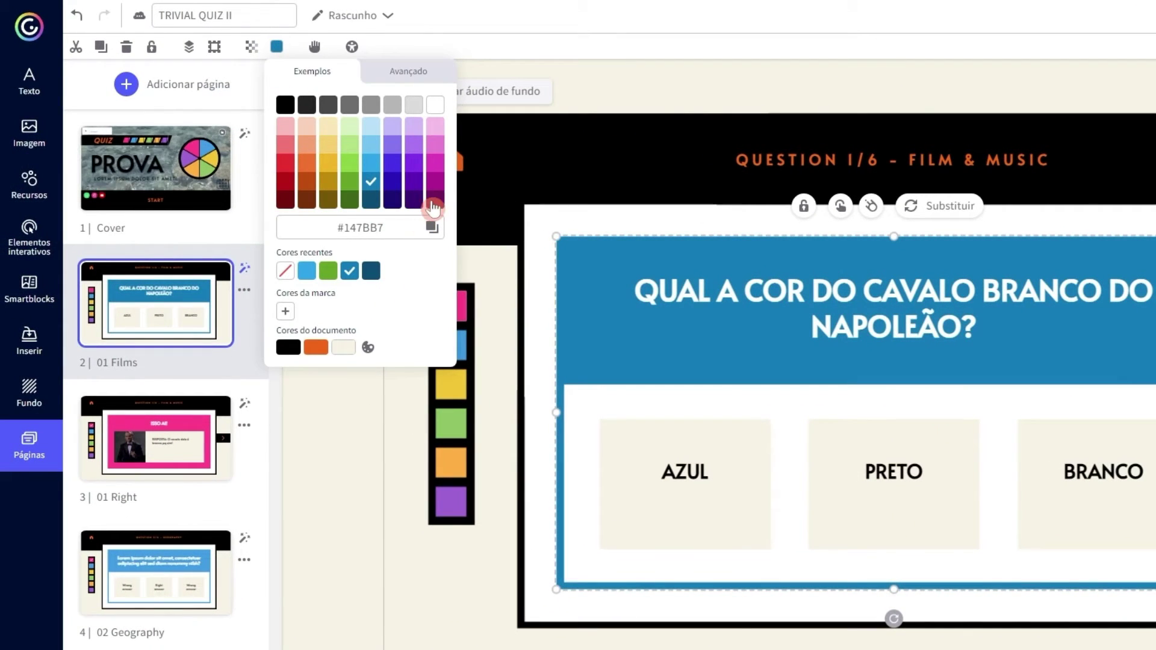
{"action": "left_click", "coordinate": [435, 198]}
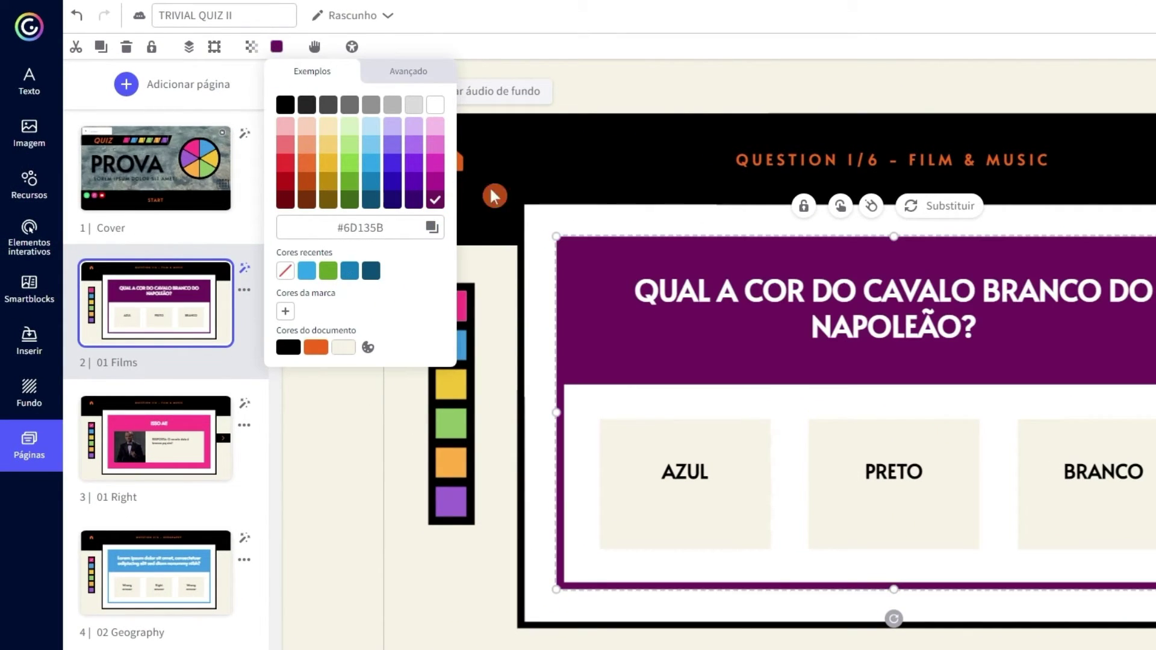
{"action": "left_click", "coordinate": [331, 526]}
- Recolour the pink square in the category colour strip to the same dark purple, #6D135B
{"action": "left_click", "coordinate": [450, 305]}
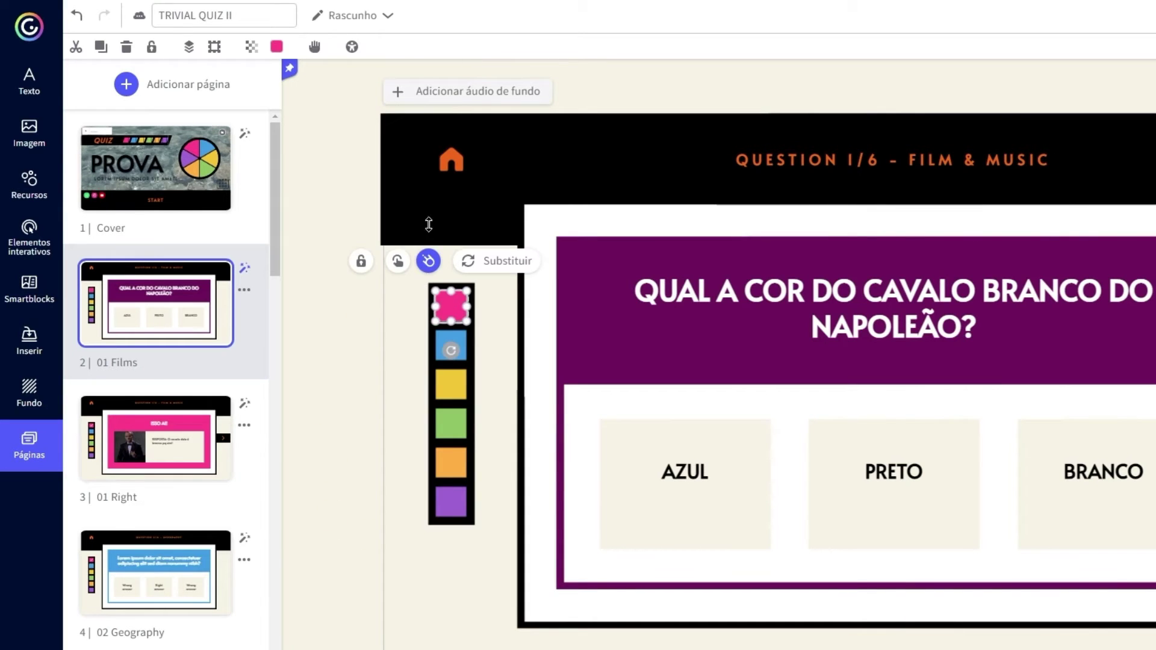
{"action": "left_click", "coordinate": [278, 48]}
{"action": "left_click", "coordinate": [435, 195]}
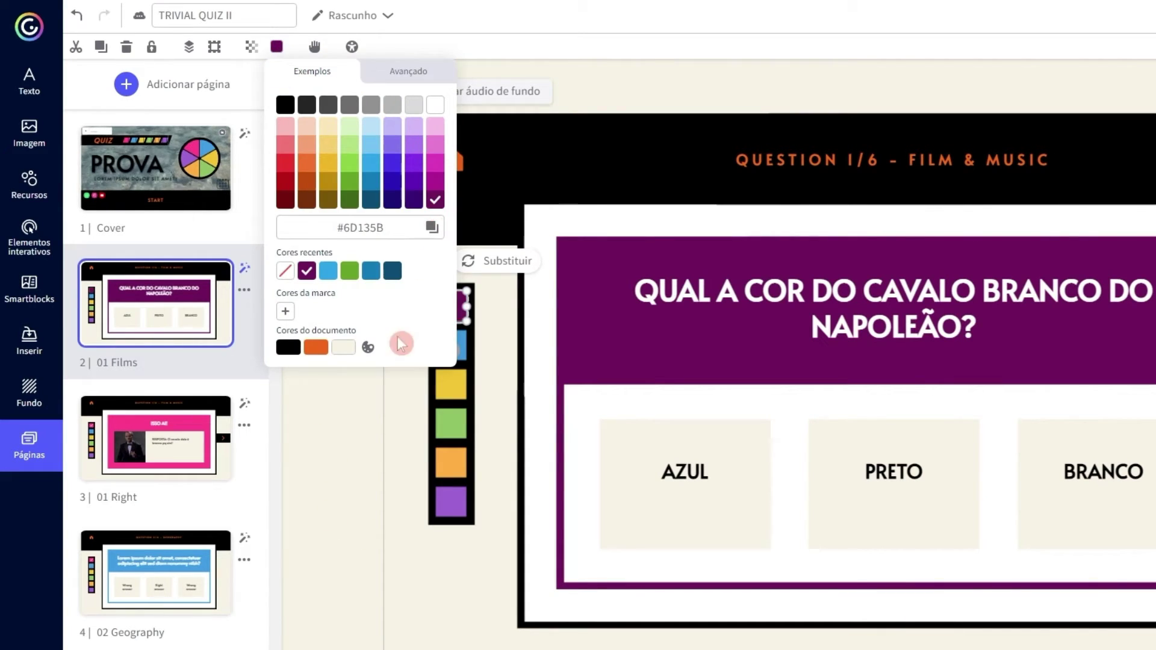
{"action": "left_click", "coordinate": [359, 485]}
{"action": "left_click", "coordinate": [996, 426]}
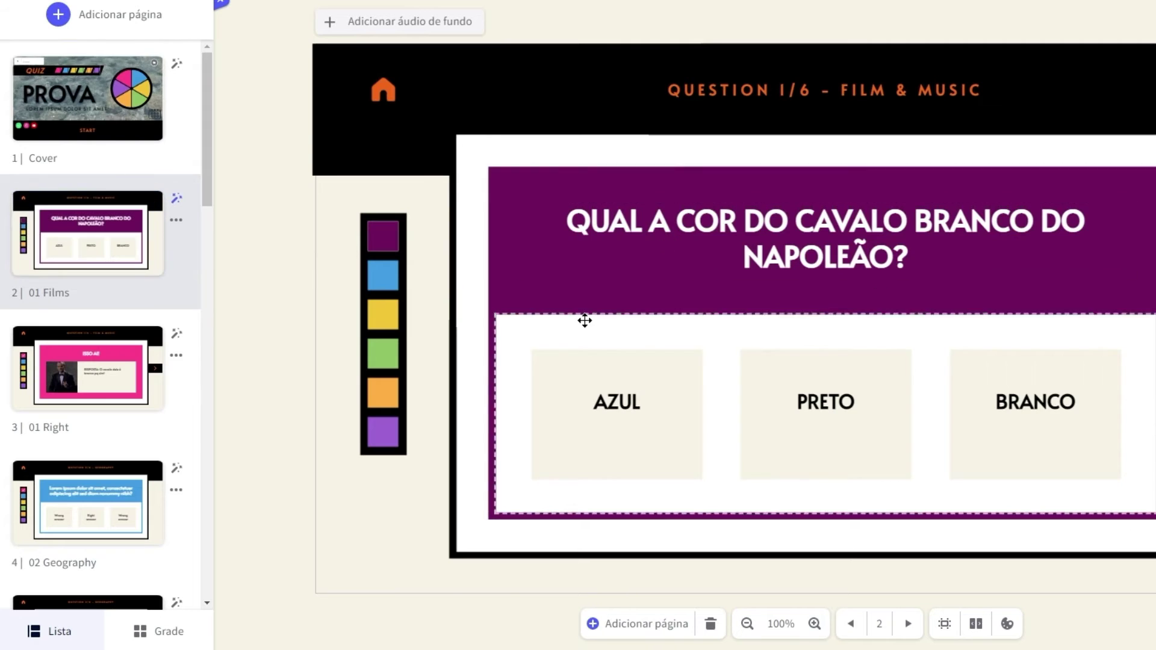
- View the 01 Right, ERROR and 06 Art pages to compare the quiz's answer flow, and return to 01 Films
{"action": "key", "text": "Down"}
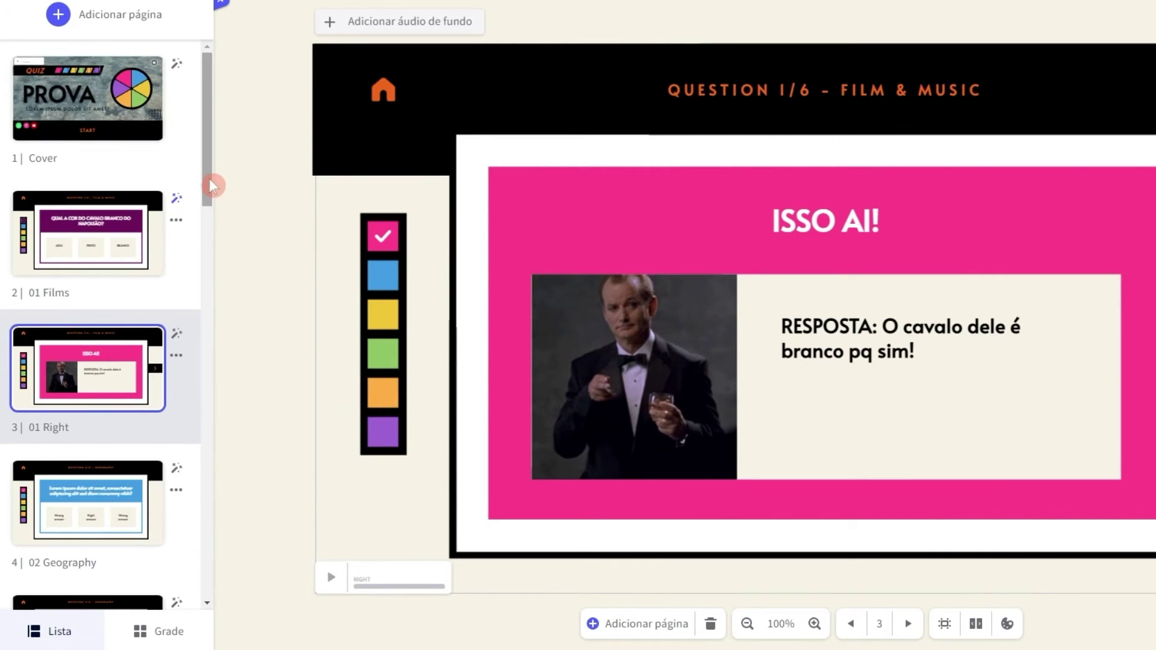
{"action": "left_click_drag", "start_coordinate": [212, 185], "coordinate": [211, 588]}
{"action": "left_click", "coordinate": [98, 545]}
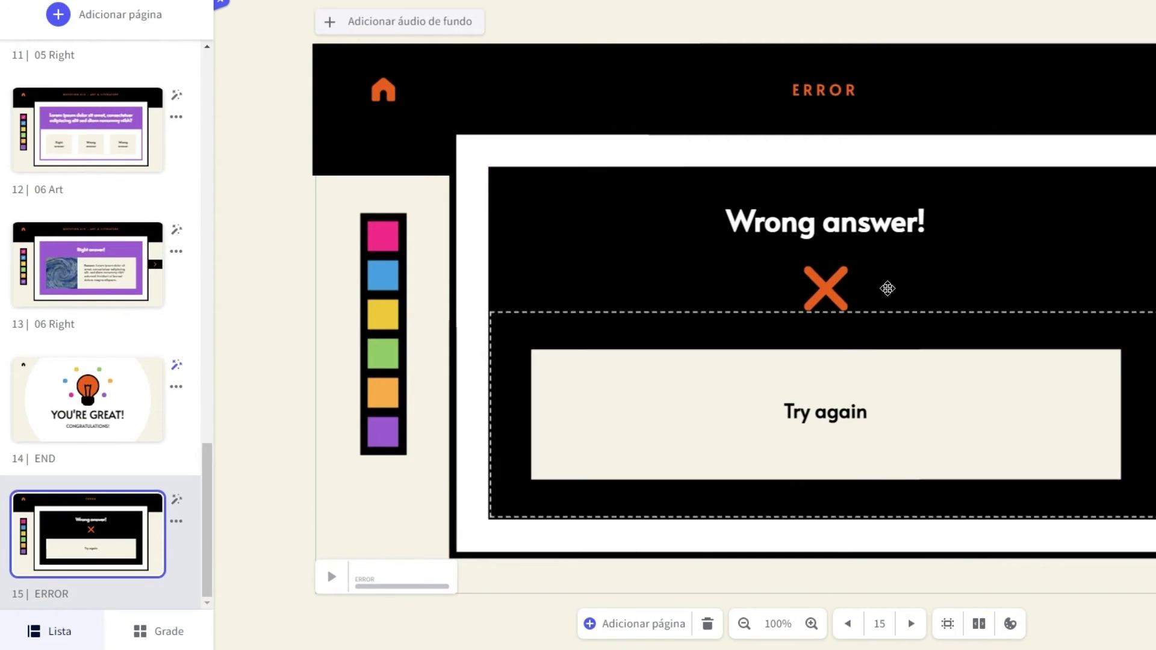
{"action": "left_click", "coordinate": [78, 120]}
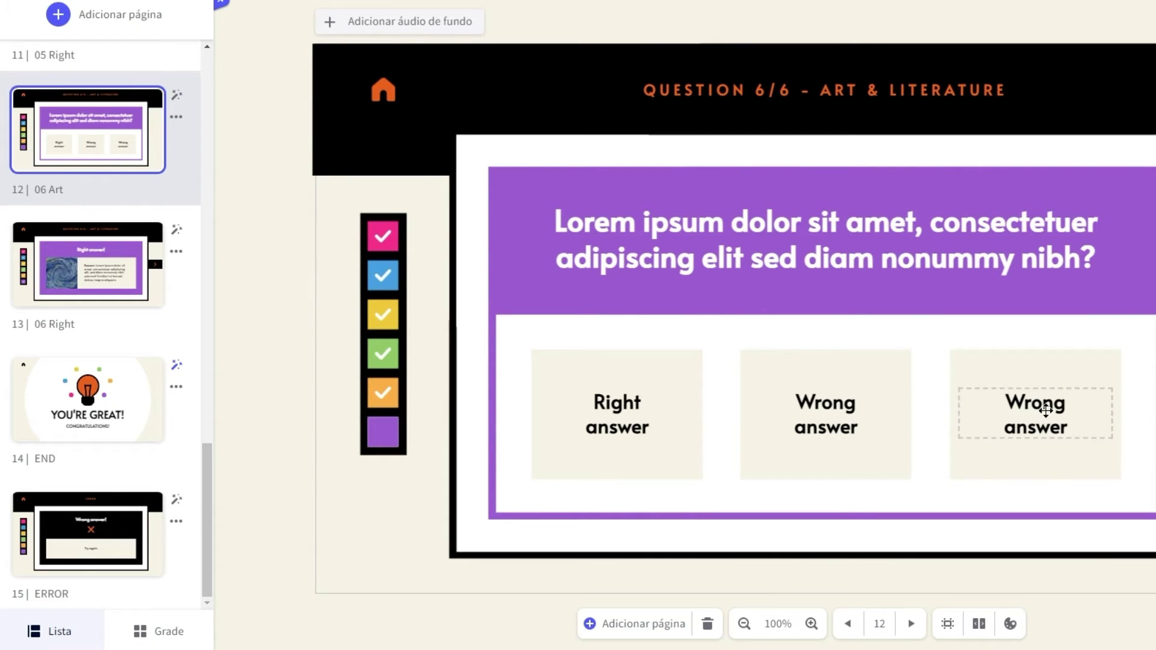
{"action": "left_click", "coordinate": [41, 549]}
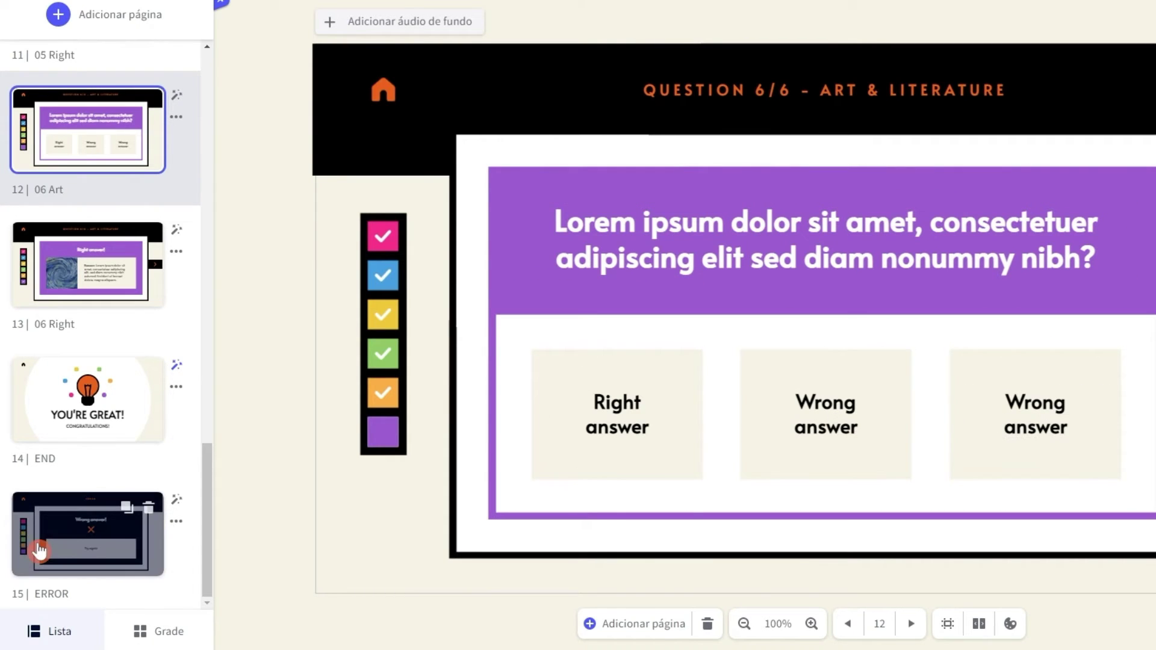
{"action": "left_click_drag", "start_coordinate": [200, 498], "coordinate": [201, 85]}
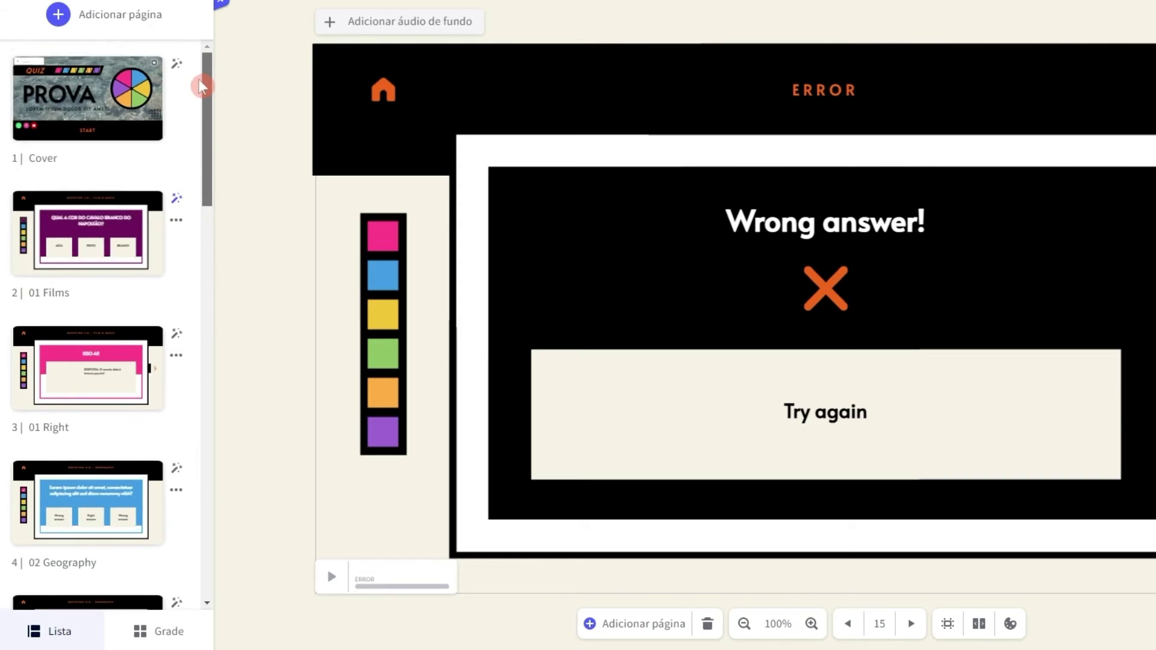
{"action": "left_click", "coordinate": [78, 234]}
{"action": "key", "text": "Down"}
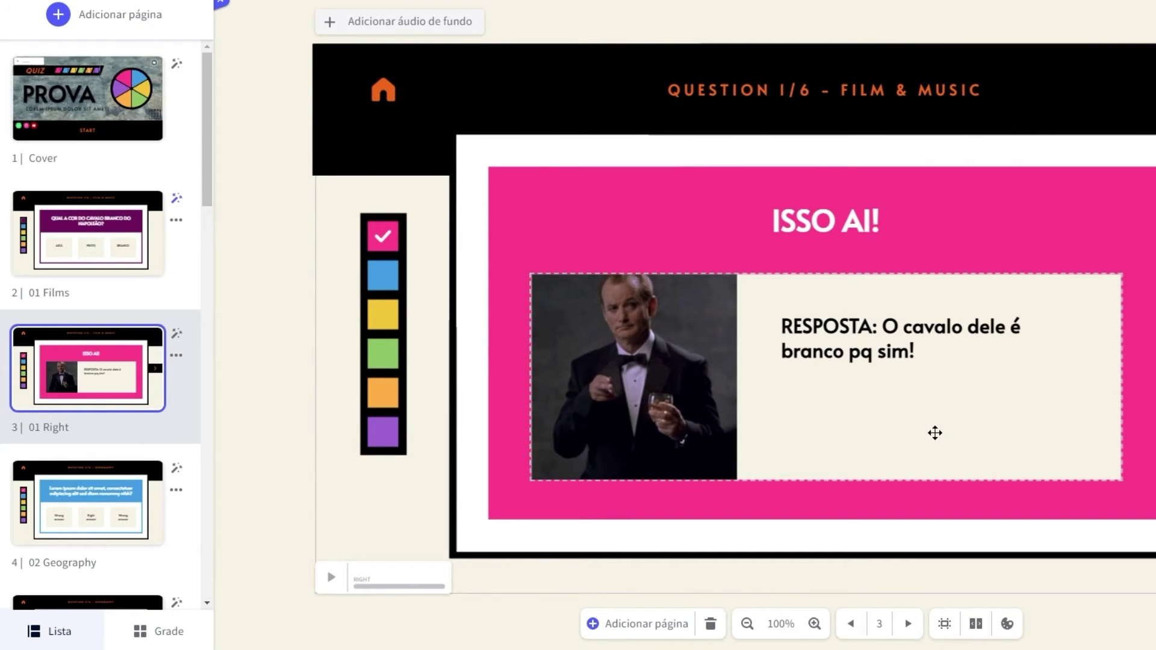
{"action": "key", "text": "Up"}
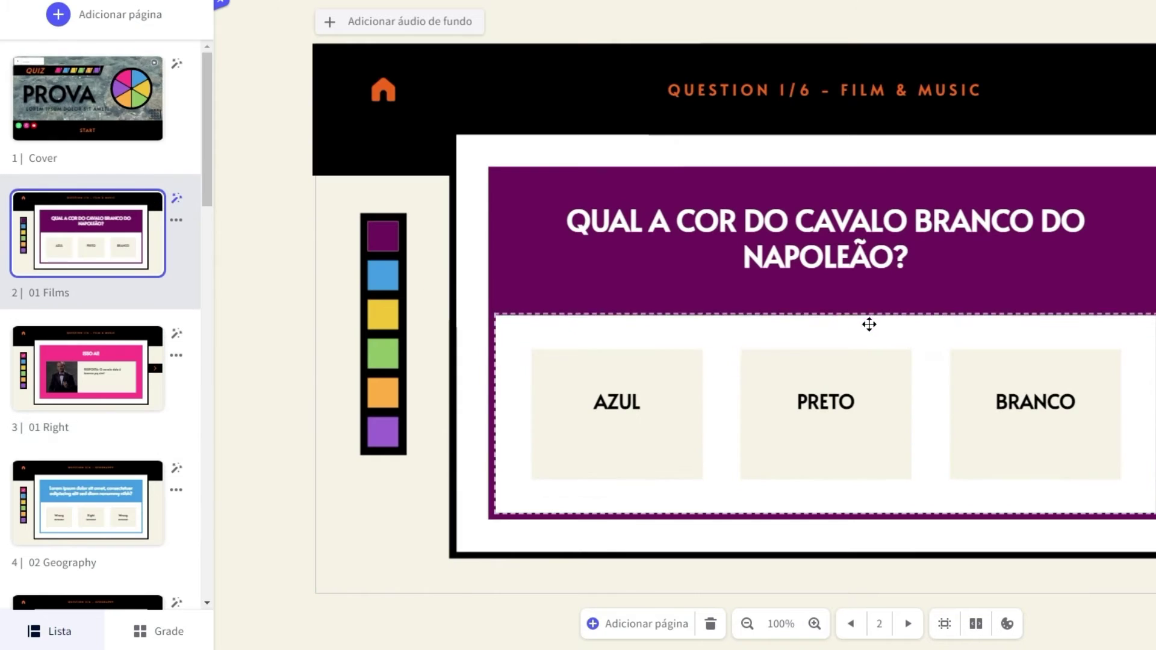
- Check which page the AZUL answer links to and locate that page in the list of pages
{"action": "left_click", "coordinate": [640, 403]}
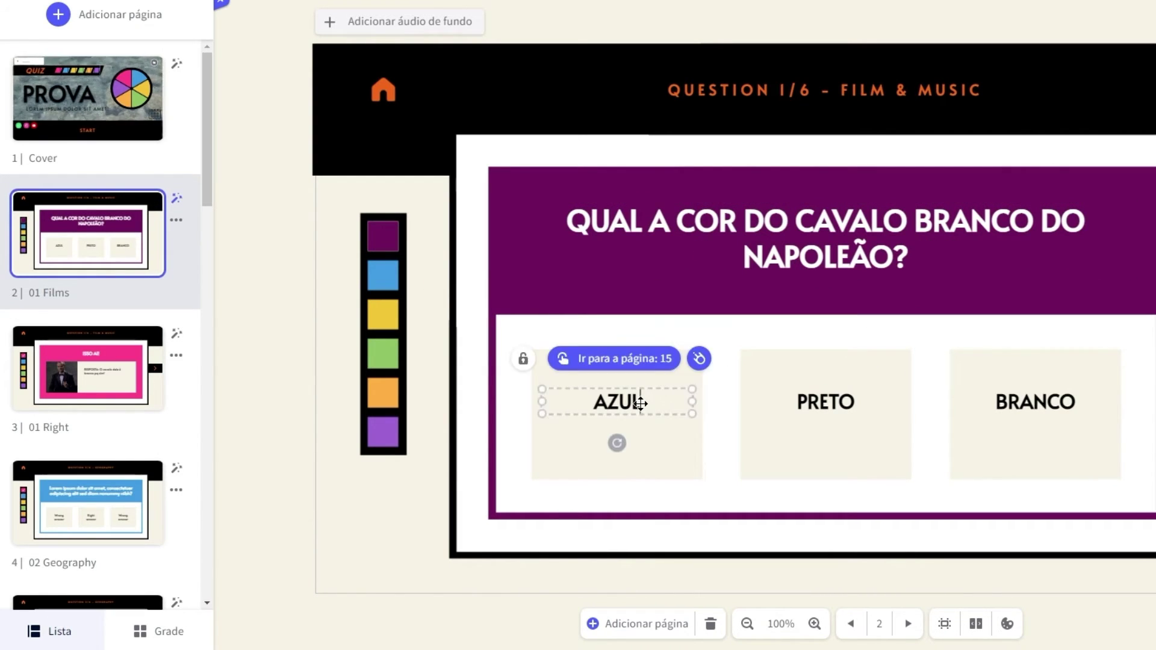
{"action": "left_click", "coordinate": [639, 404]}
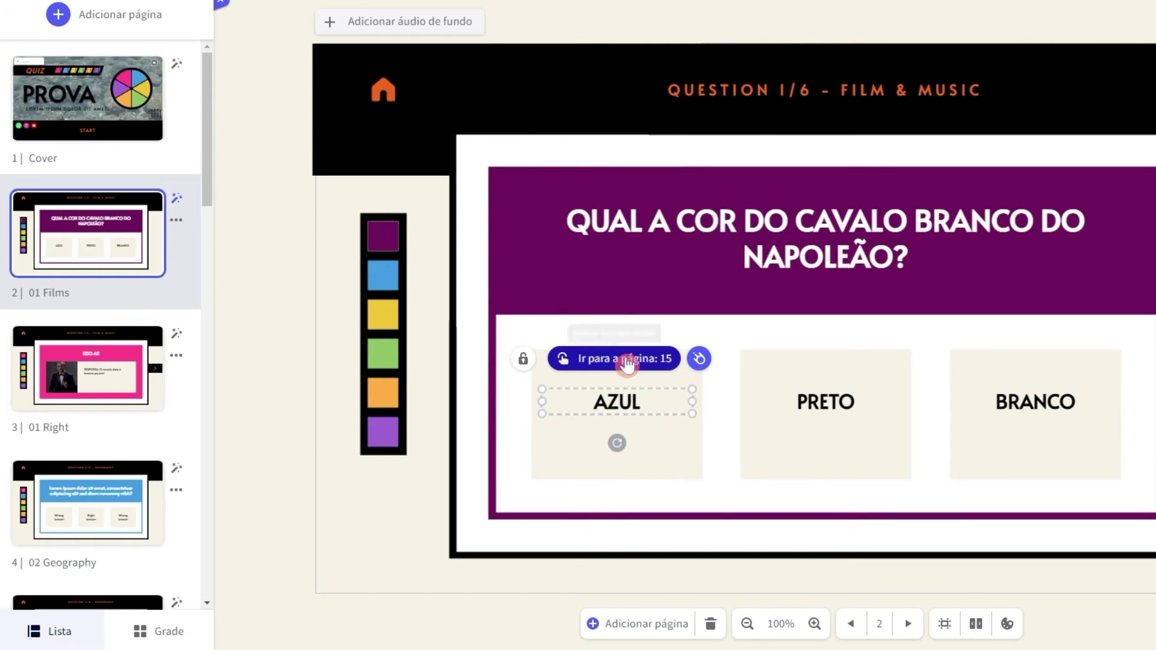
{"action": "scroll", "coordinate": [214, 219], "scroll_direction": "down", "scroll_amount": 1}
{"action": "left_click_drag", "start_coordinate": [211, 214], "coordinate": [204, 605]}
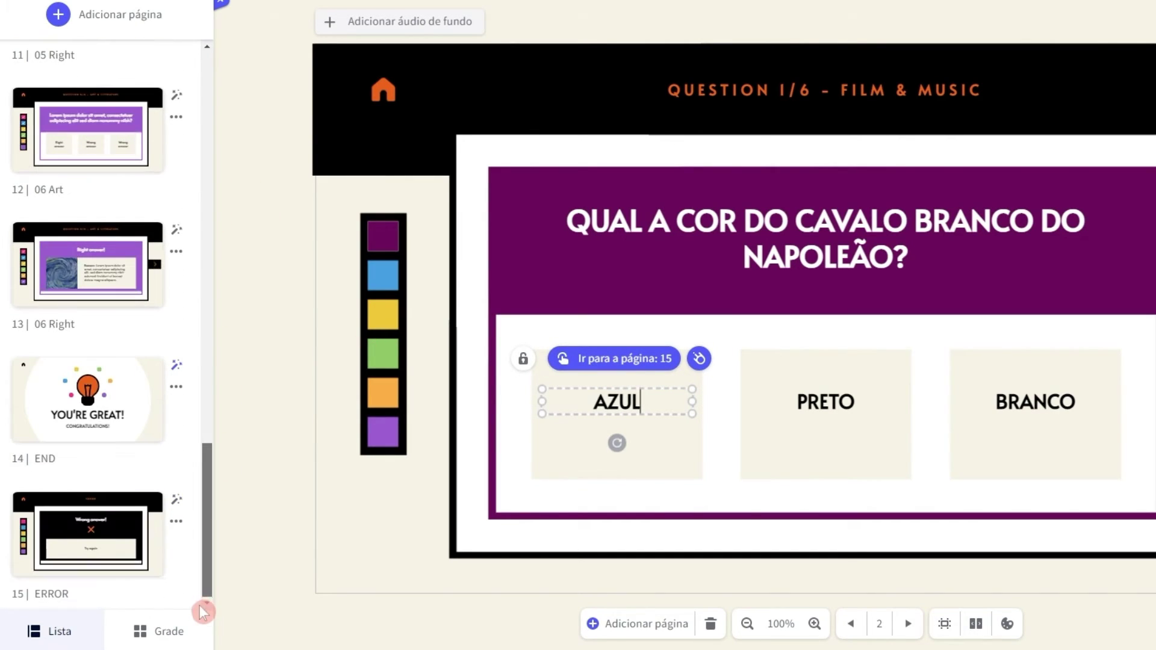
- Check the BRANCO answer's page link, view page 3, 01 Right, and return to the 01 Films question
{"action": "left_click", "coordinate": [1045, 442]}
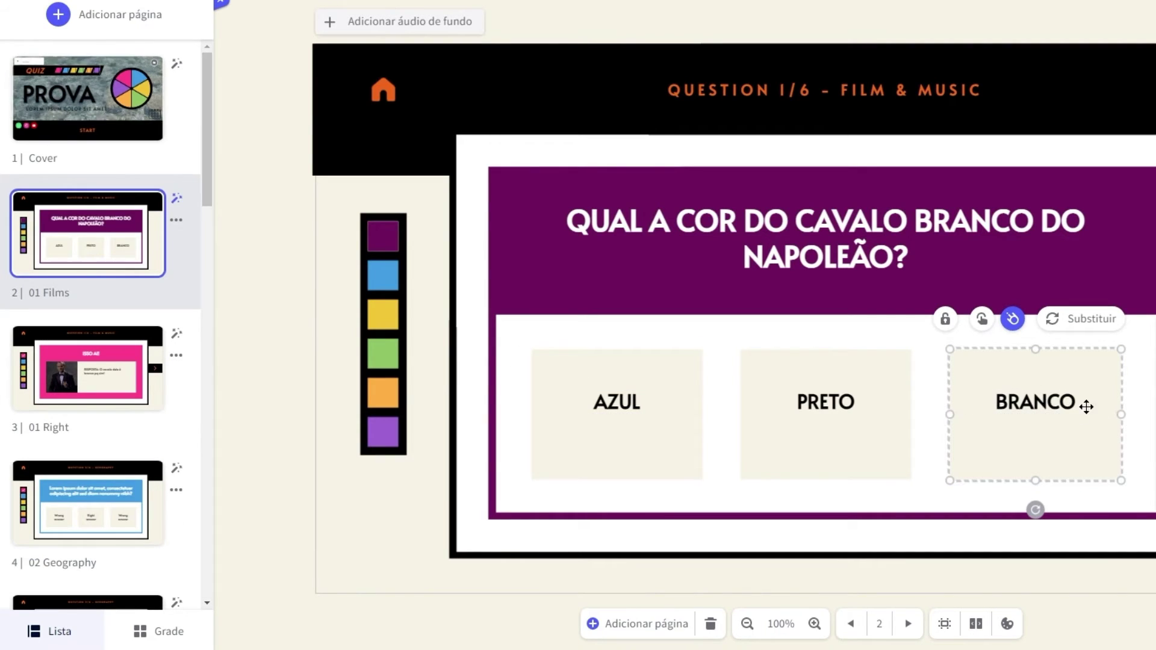
{"action": "left_click", "coordinate": [1051, 403]}
{"action": "left_click", "coordinate": [1041, 372]}
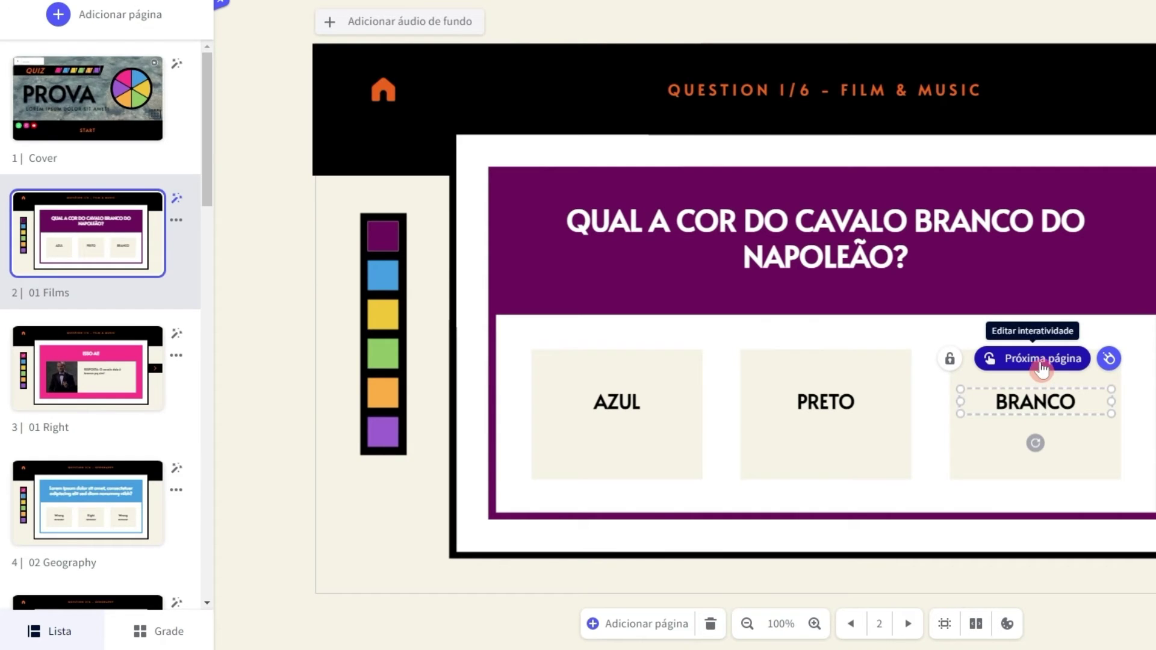
{"action": "left_click", "coordinate": [1048, 401]}
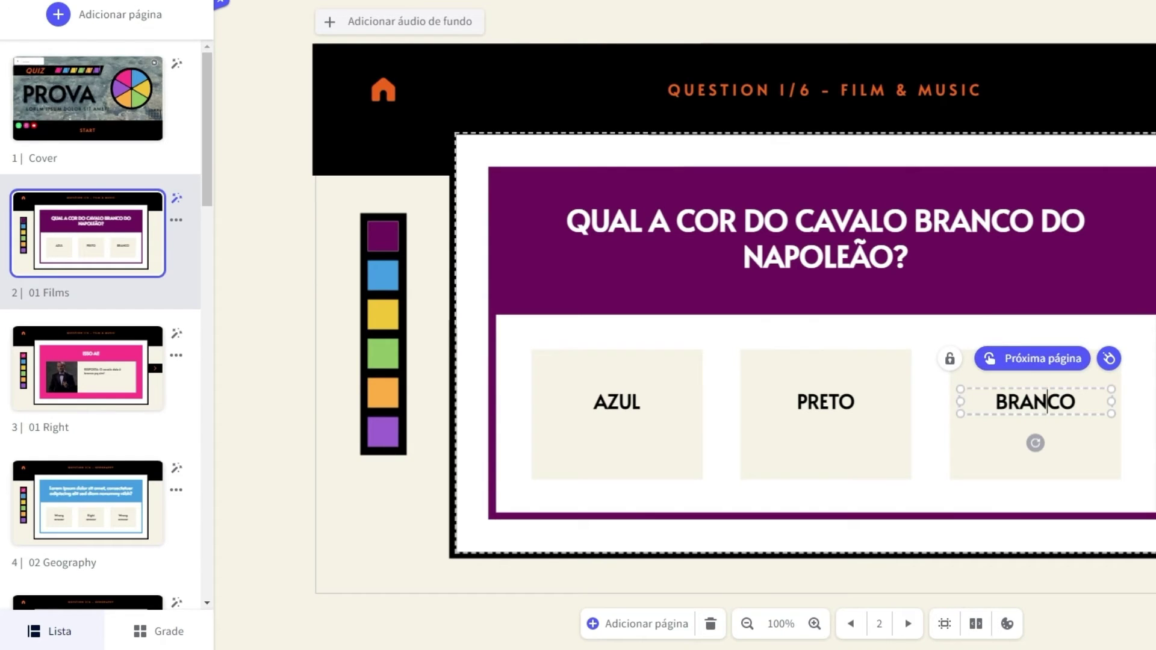
{"action": "left_click", "coordinate": [90, 380]}
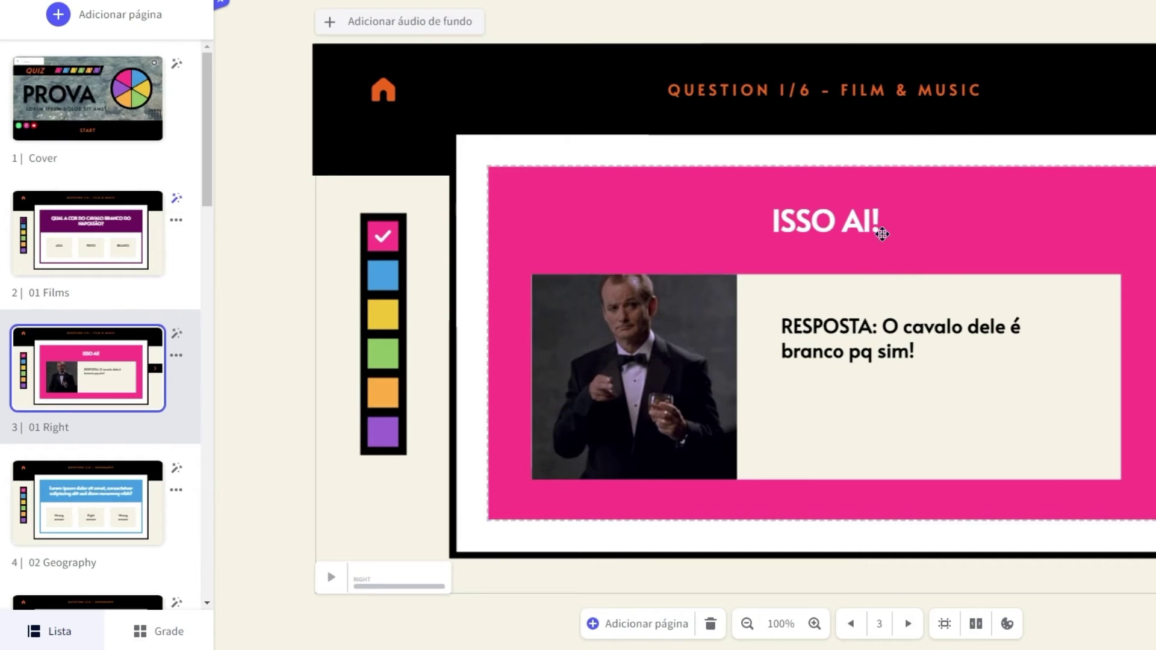
{"action": "left_click", "coordinate": [99, 266]}
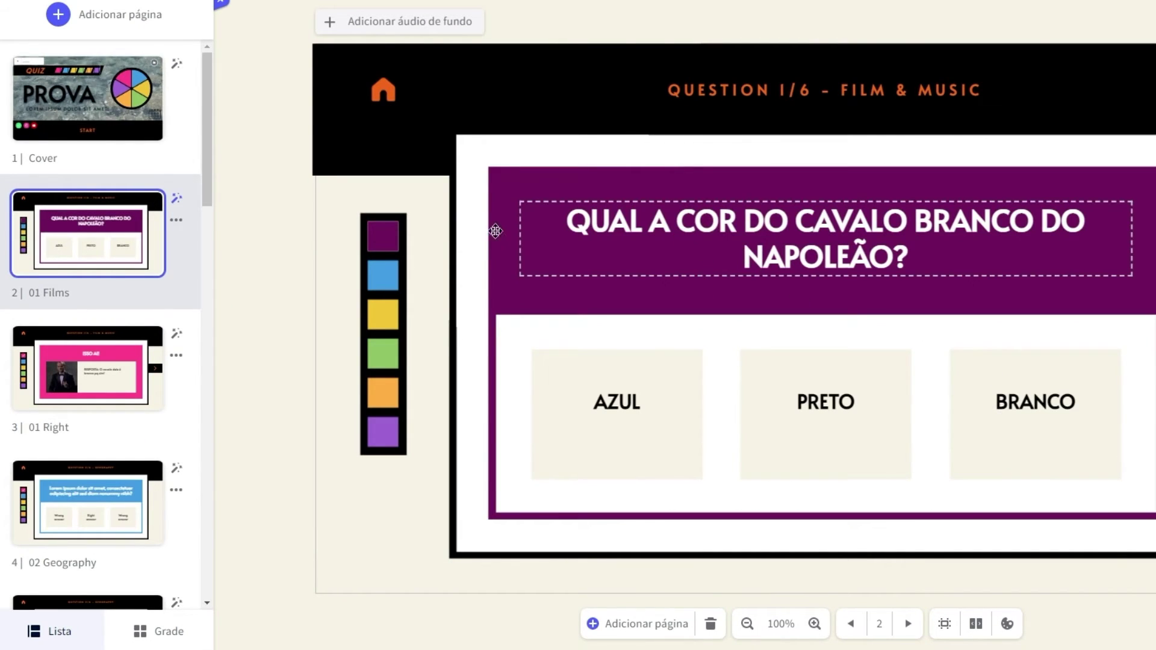
- Examine the PRETO answer's page-link settings and the interactivity types available for the question title
{"action": "left_click", "coordinate": [837, 403]}
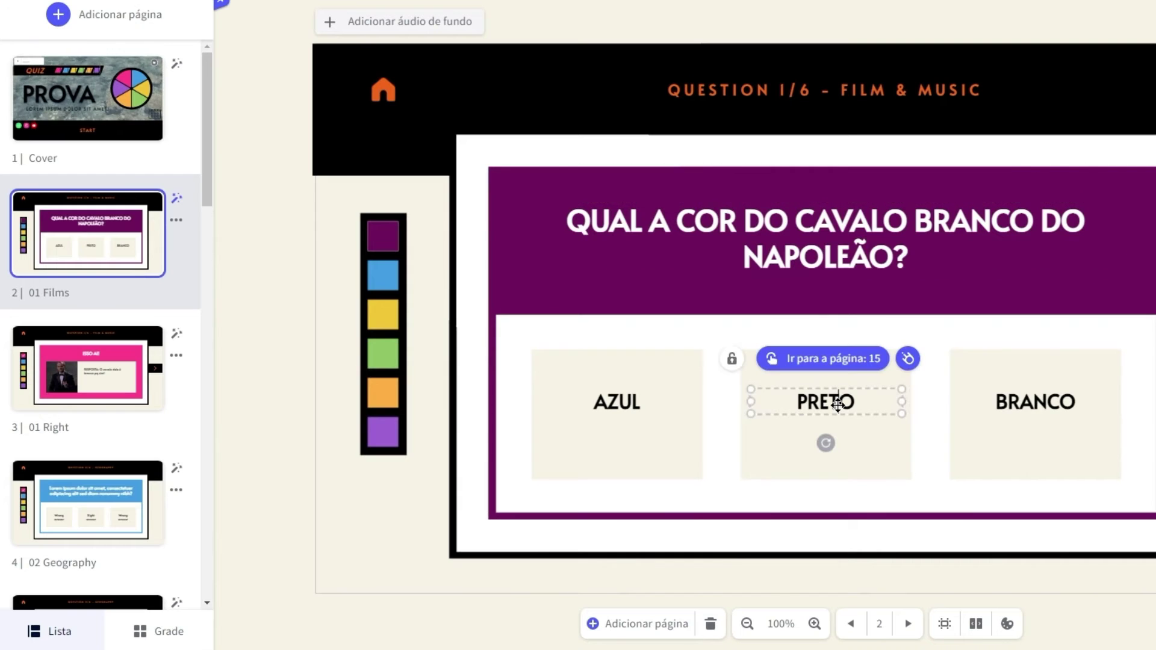
{"action": "left_click", "coordinate": [823, 361]}
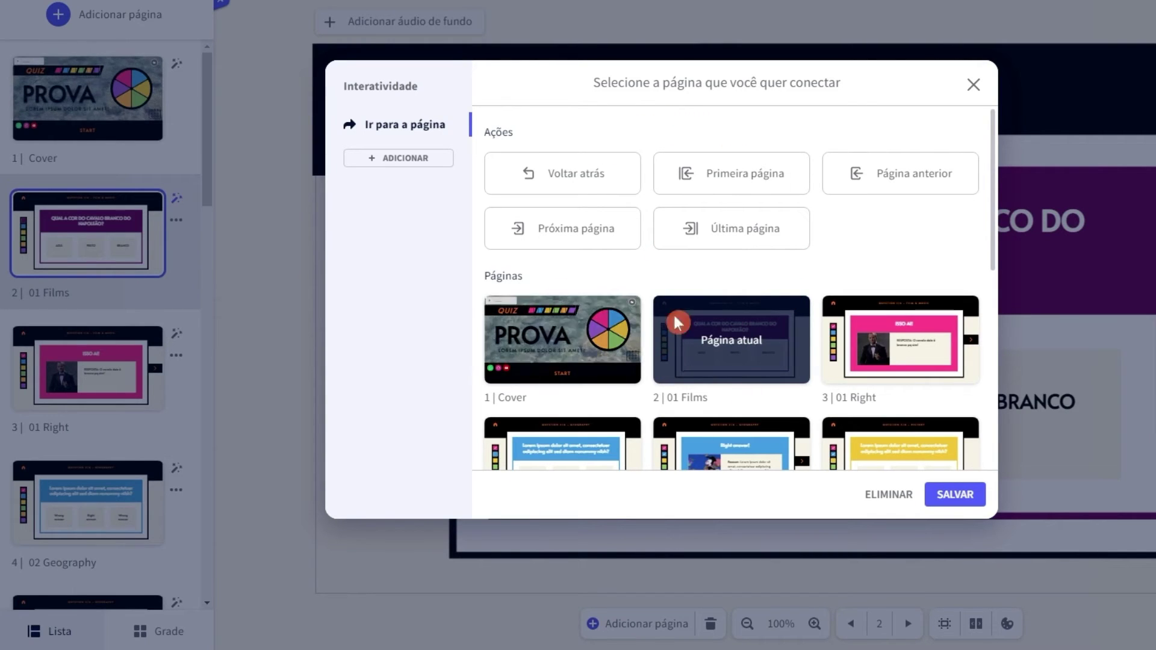
{"action": "left_click", "coordinate": [973, 85]}
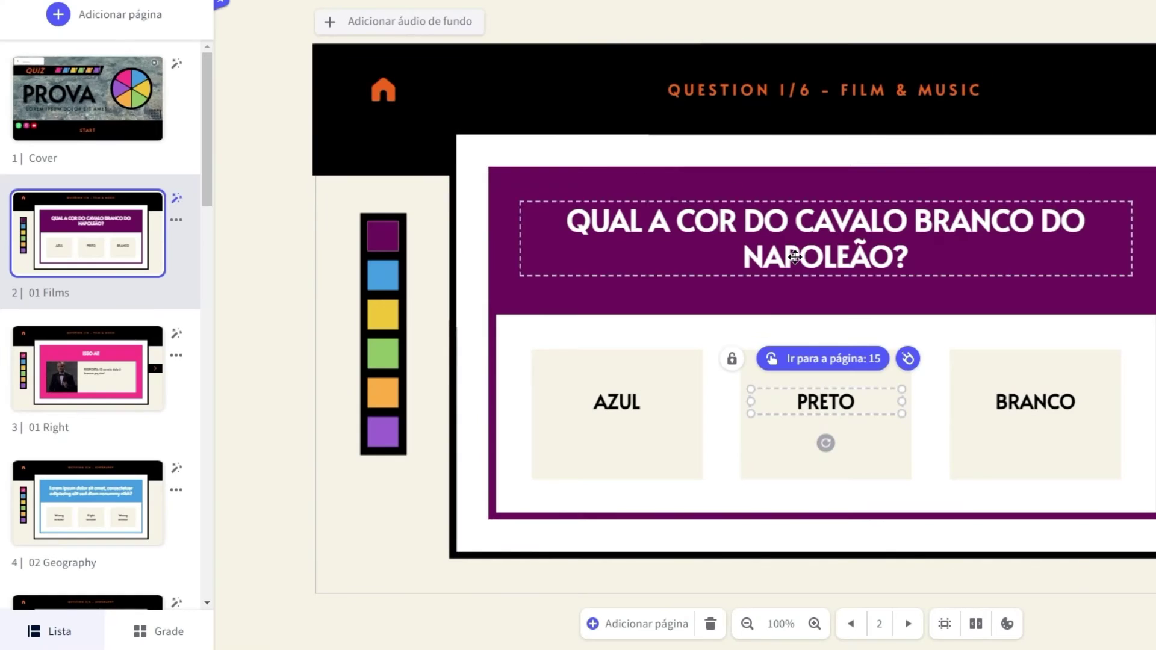
{"action": "left_click", "coordinate": [795, 257]}
{"action": "left_click", "coordinate": [823, 173]}
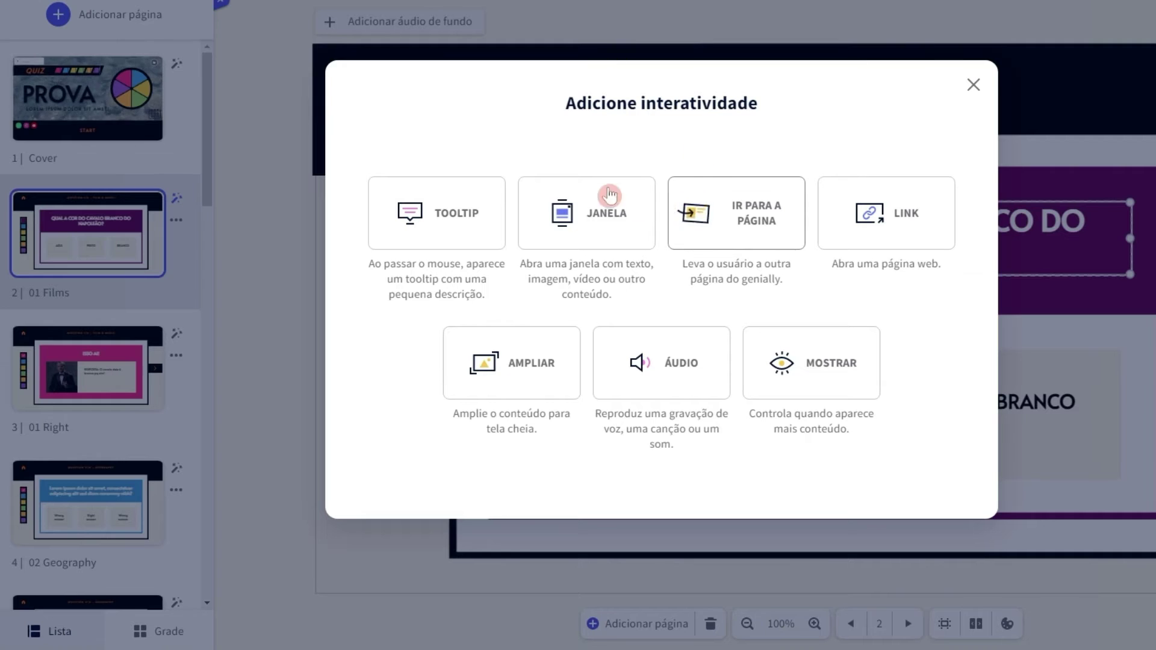
{"action": "left_click", "coordinate": [972, 85]}
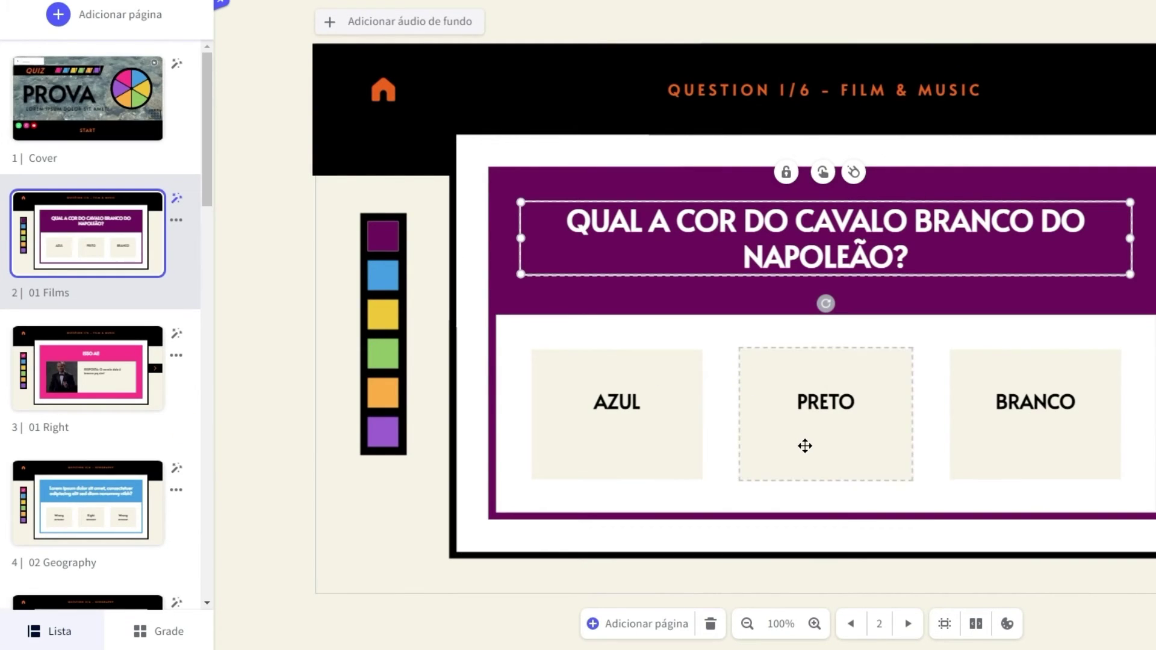
- Examine the BRANCO answer's page-link settings and the pages it can connect to, leaving the link unchanged
{"action": "left_click", "coordinate": [1026, 410]}
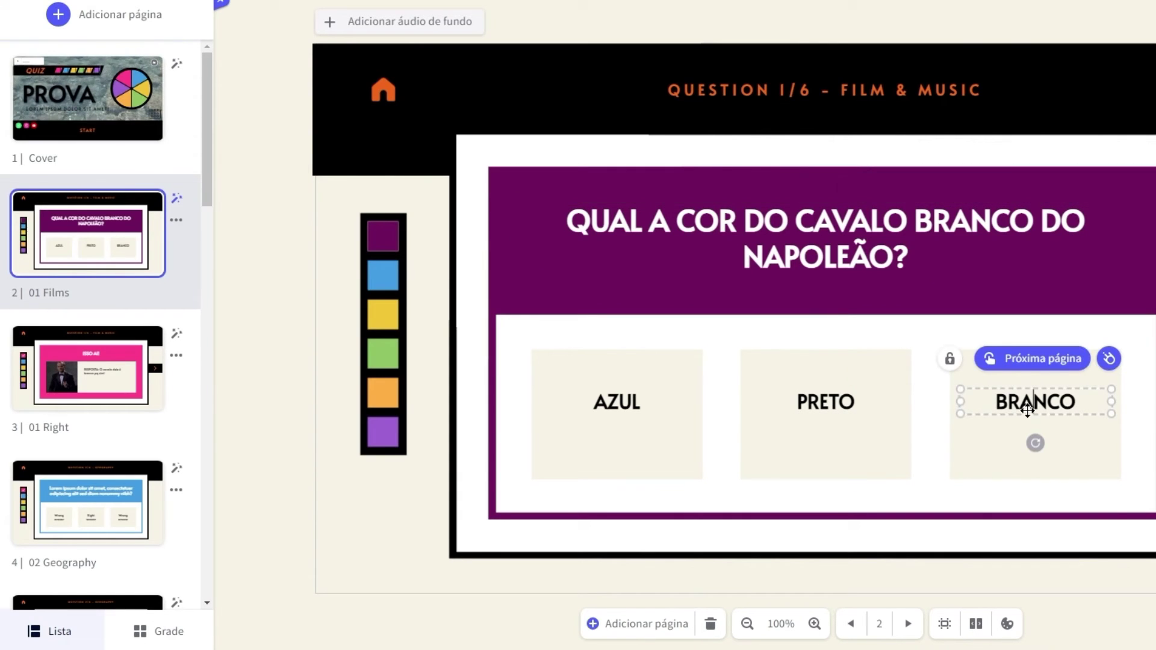
{"action": "left_click", "coordinate": [1032, 374]}
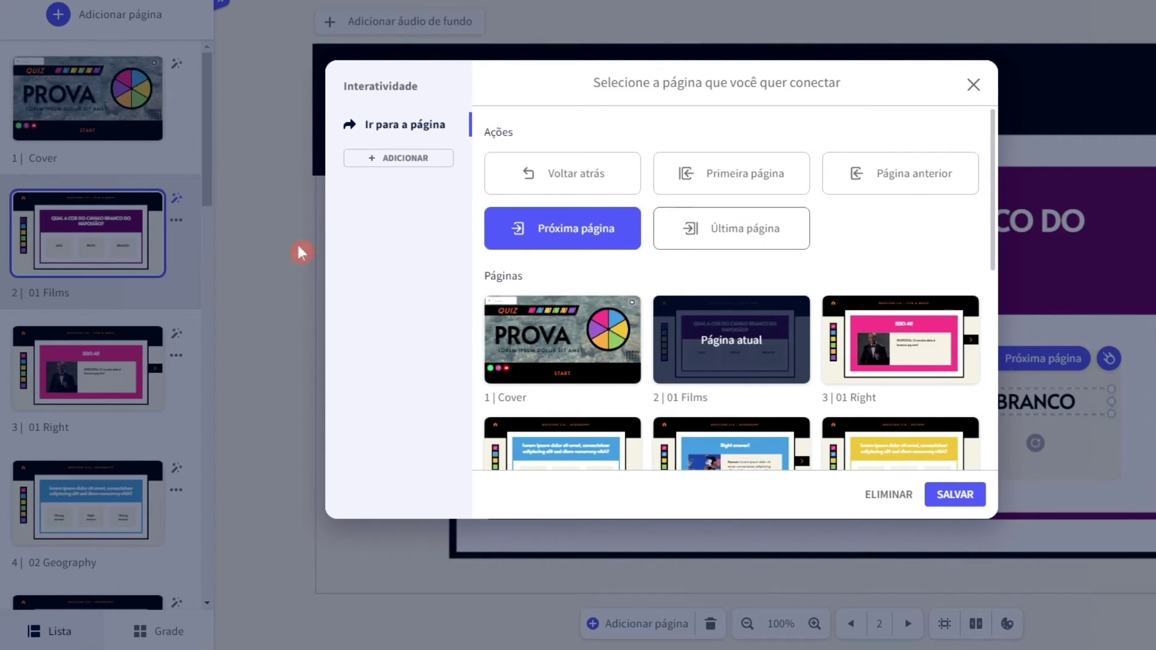
{"action": "scroll", "coordinate": [725, 381], "scroll_direction": "down", "scroll_amount": 7}
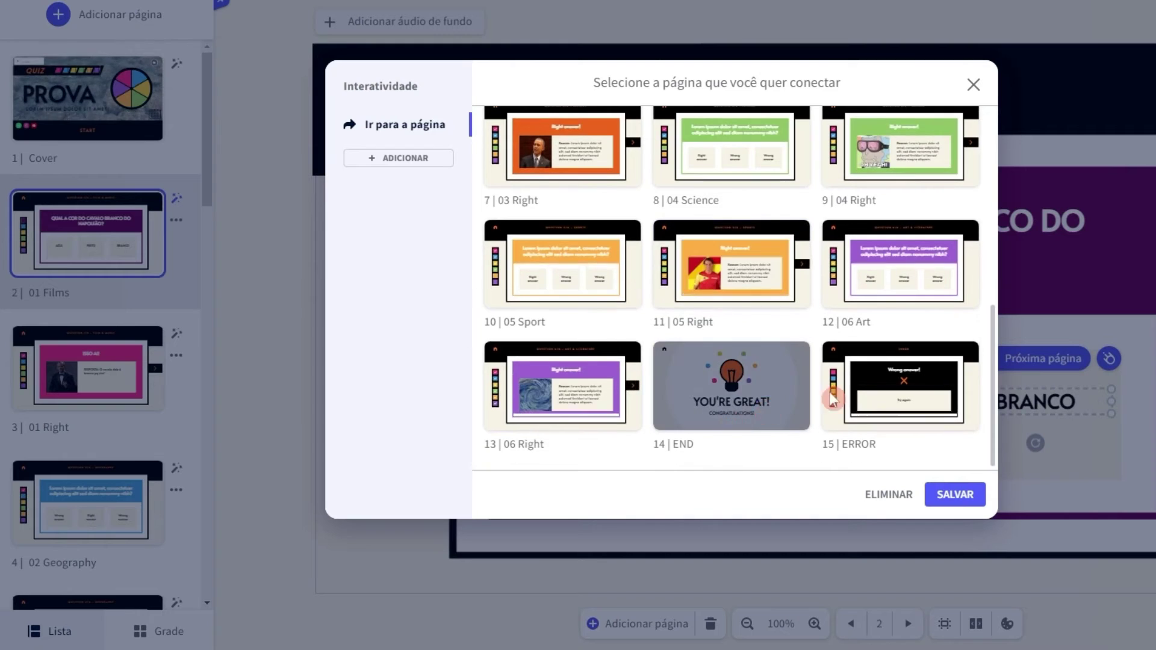
{"action": "scroll", "coordinate": [728, 415], "scroll_direction": "up", "scroll_amount": 3}
{"action": "scroll", "coordinate": [695, 360], "scroll_direction": "up", "scroll_amount": 4}
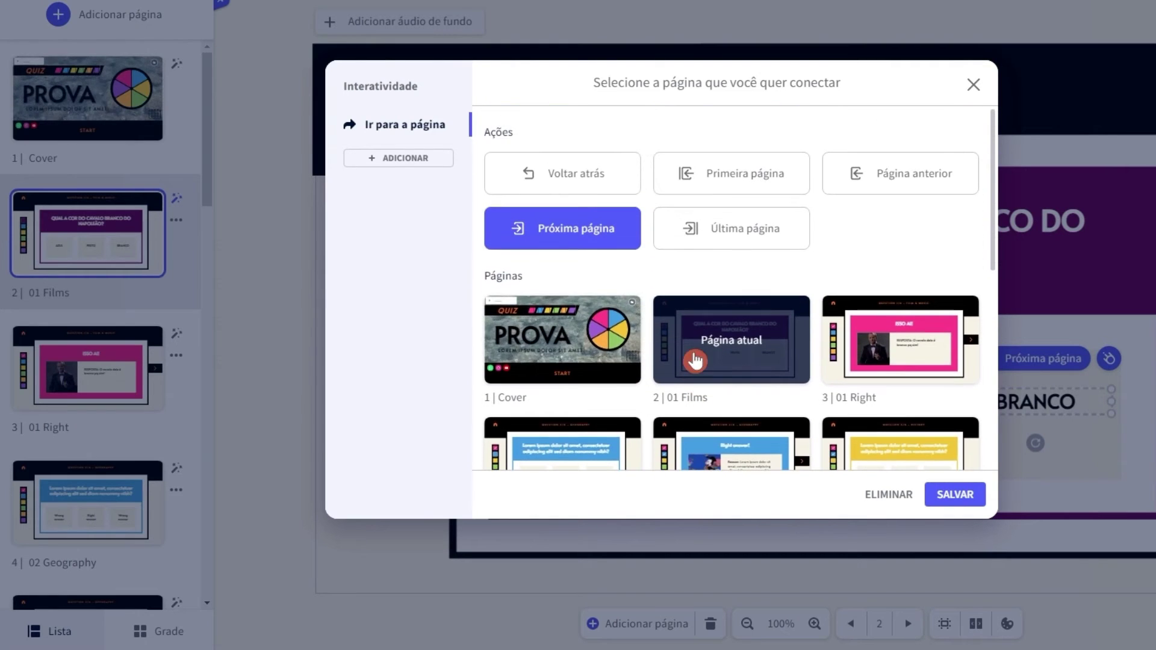
{"action": "left_click", "coordinate": [953, 85]}
- Review the navigation actions offered for the PRETO answer's page link without saving a change
{"action": "left_click", "coordinate": [828, 405]}
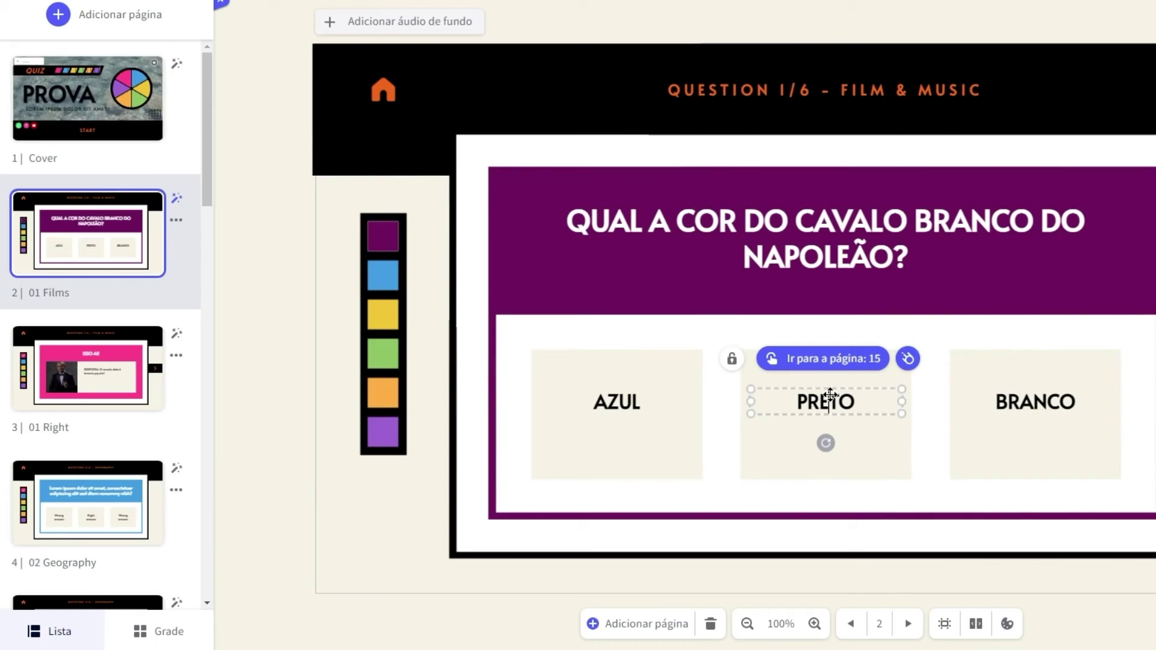
{"action": "left_click", "coordinate": [820, 362]}
{"action": "left_click", "coordinate": [766, 235]}
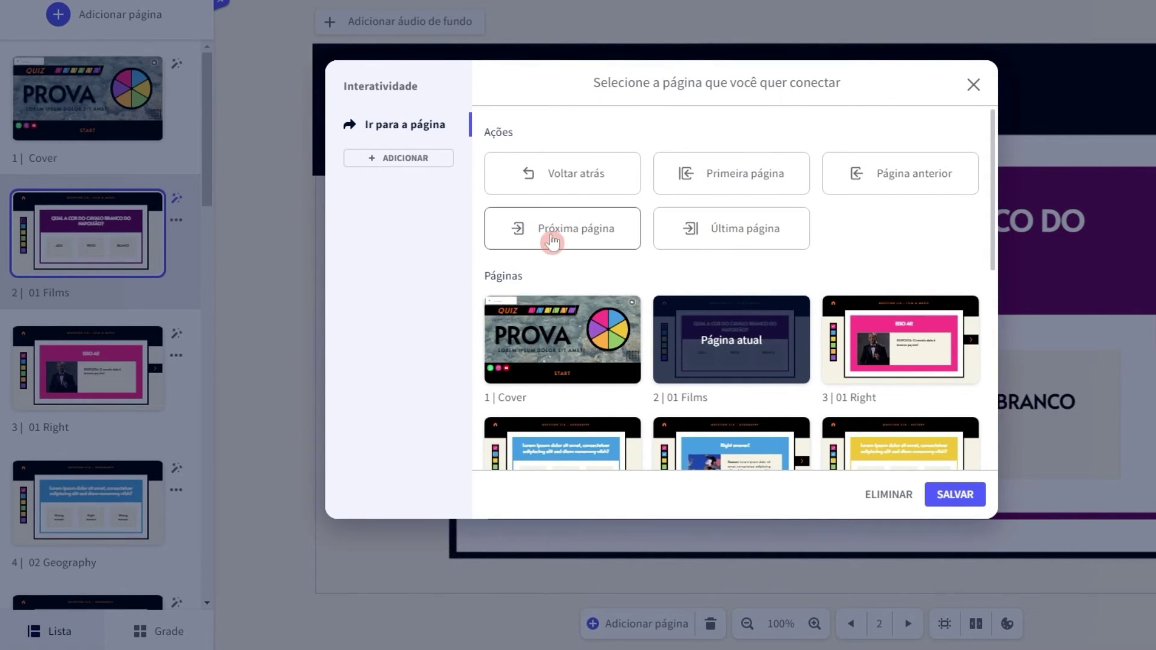
{"action": "left_click", "coordinate": [975, 87]}
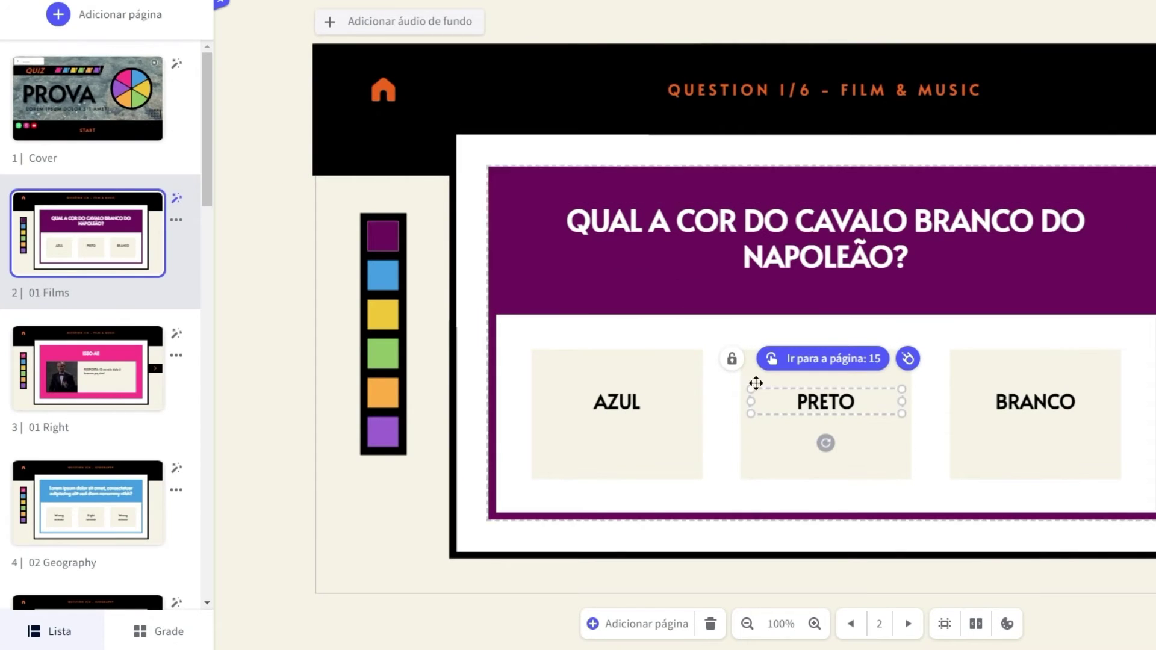
- Open page 4, 02 Geography, and check the page link of its first wrong answer
{"action": "scroll", "coordinate": [164, 374], "scroll_direction": "down", "scroll_amount": 1}
{"action": "left_click", "coordinate": [67, 427]}
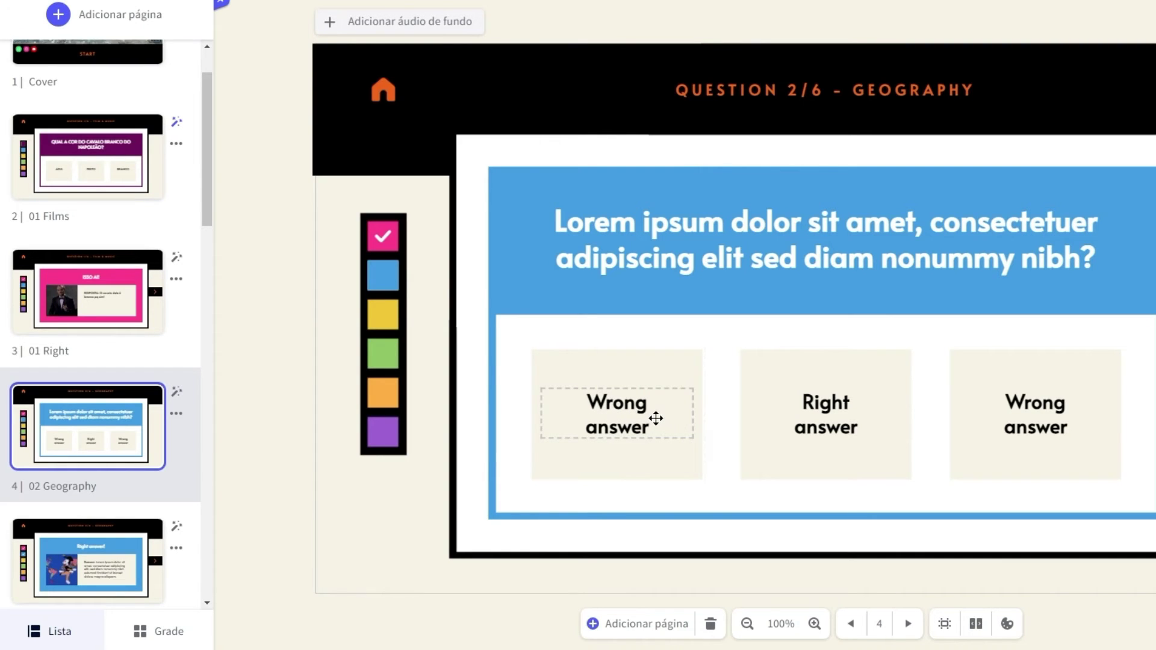
{"action": "left_click", "coordinate": [655, 418]}
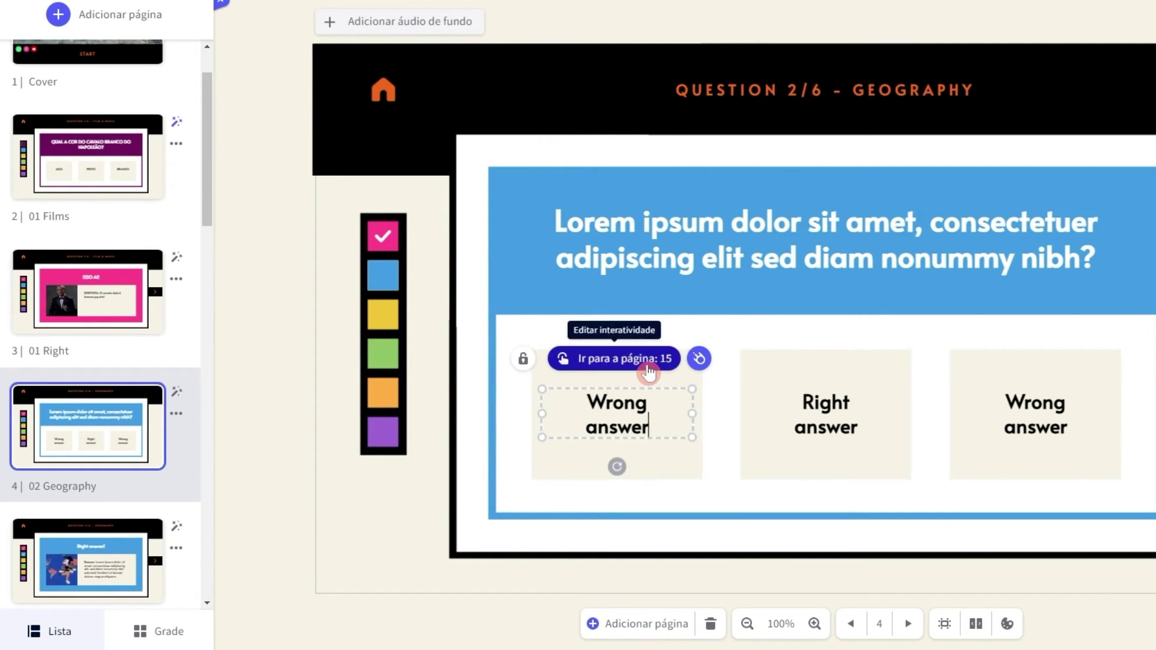
- View page 15, ERROR, which the wrong answers link to
{"action": "left_click_drag", "start_coordinate": [207, 177], "coordinate": [211, 570]}
{"action": "left_click", "coordinate": [193, 565]}
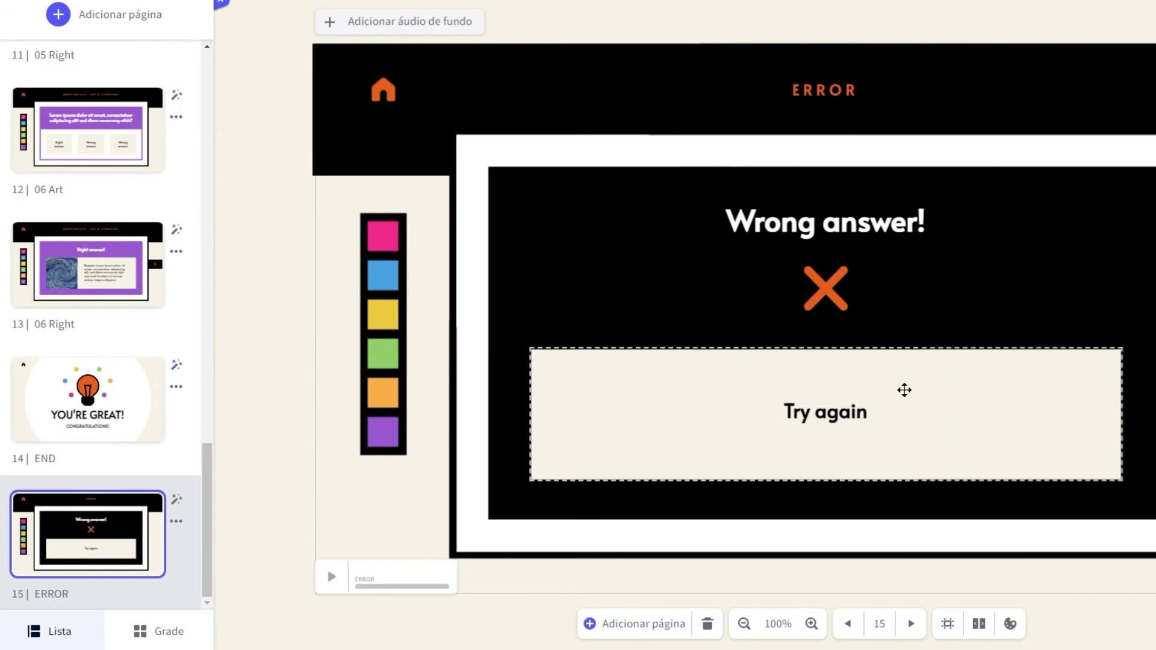
{"action": "left_click_drag", "start_coordinate": [204, 488], "coordinate": [209, 62]}
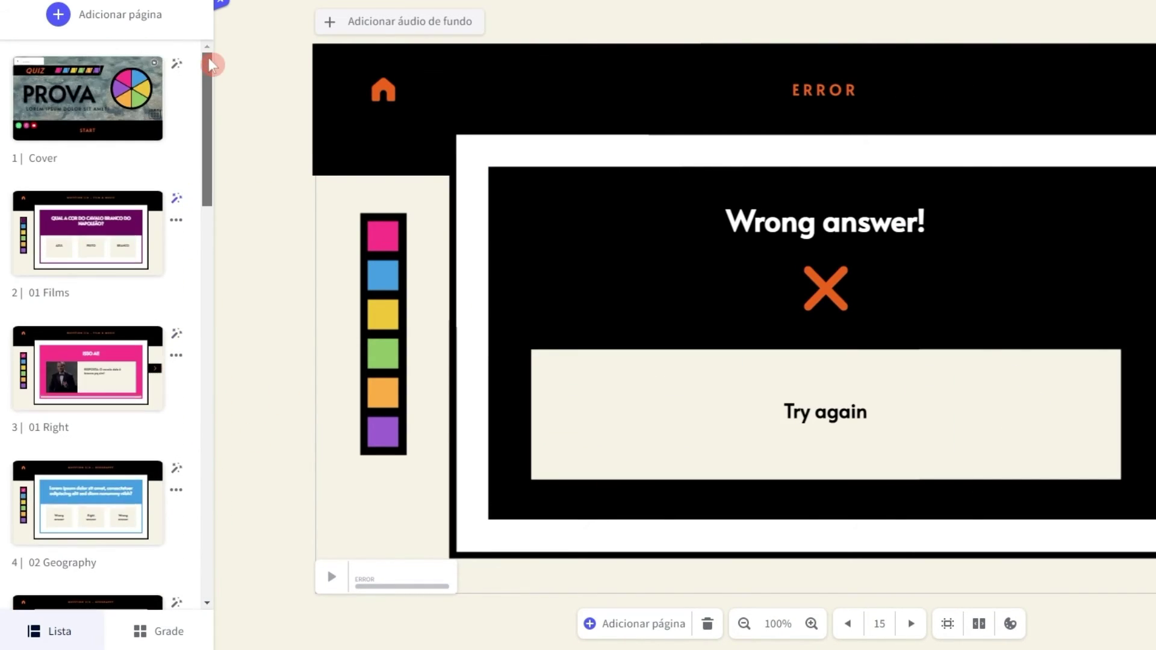
- Check the page link of the right answer on page 4, 02 Geography, and view its target page 5, 02 Right
{"action": "left_click", "coordinate": [93, 513]}
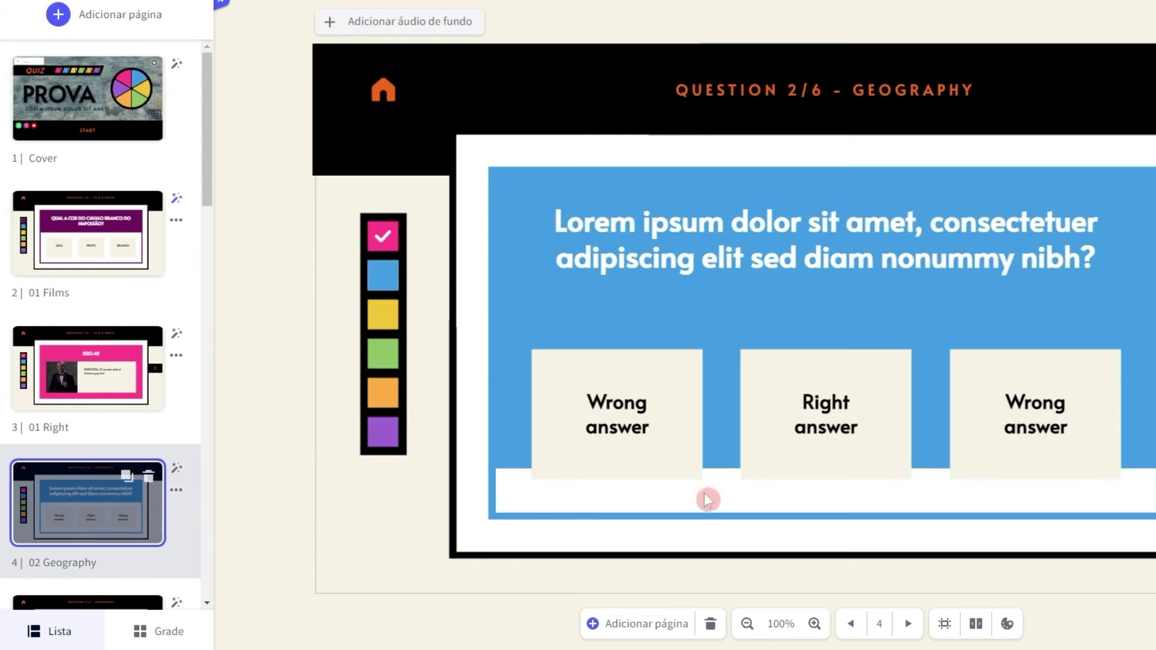
{"action": "left_click", "coordinate": [841, 428]}
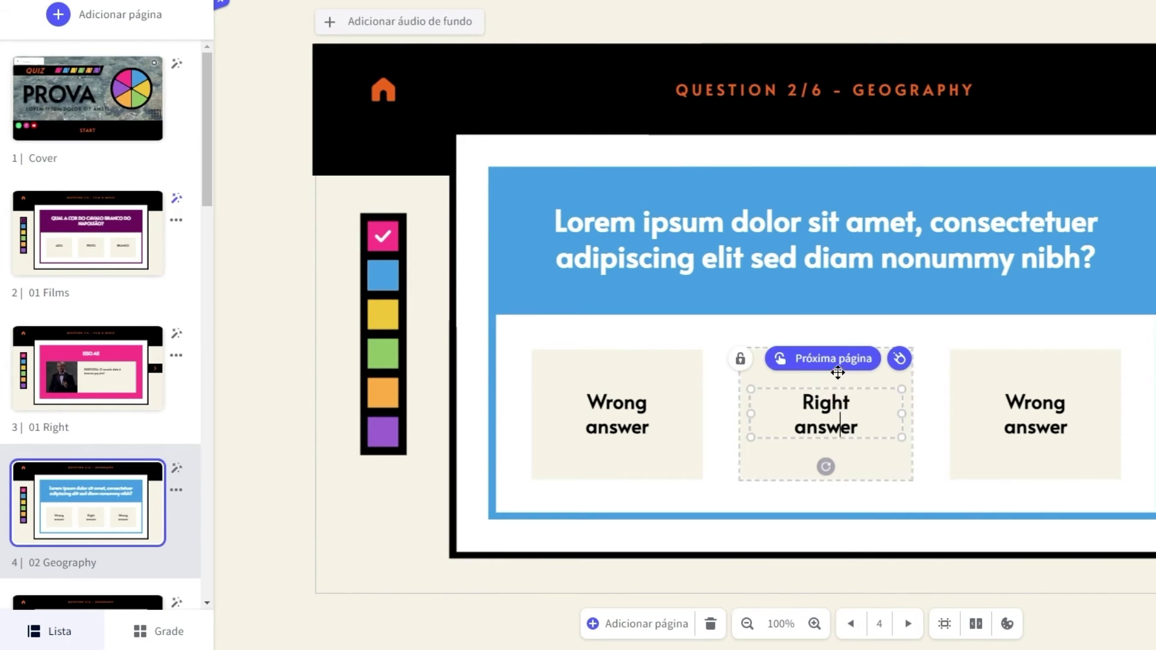
{"action": "scroll", "coordinate": [126, 508], "scroll_direction": "down", "scroll_amount": 3}
{"action": "left_click", "coordinate": [120, 505]}
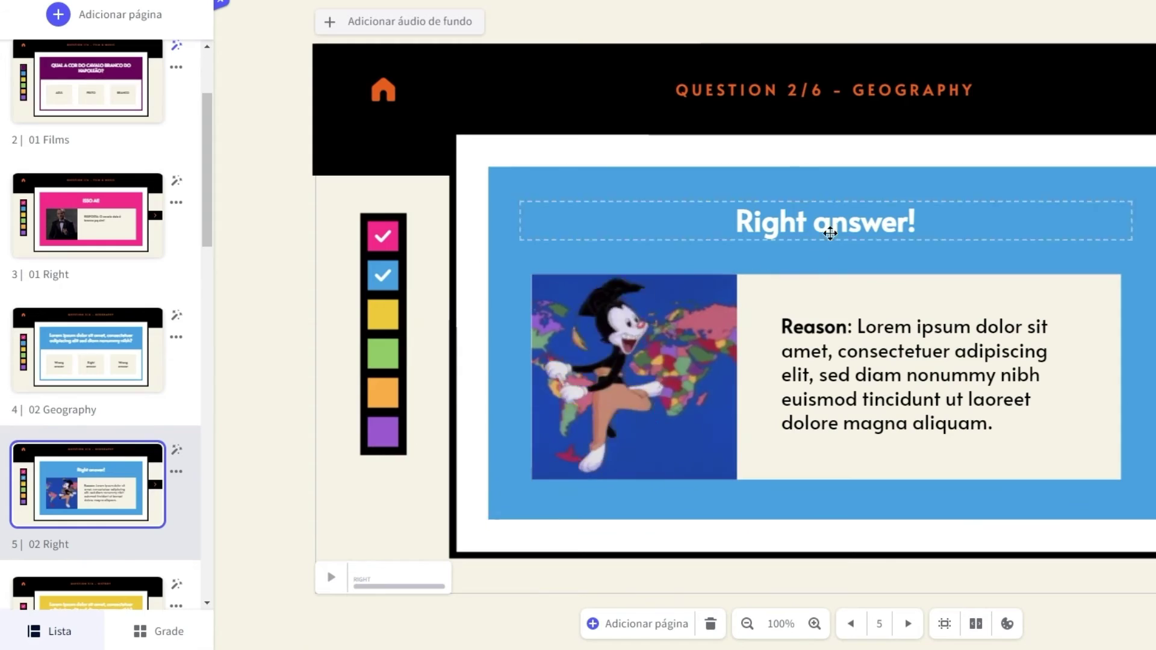
{"action": "scroll", "coordinate": [65, 223], "scroll_direction": "up", "scroll_amount": 3}
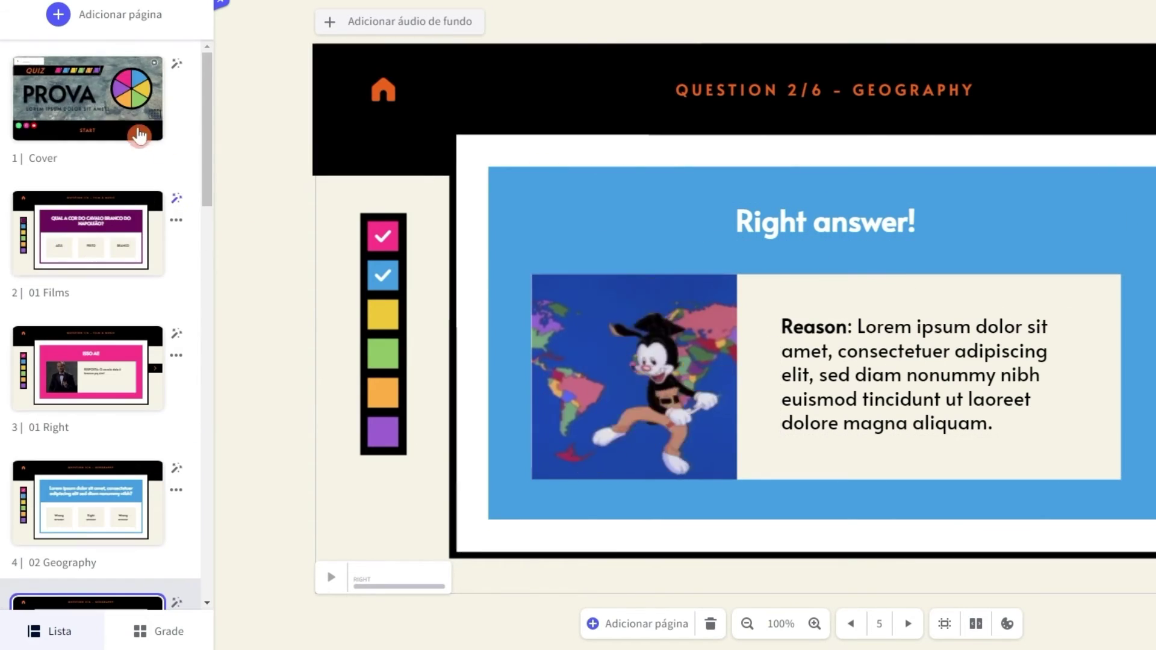
- Preview the quiz from the cover, answering question 1 with AZUL, retrying with BRANCO, advancing to question 2, and close the preview
{"action": "left_click", "coordinate": [120, 132]}
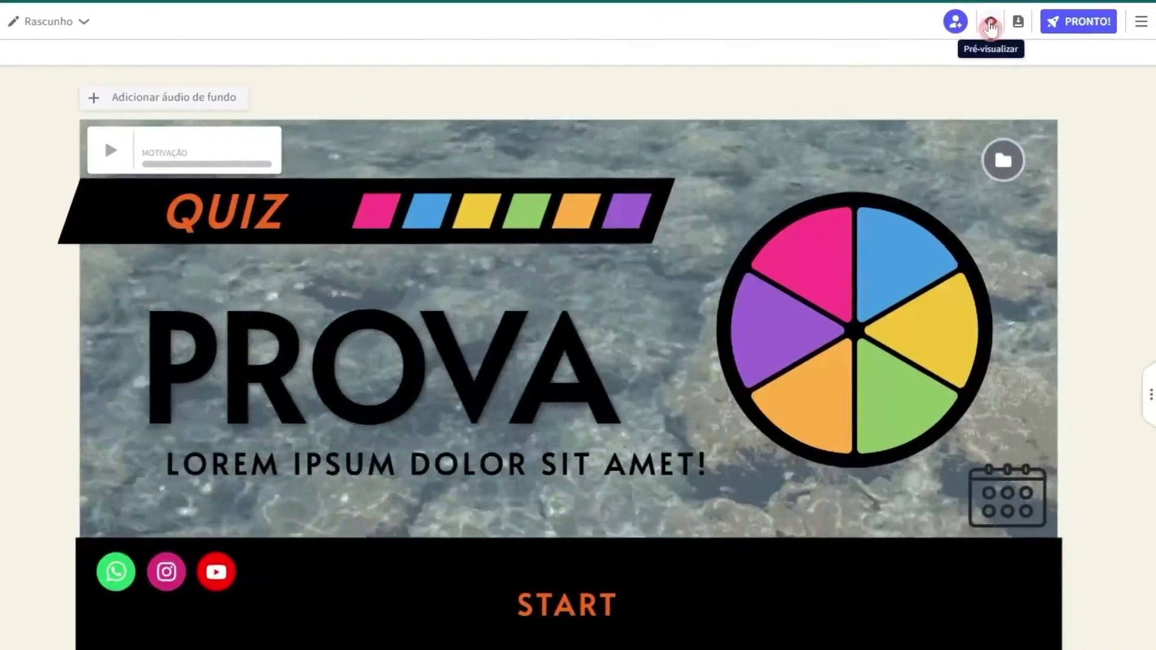
{"action": "left_click", "coordinate": [995, 24]}
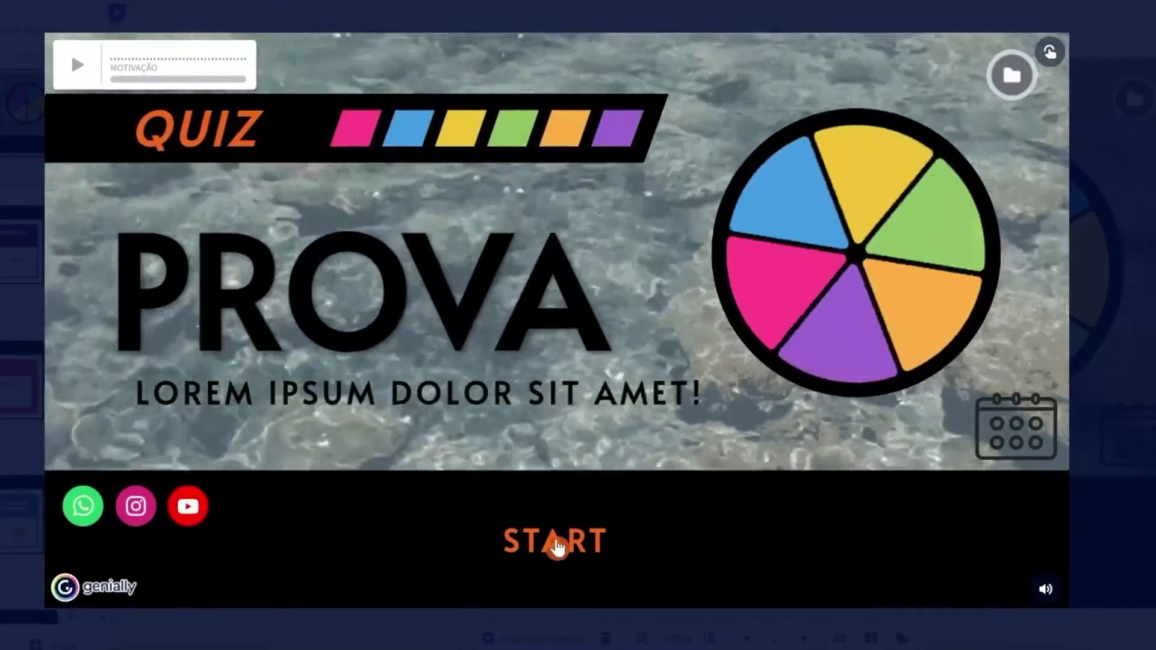
{"action": "left_click", "coordinate": [557, 545]}
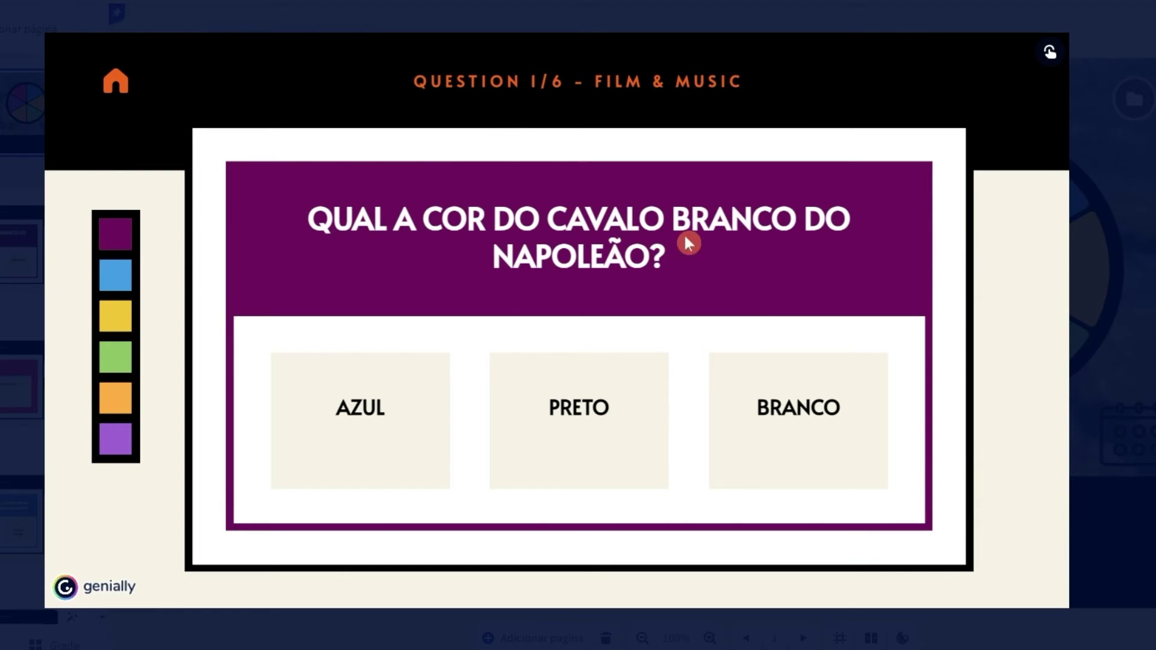
{"action": "left_click", "coordinate": [360, 412]}
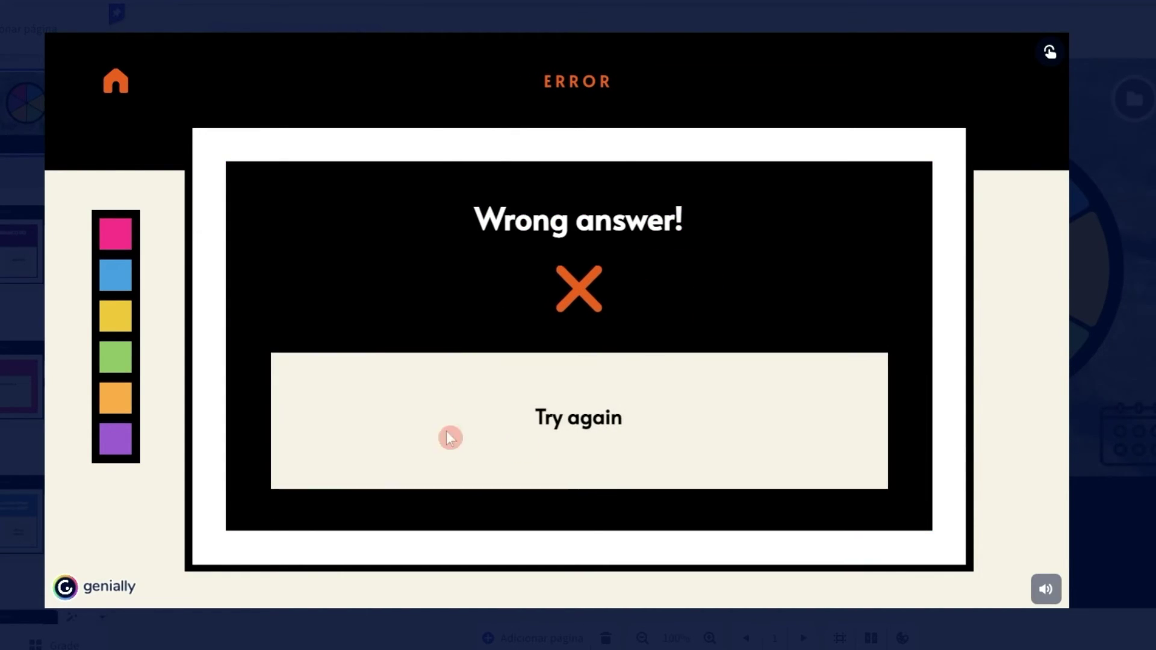
{"action": "left_click", "coordinate": [579, 421]}
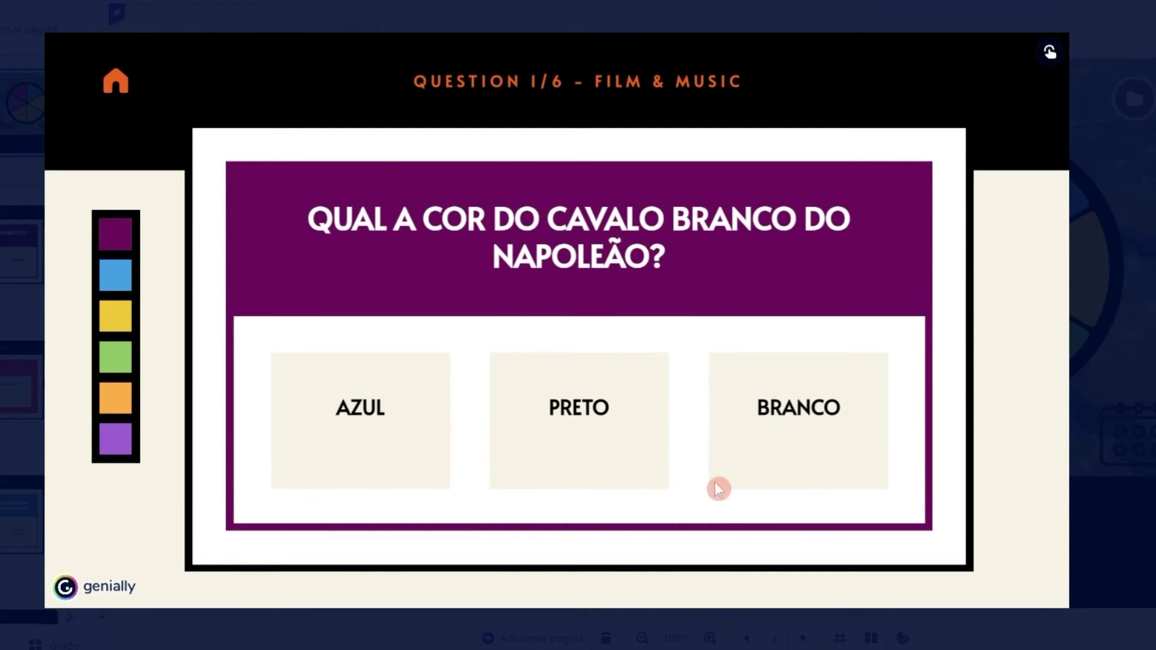
{"action": "left_click", "coordinate": [808, 417]}
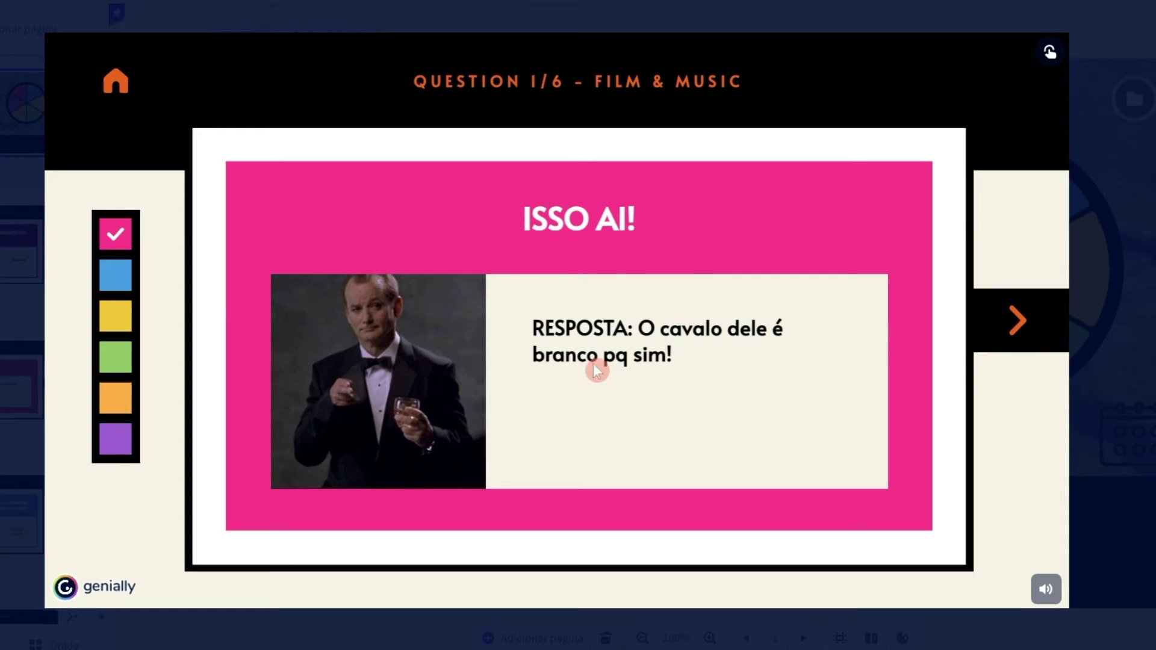
{"action": "left_click", "coordinate": [1016, 320]}
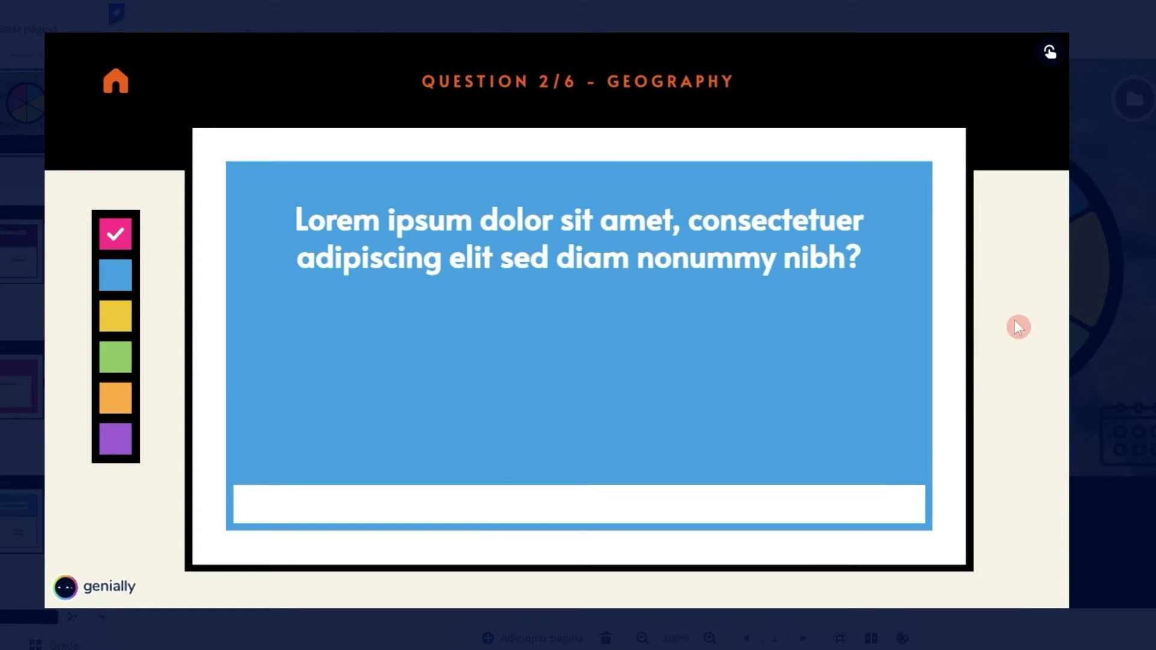
{"action": "left_click", "coordinate": [1123, 310]}
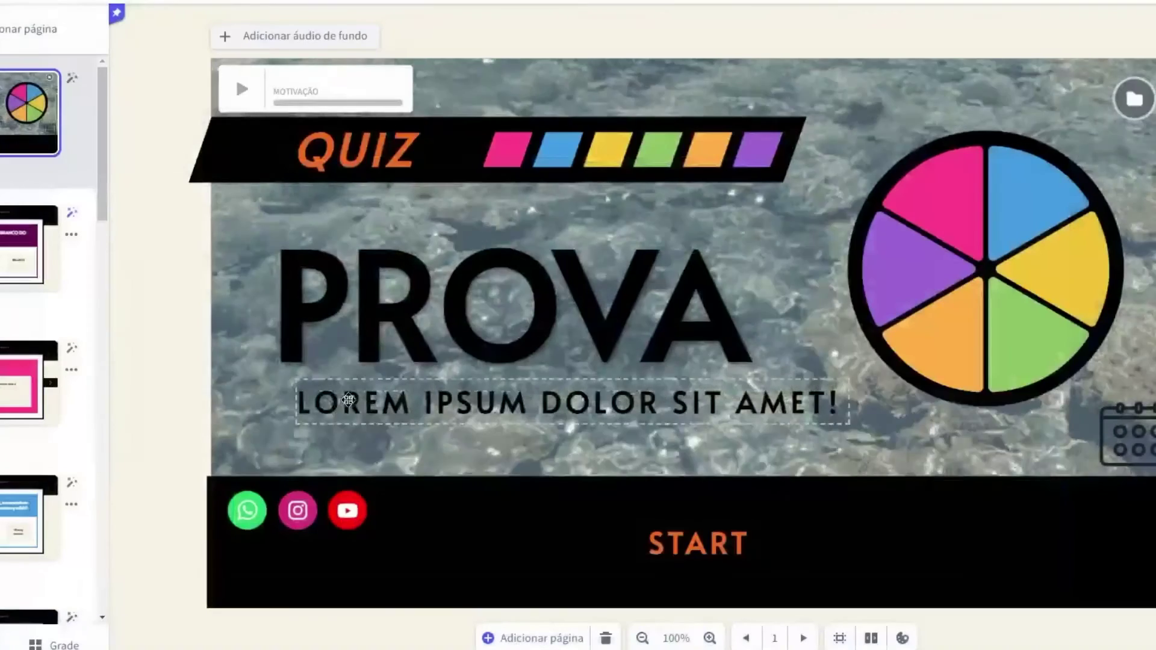
- Check the forward arrow on page 3, 01 Right, and the page link of Try again on page 15, ERROR
{"action": "left_click", "coordinate": [18, 247]}
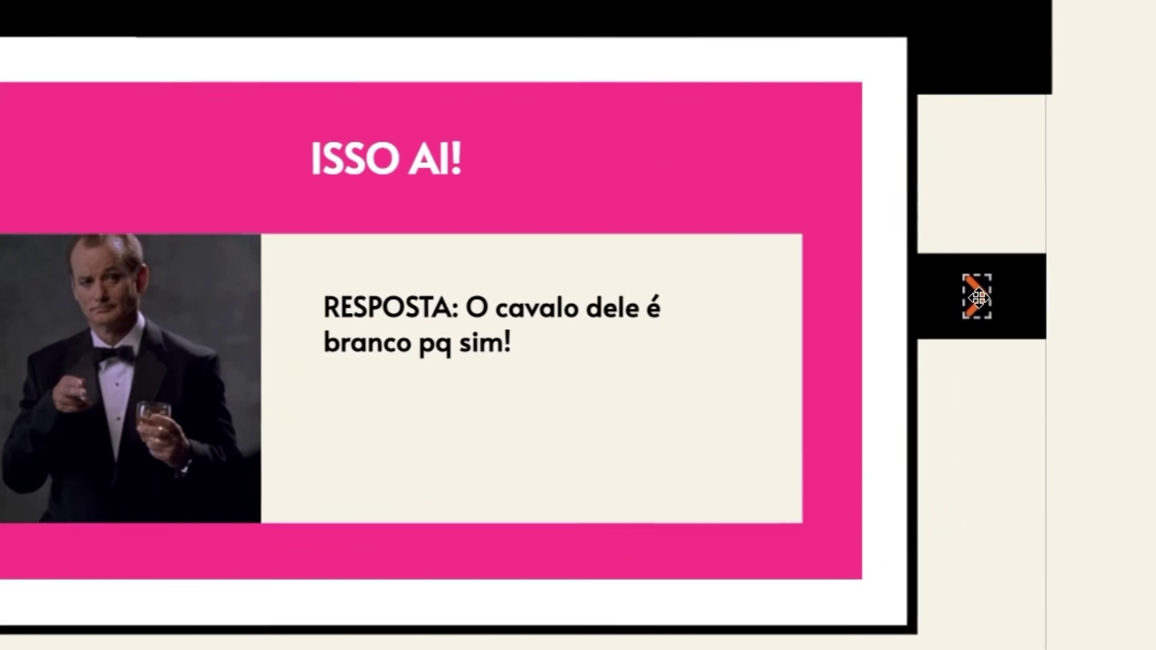
{"action": "left_click", "coordinate": [1121, 329]}
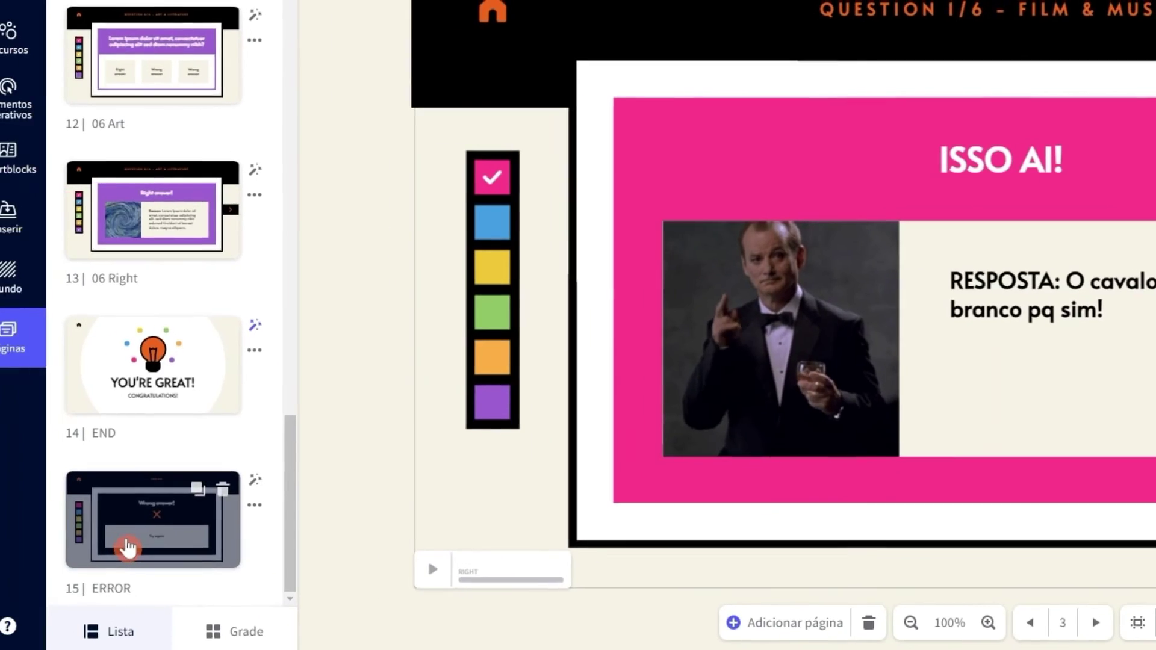
{"action": "left_click", "coordinate": [129, 545]}
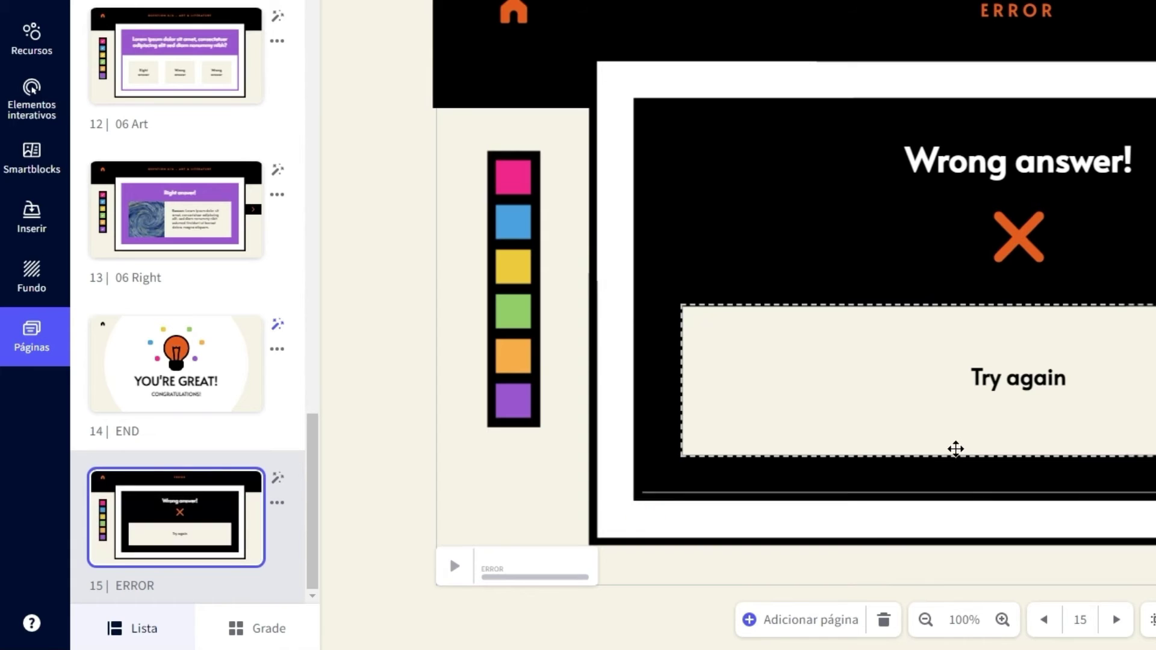
{"action": "left_click", "coordinate": [1005, 380]}
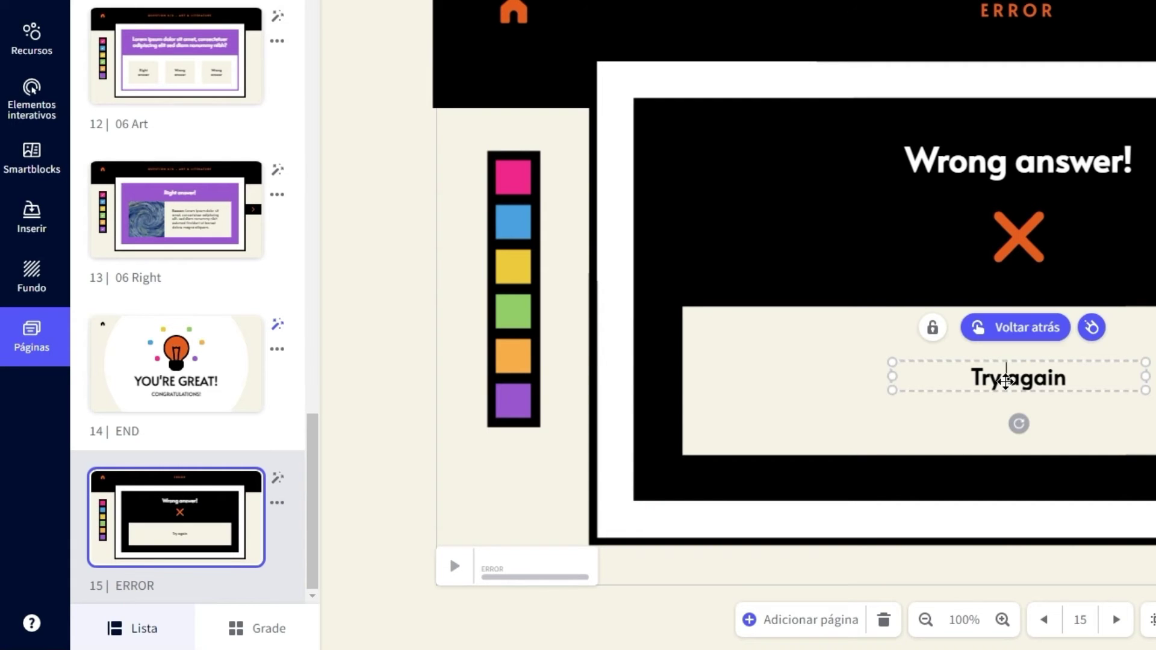
- Review the navigation actions and pages offered for the Try again link, and close its settings without saving a change
{"action": "left_click", "coordinate": [1019, 325]}
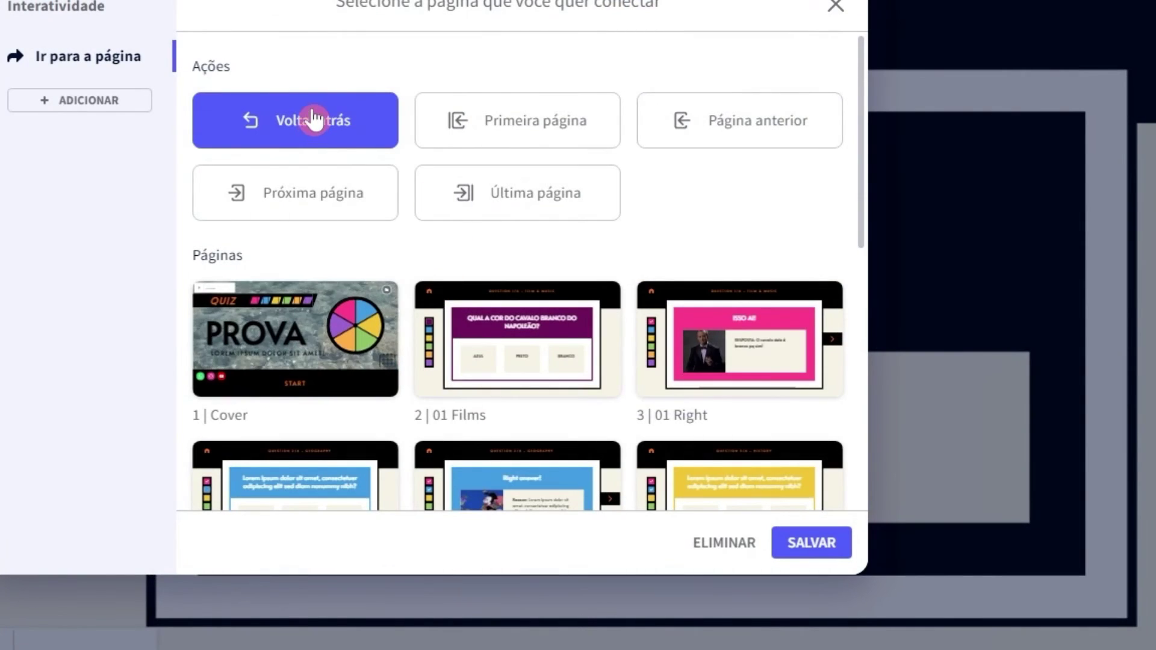
{"action": "scroll", "coordinate": [561, 261], "scroll_direction": "down", "scroll_amount": 5}
{"action": "scroll", "coordinate": [470, 431], "scroll_direction": "down", "scroll_amount": 3}
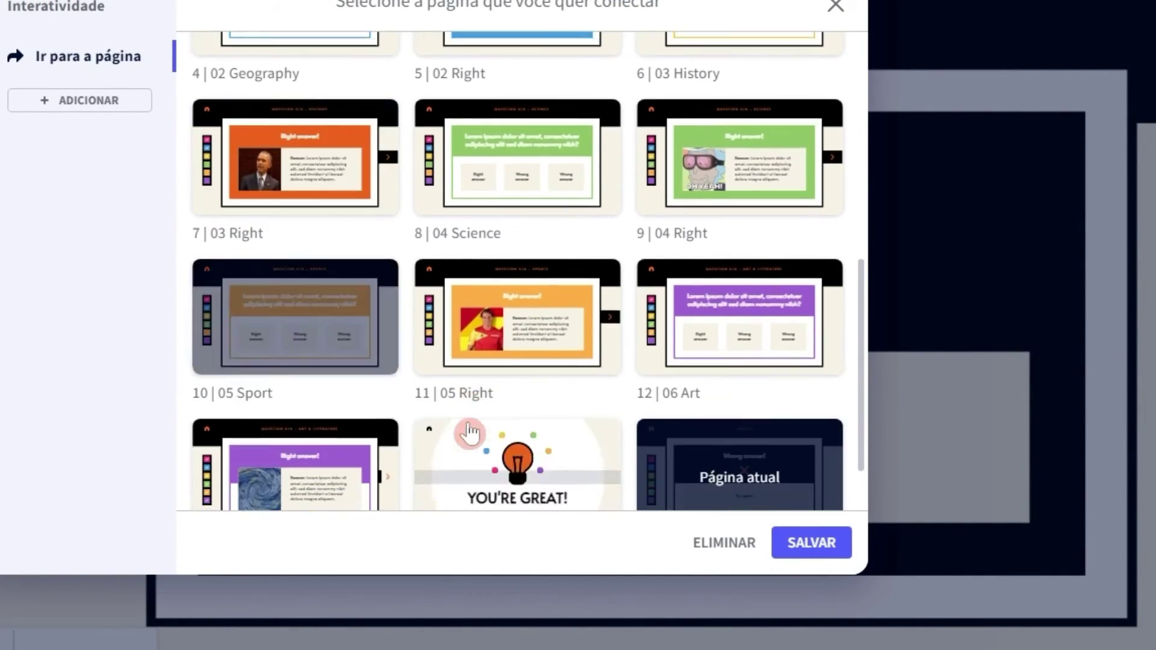
{"action": "scroll", "coordinate": [470, 431], "scroll_direction": "up", "scroll_amount": 8}
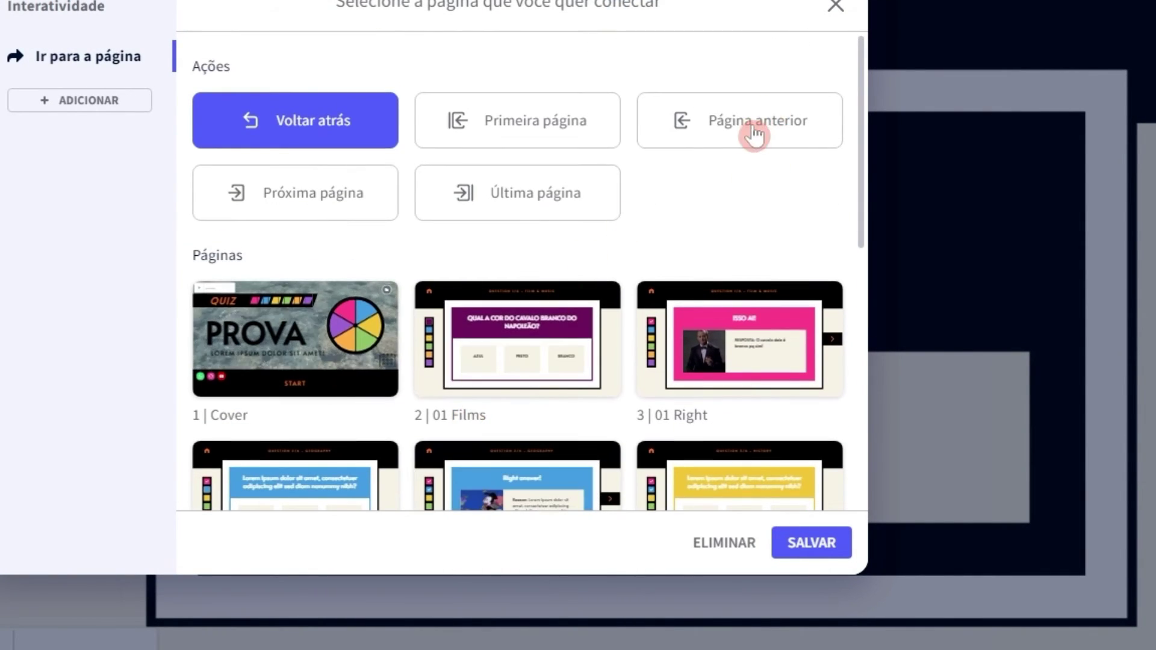
{"action": "left_click", "coordinate": [316, 124]}
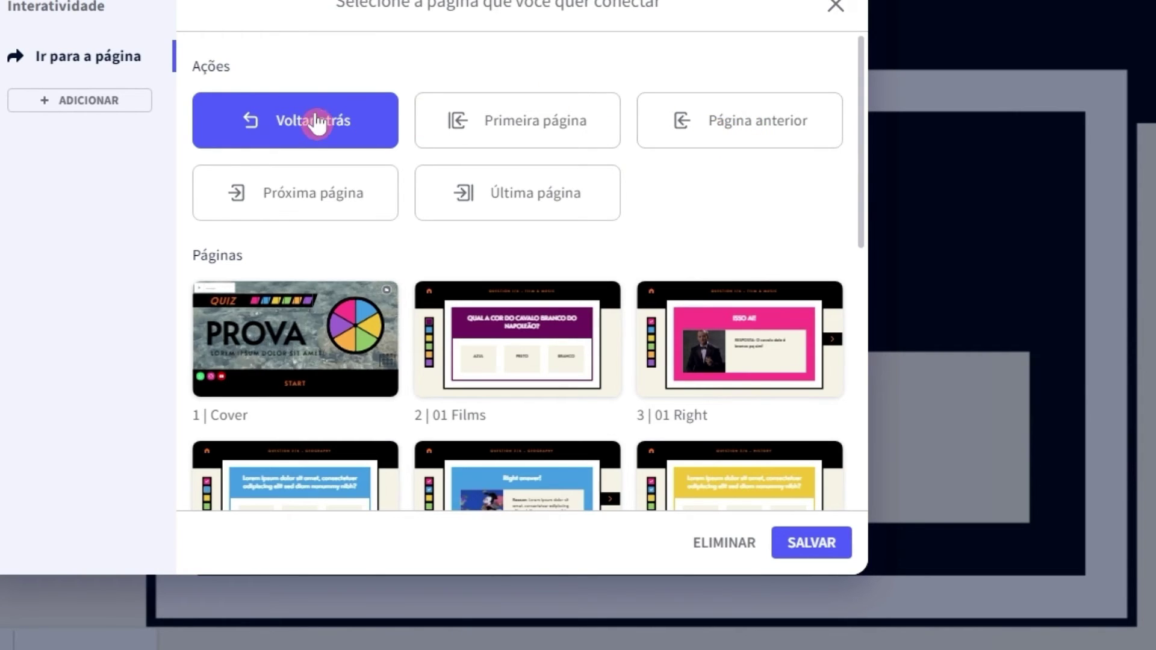
{"action": "left_click", "coordinate": [394, 336]}
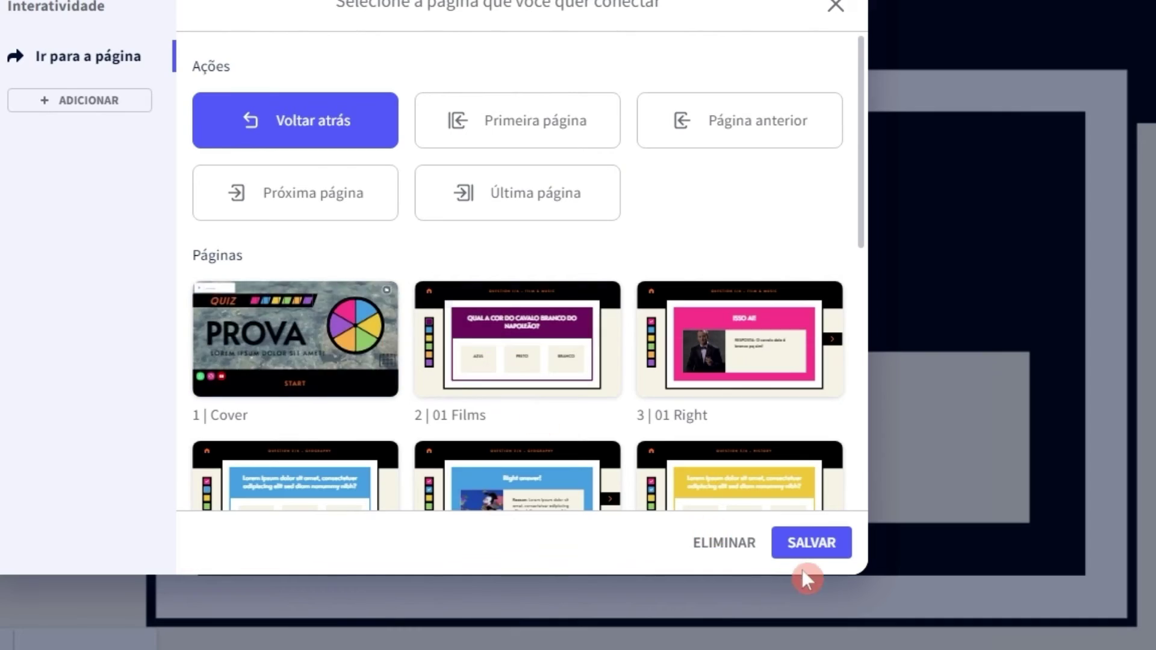
{"action": "left_click", "coordinate": [726, 545]}
{"action": "left_click", "coordinate": [845, 12]}
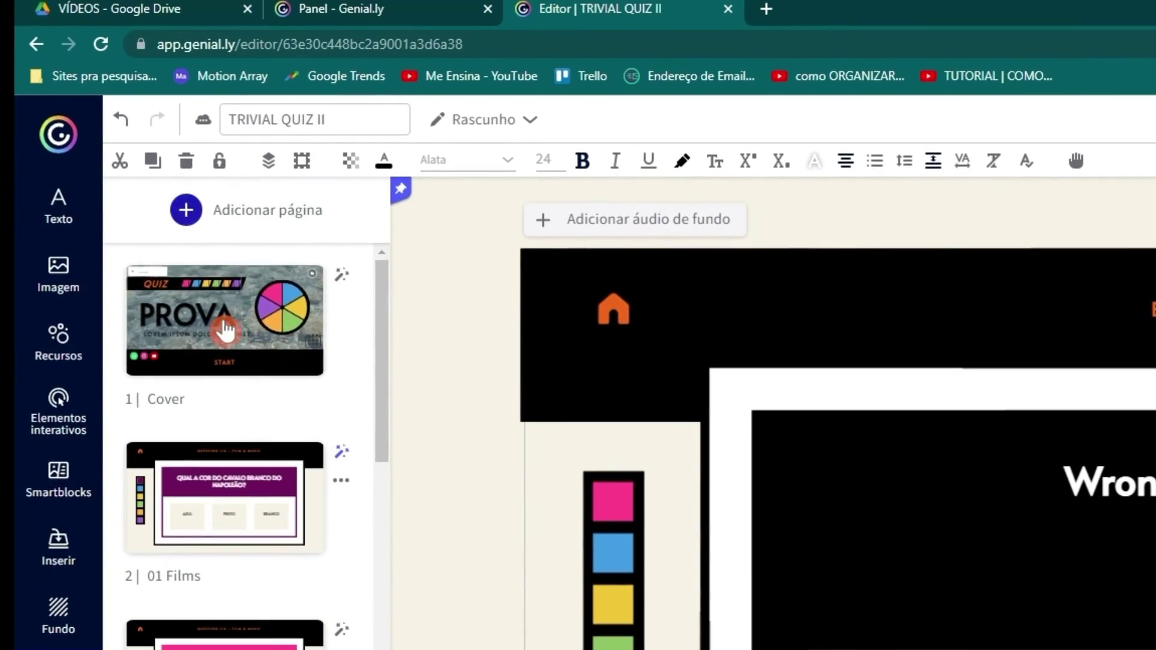
- Check the START text's page link on the cover, and view pages 3, 01 Right, and 4, 02 Geography
{"action": "left_click", "coordinate": [330, 380]}
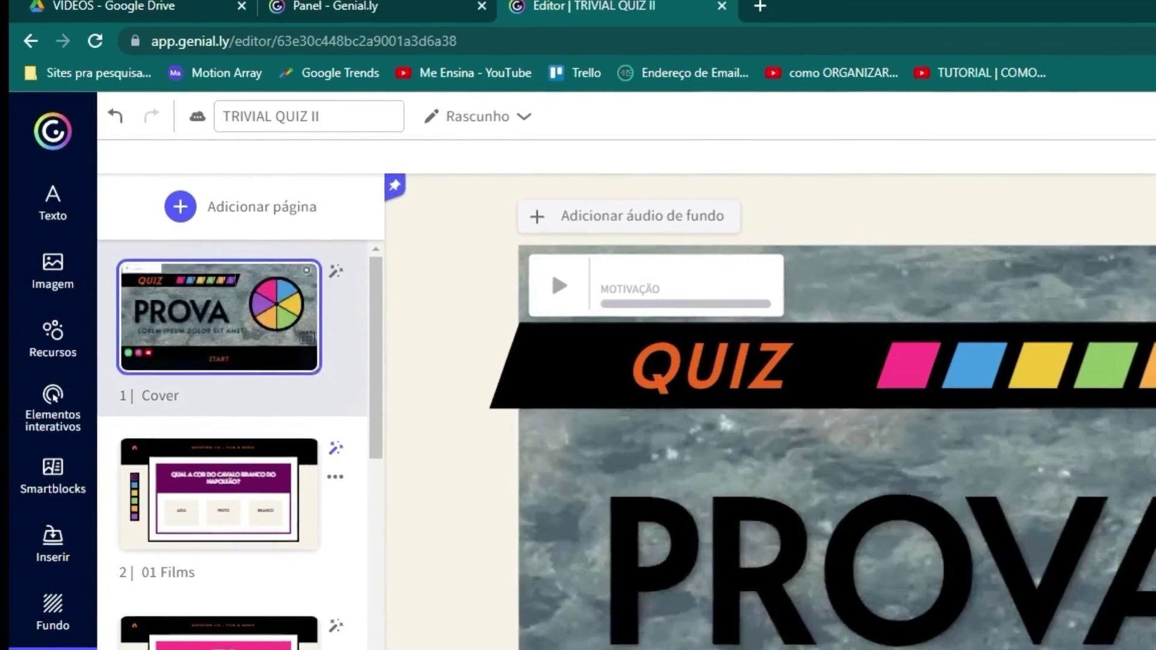
{"action": "left_click", "coordinate": [614, 560]}
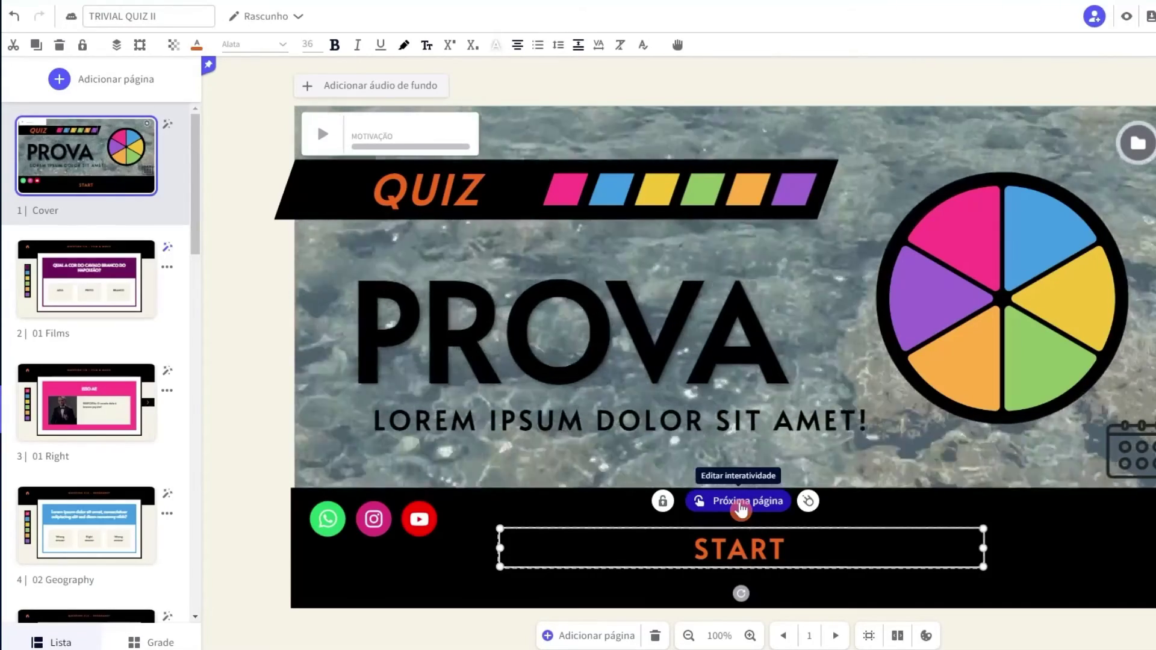
{"action": "left_click", "coordinate": [64, 423]}
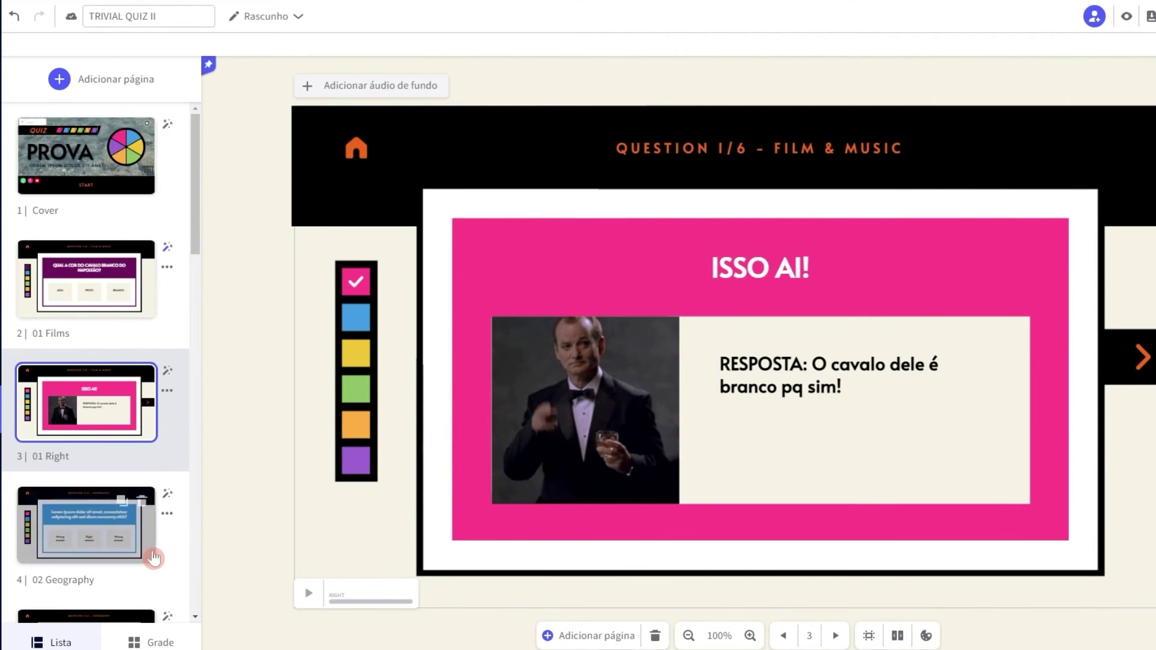
{"action": "left_click", "coordinate": [91, 549]}
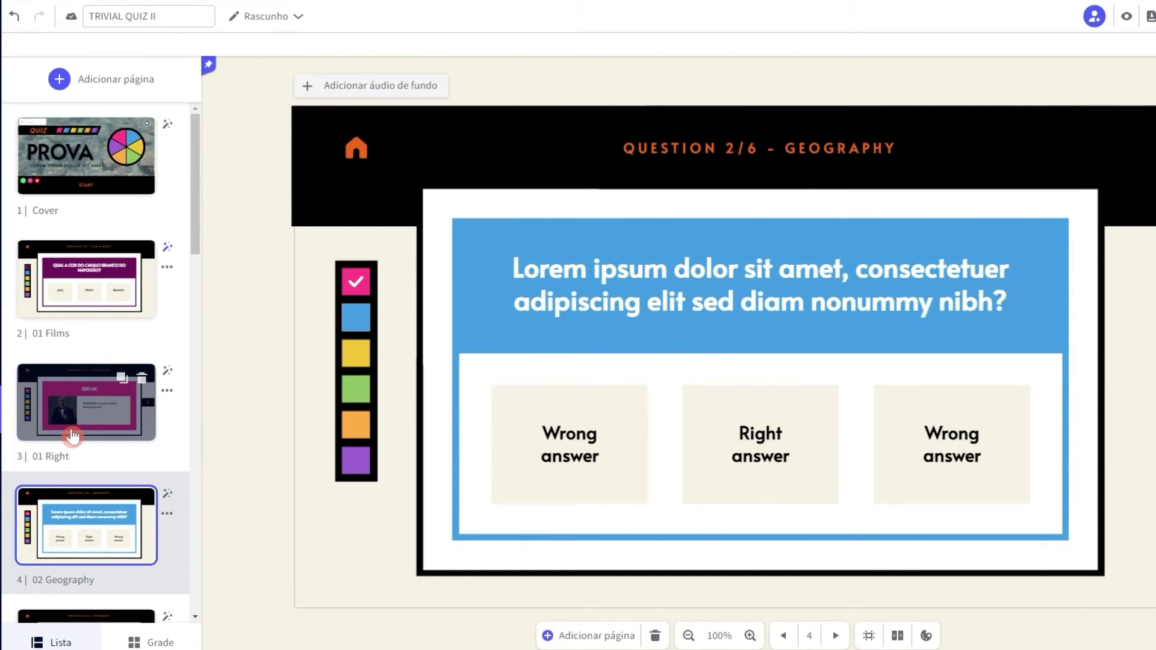
- Replace the Try again text on page 15, ERROR, with "tente novamente"
{"action": "scroll", "coordinate": [72, 435], "scroll_direction": "down", "scroll_amount": 15}
{"action": "scroll", "coordinate": [72, 436], "scroll_direction": "down", "scroll_amount": 3}
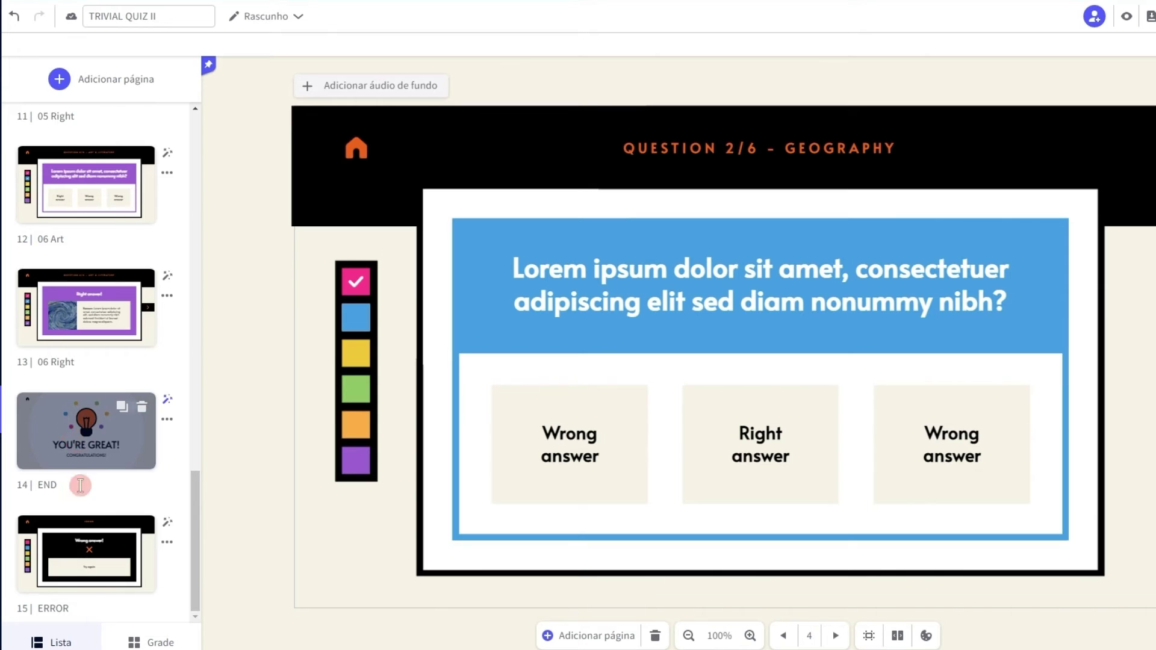
{"action": "left_click", "coordinate": [87, 554]}
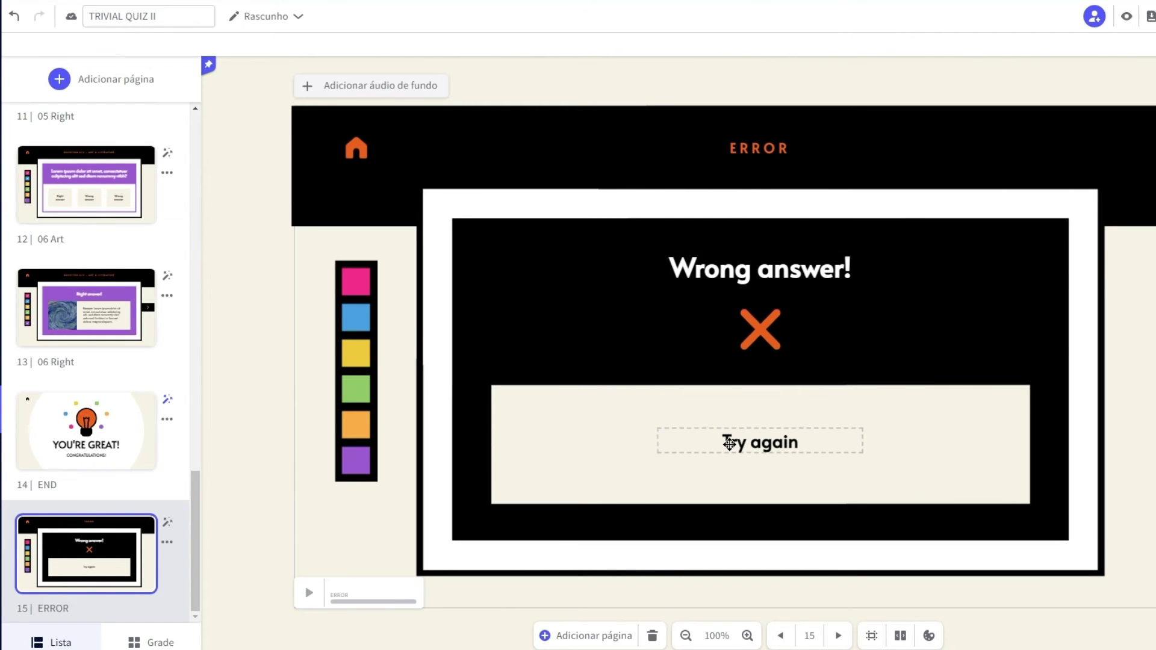
{"action": "left_click", "coordinate": [789, 444]}
{"action": "left_click_drag", "start_coordinate": [813, 443], "coordinate": [719, 460]}
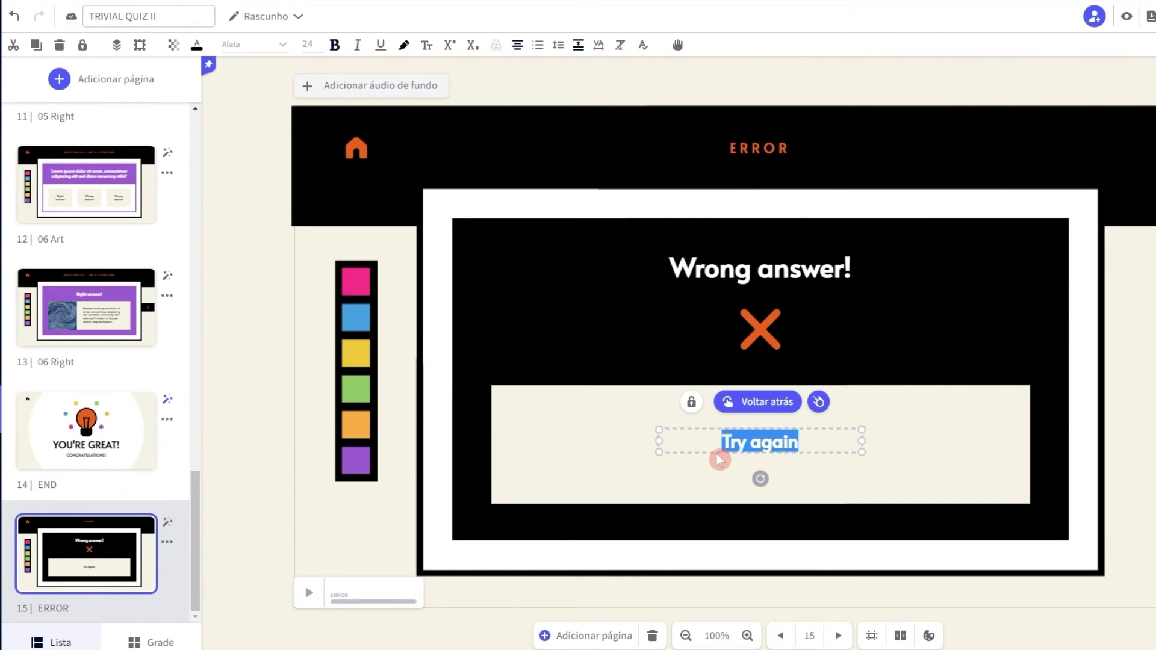
{"action": "type", "text": "tente novame"}
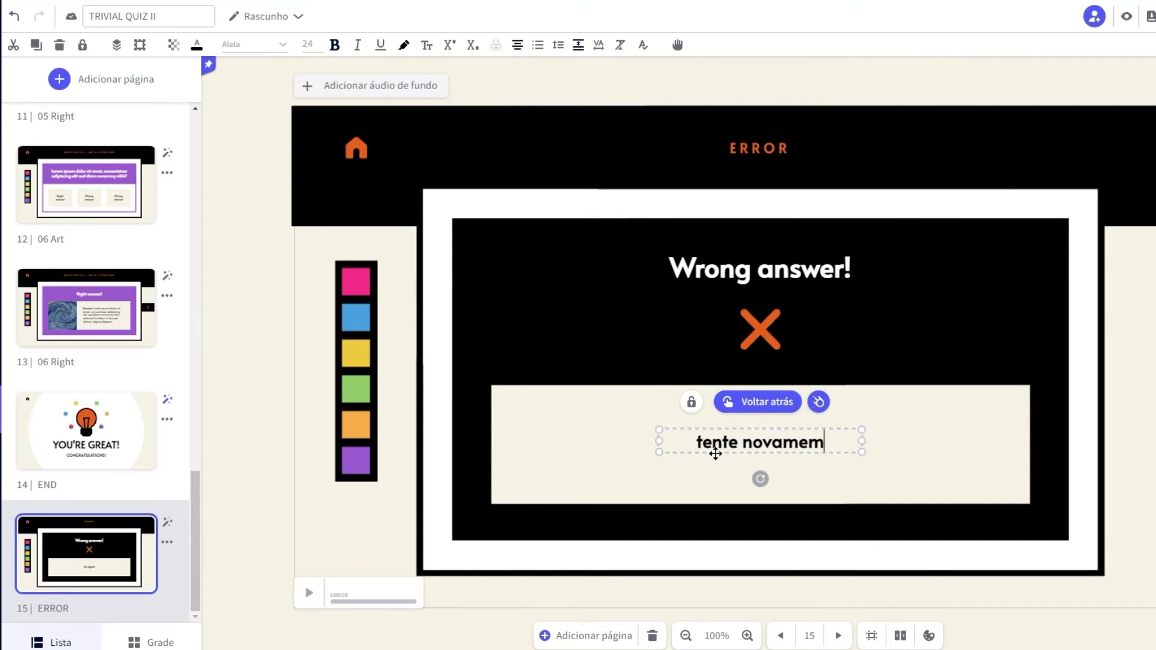
{"action": "type", "text": "nte"}
{"action": "left_click", "coordinate": [1037, 90]}
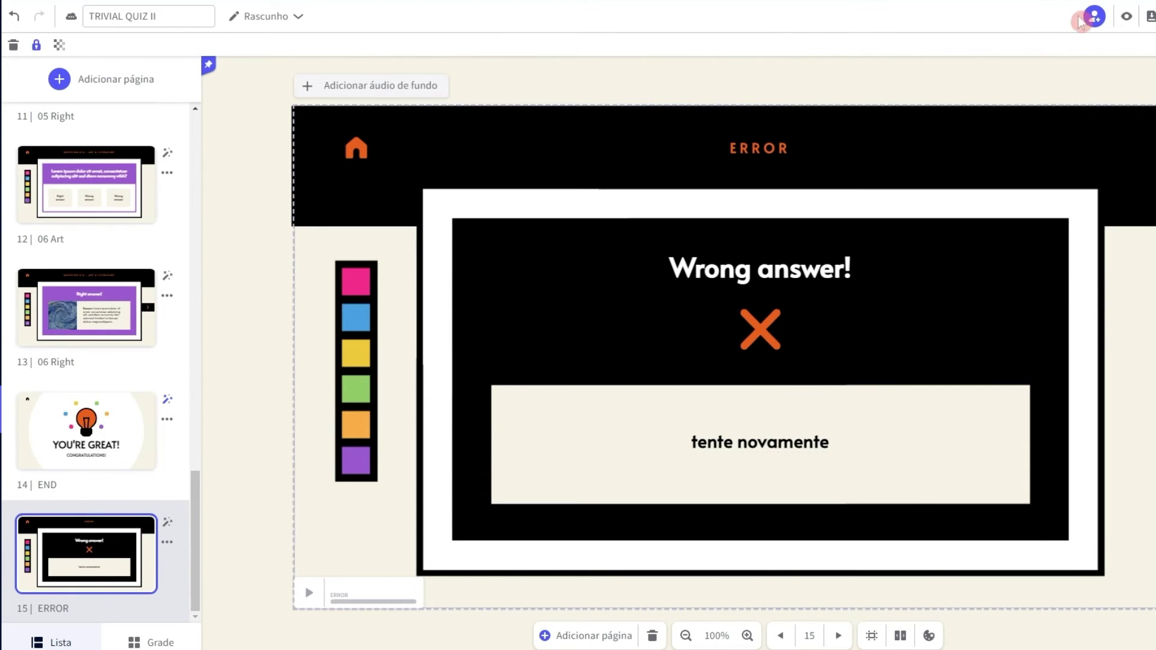
- Preview the ERROR page and return to the cover through its home link
{"action": "left_click", "coordinate": [1126, 19]}
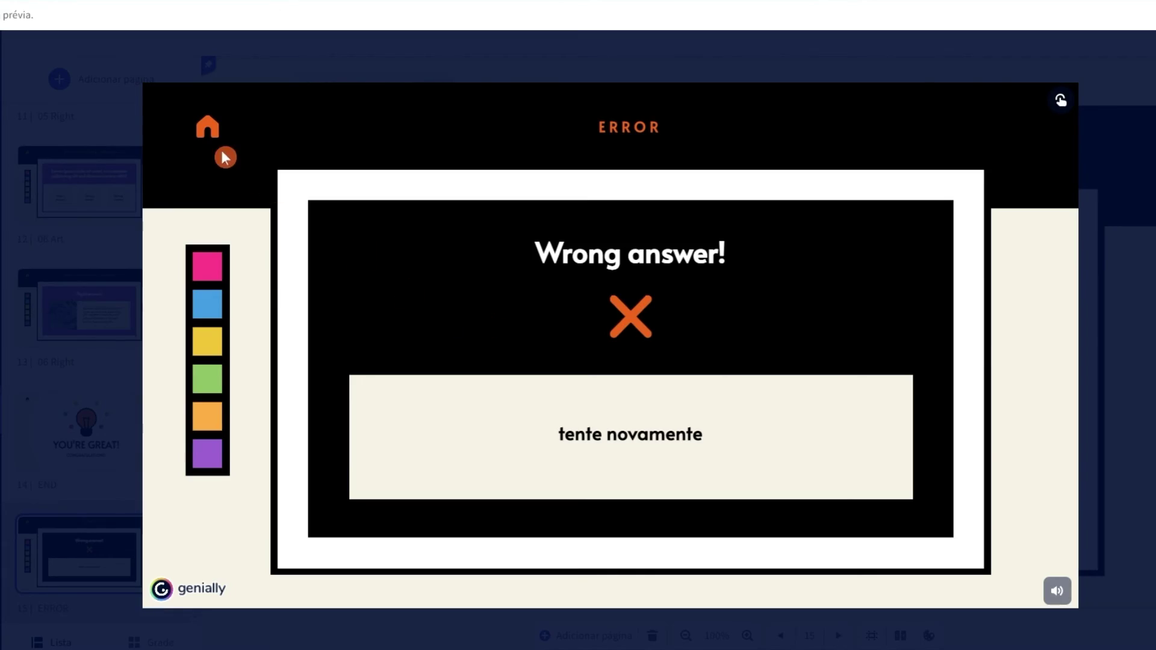
{"action": "left_click", "coordinate": [208, 127]}
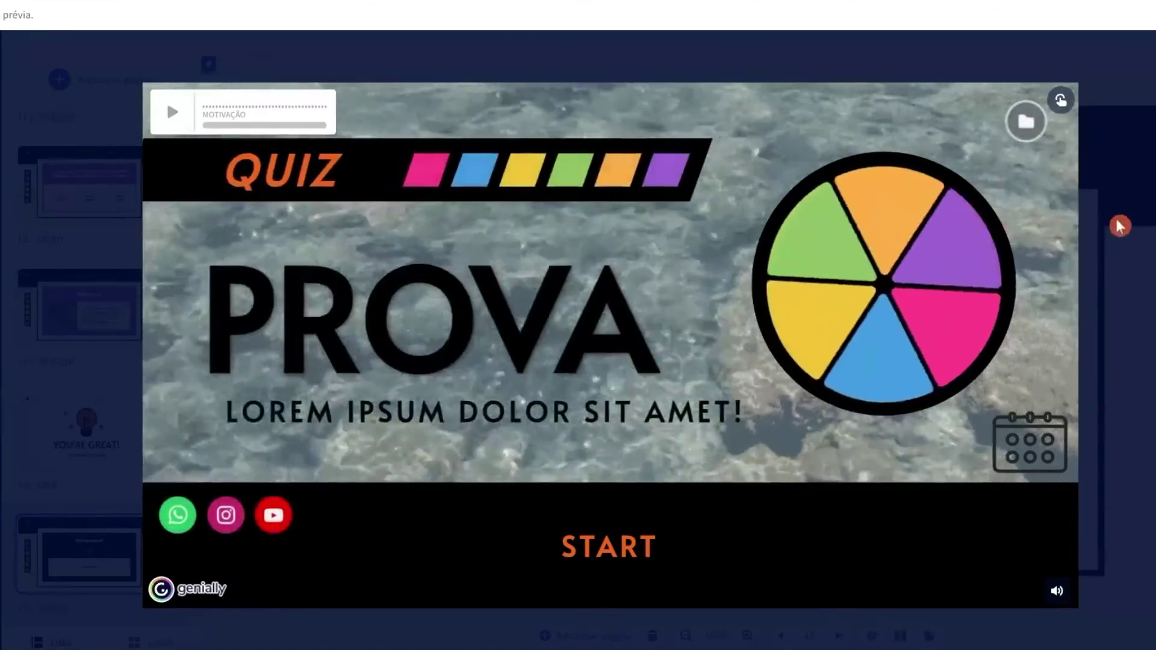
- Close the preview and check the home icon's page link on pages 15, ERROR, and 12, 06 Art, viewing pages 14 and 13 in between
{"action": "left_click", "coordinate": [1120, 225]}
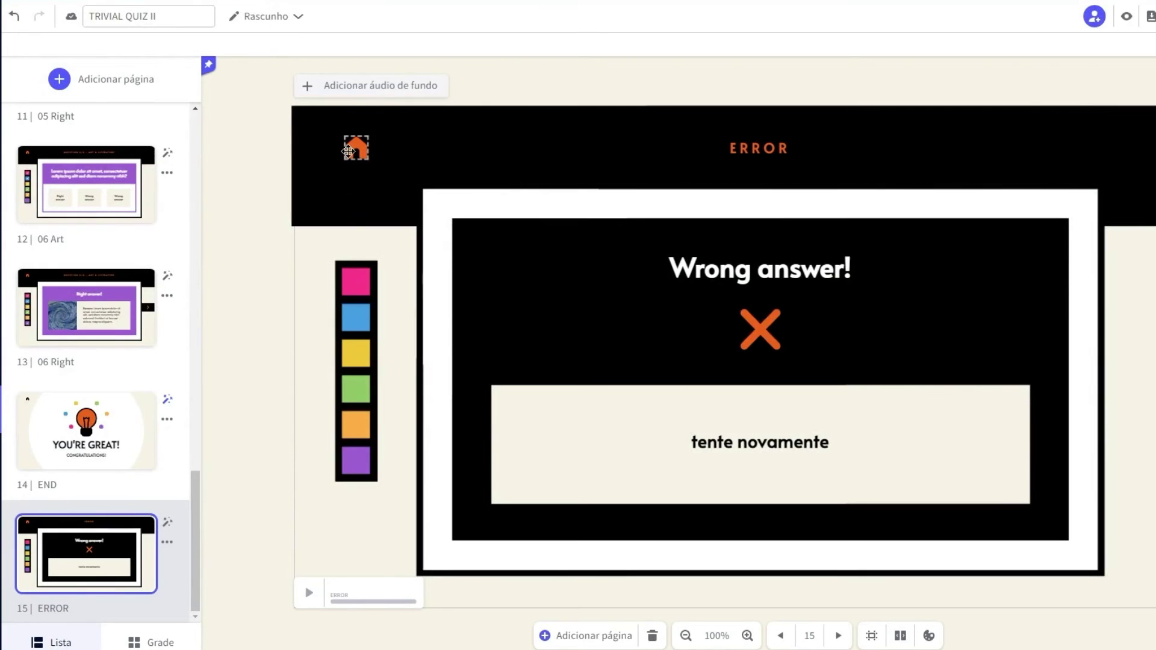
{"action": "left_click", "coordinate": [347, 150]}
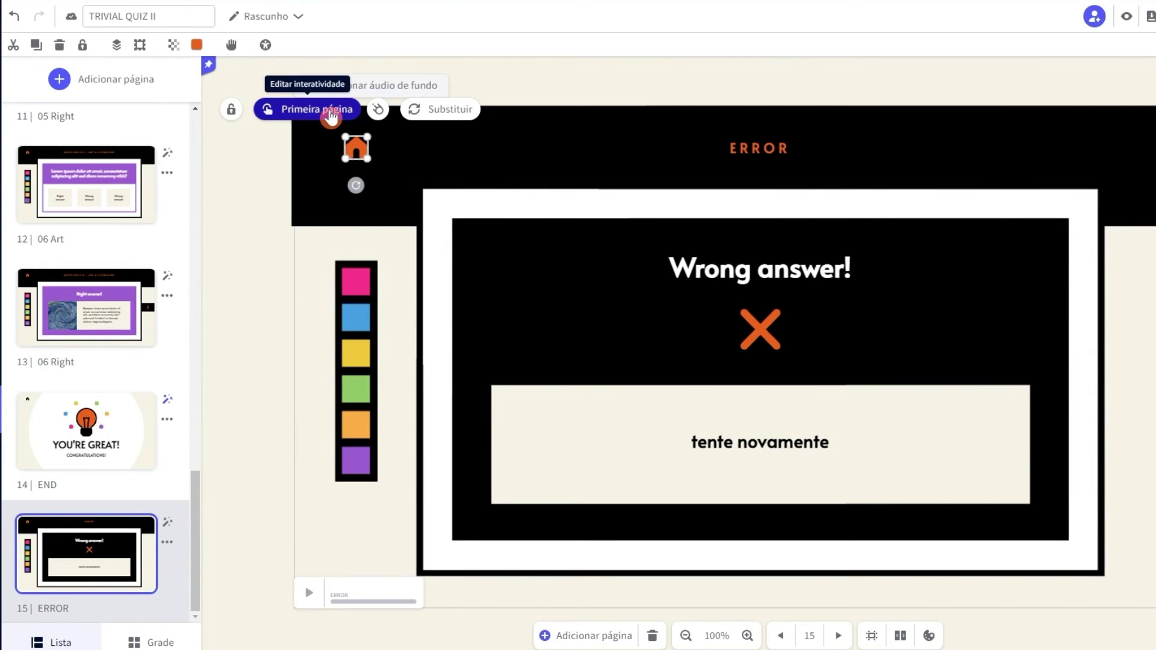
{"action": "key", "text": "Page_Up"}
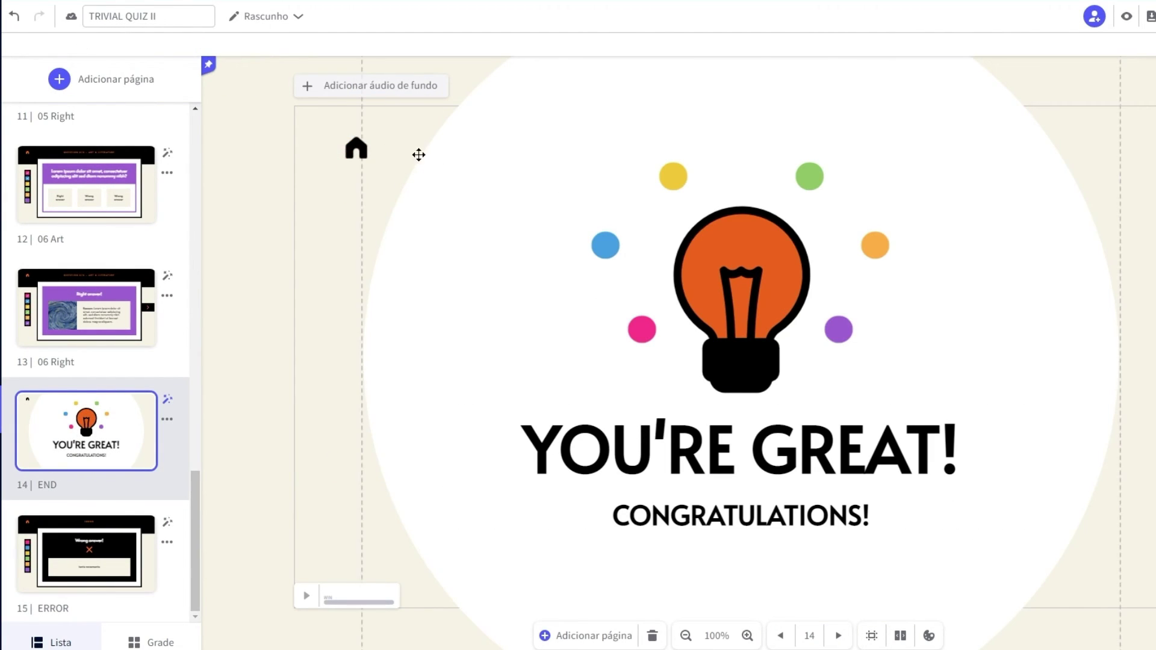
{"action": "left_click", "coordinate": [109, 337]}
{"action": "left_click", "coordinate": [75, 206]}
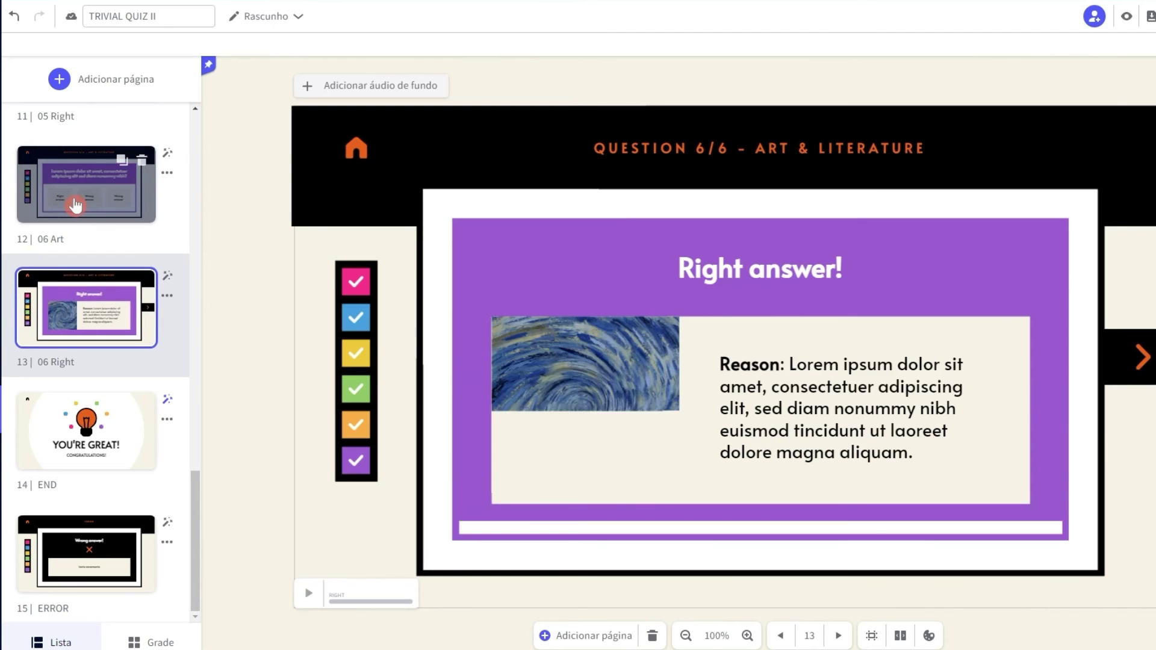
{"action": "left_click", "coordinate": [355, 148]}
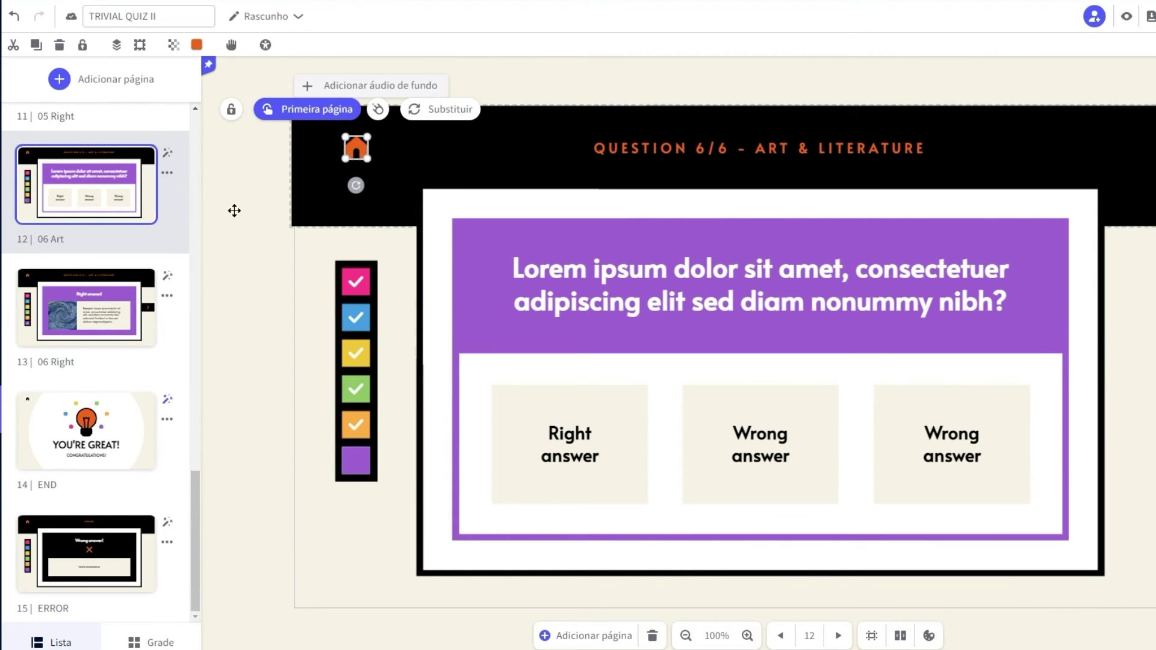
{"action": "left_click", "coordinate": [205, 282]}
{"action": "scroll", "coordinate": [162, 296], "scroll_direction": "up", "scroll_amount": 5}
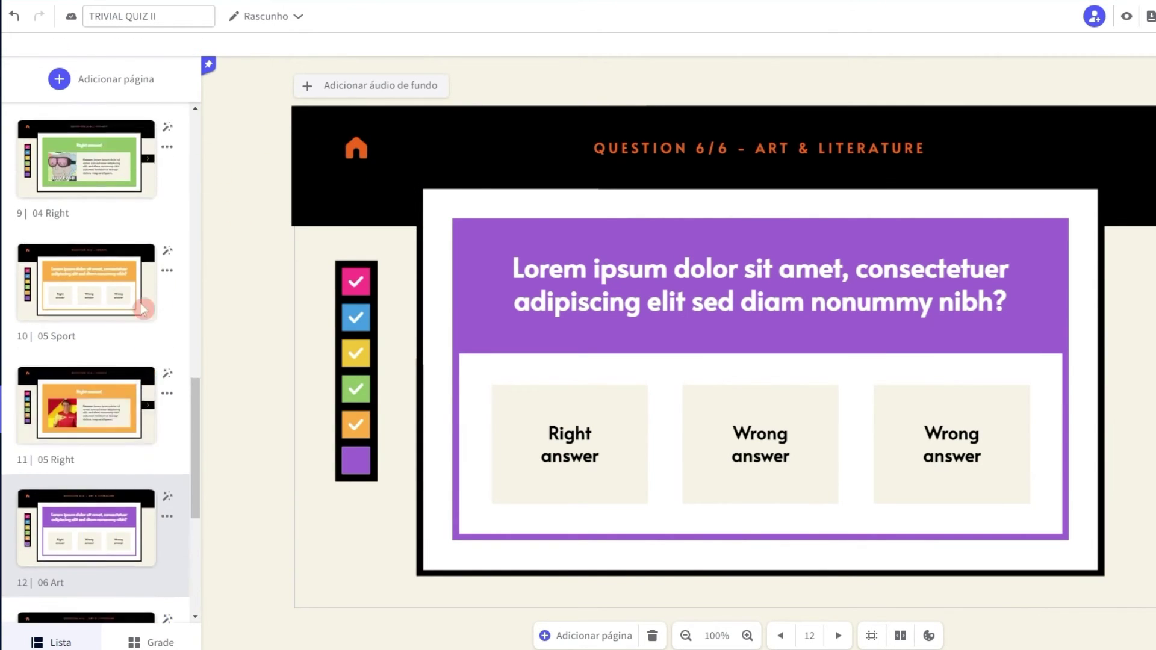
- Preview page 15, ERROR, and review the playback settings of its ERROR audio player
{"action": "scroll", "coordinate": [142, 305], "scroll_direction": "down", "scroll_amount": 5}
{"action": "left_click", "coordinate": [88, 545]}
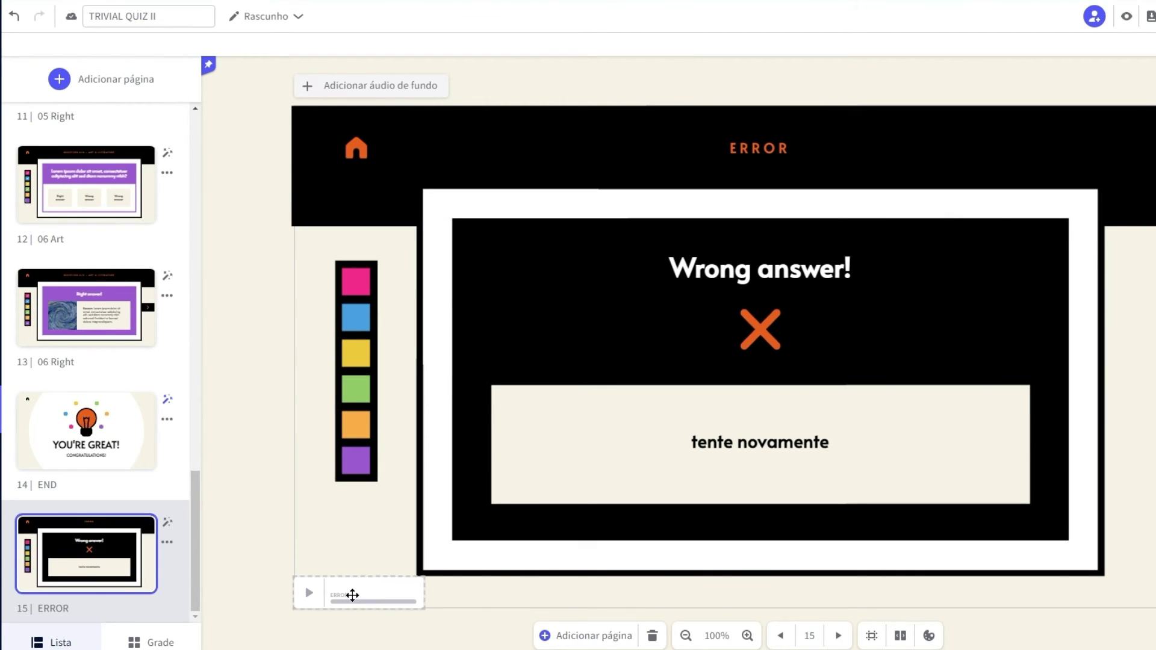
{"action": "left_click", "coordinate": [378, 579]}
{"action": "left_click", "coordinate": [1126, 16]}
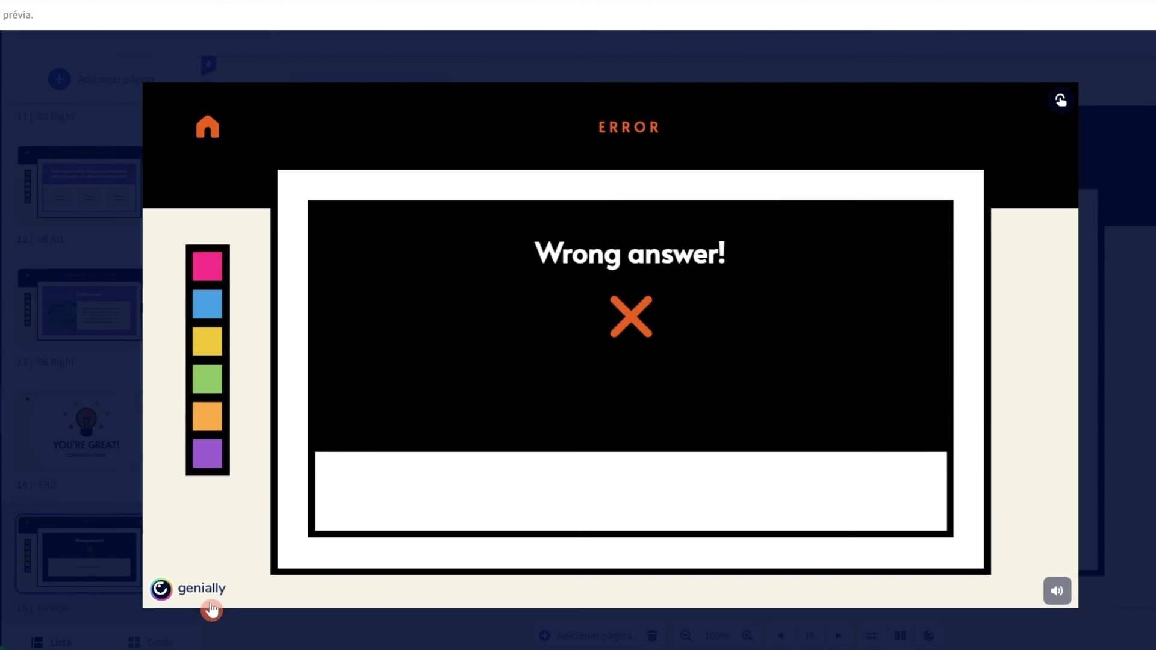
{"action": "key", "text": "Escape"}
{"action": "left_click", "coordinate": [349, 587]}
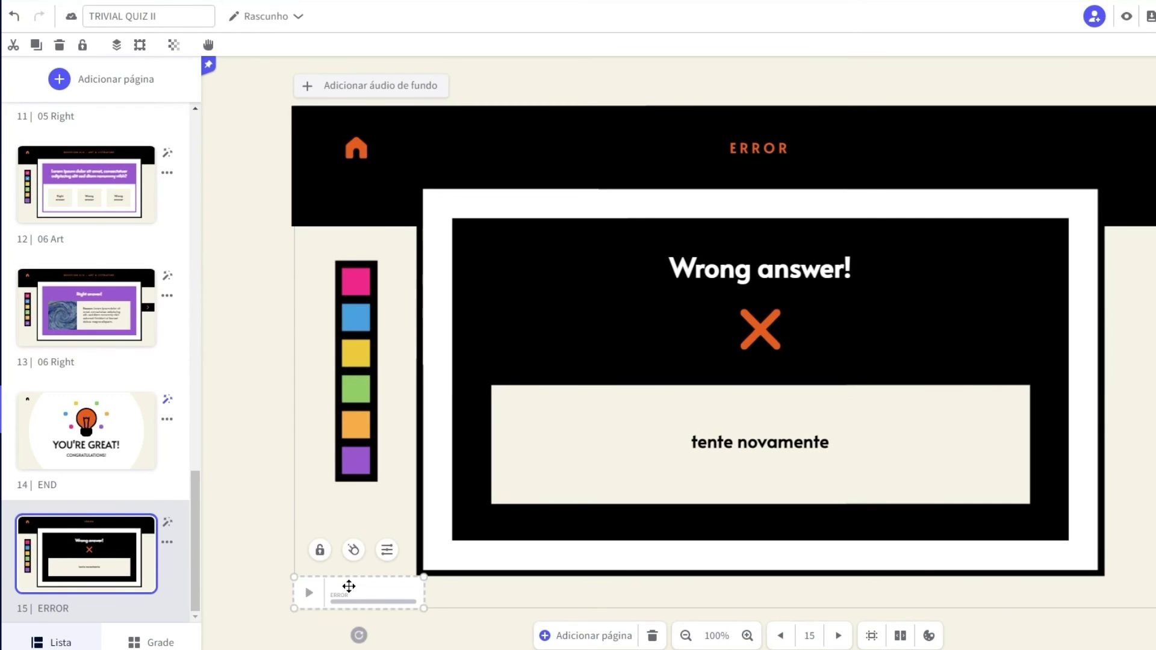
{"action": "left_click", "coordinate": [380, 560]}
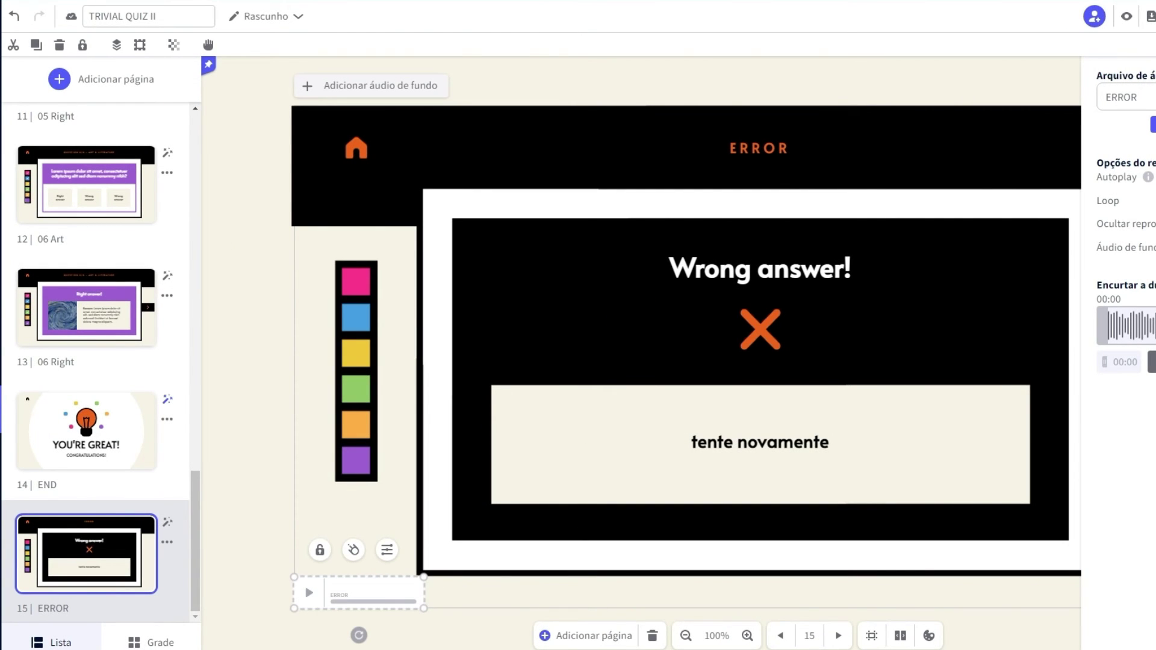
{"action": "left_click", "coordinate": [1107, 293]}
- Return to the cover, open the publishing options and set the title to "quiz de geografia modulo 3"
{"action": "left_click", "coordinate": [163, 449]}
{"action": "scroll", "coordinate": [96, 301], "scroll_direction": "up", "scroll_amount": 15}
{"action": "left_click", "coordinate": [85, 173]}
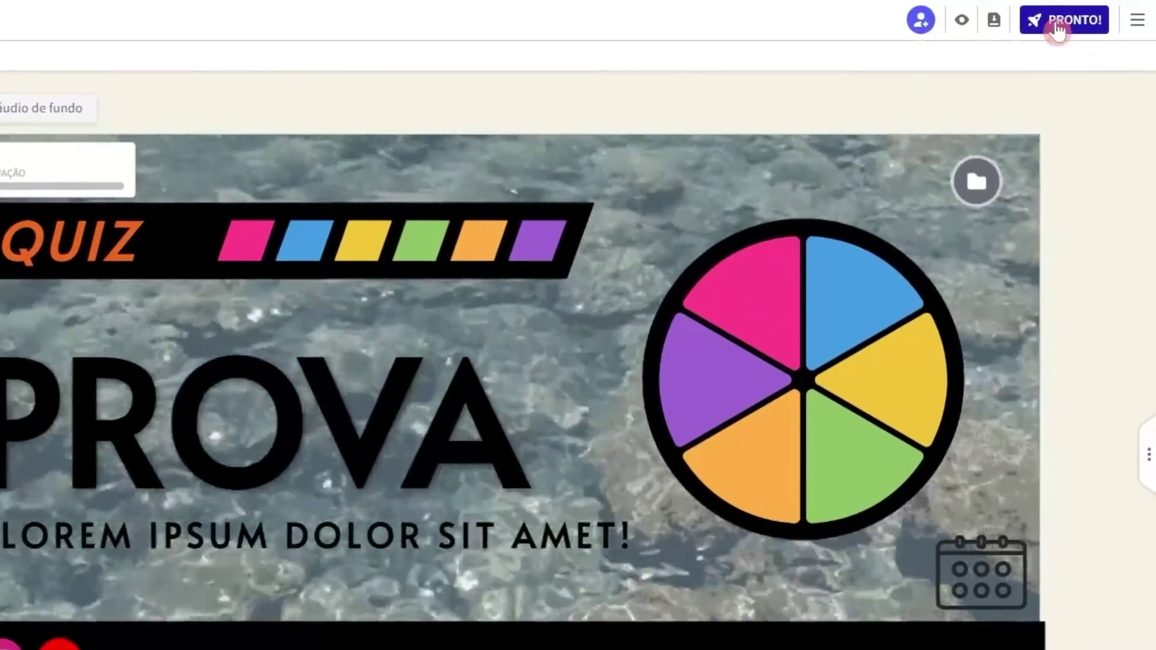
{"action": "left_click", "coordinate": [1056, 29]}
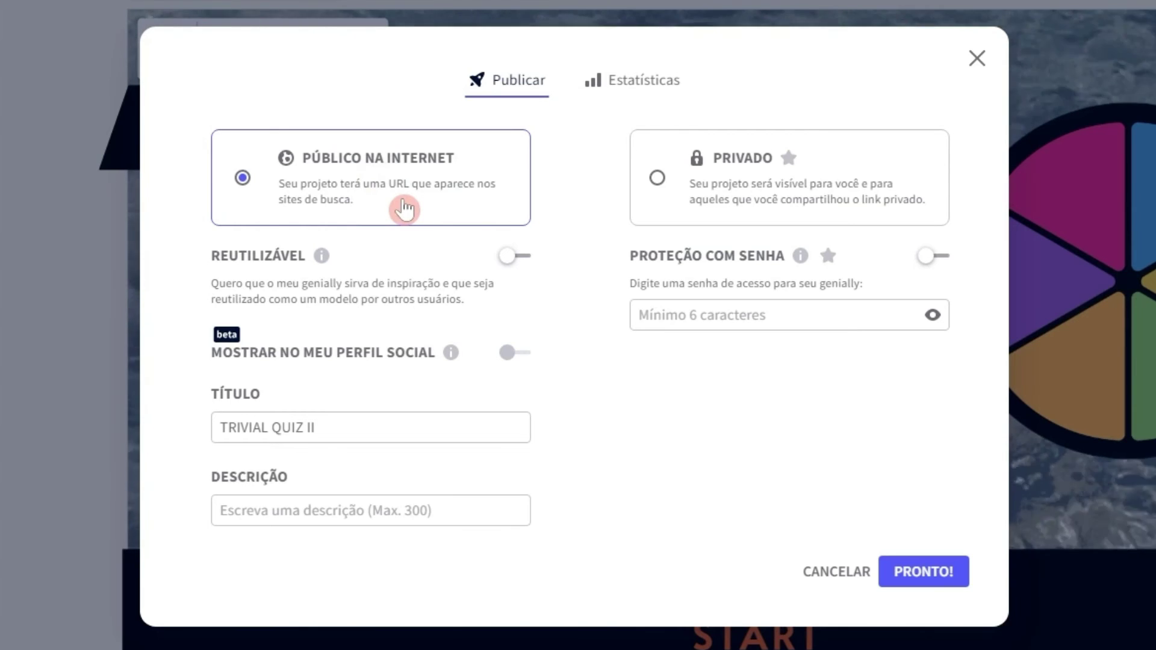
{"action": "left_click", "coordinate": [388, 422]}
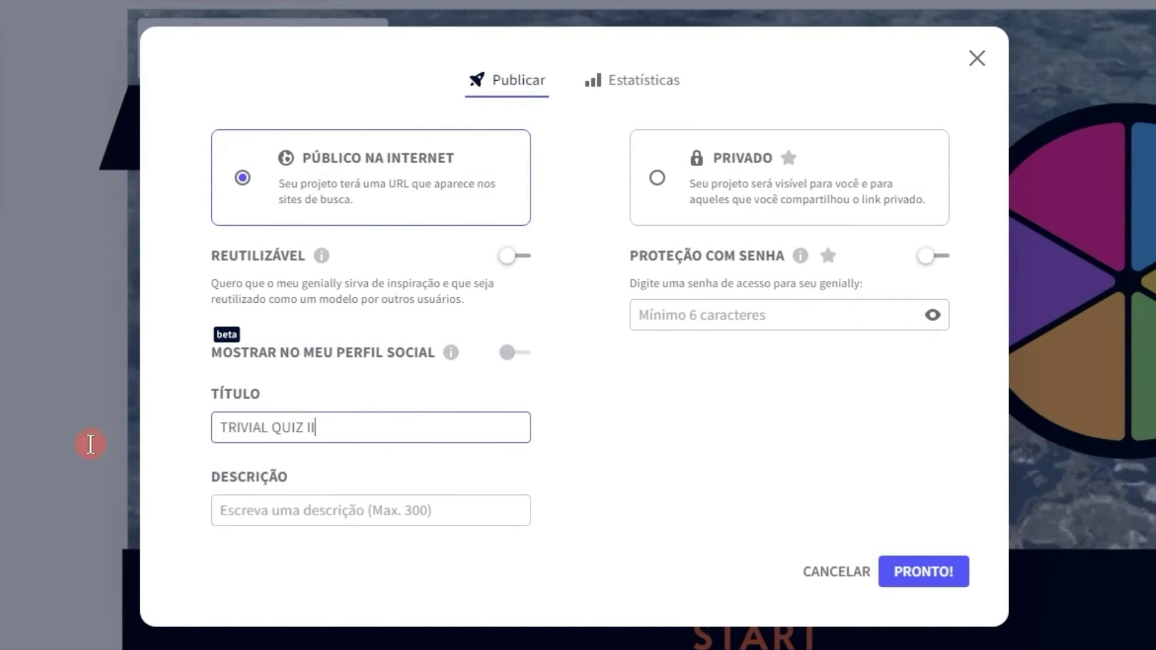
{"action": "key", "text": "ctrl+a"}
{"action": "type", "text": "quiz de geografia moduk"}
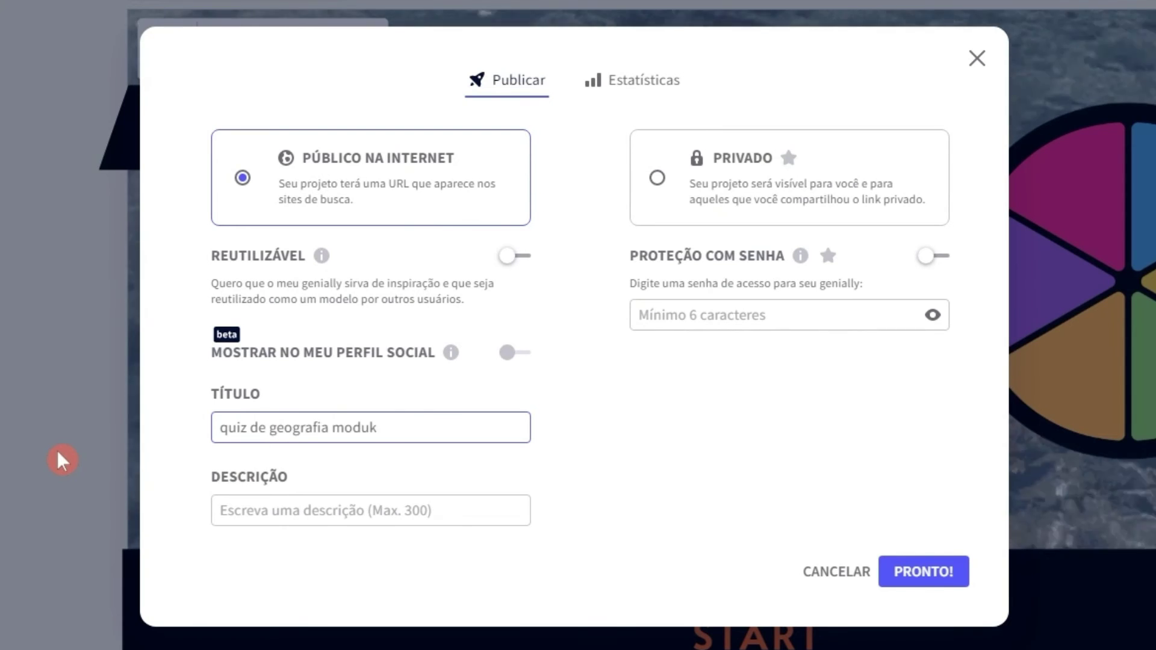
{"action": "key", "text": "BackSpace"}
{"action": "type", "text": "lo 3"}
- Enter the project description "quiz destinado aos alunos do 3 ano da escola de são josé de tantam"
{"action": "left_click", "coordinate": [305, 509]}
{"action": "type", "text": "quiz destinado aos alu"}
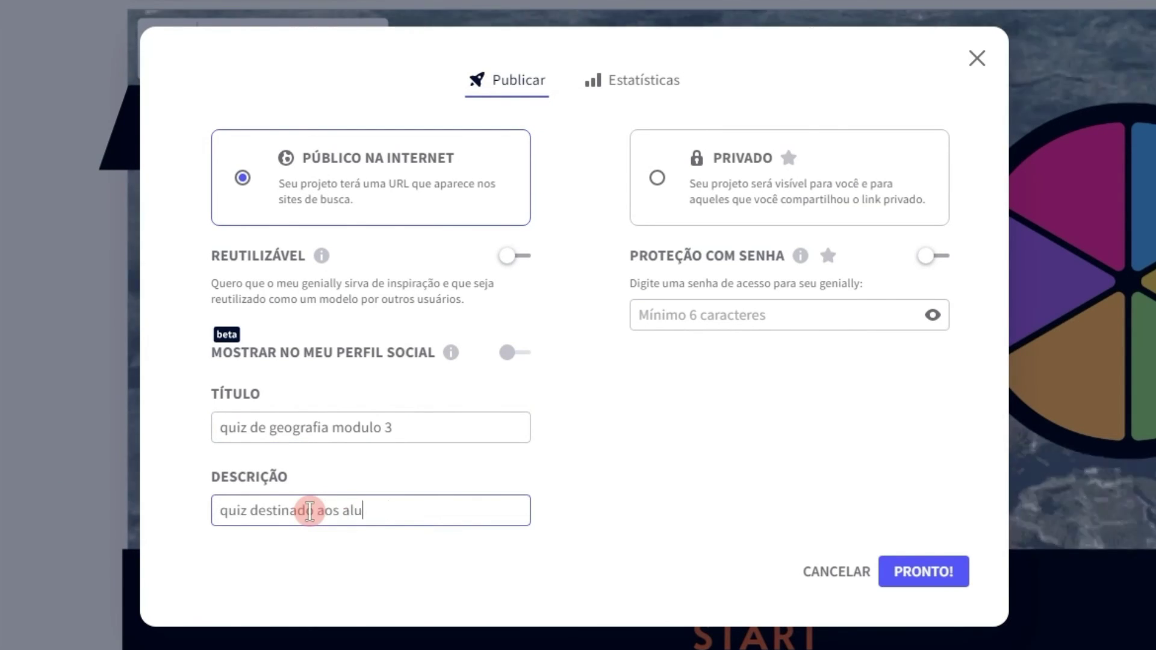
{"action": "type", "text": "nos do 3 ano da escola de são josé de tantam"}
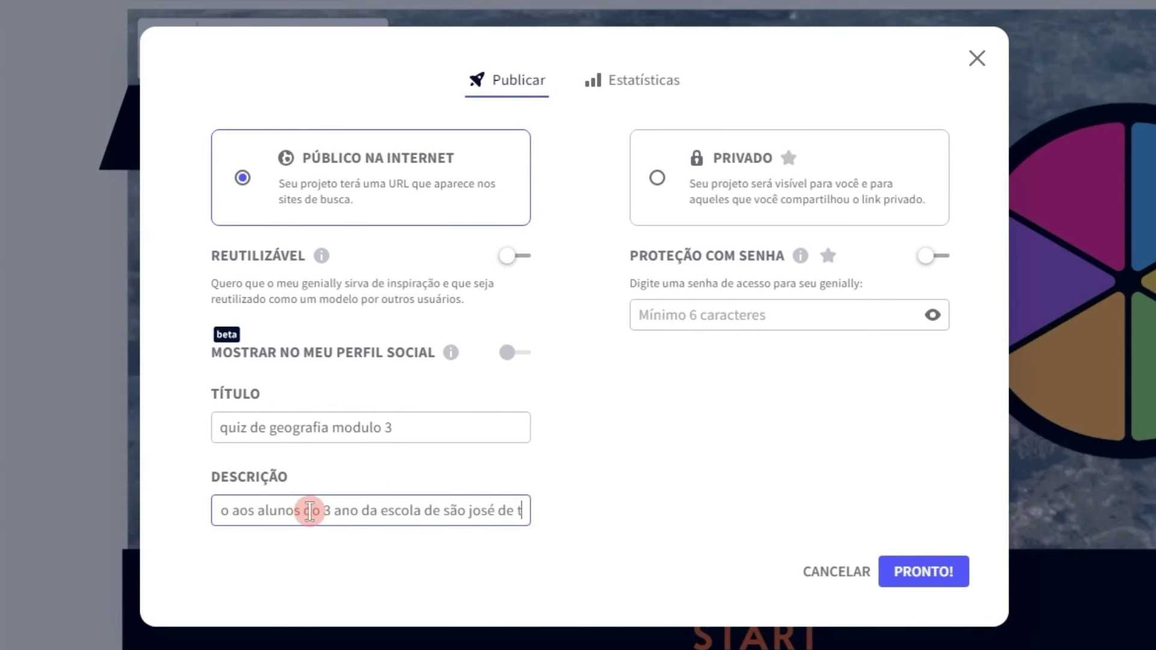
{"action": "left_click", "coordinate": [419, 196]}
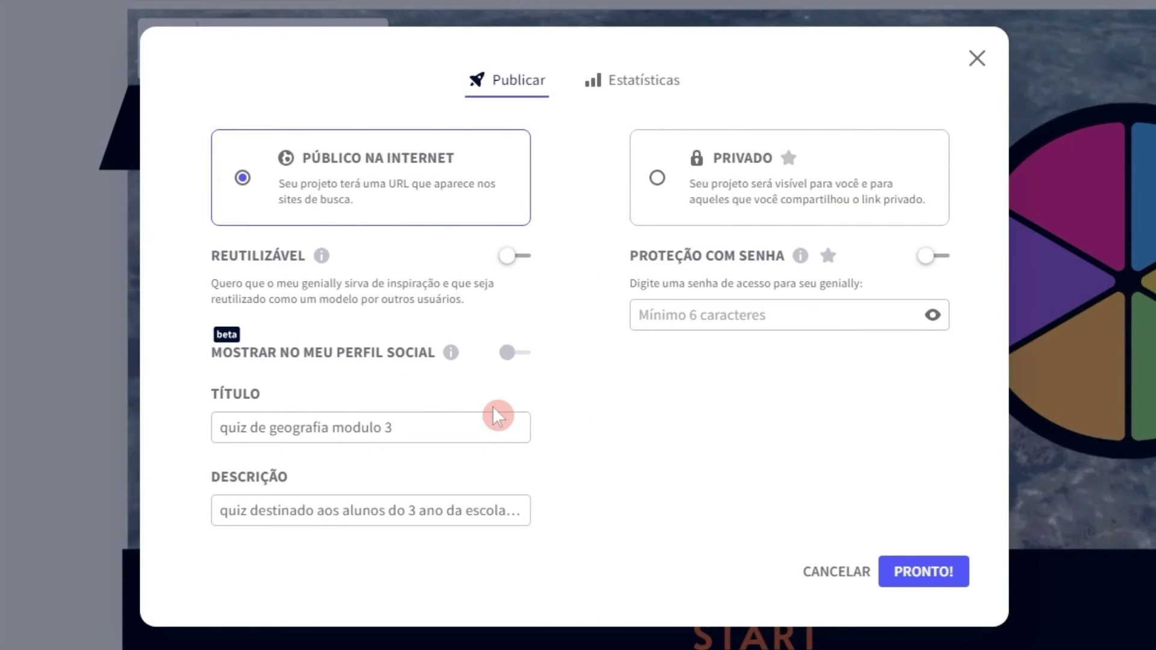
- Set the quiz's visibility to Privado, leave password protection off, and publish it
{"action": "left_click", "coordinate": [756, 186]}
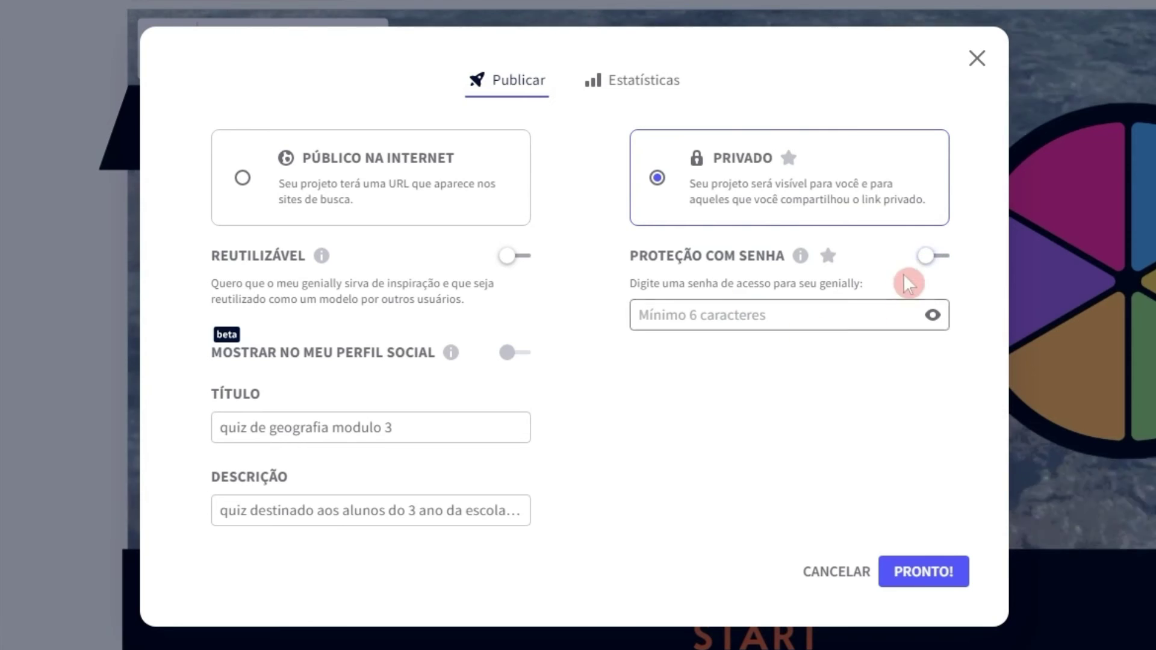
{"action": "left_click", "coordinate": [933, 258]}
{"action": "left_click", "coordinate": [791, 313]}
{"action": "left_click", "coordinate": [938, 258]}
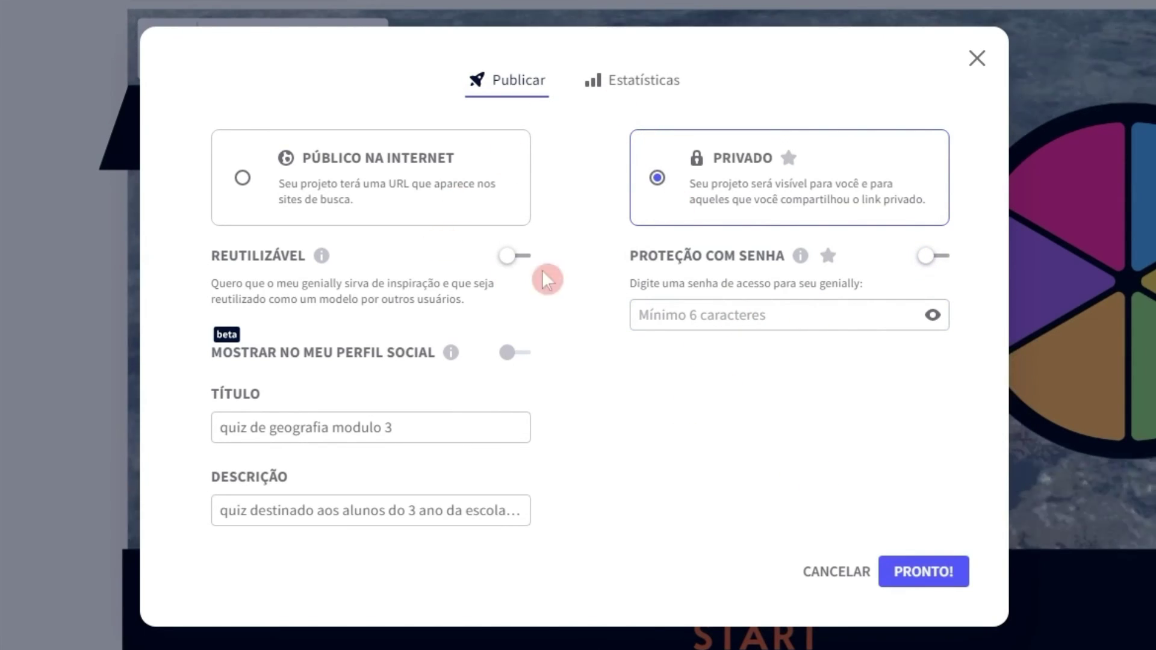
{"action": "left_click", "coordinate": [942, 582]}
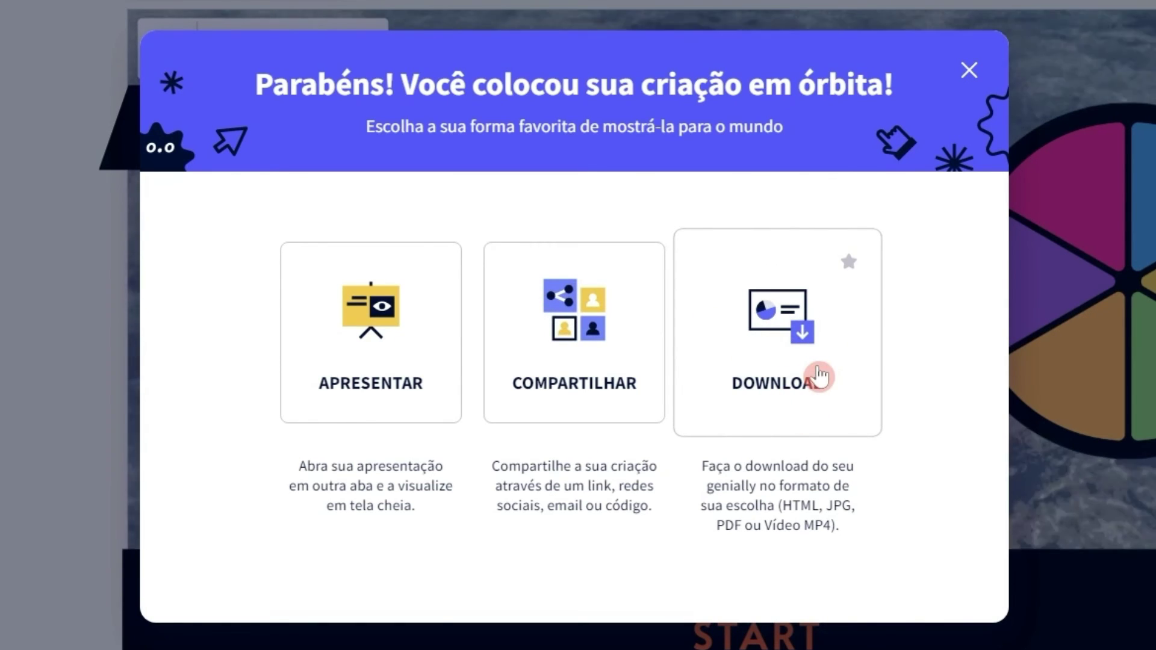
- Review the published quiz's sharing options: embed code, e-mail, social networks, Google Classroom or Microsoft Teams, and the view links
{"action": "left_click", "coordinate": [572, 376]}
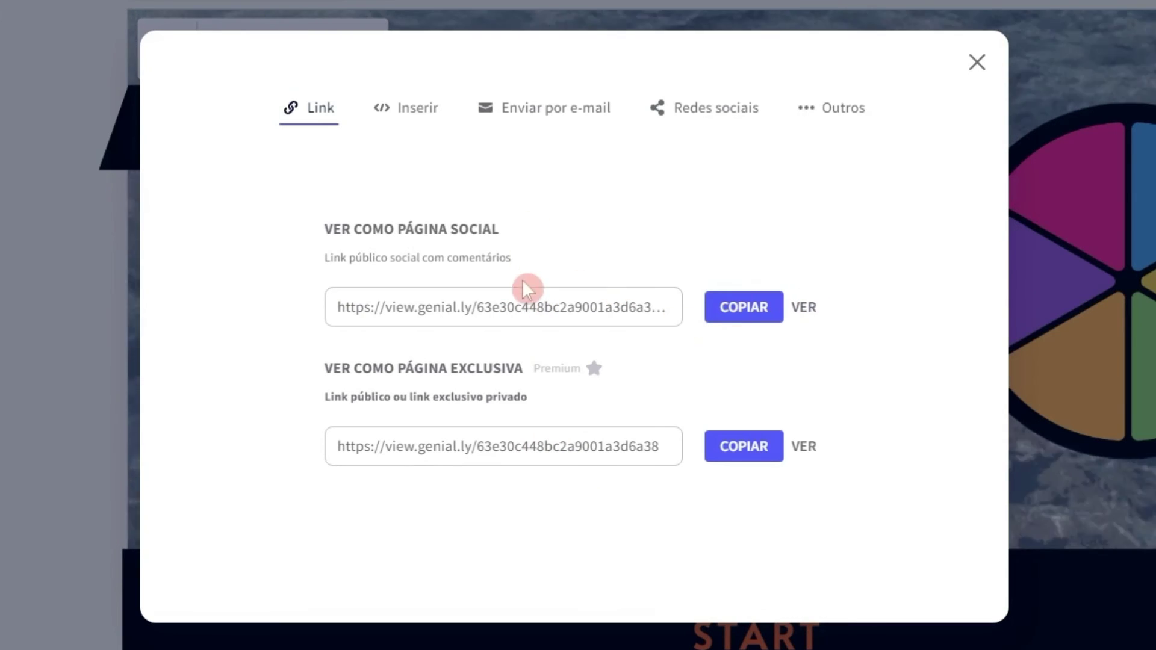
{"action": "left_click", "coordinate": [414, 110]}
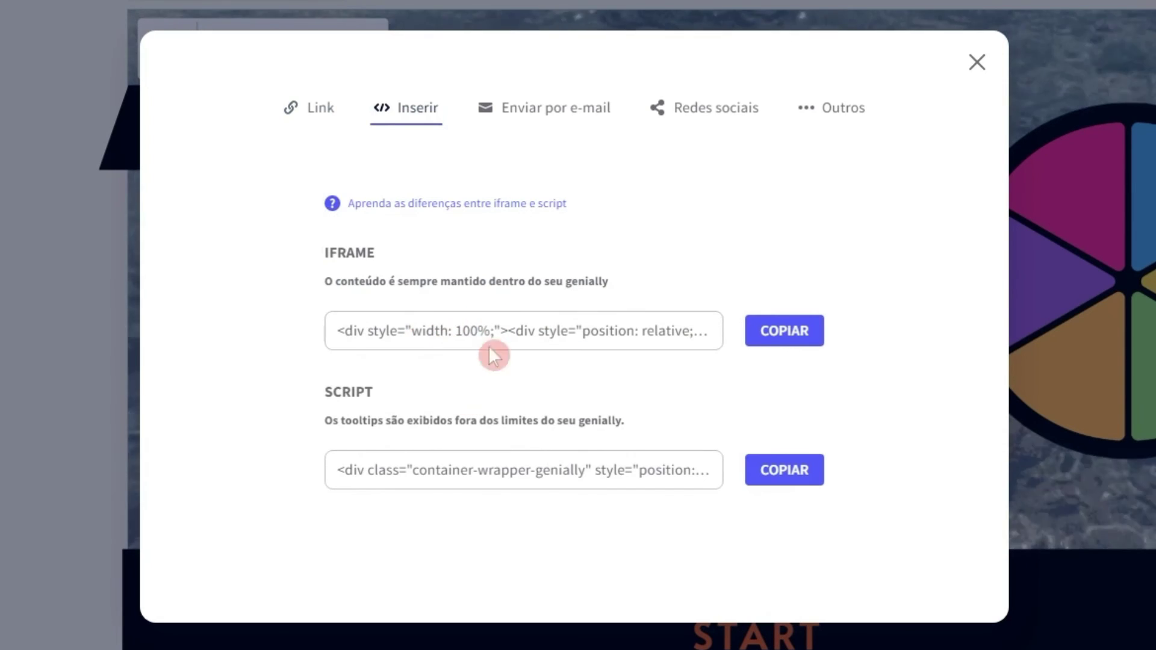
{"action": "left_click", "coordinate": [555, 123]}
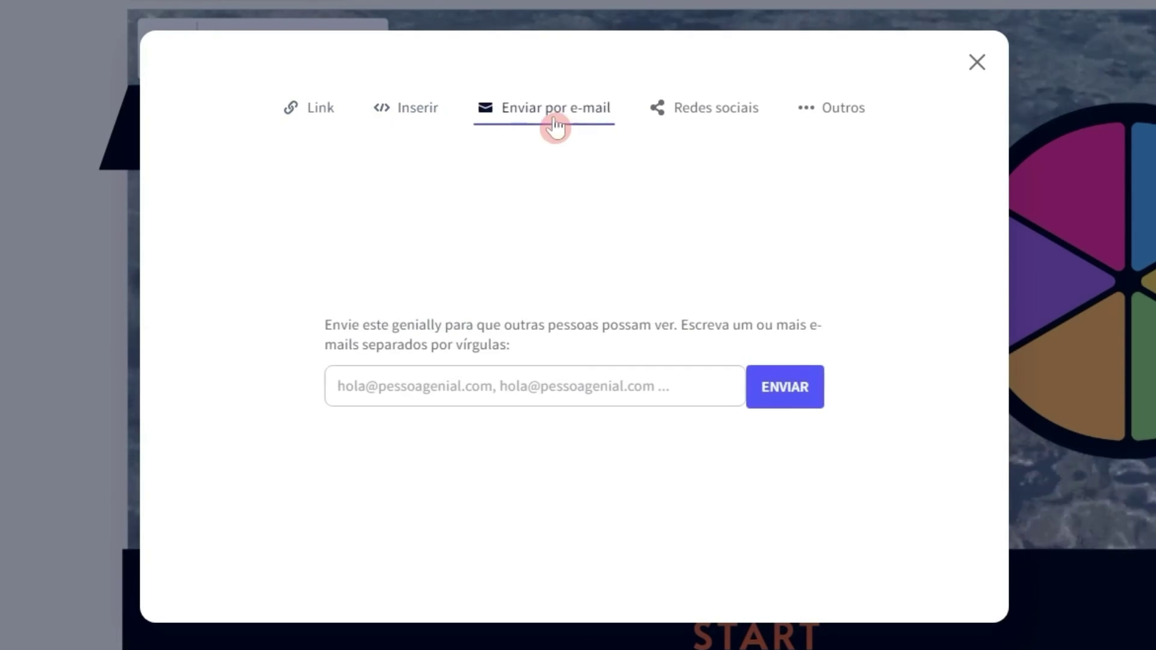
{"action": "left_click", "coordinate": [469, 394]}
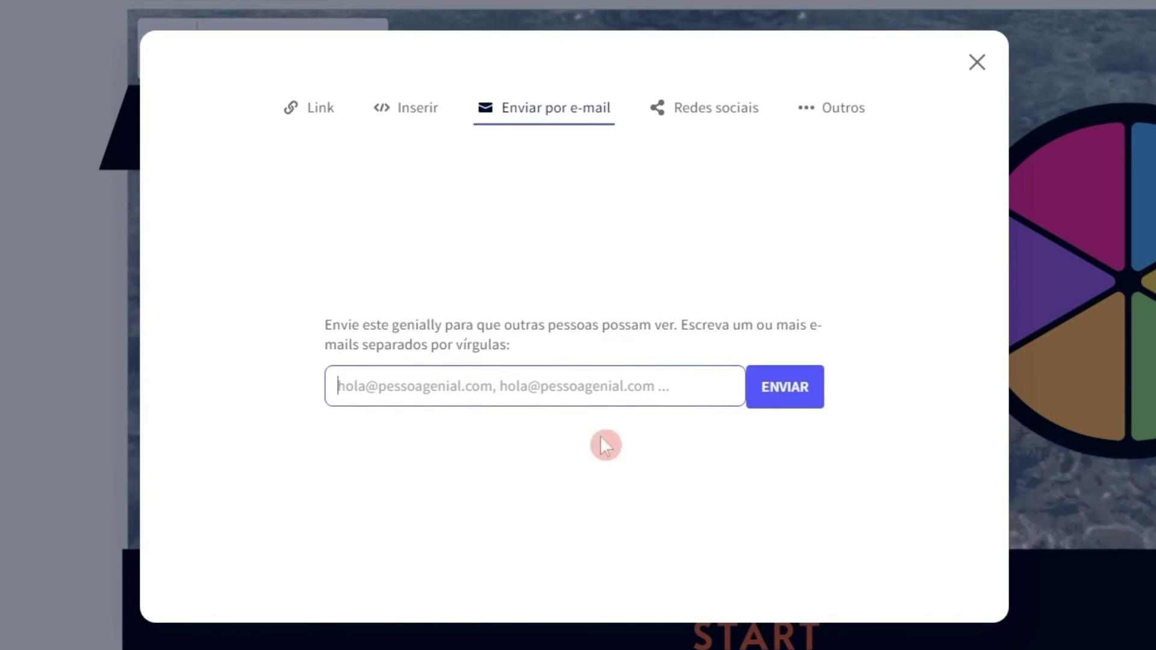
{"action": "left_click", "coordinate": [687, 117]}
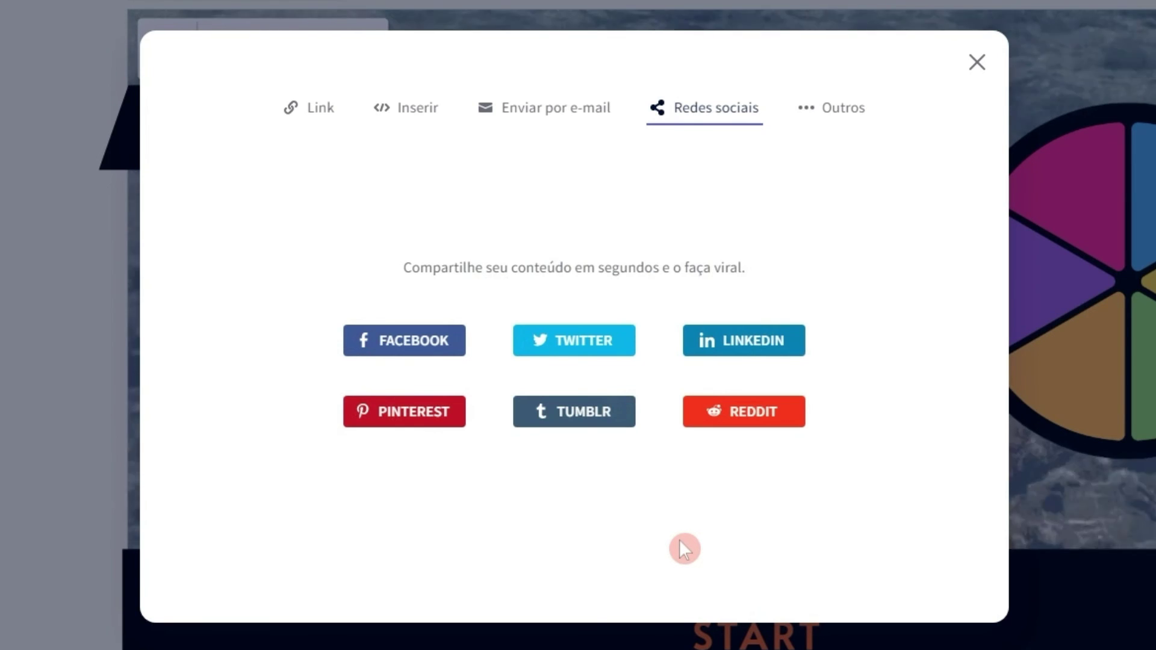
{"action": "left_click", "coordinate": [826, 127]}
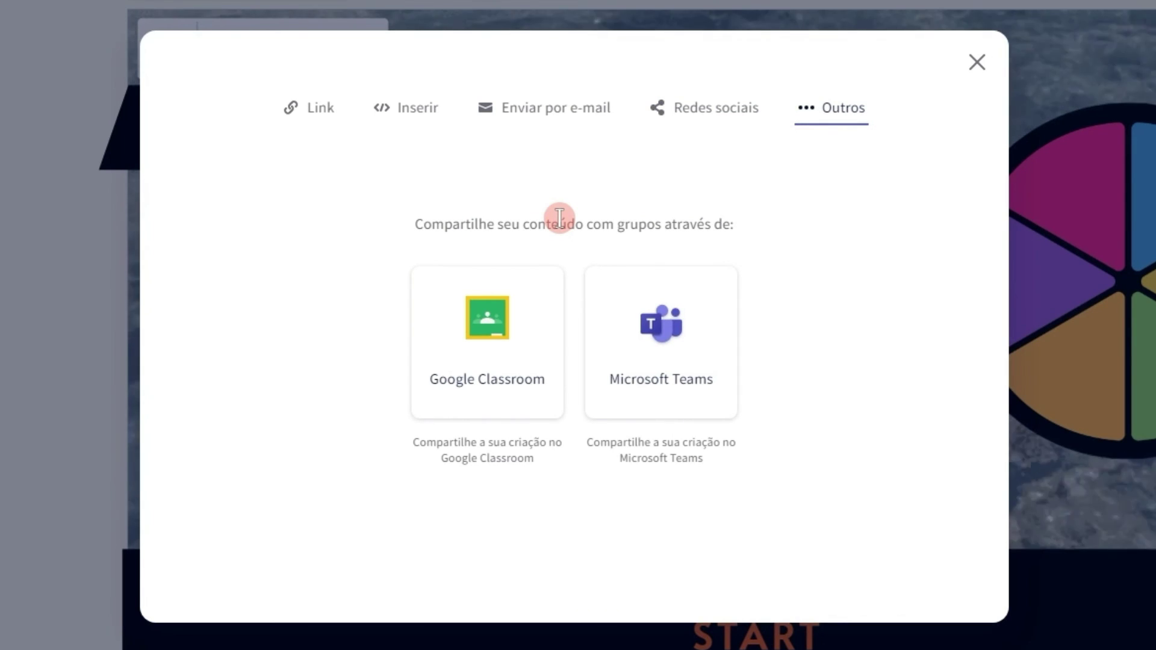
{"action": "left_click", "coordinate": [319, 111]}
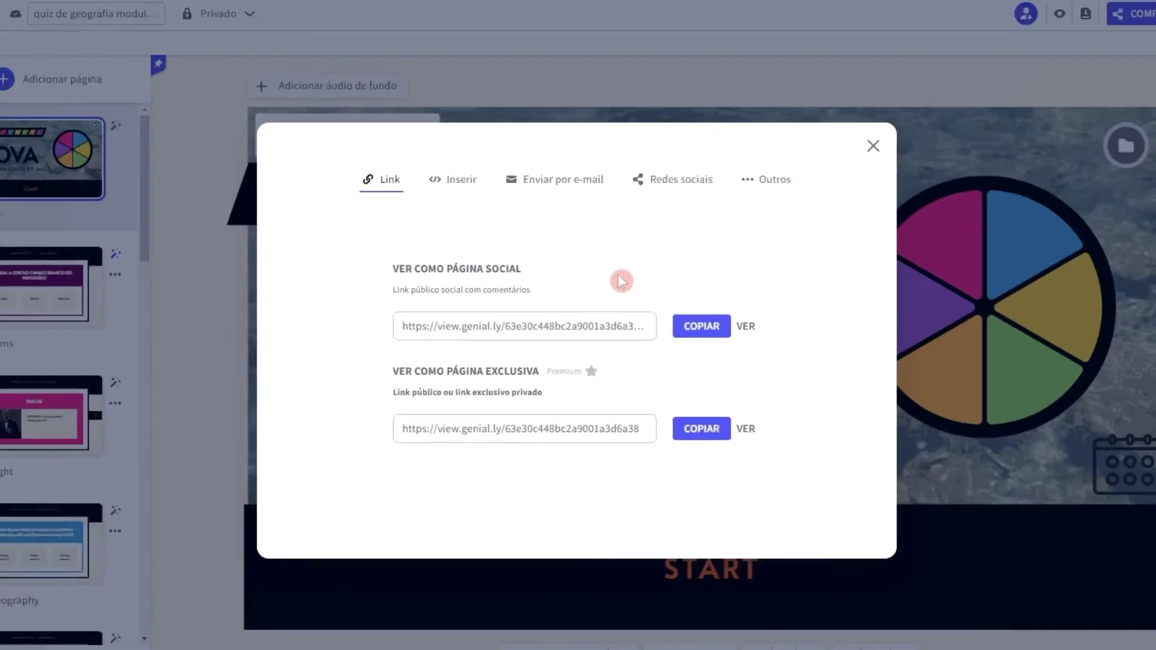
- Close the sharing options and browse the Quiz templates under Gamificação in the panel
{"action": "left_click", "coordinate": [804, 63]}
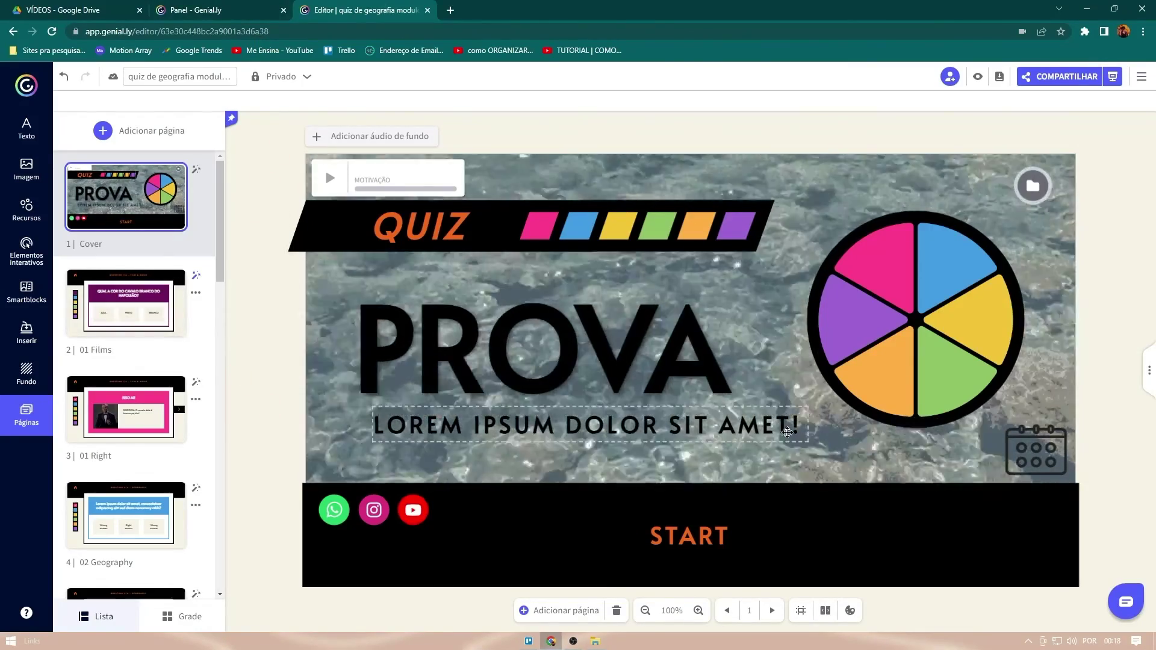
{"action": "key", "text": "ctrl+shift+Tab"}
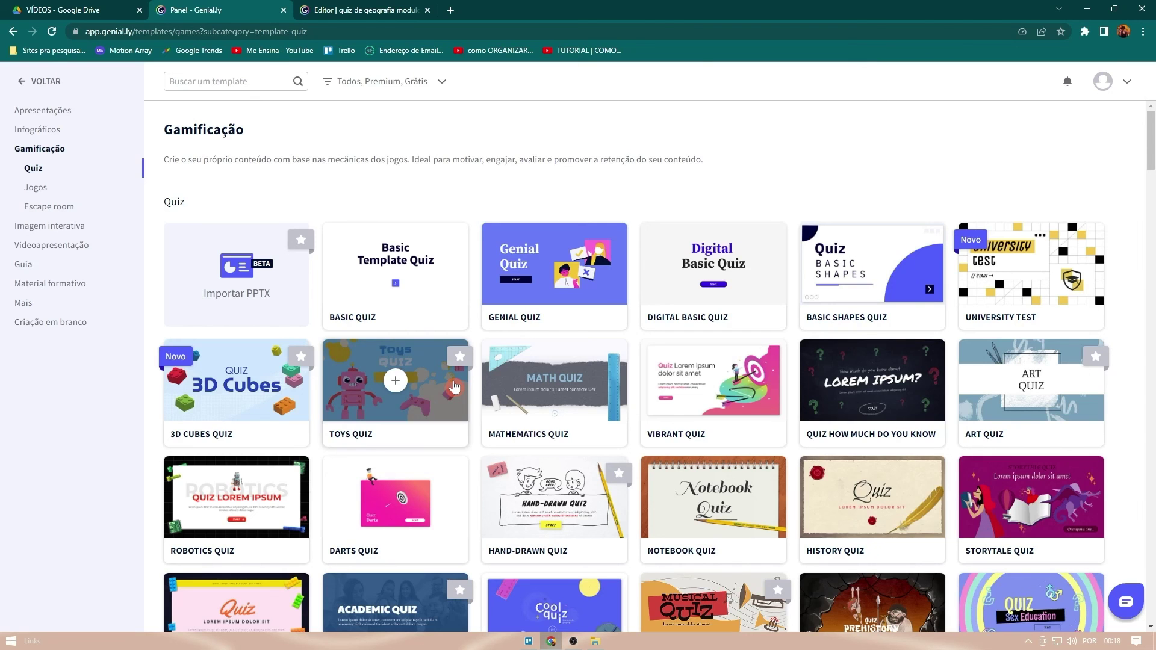
{"action": "scroll", "coordinate": [455, 387], "scroll_direction": "down", "scroll_amount": 2}
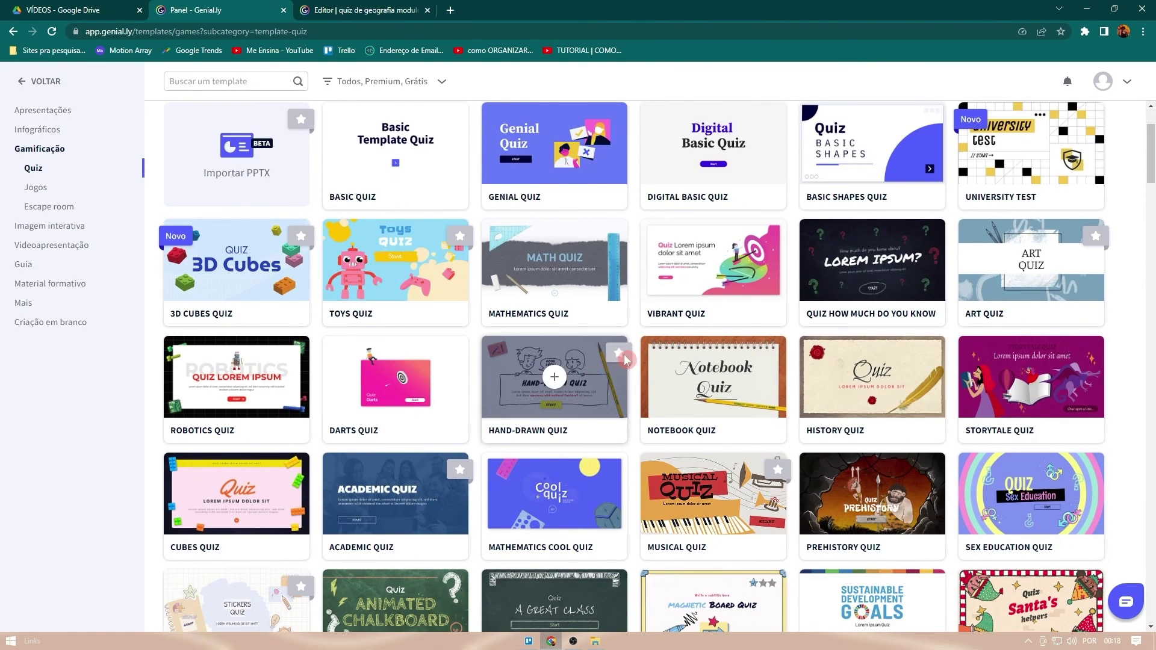